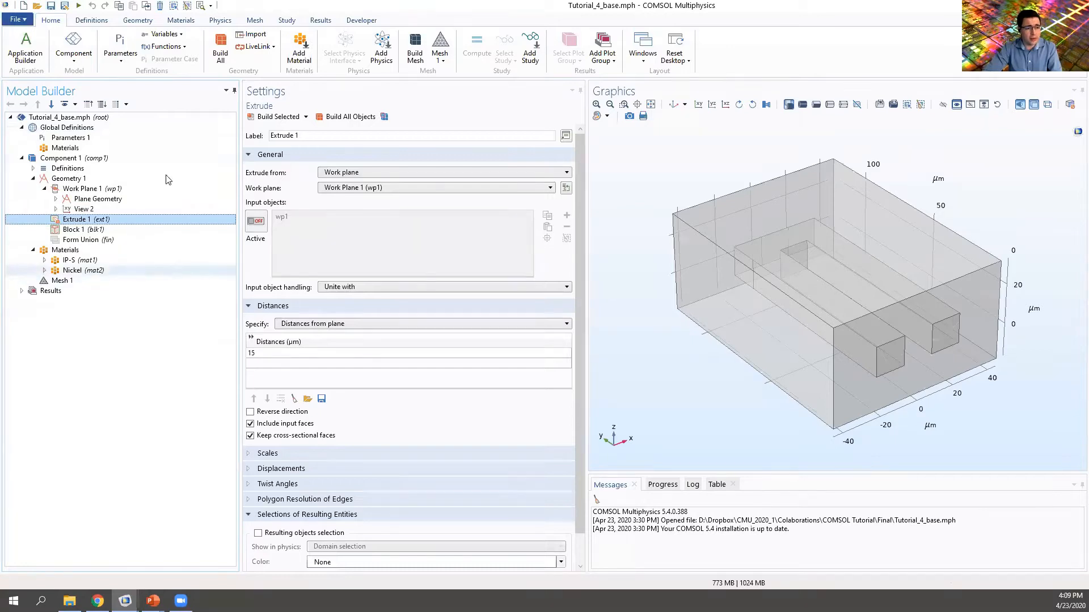
Review the global parameter list in Parameters 1 and the plane definition of Work Plane 1
click(22, 158)
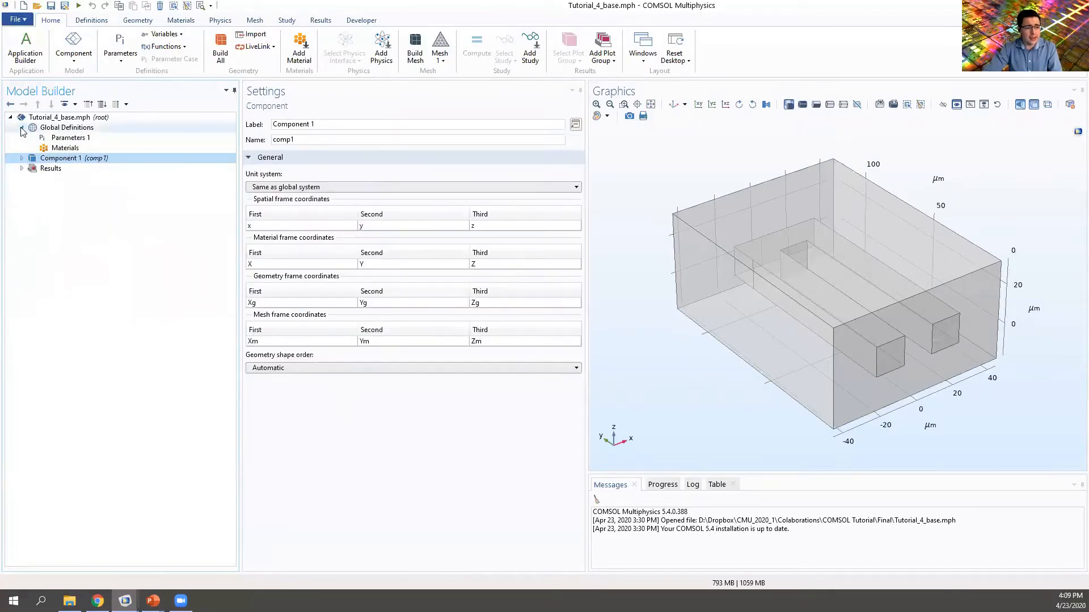
click(21, 127)
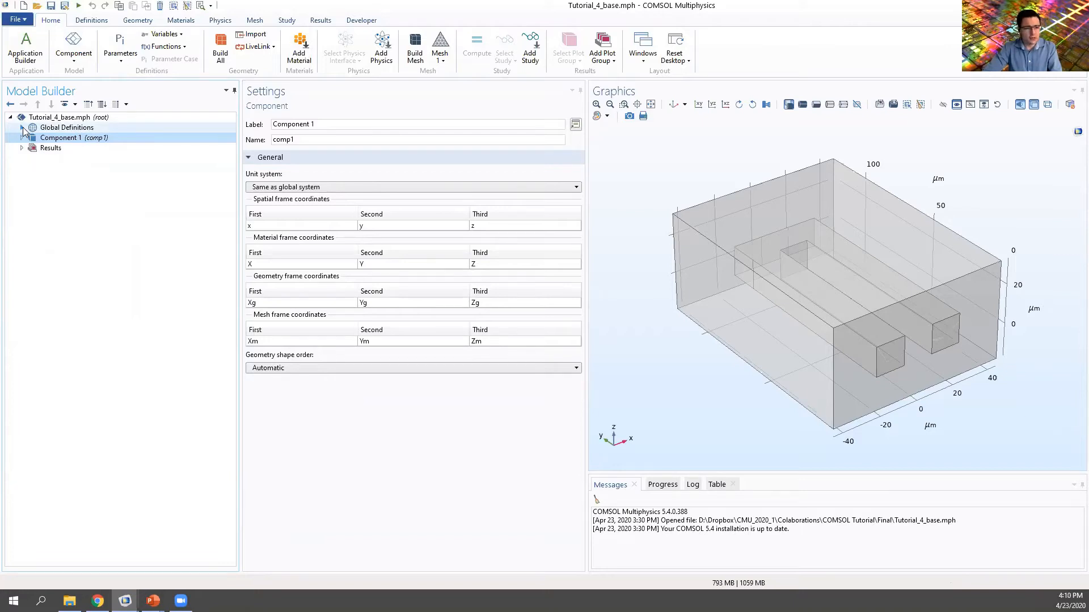
click(22, 128)
click(48, 139)
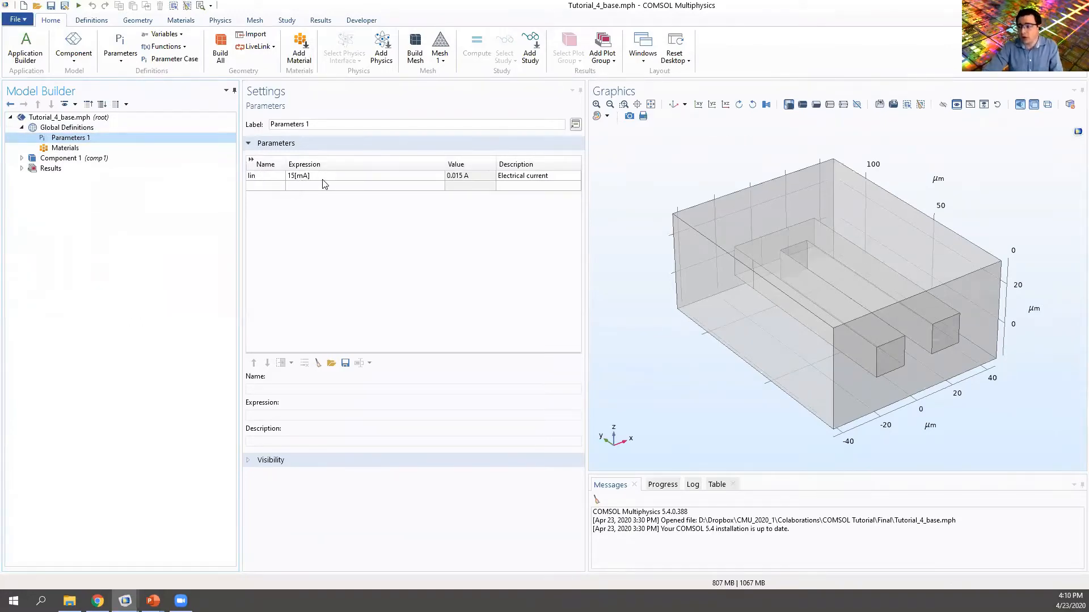
click(22, 159)
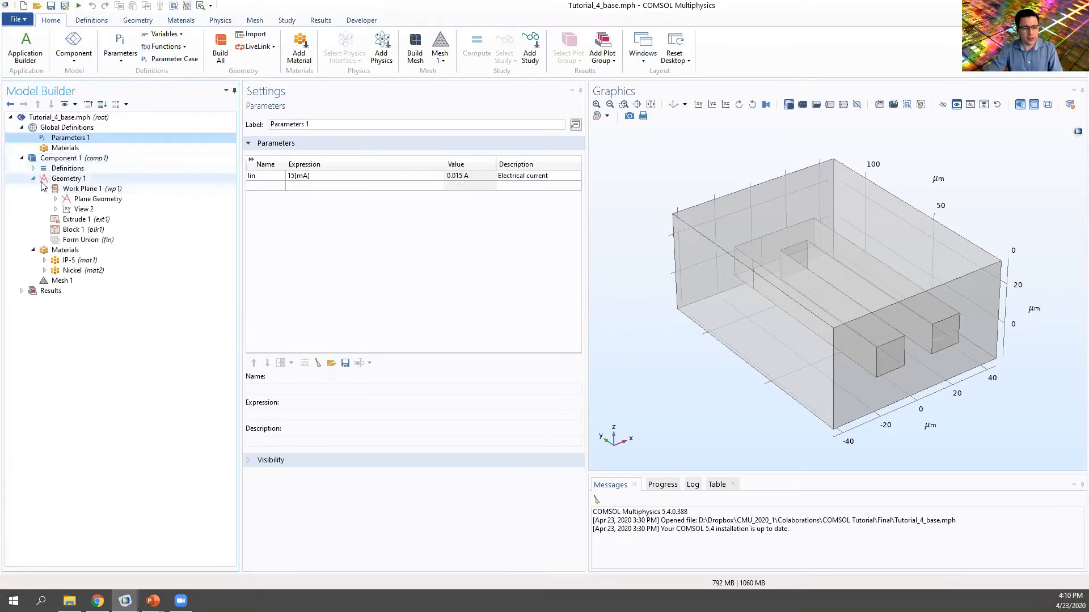
click(77, 190)
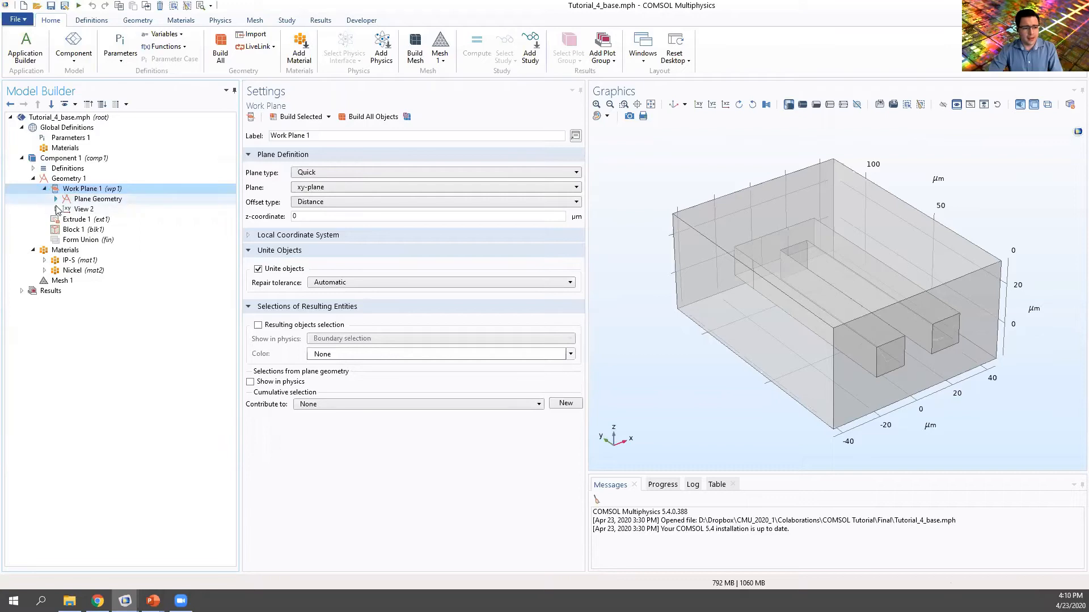
Delete the existing Union 1 operation from the plane geometry of Work Plane 1
click(55, 199)
click(97, 240)
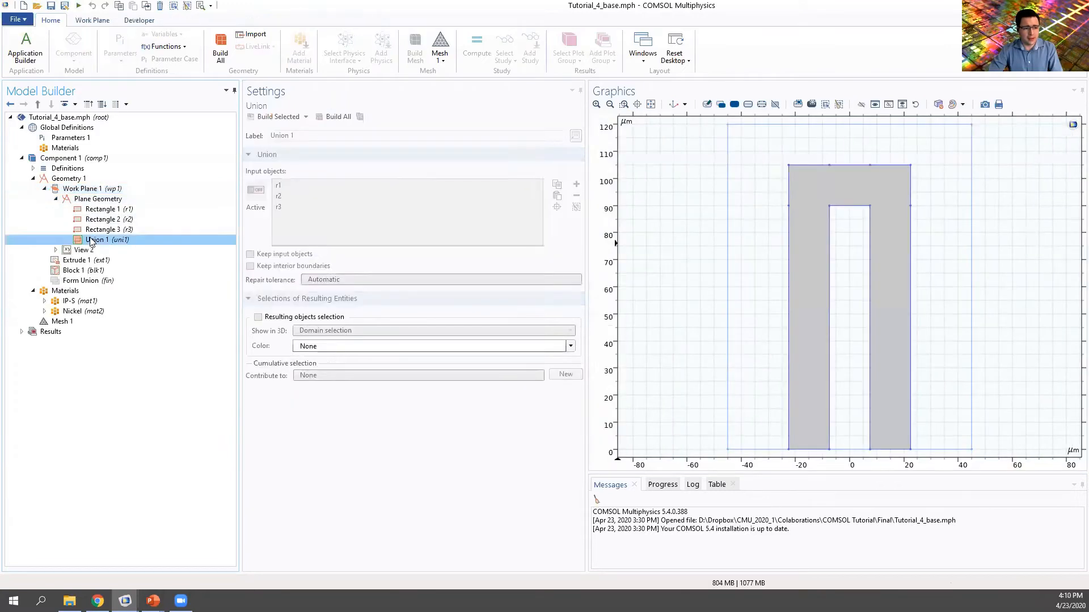
right_click(92, 241)
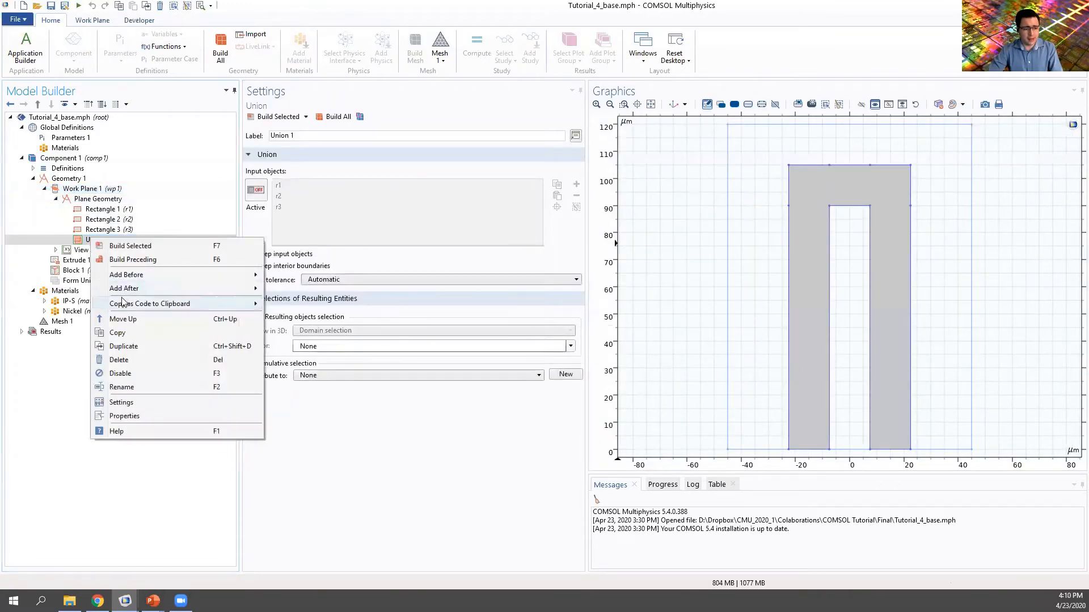
click(125, 361)
click(570, 340)
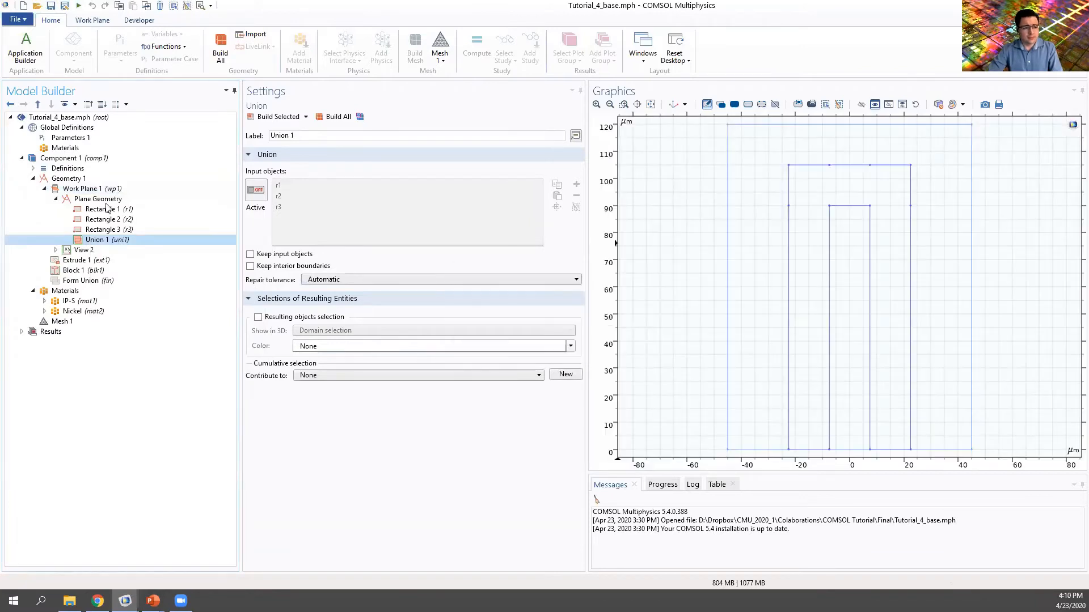
Build Rectangle 1 in the plane geometry and review its size and corner position
click(98, 200)
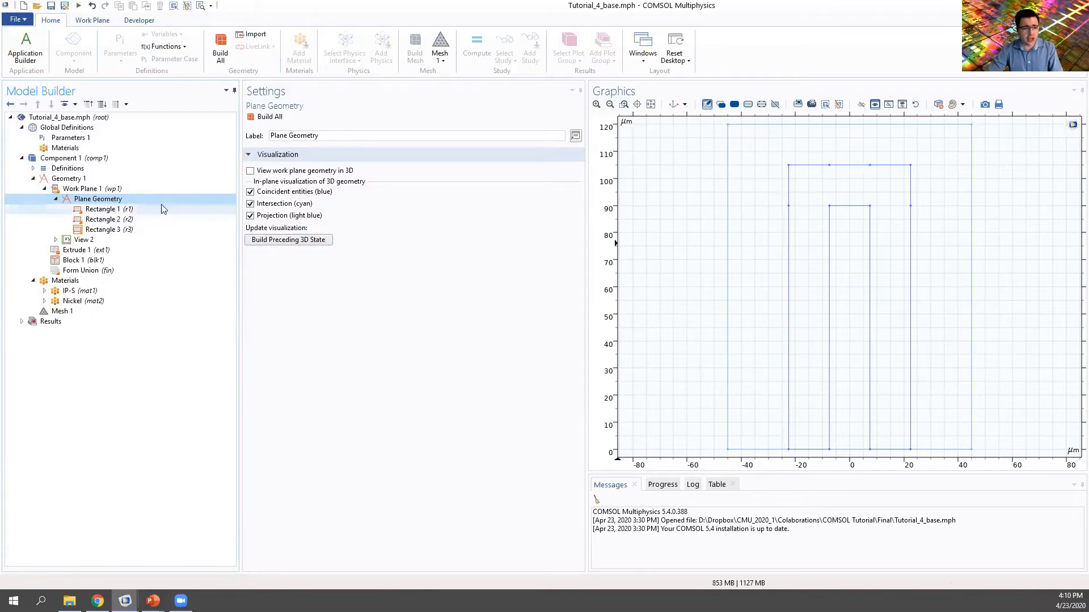
click(120, 211)
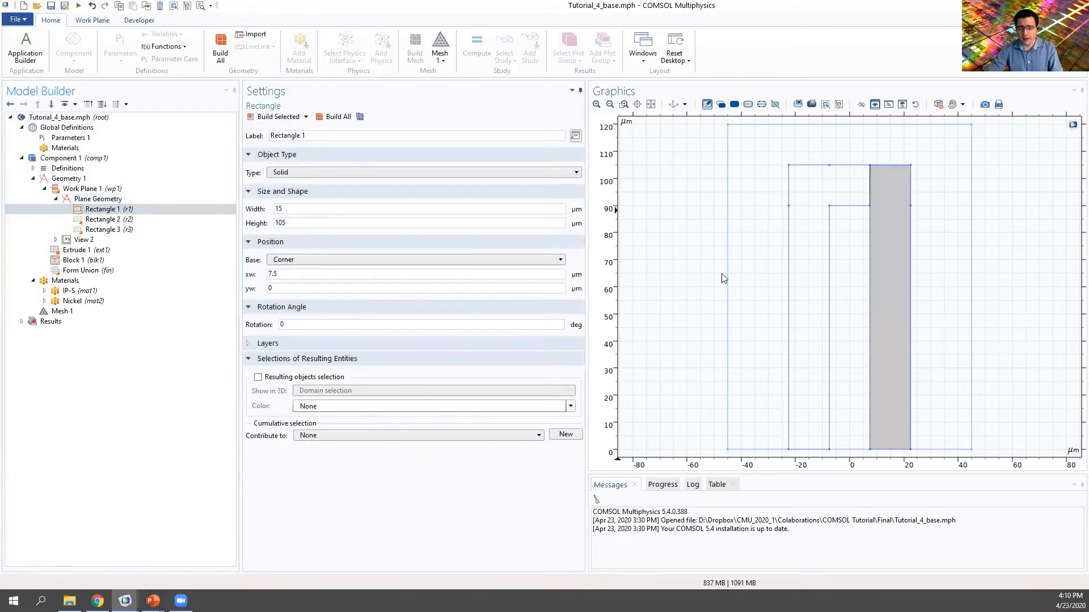
drag(289, 208, 262, 222)
click(89, 200)
right_click(90, 201)
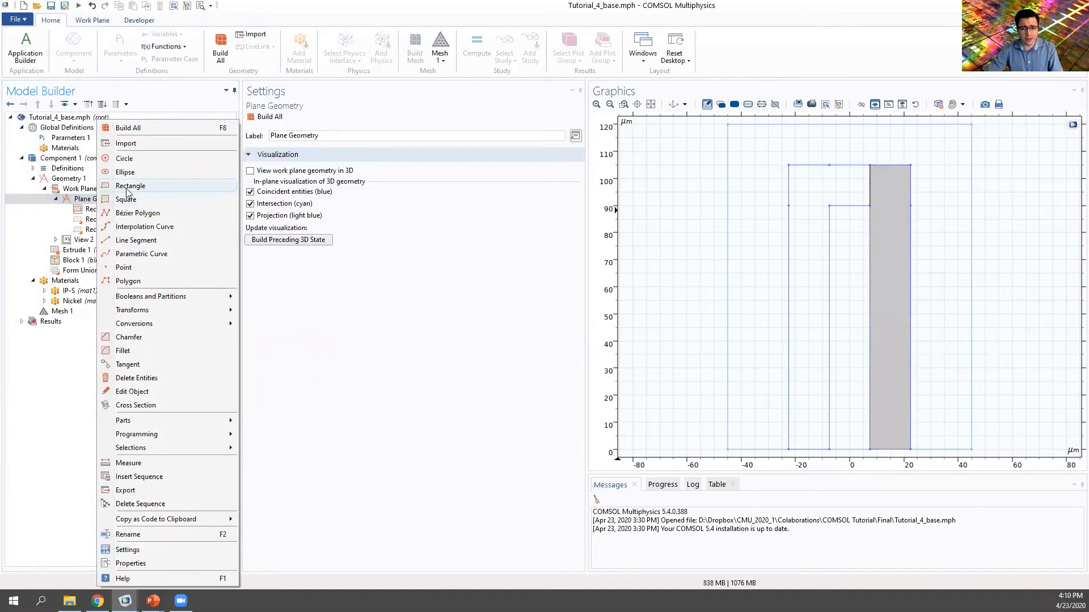
click(63, 327)
click(111, 210)
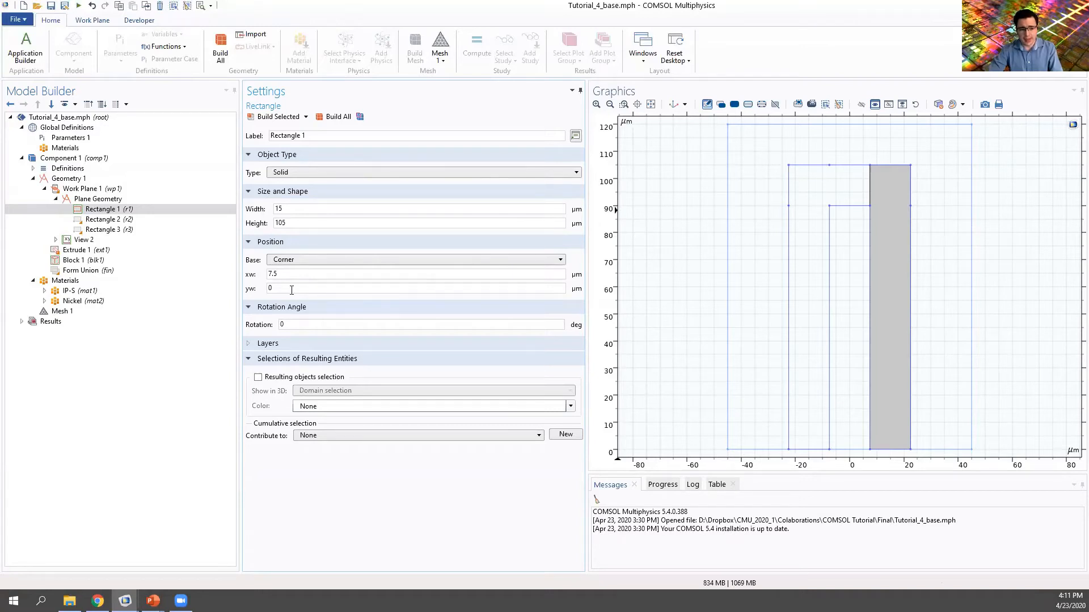
Build Rectangle 2 as the second leg of the U-shape and review its height setting
click(114, 220)
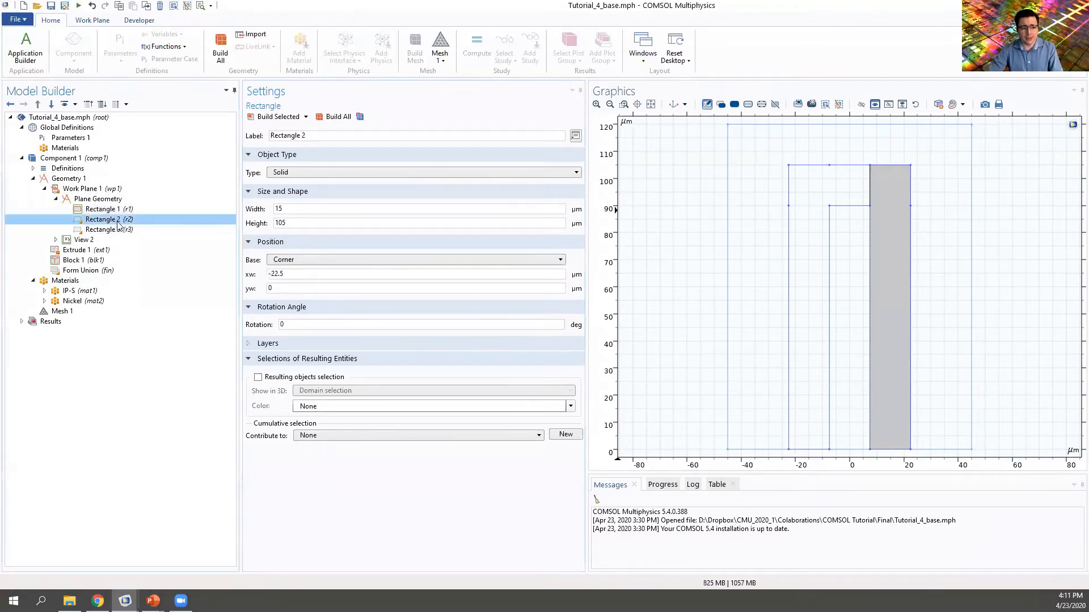
click(295, 116)
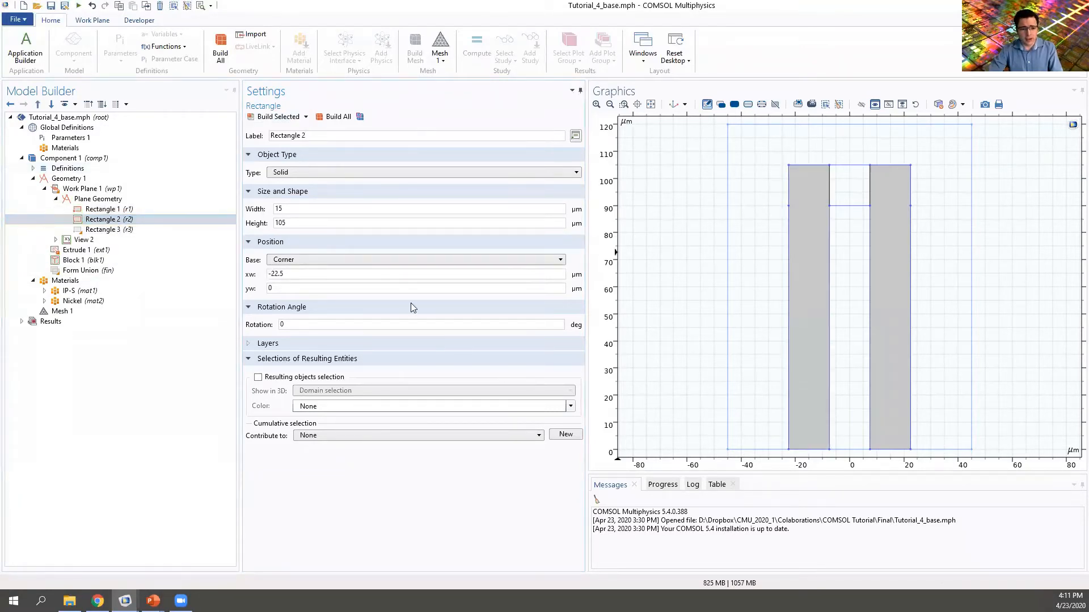
key(Tab)
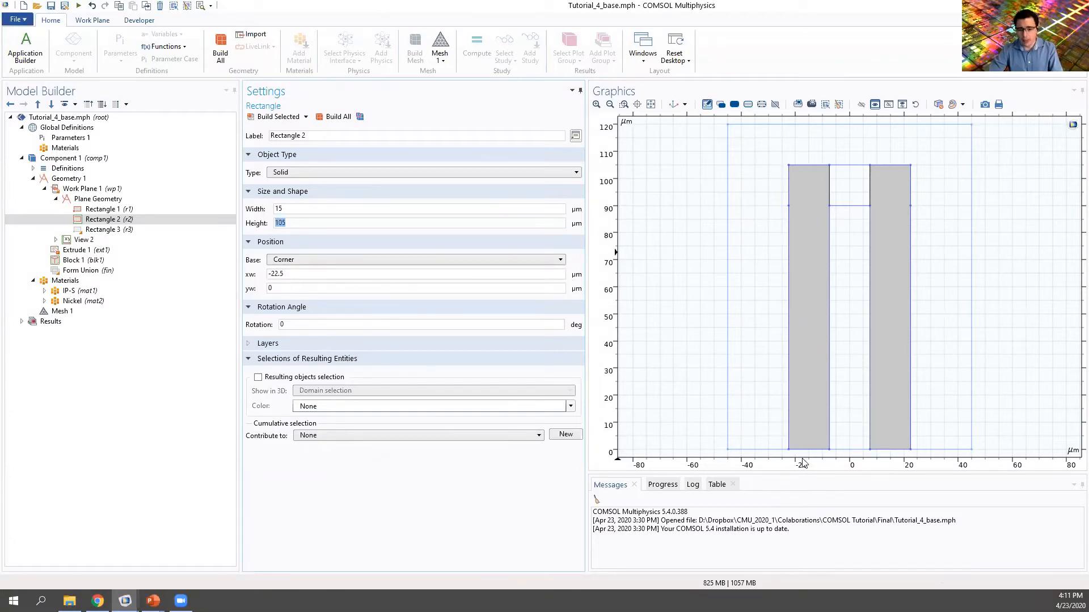
Check the available length units for Geometry 1 and keep µm selected
click(53, 180)
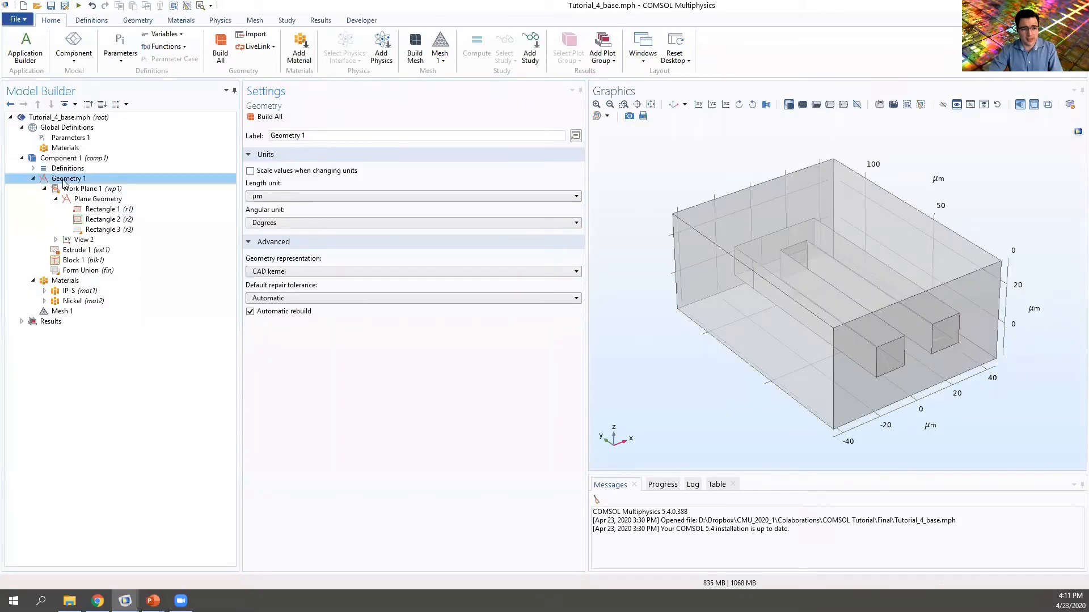
click(268, 196)
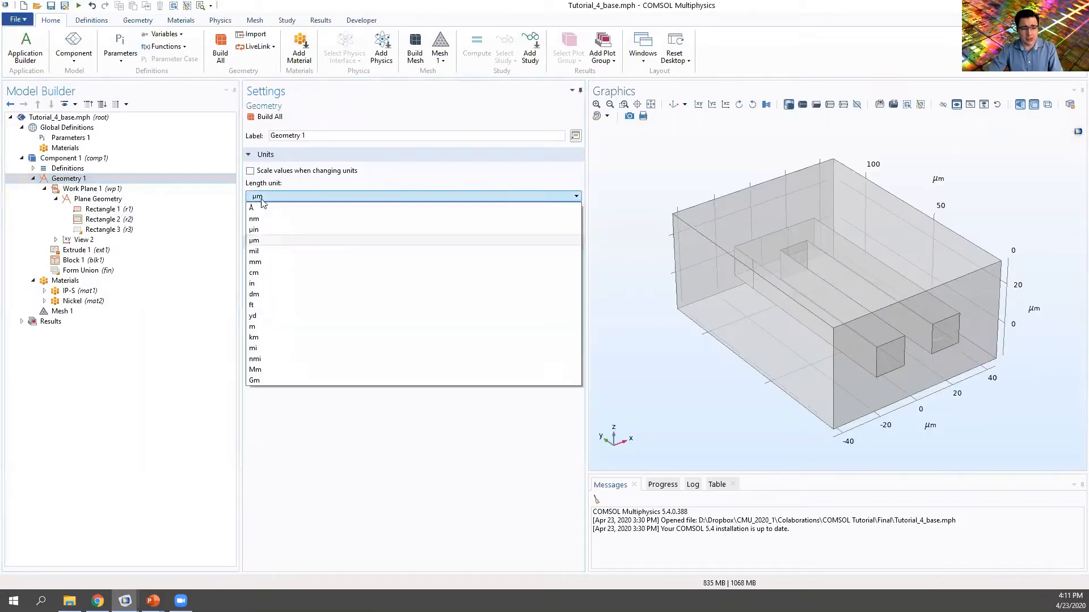
click(259, 242)
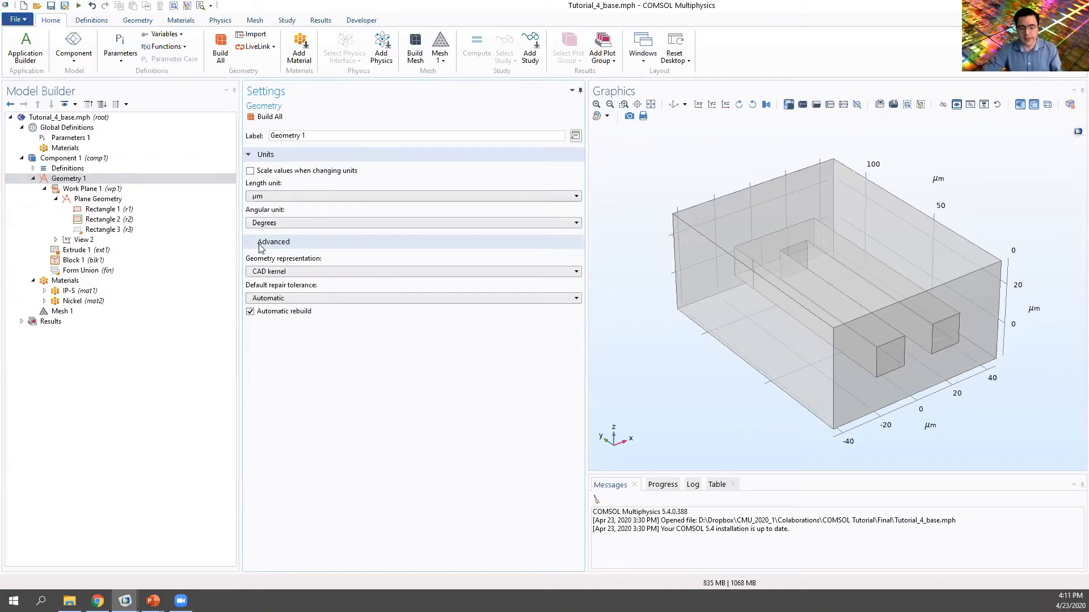
Review the dimensions of Rectangle 2 and build Rectangle 3 as the crossbar joining the two legs
click(103, 219)
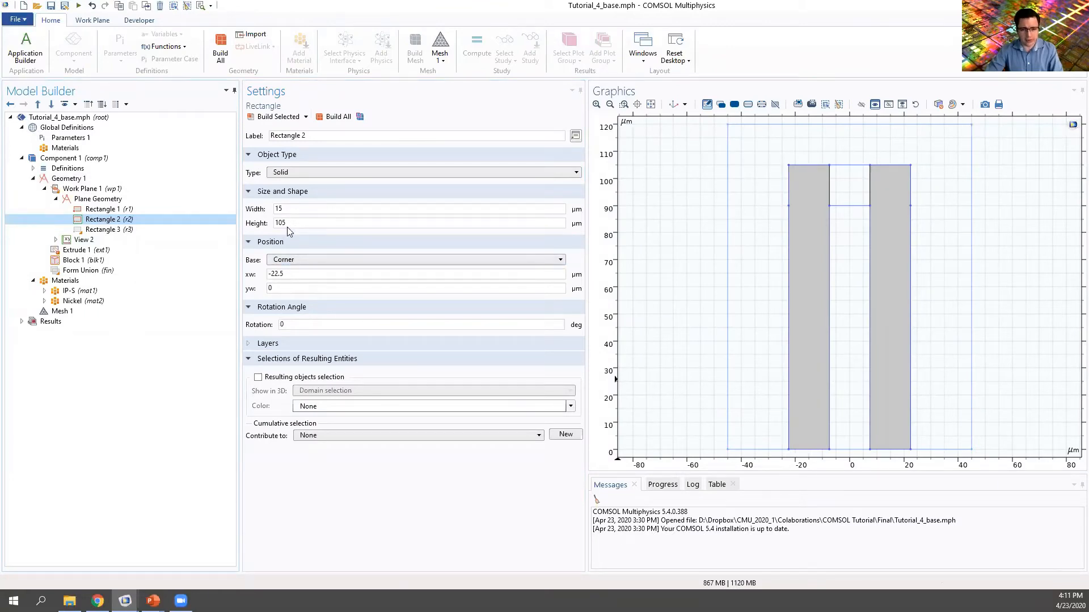
click(103, 229)
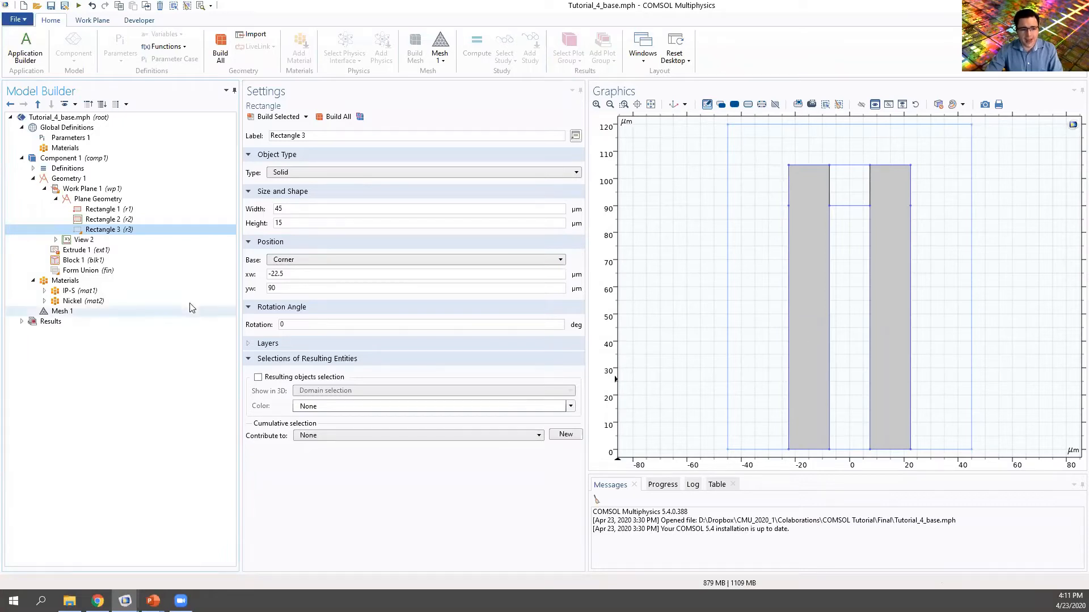
click(277, 117)
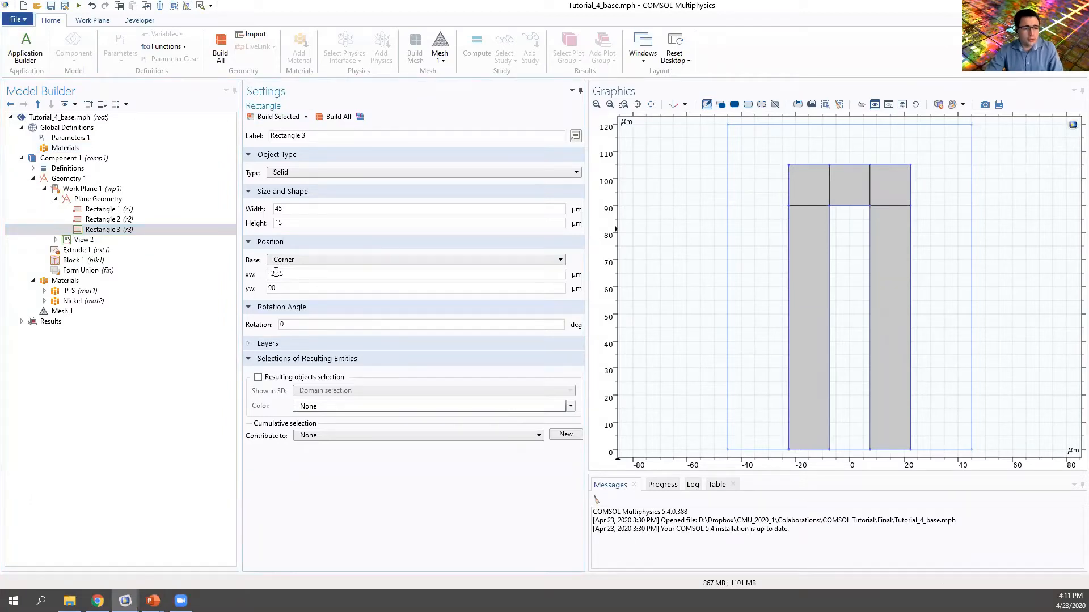
Add a Union operation to the plane geometry and turn off keeping interior boundaries
right_click(86, 202)
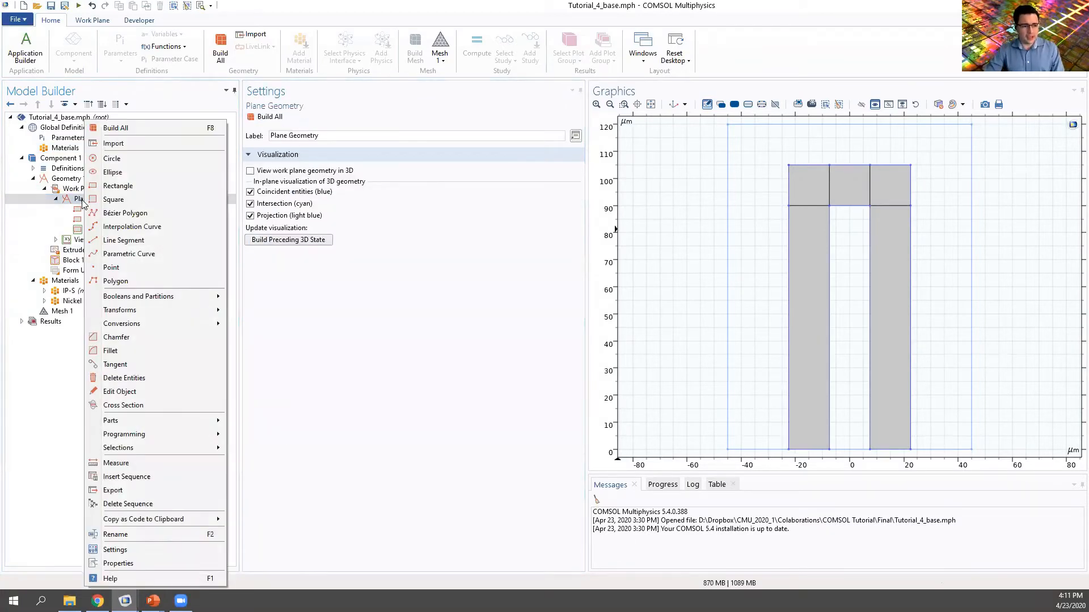
click(74, 202)
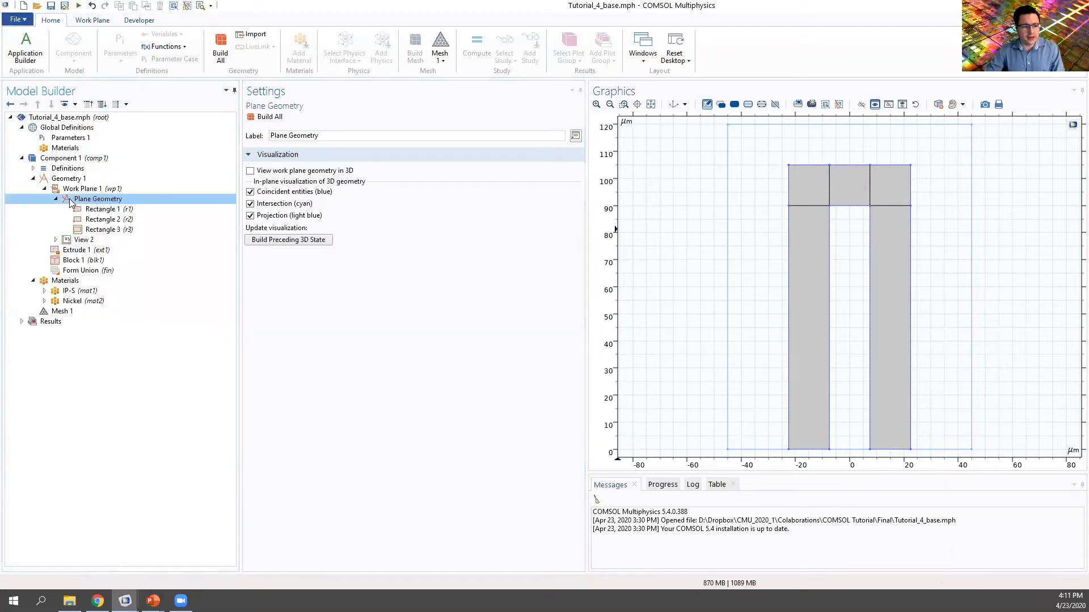
right_click(70, 198)
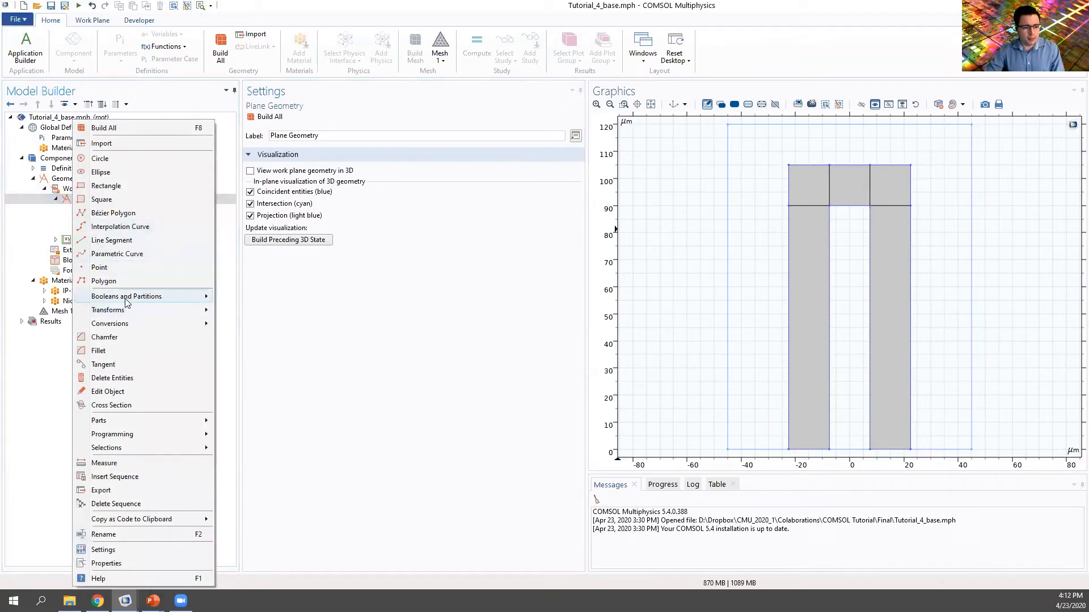
mouse_move(126, 302)
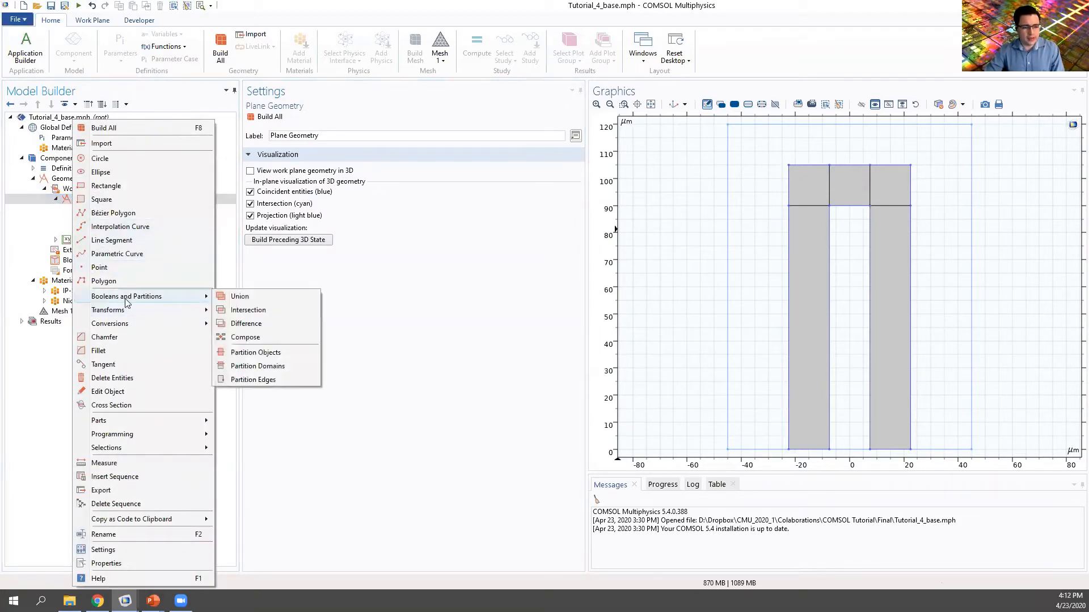
click(242, 298)
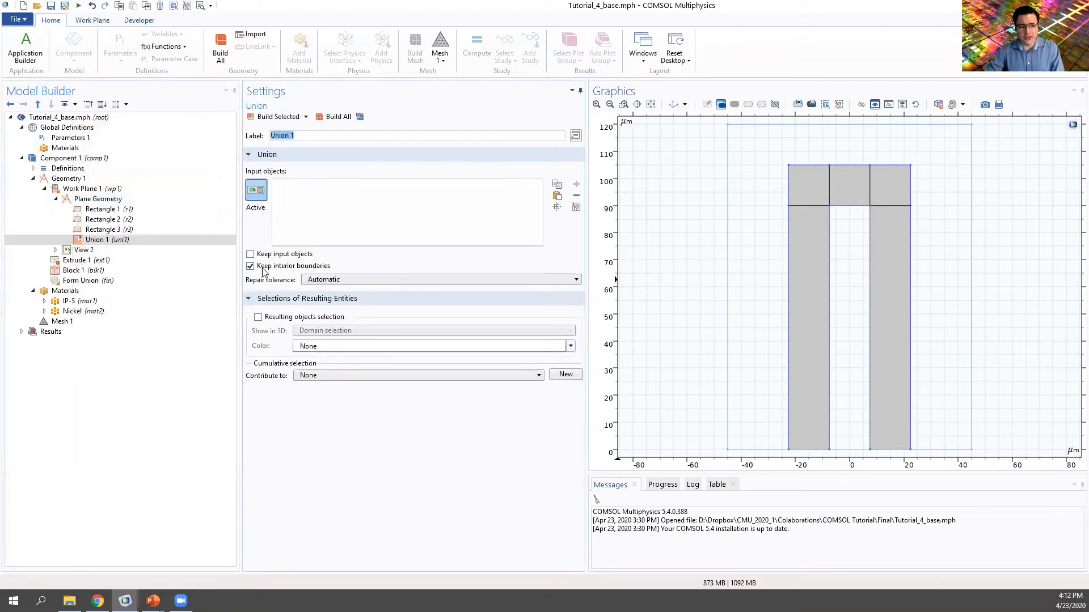
click(263, 271)
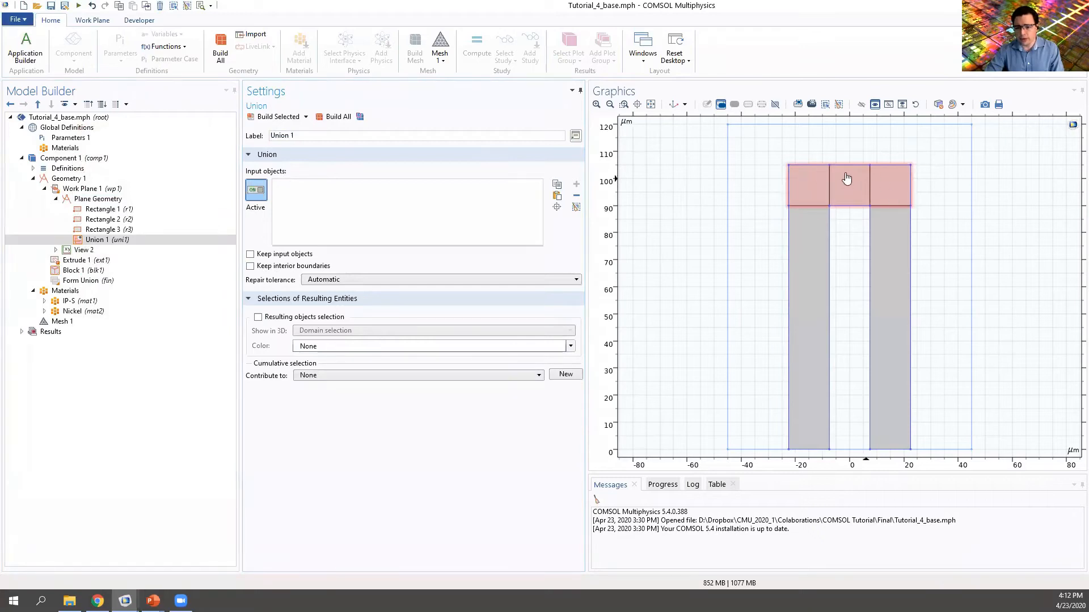
Assign the three rectangles r1, r2 and r3 as the union's input objects and build the union
click(277, 117)
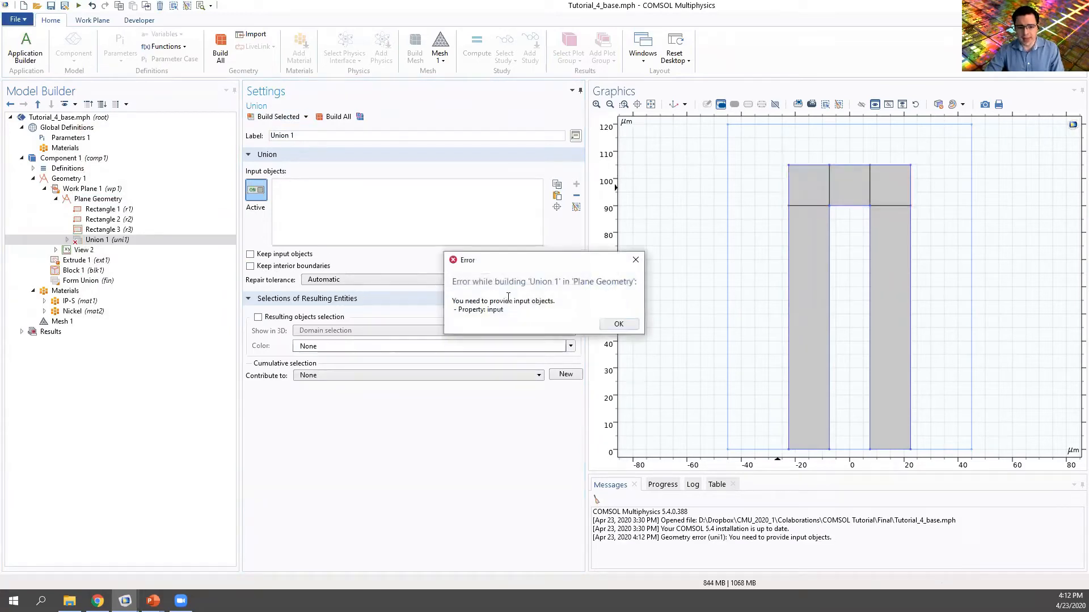
click(618, 325)
click(812, 254)
click(810, 183)
click(884, 236)
click(278, 117)
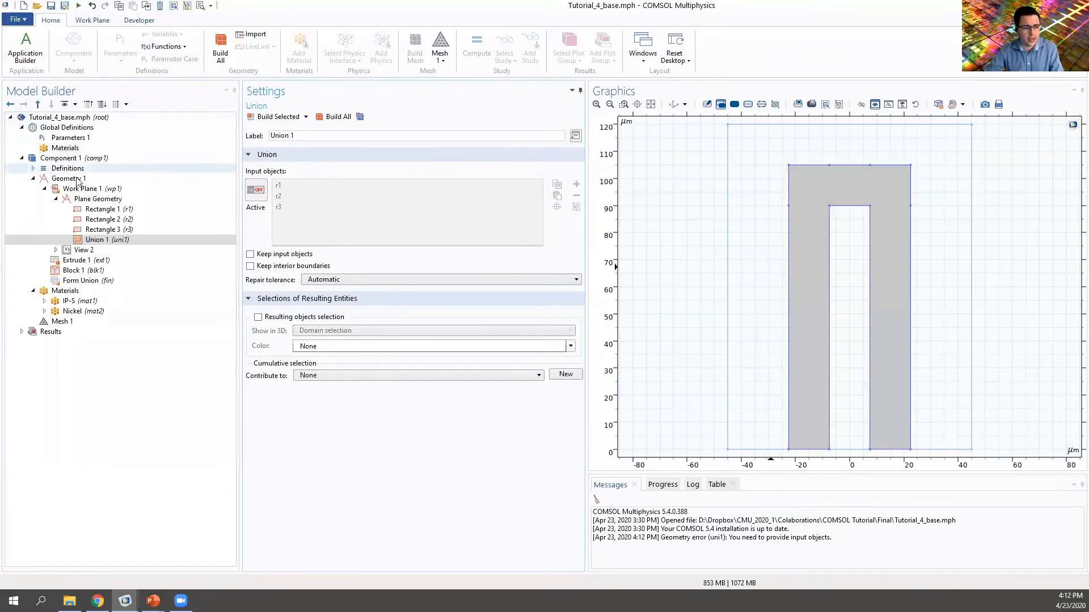
Examine the united plane geometry, the operations available for it, and Work Plane 1 in the 3D view
click(56, 198)
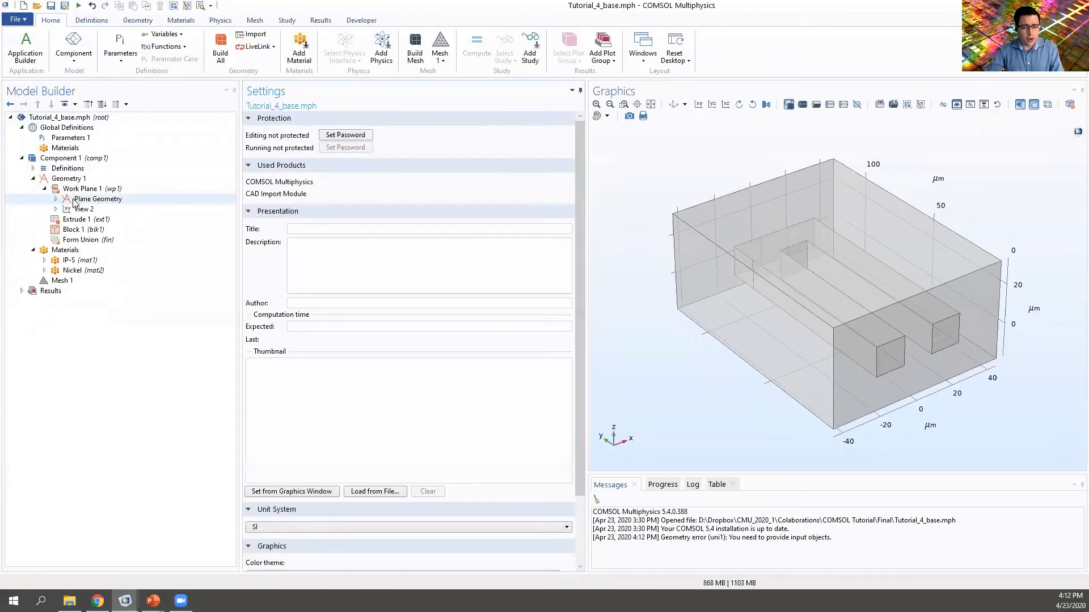
click(78, 200)
click(80, 189)
click(80, 201)
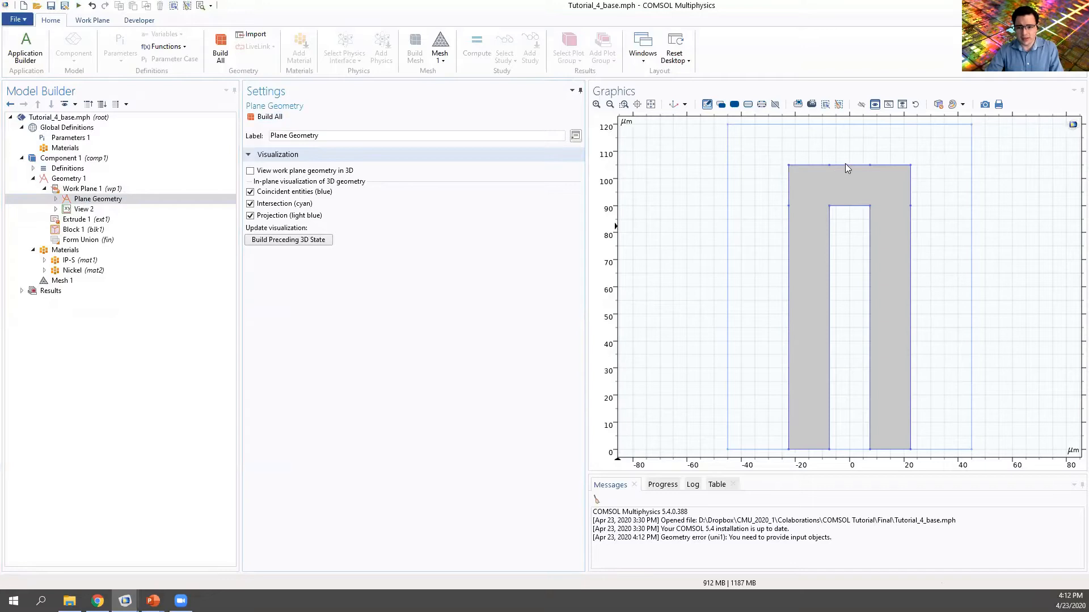
click(66, 202)
right_click(66, 202)
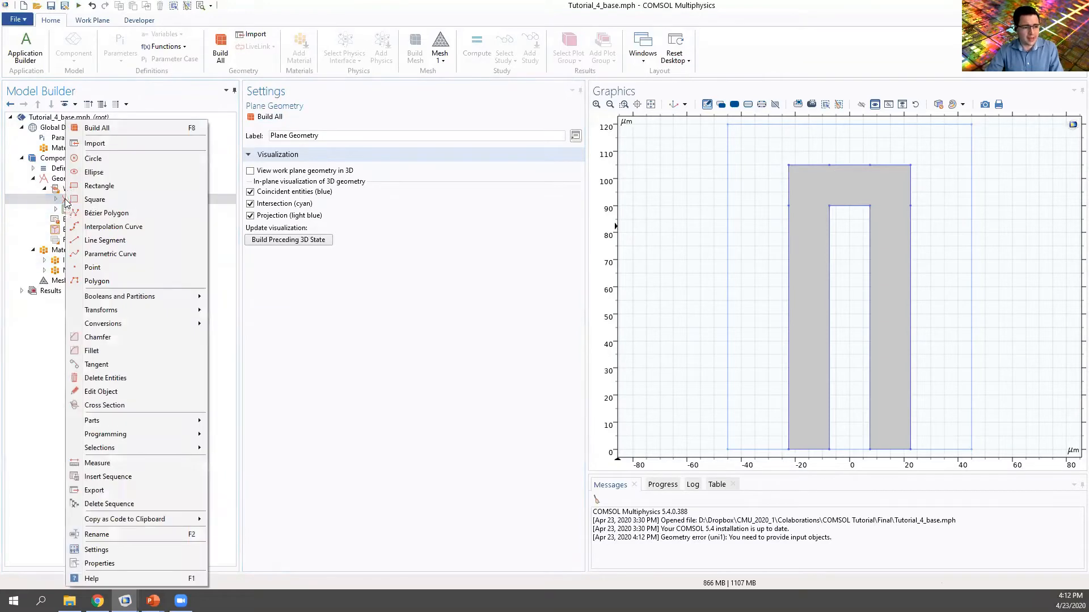
key(Escape)
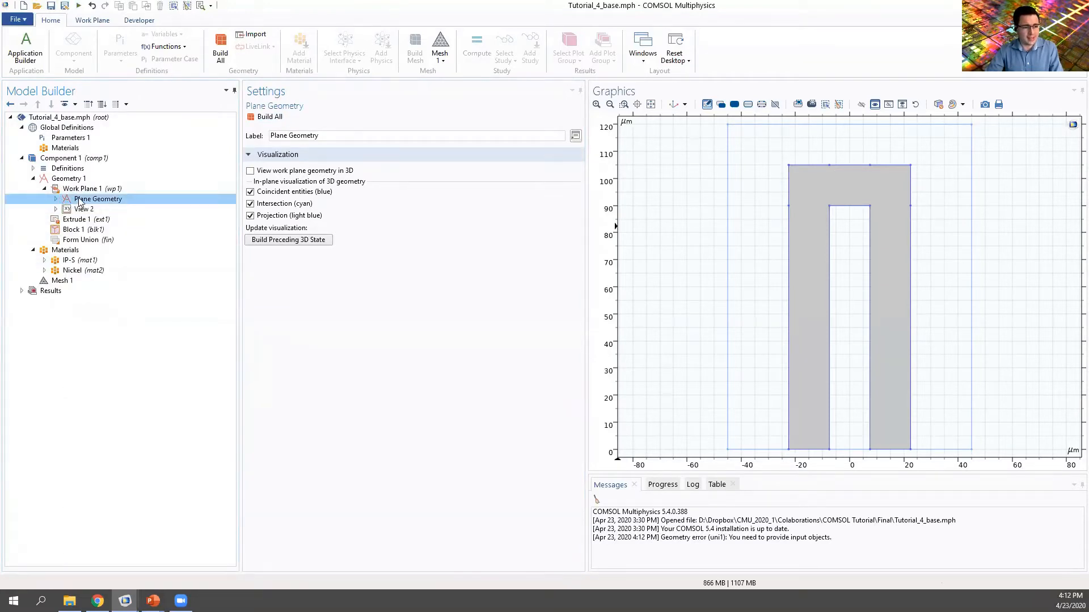
right_click(76, 201)
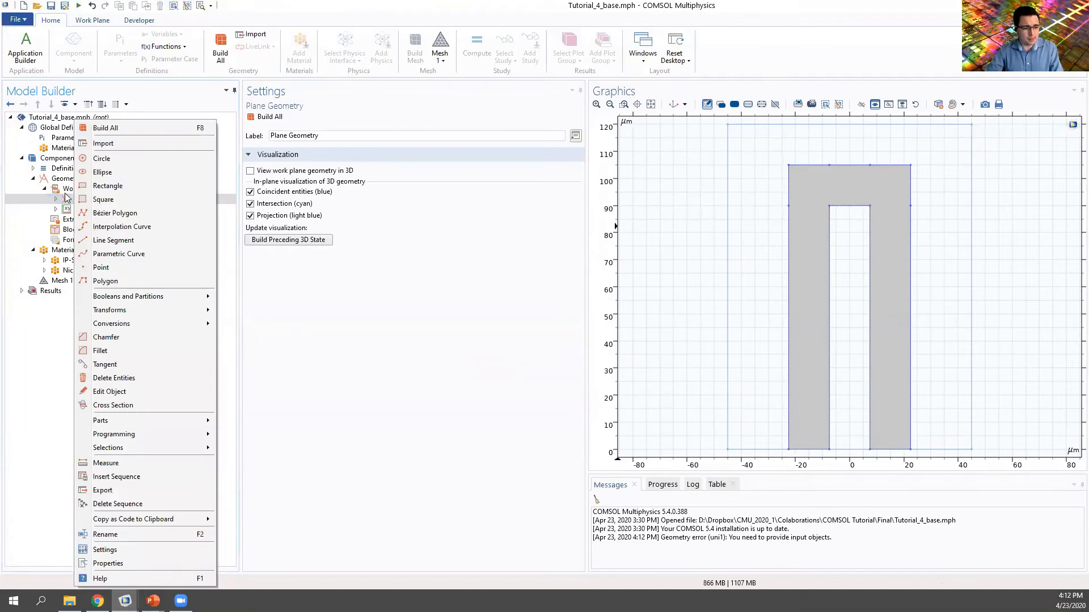
click(75, 191)
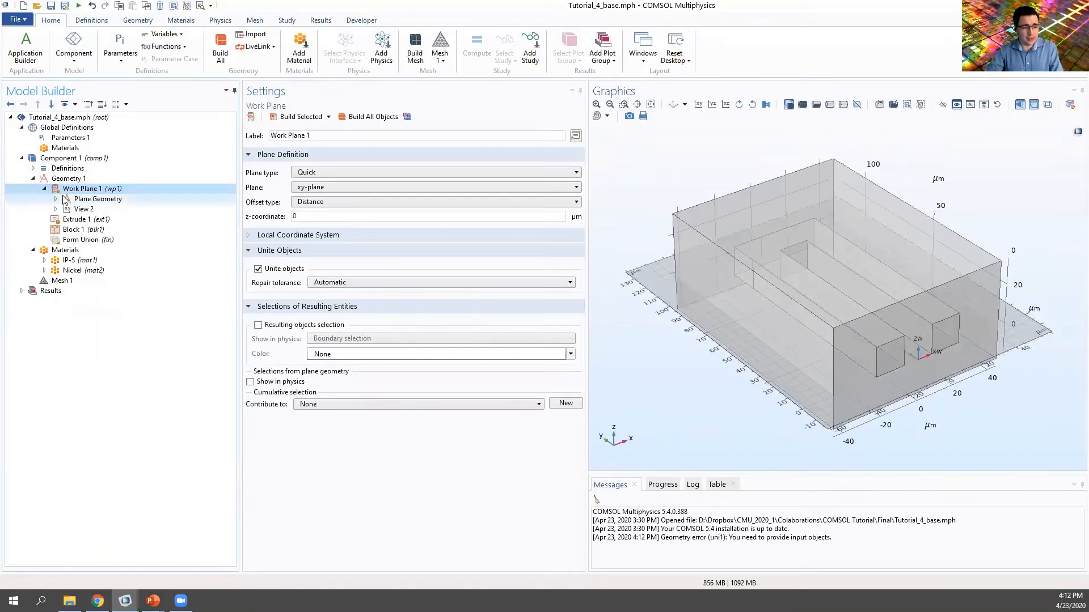
Add another Extrude operation based on Work Plane 1
right_click(60, 194)
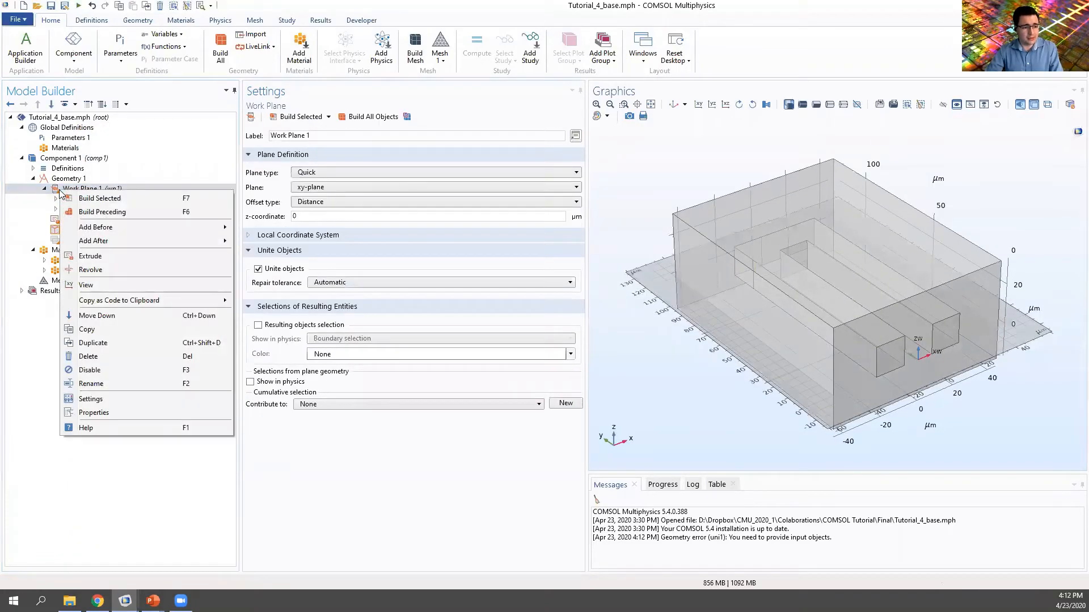
click(91, 256)
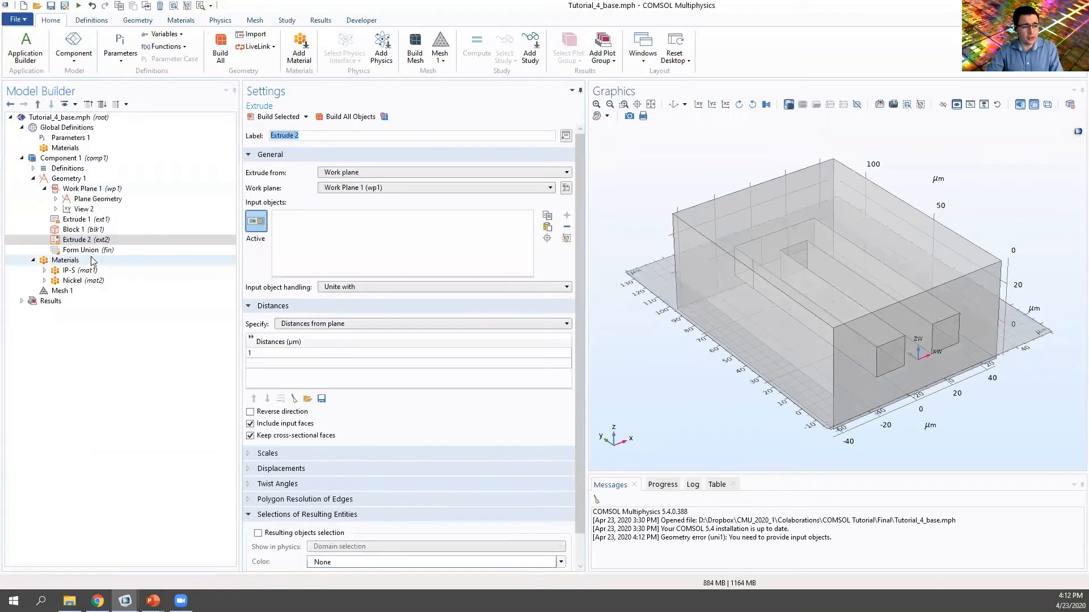
Delete both Extrude 1 and Extrude 2 from Geometry 1, leaving Work Plane 1 and the block
click(78, 221)
right_click(77, 225)
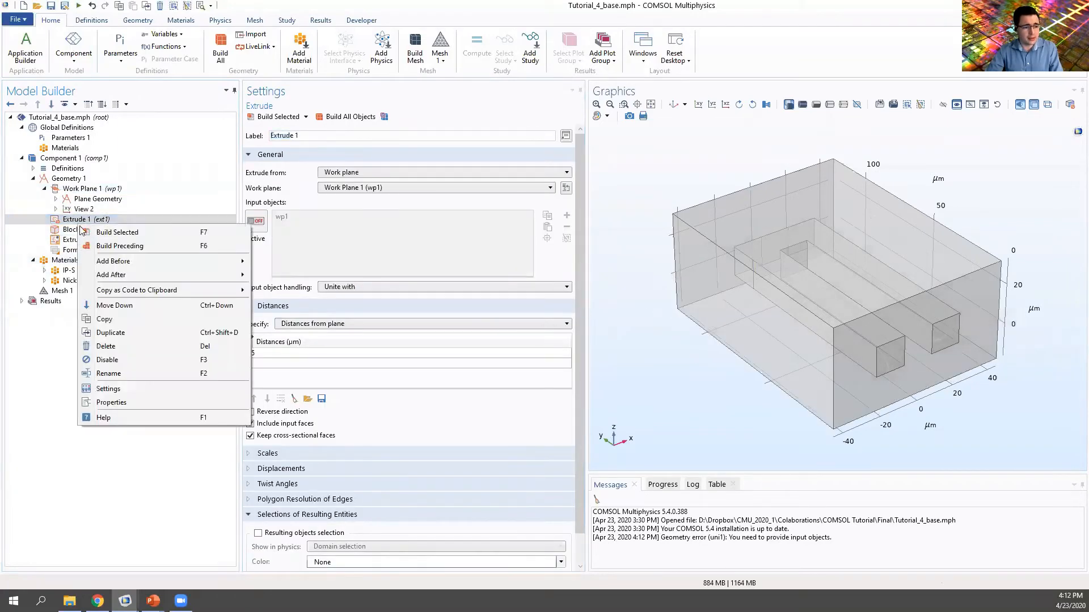
click(105, 346)
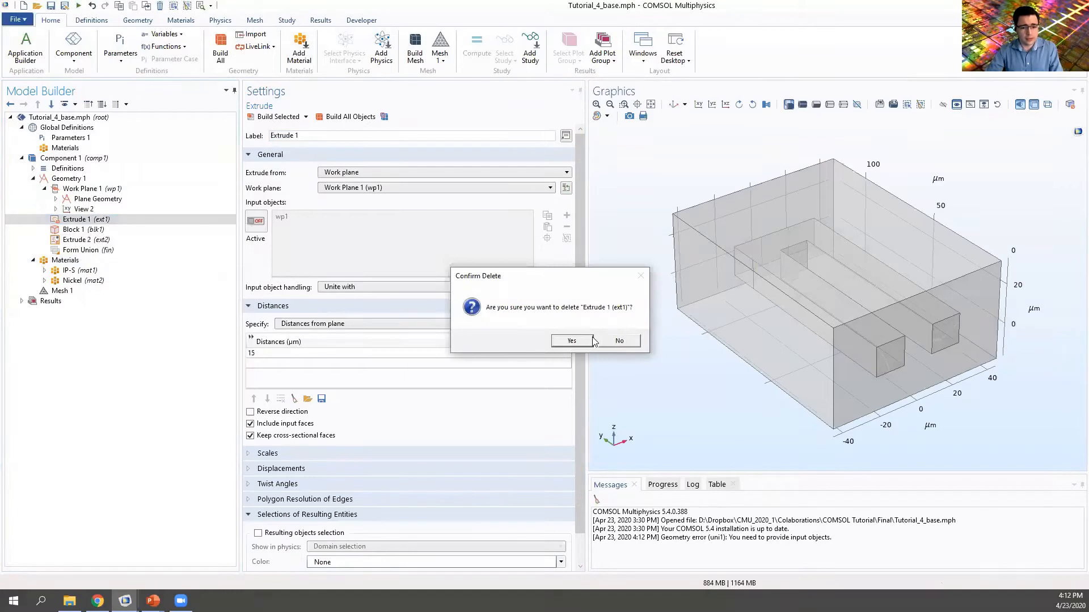
click(573, 341)
click(77, 231)
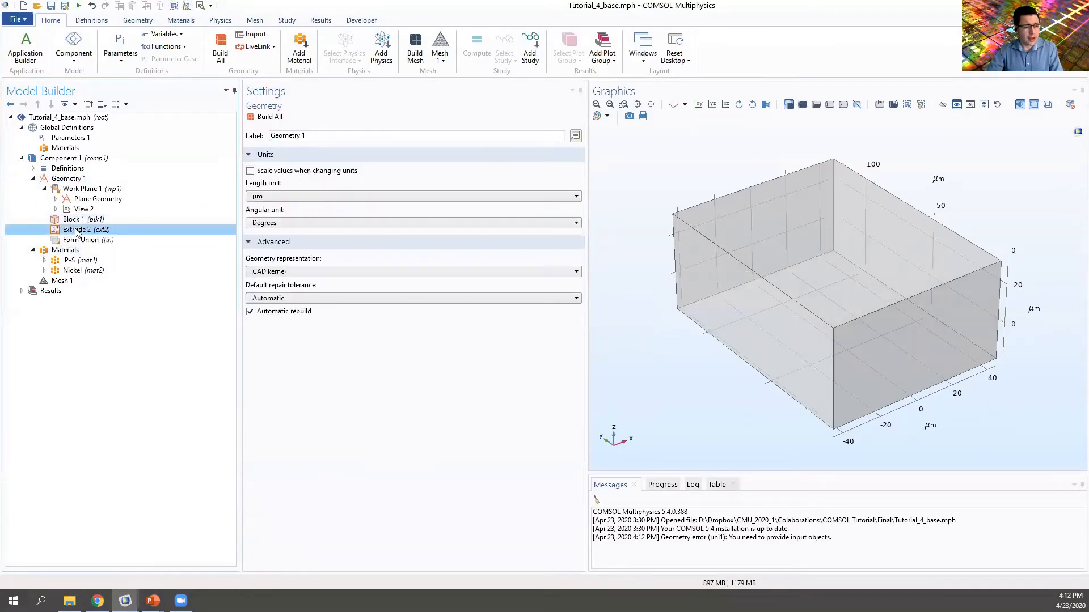
right_click(76, 231)
click(108, 358)
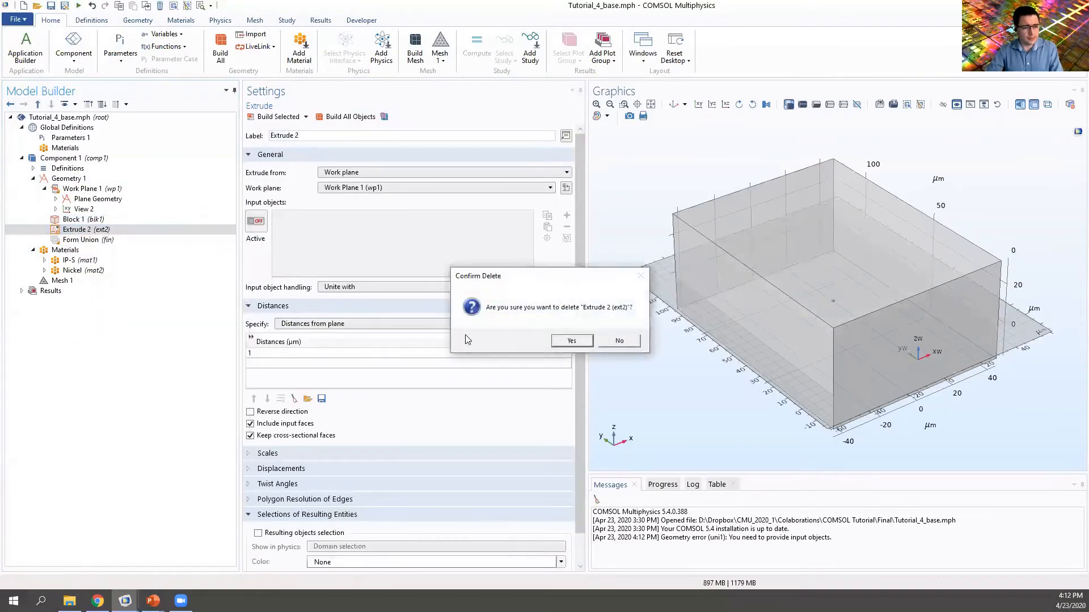
click(562, 341)
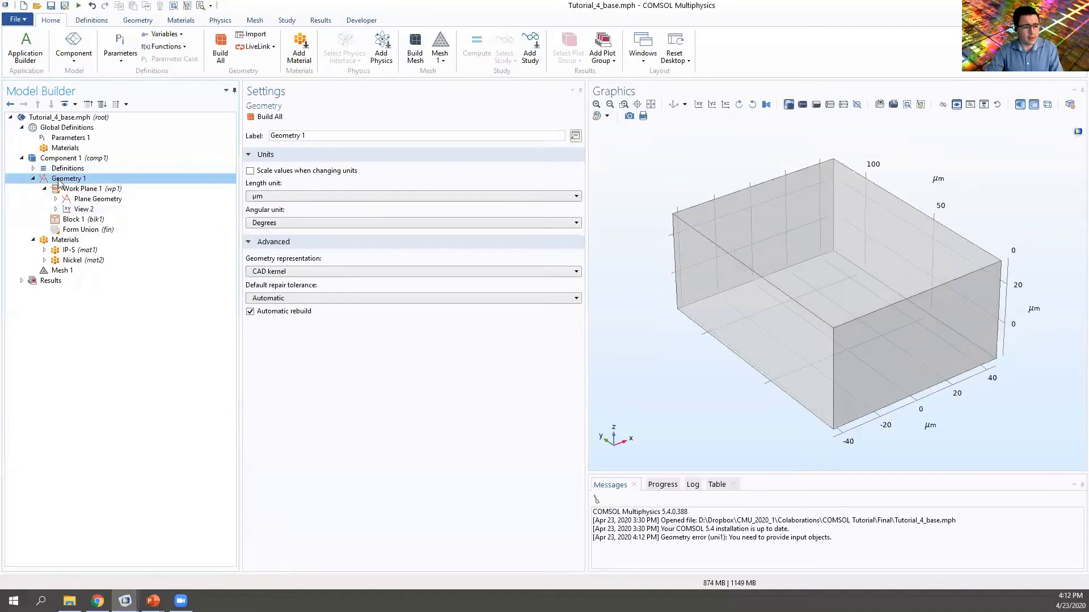
Extrude the U-shaped profile of Work Plane 1 by 15 µm and build the extrusion
click(79, 189)
right_click(66, 192)
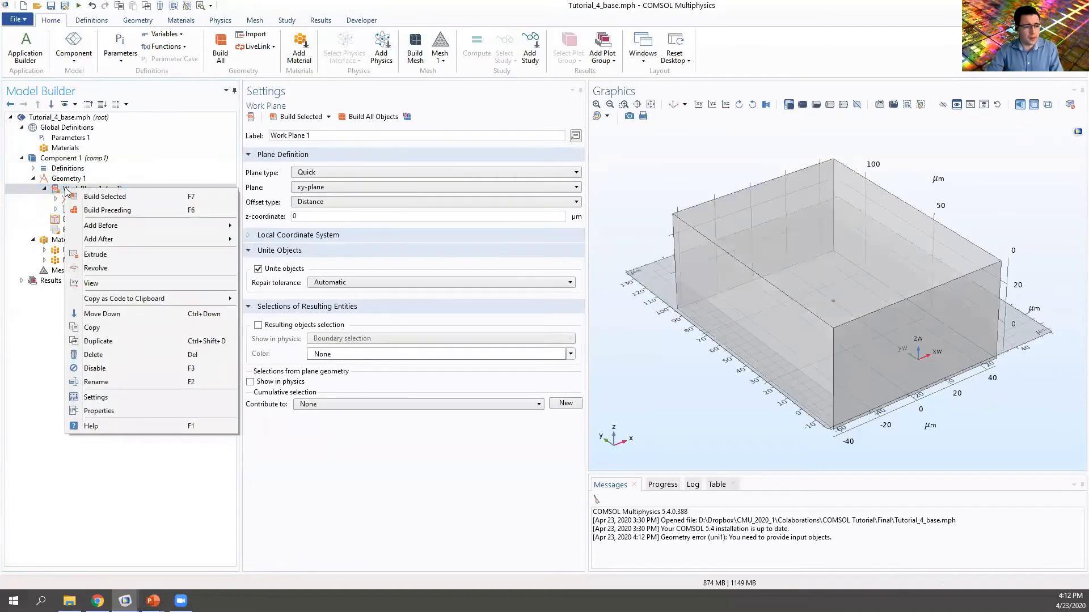
click(96, 256)
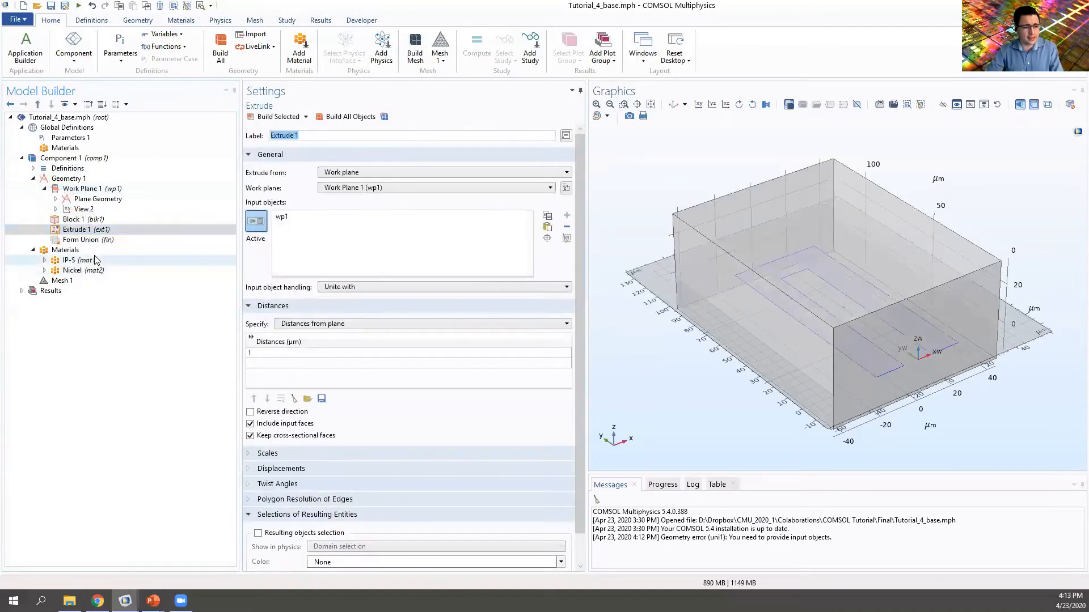
click(860, 350)
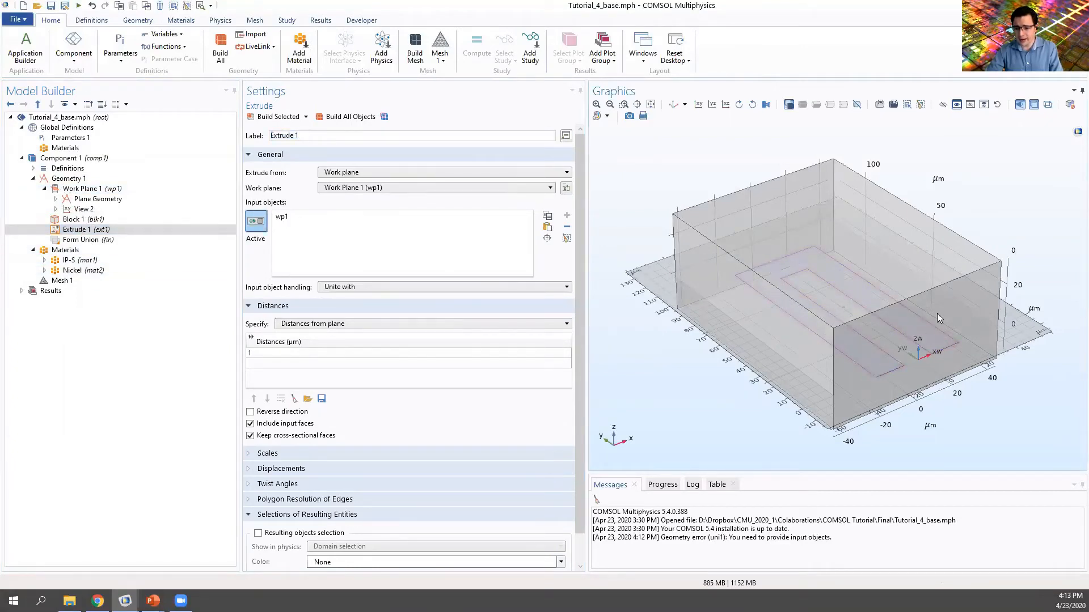
middle_drag(885, 359, 802, 232)
middle_drag(776, 343, 837, 489)
click(253, 355)
click(253, 355)
text(5)
click(269, 118)
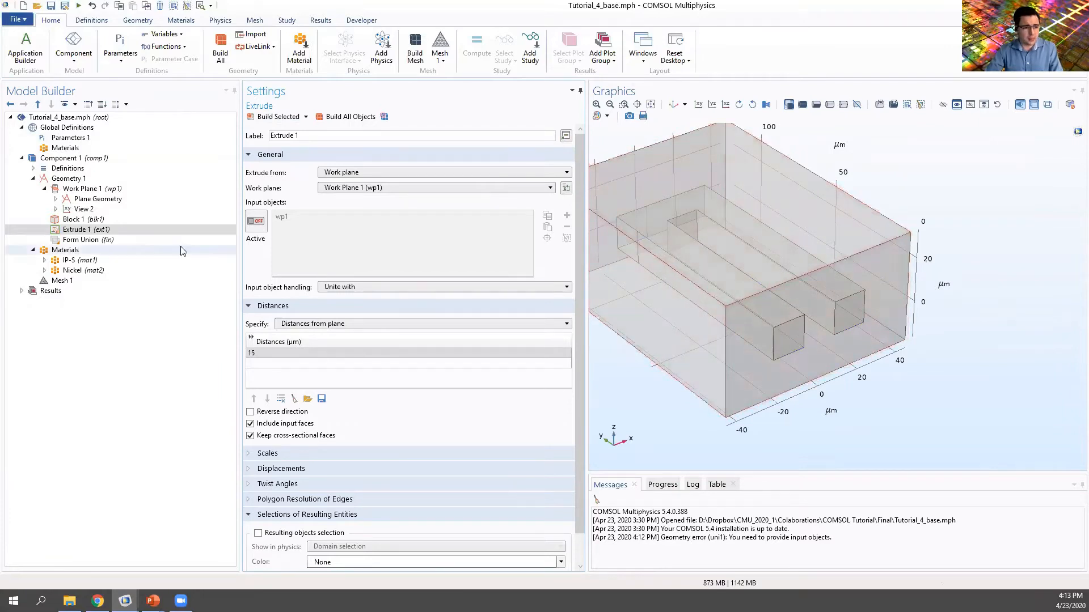
Examine the operations available for Work Plane 1 and Geometry 1, and open the settings of Block 1
click(62, 190)
right_click(63, 190)
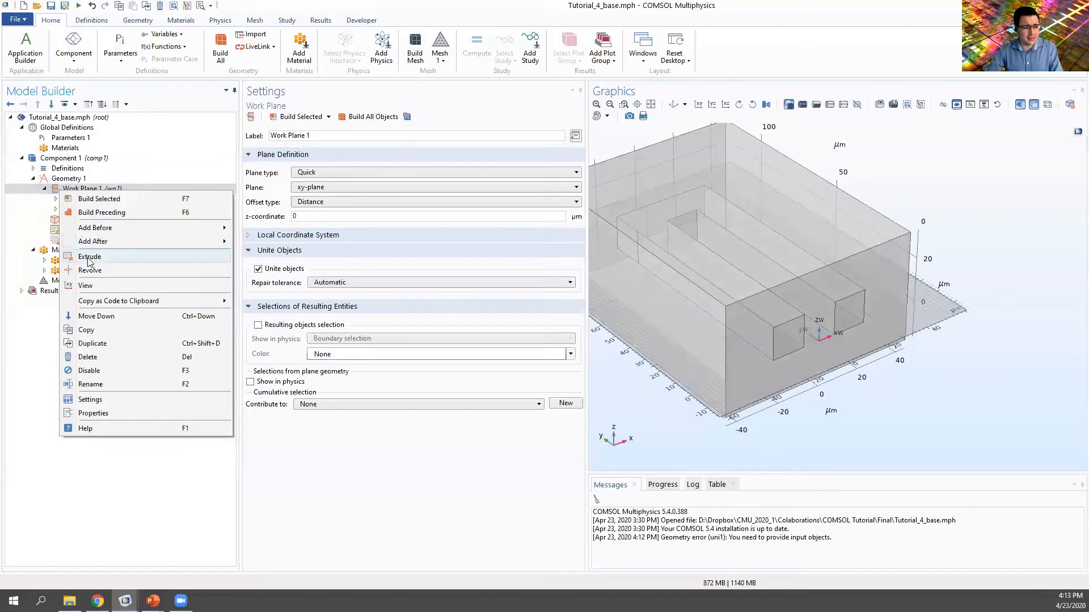
key(Escape)
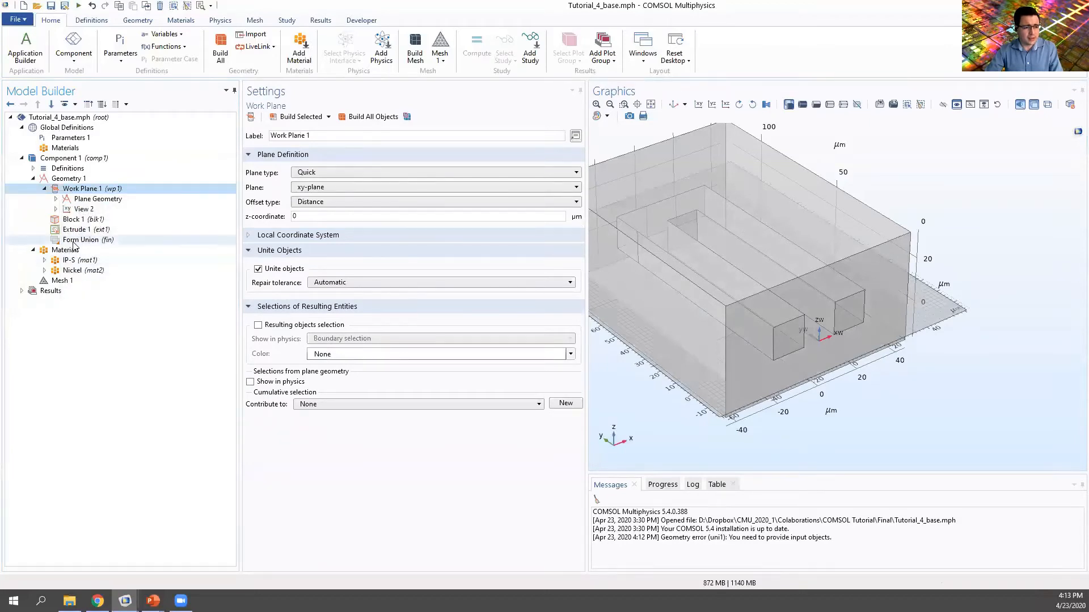
click(73, 220)
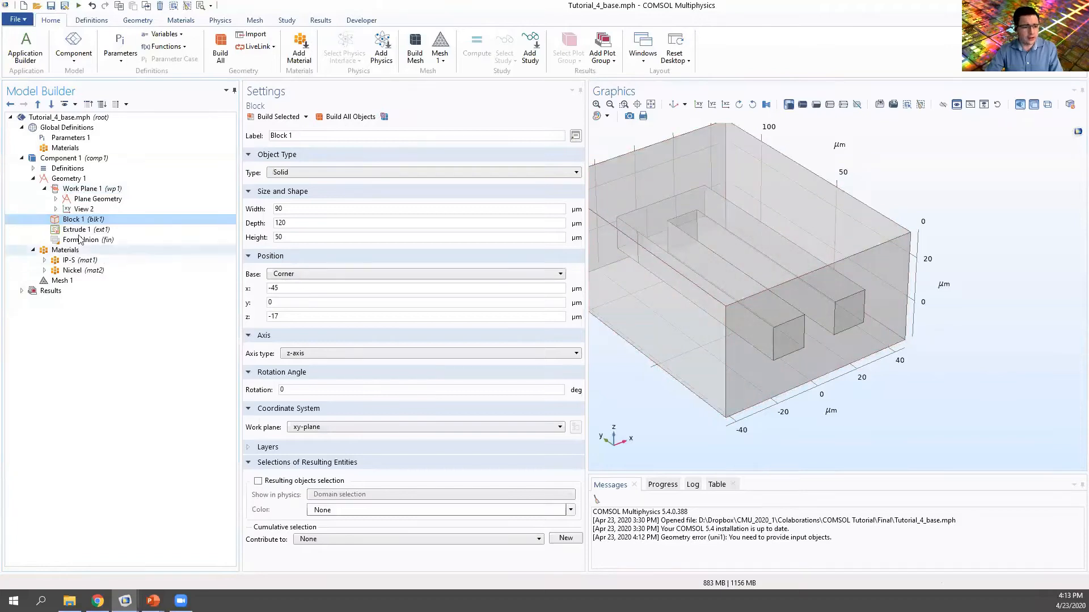
right_click(70, 181)
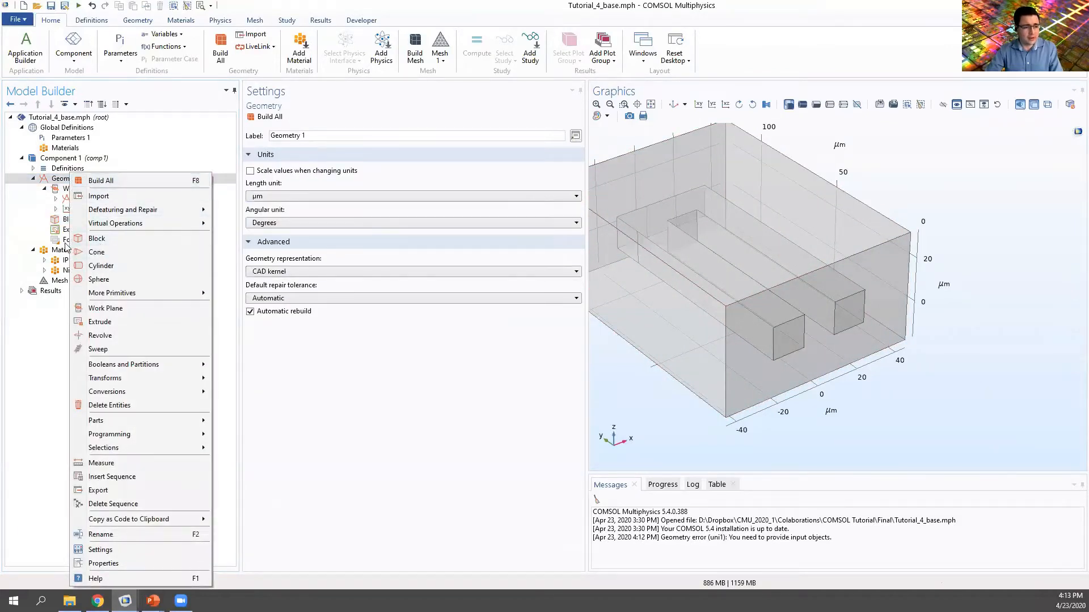
click(55, 212)
click(66, 230)
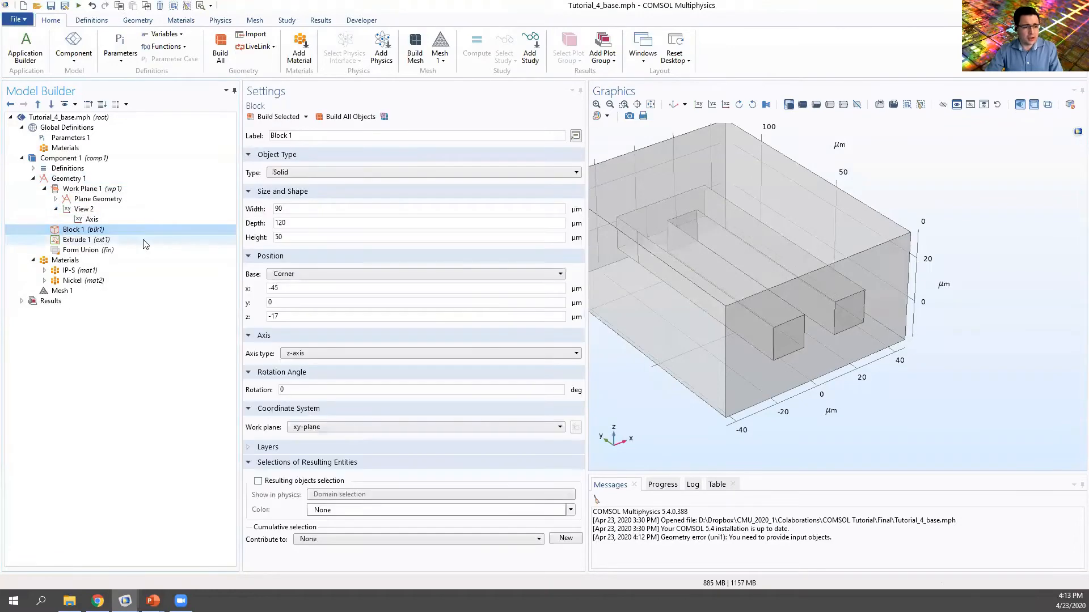
Review the width, depth, height and corner position of Block 1 against the U-shaped body in the 3D view
click(289, 213)
key(Tab)
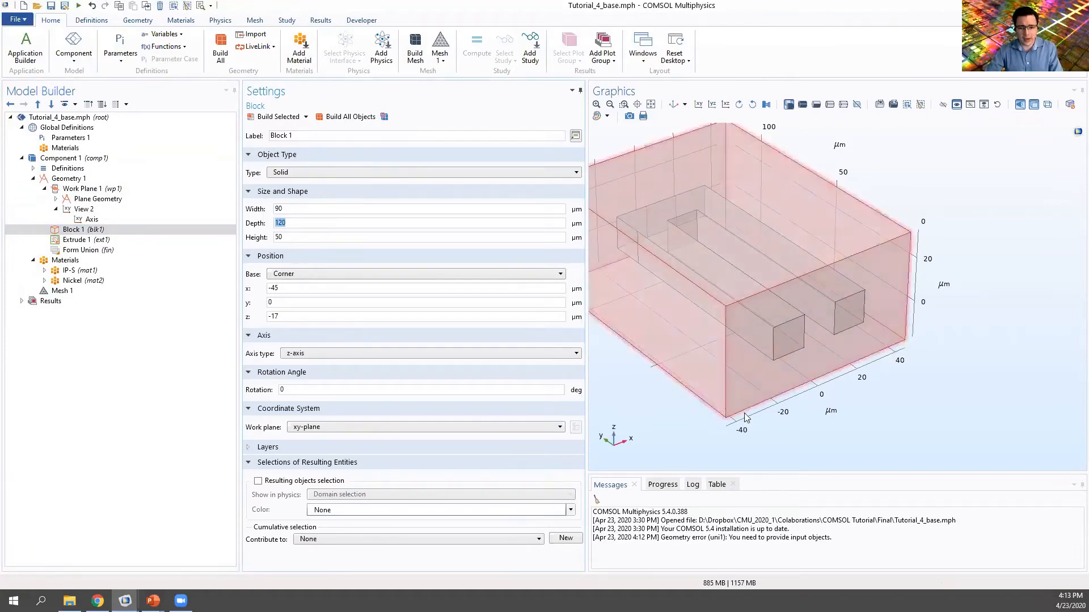
click(651, 105)
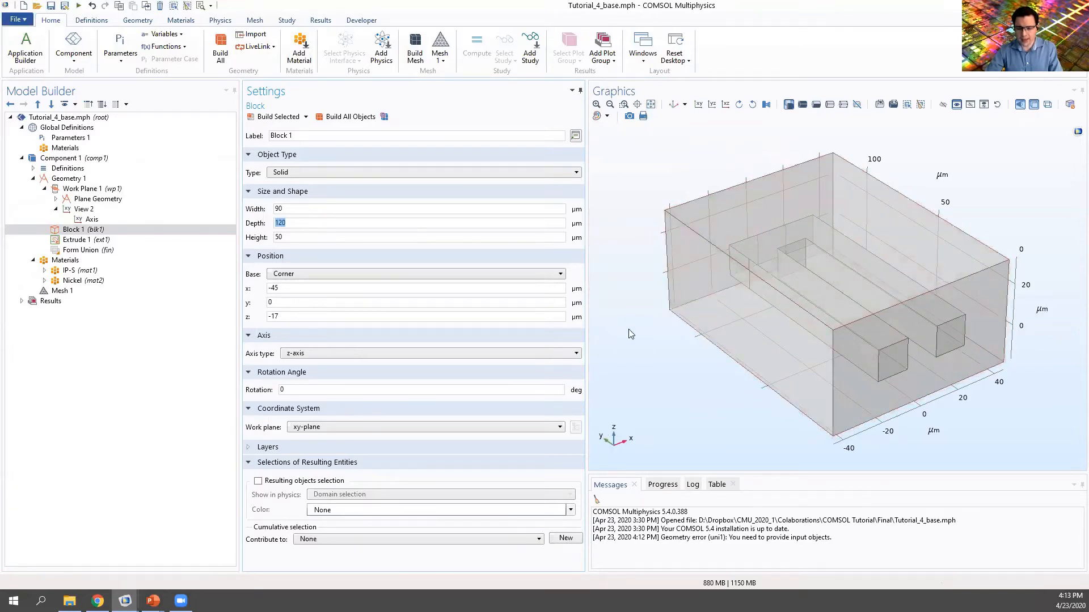
drag(292, 237, 264, 237)
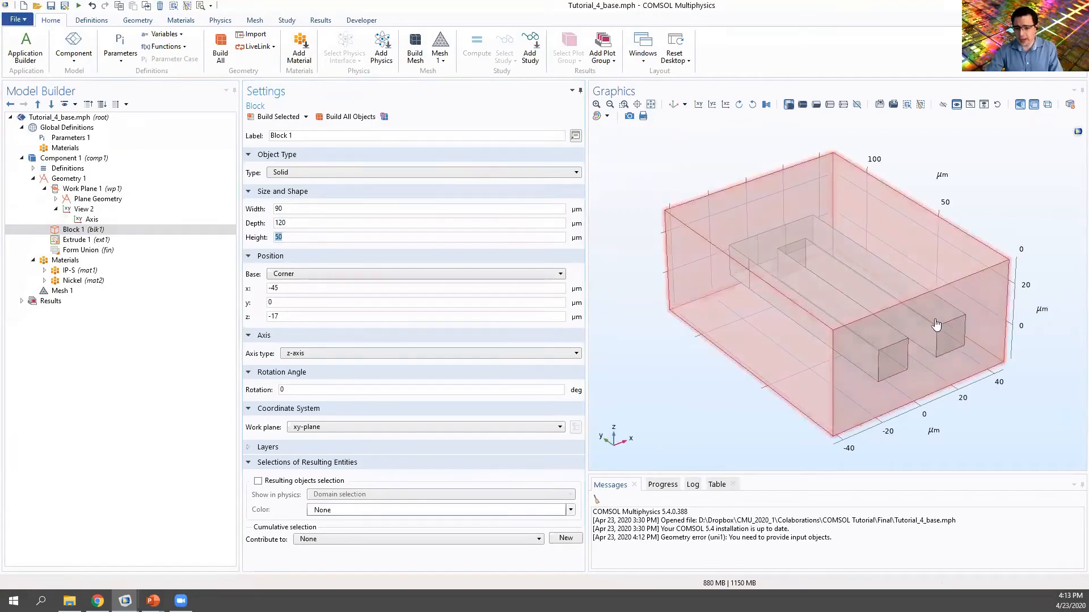
drag(934, 352, 905, 341)
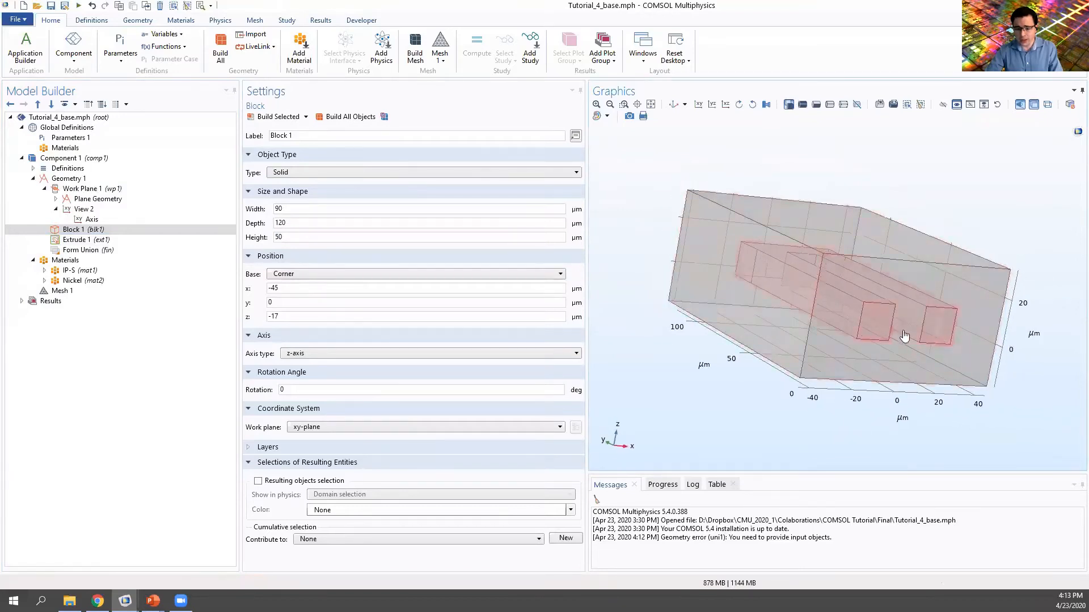
drag(263, 284, 248, 284)
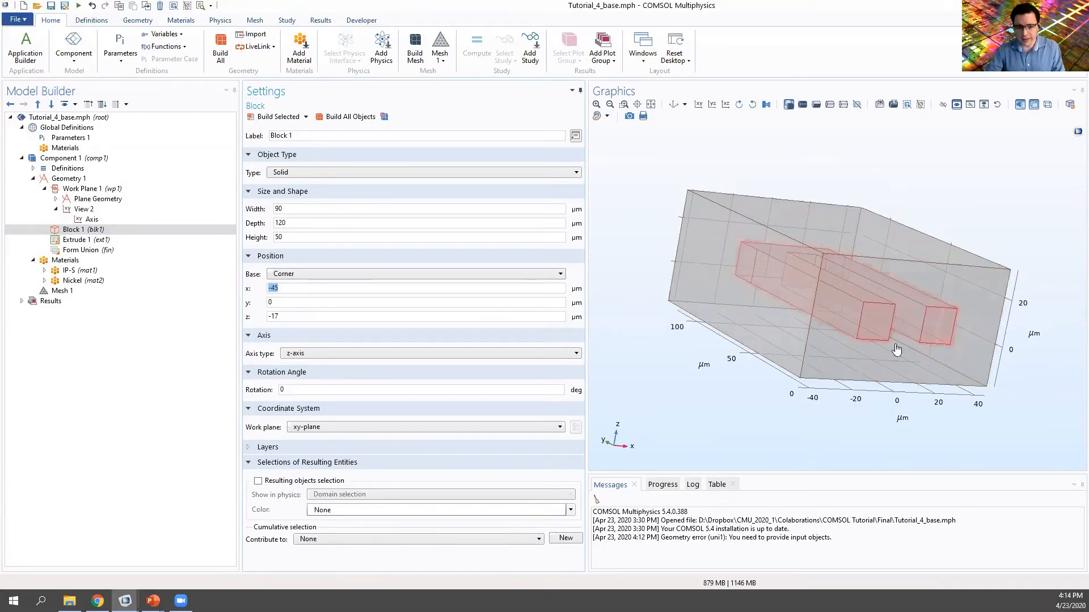
Build the geometry sequence only through Block 1, and rebuild all objects including the extrusion
click(347, 117)
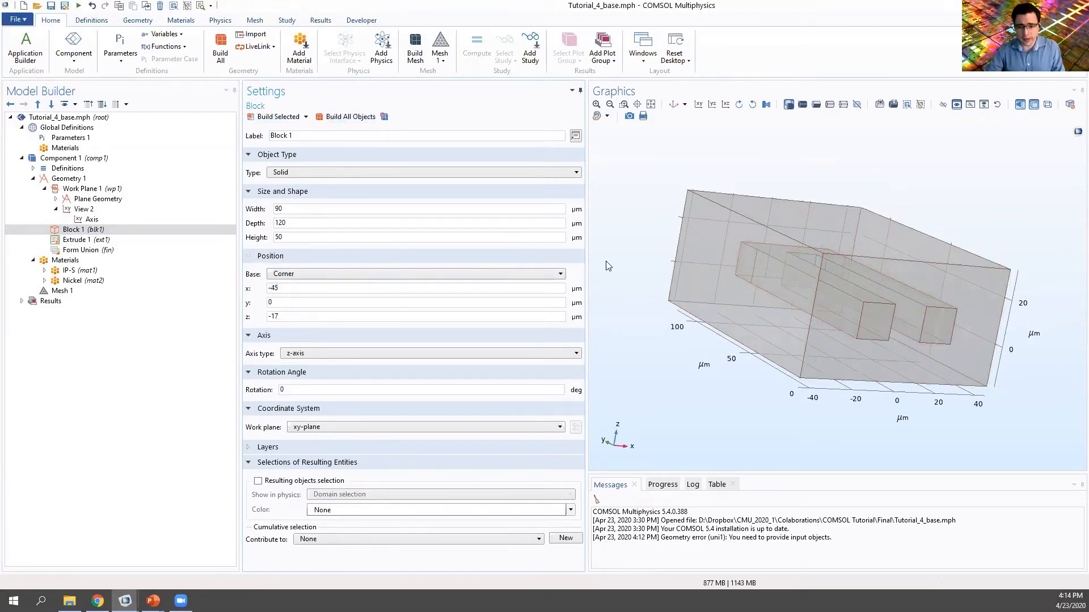
click(296, 118)
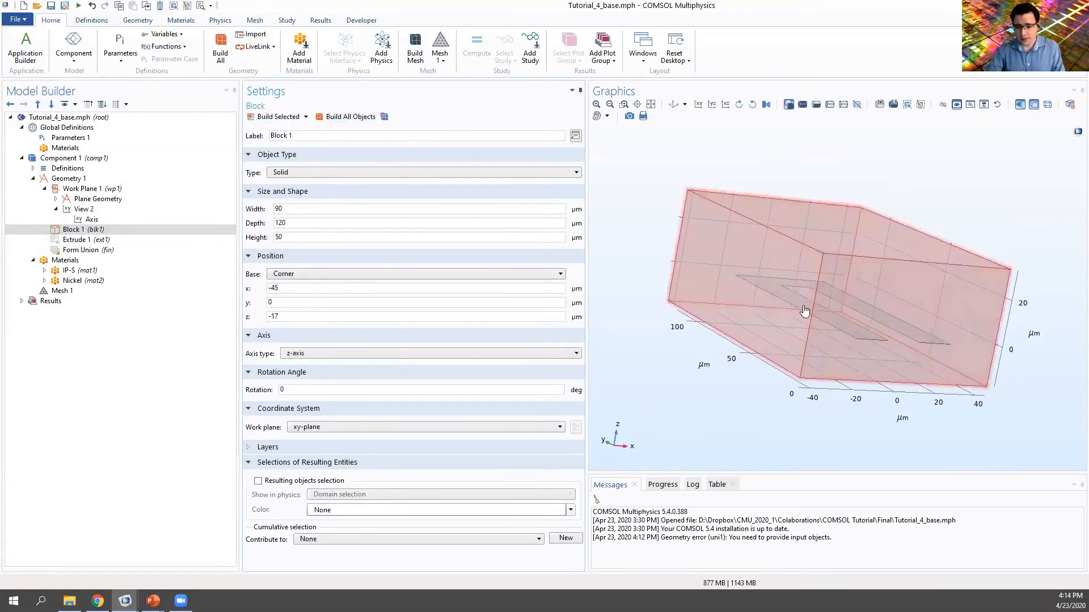
click(321, 120)
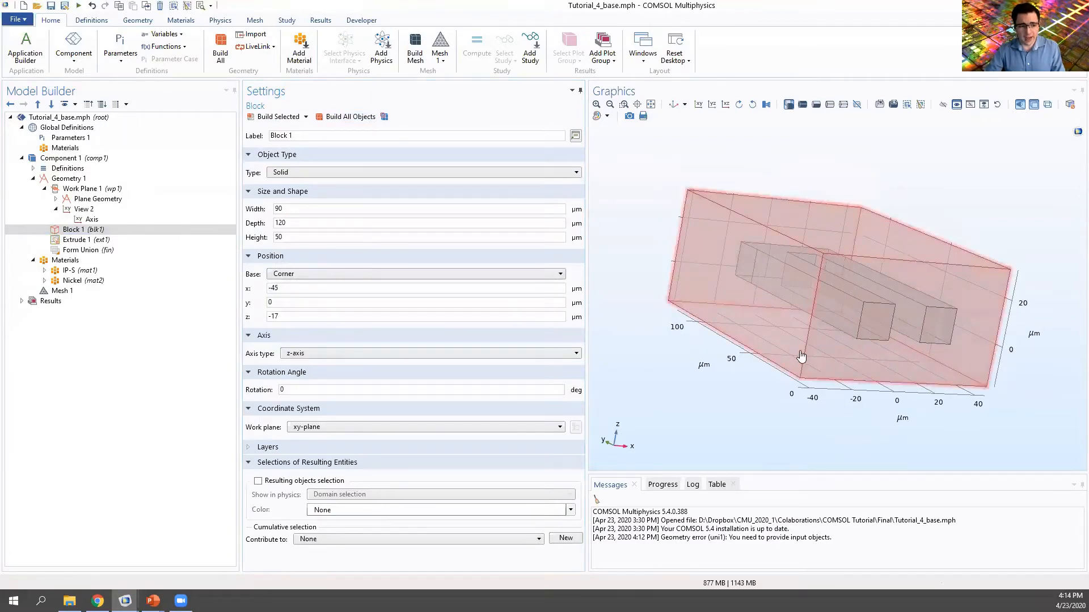
Duplicate Work Plane 1 together with its plane geometry
click(50, 199)
double_click(64, 190)
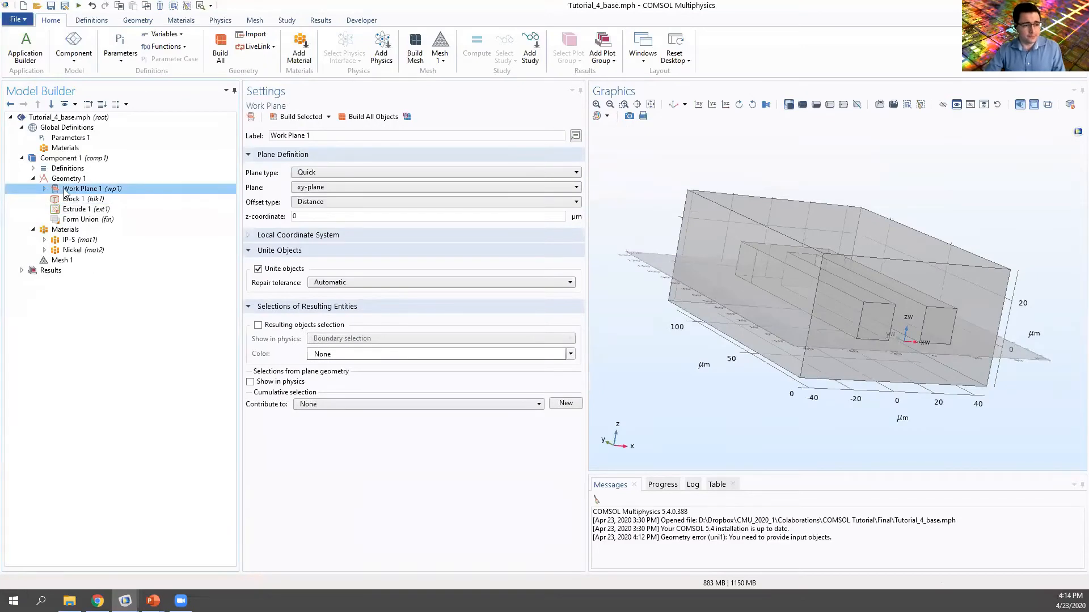
right_click(64, 191)
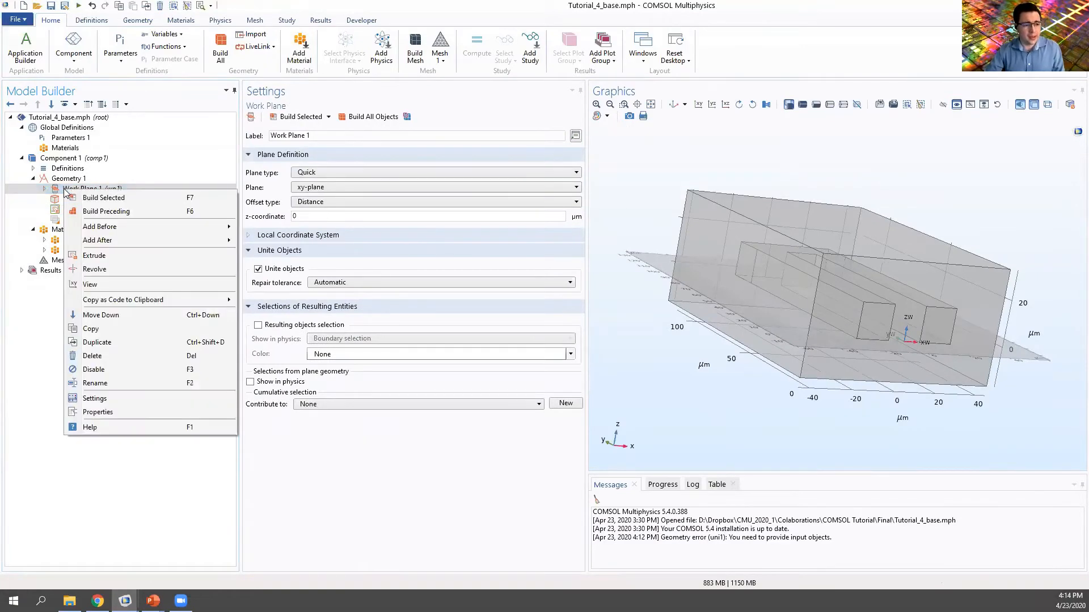
click(59, 190)
right_click(68, 190)
mouse_move(98, 225)
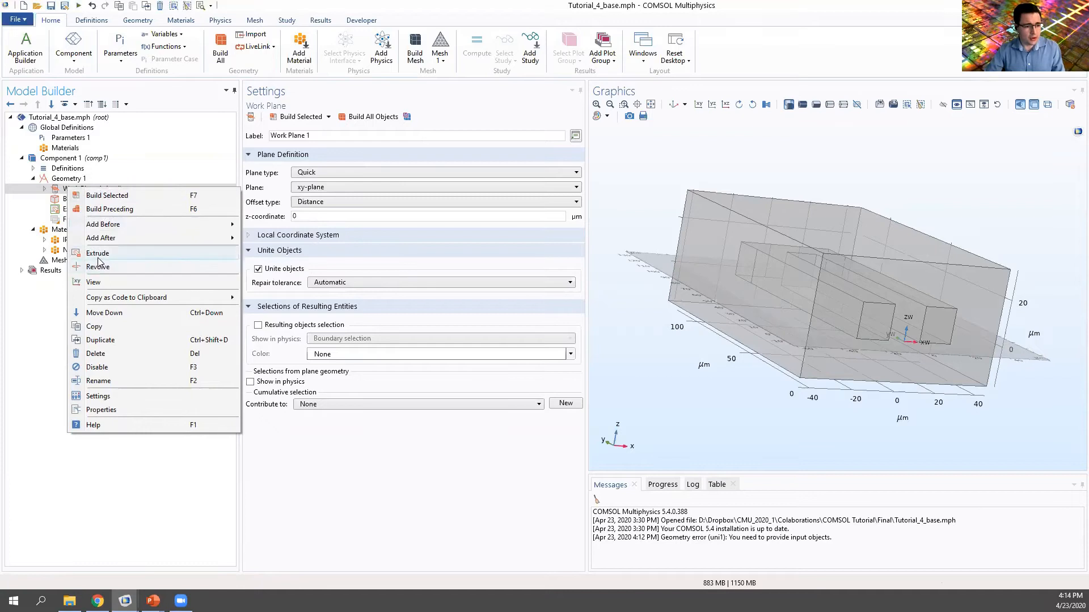
click(104, 342)
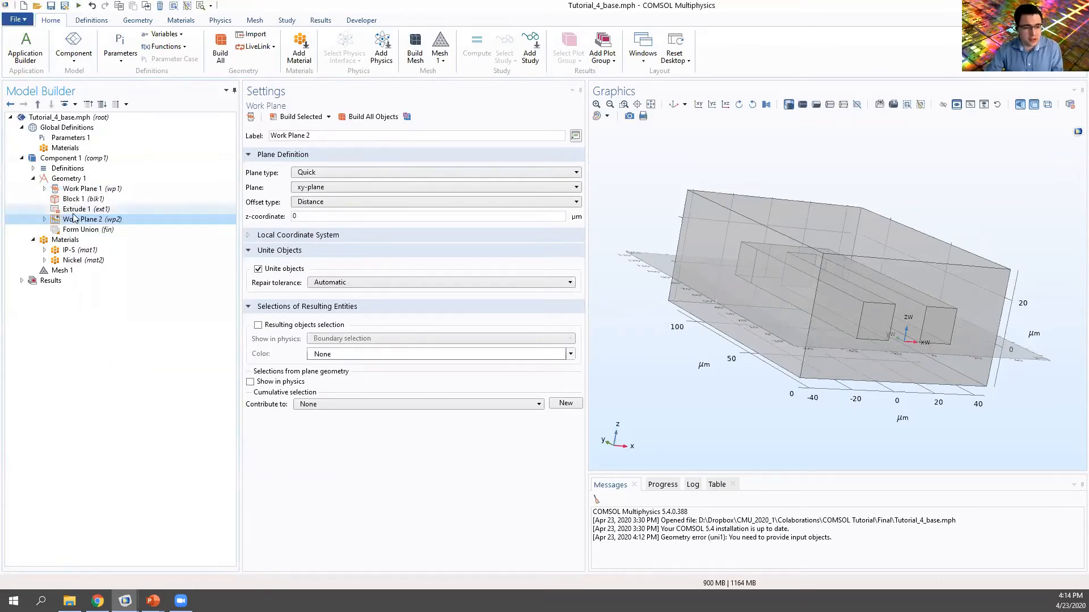
Extrude Work Plane 2 by -1 µm, build it, and inspect the thin layer beneath the U-shaped body
click(44, 219)
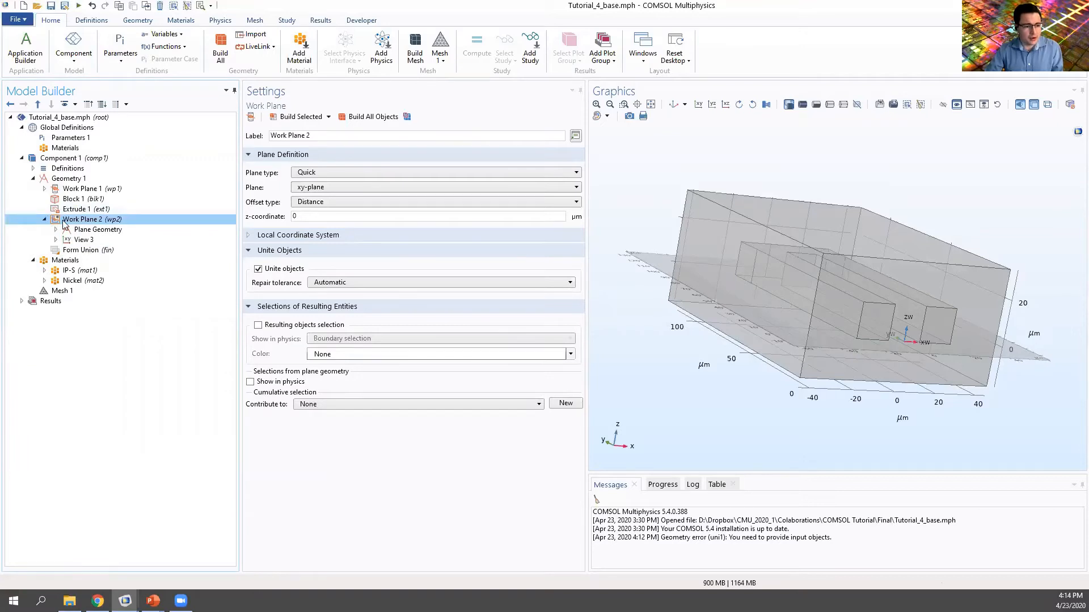
right_click(64, 225)
click(105, 283)
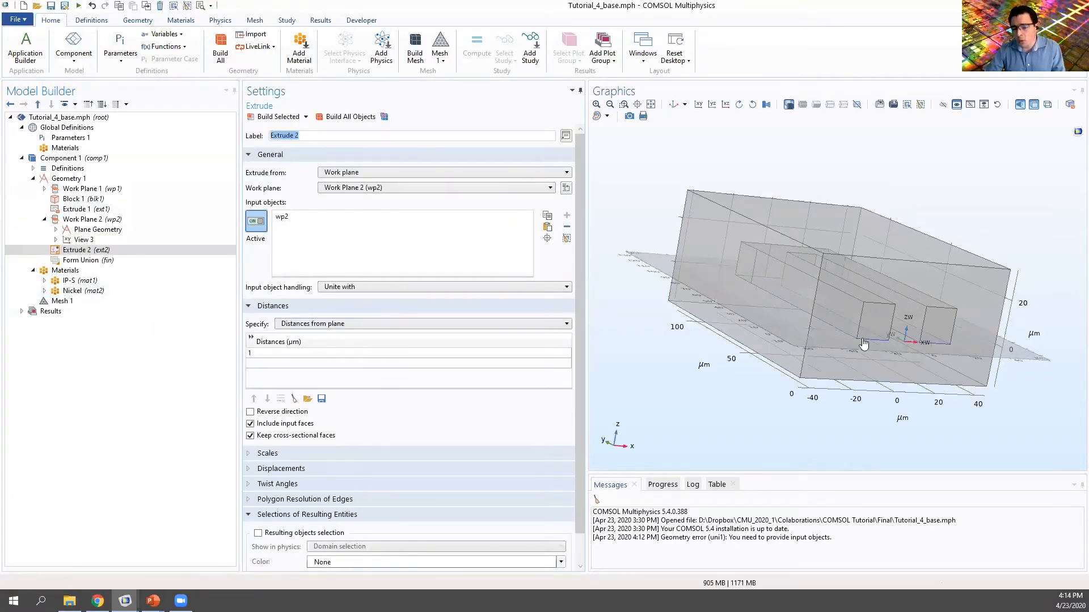
click(255, 355)
click(254, 355)
text(-1)
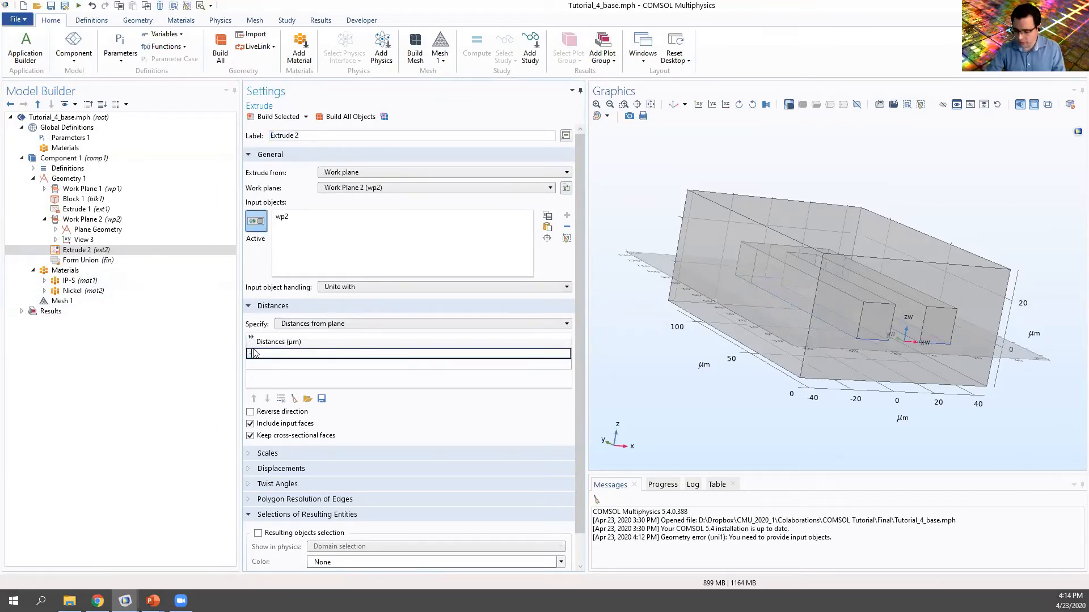
click(270, 123)
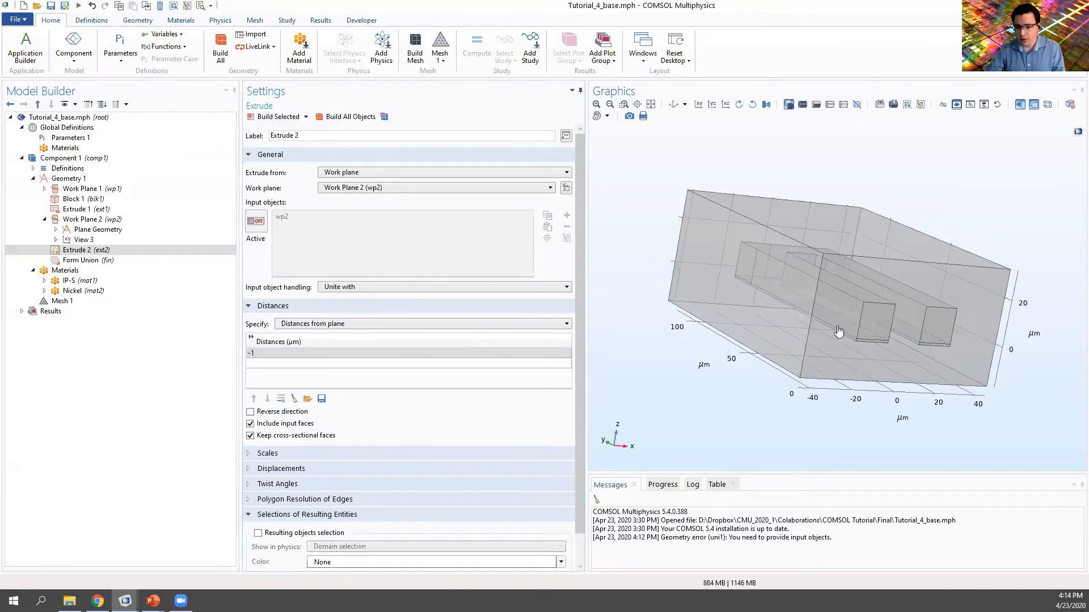
drag(886, 357, 900, 333)
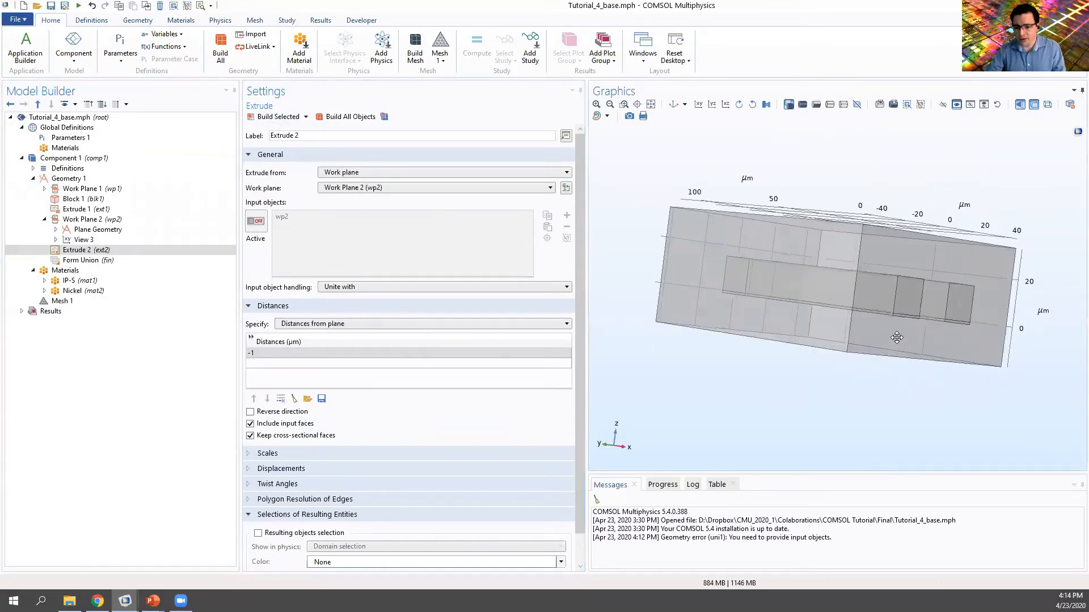
scroll(899, 333, up, 8)
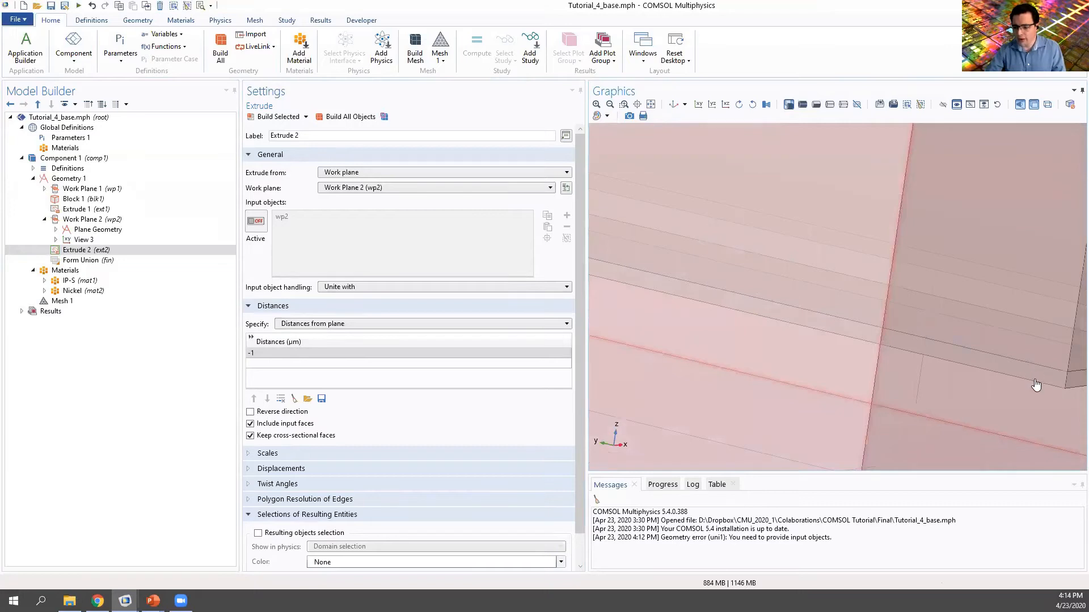
drag(1030, 342, 1053, 282)
scroll(1053, 282, down, 8)
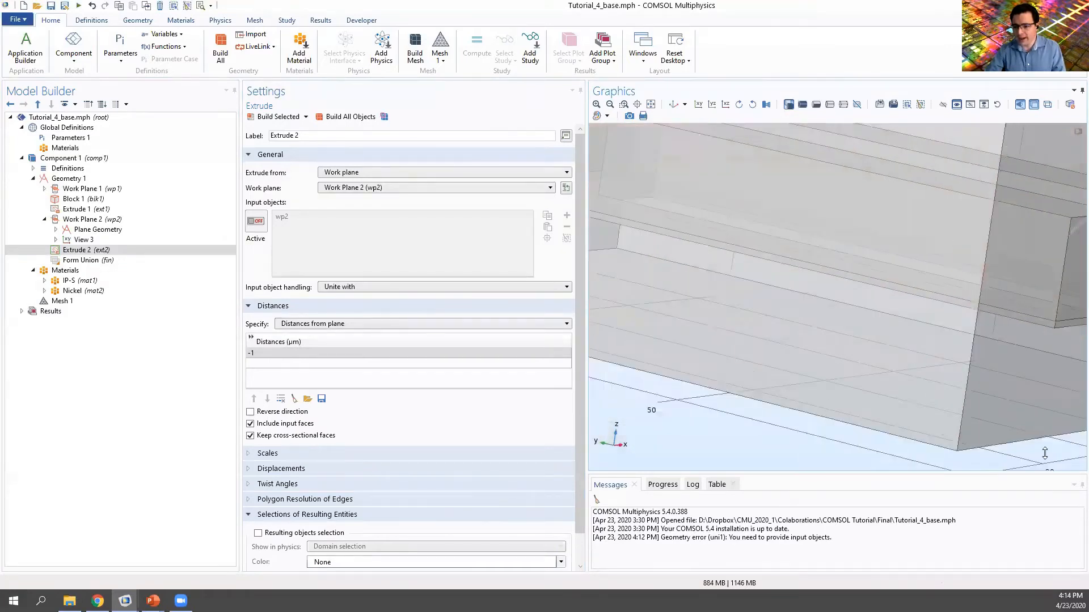
Fit the whole geometry in the 3D view and display the material overview of Component 1
drag(1039, 209, 960, 252)
click(651, 105)
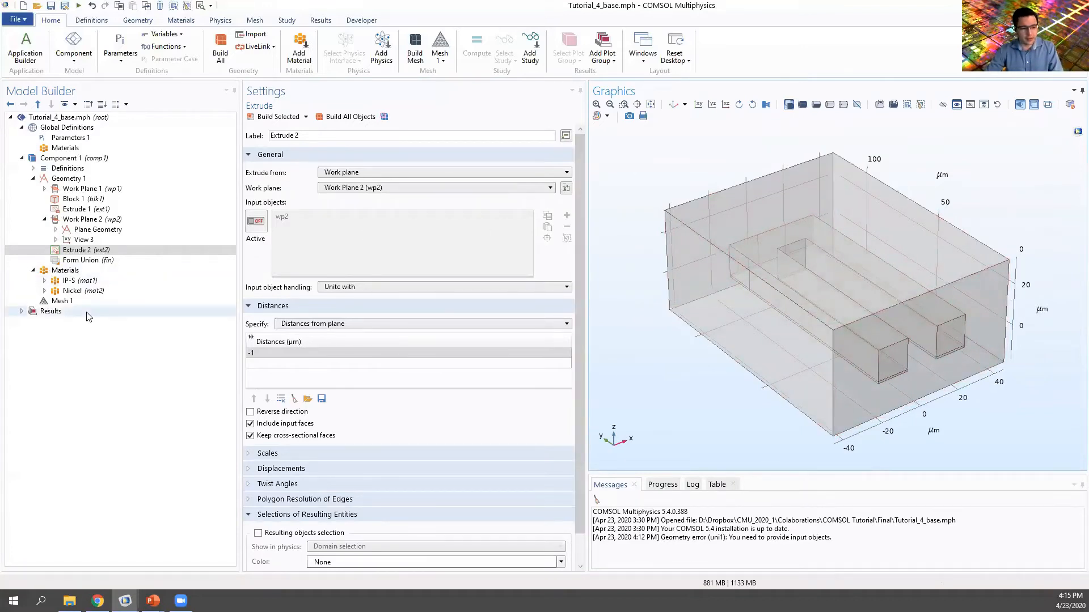
click(44, 220)
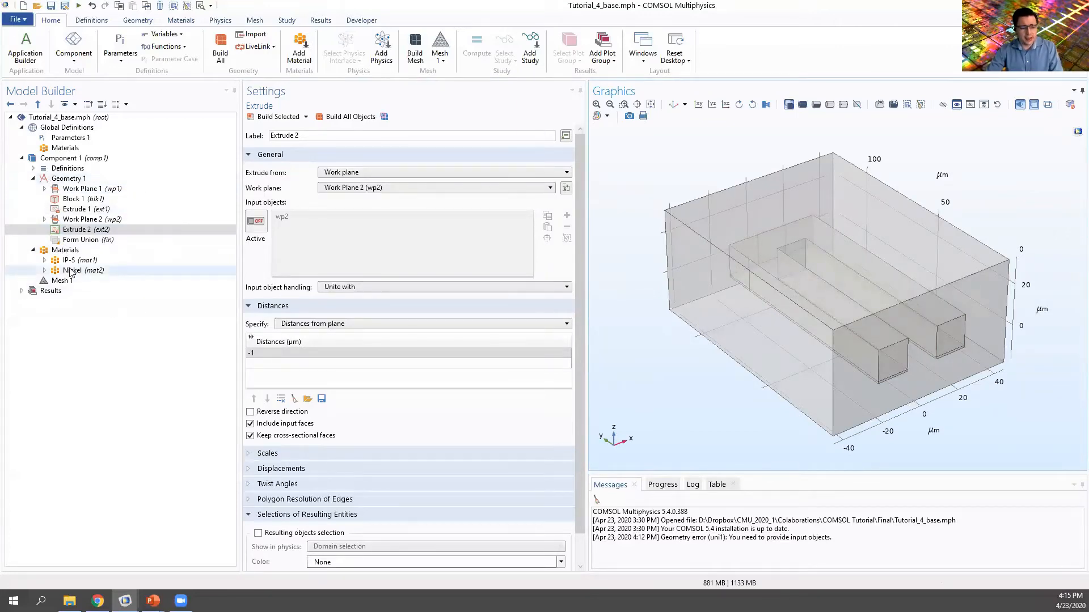
click(62, 252)
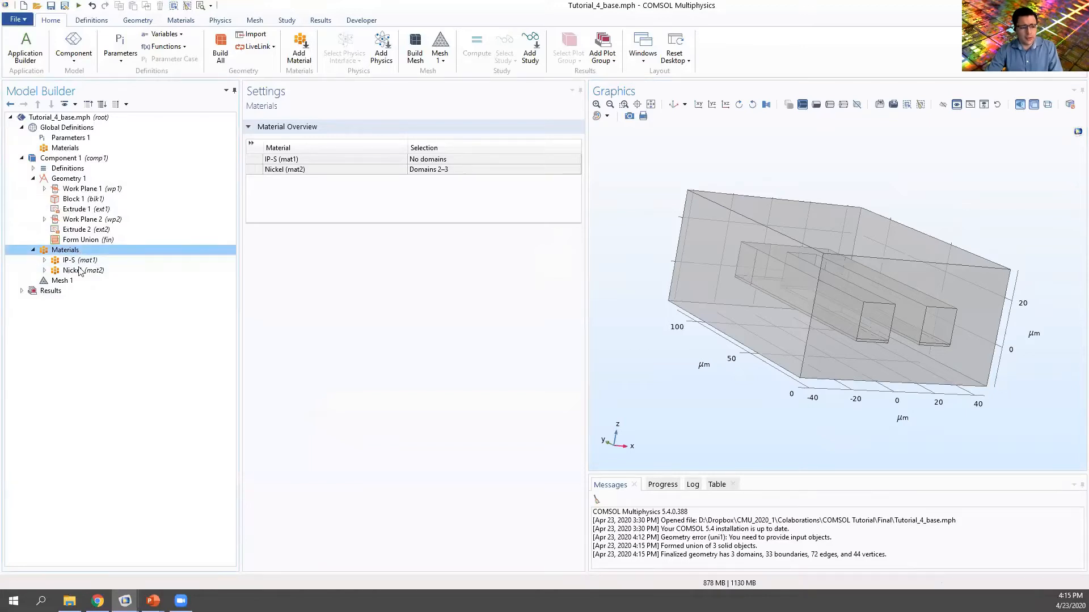
Review the IP-S material's thermal conductivity, density, heat capacity, thermal expansion coefficient and mechanical properties
click(72, 262)
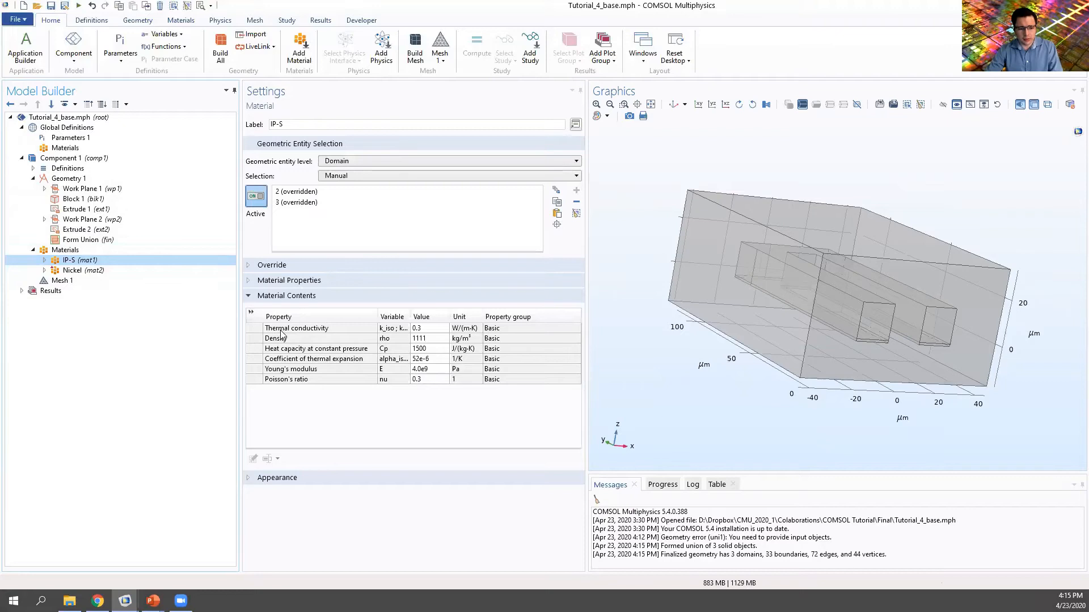
drag(422, 330, 429, 380)
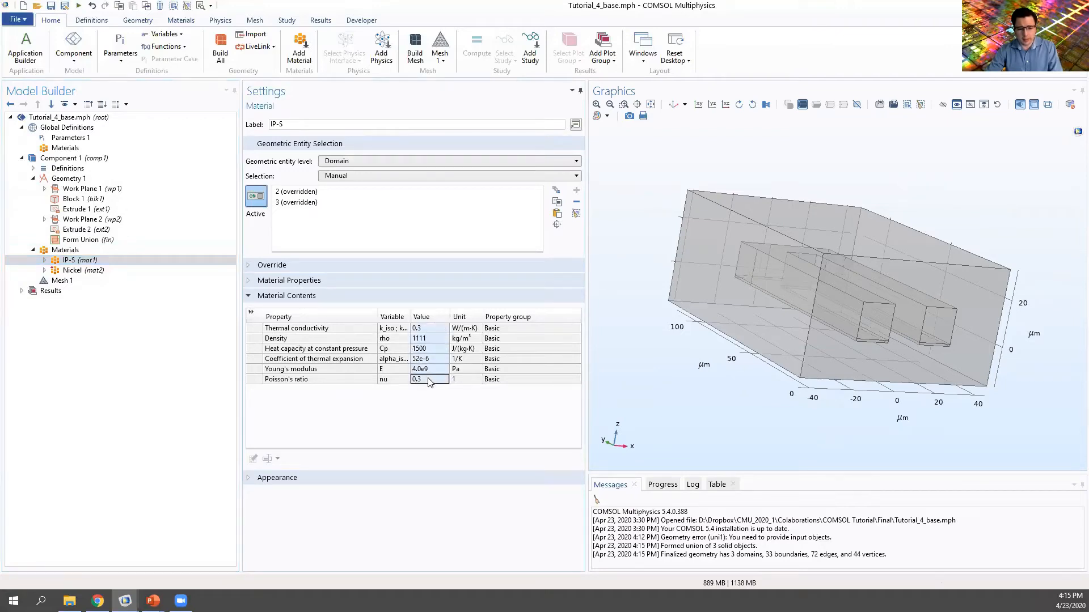
click(305, 331)
click(417, 330)
click(288, 338)
click(417, 339)
click(103, 260)
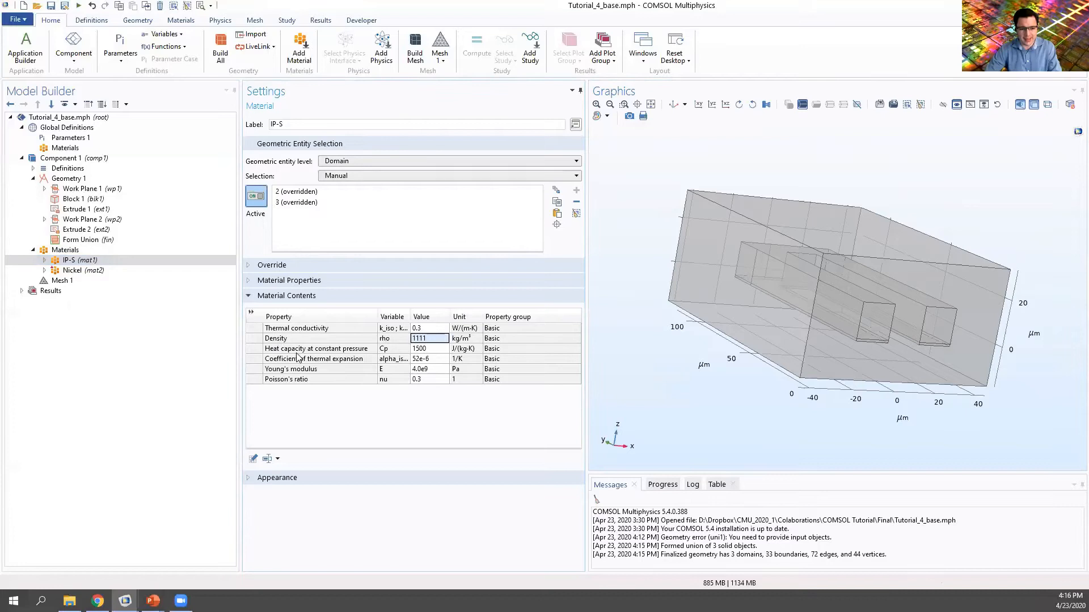
click(418, 349)
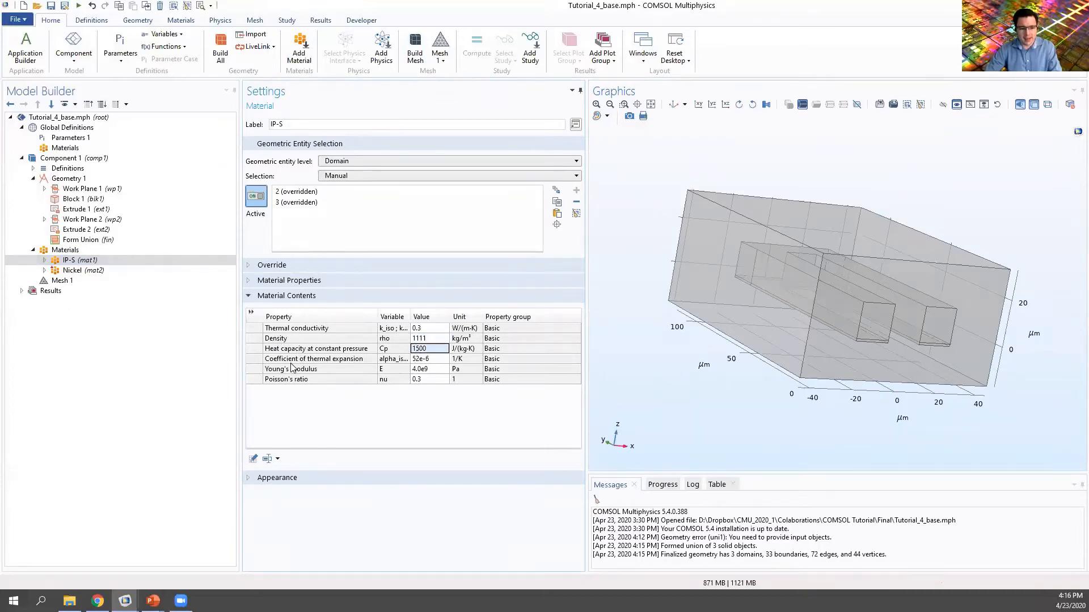
double_click(437, 358)
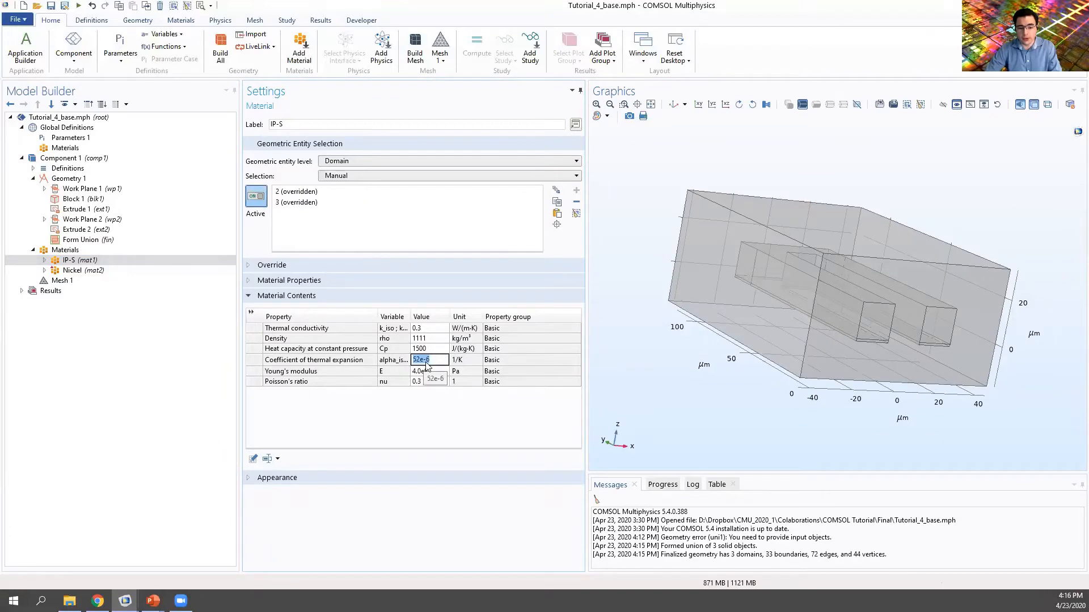
Check the coefficient of thermal expansion defined for the Nickel material
click(72, 270)
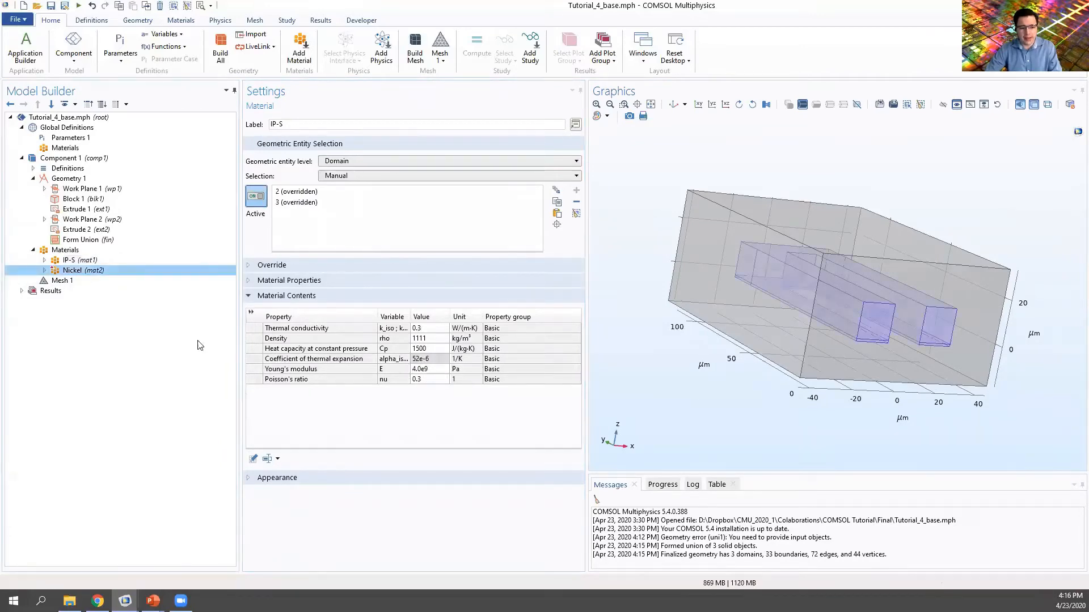
click(290, 403)
click(418, 401)
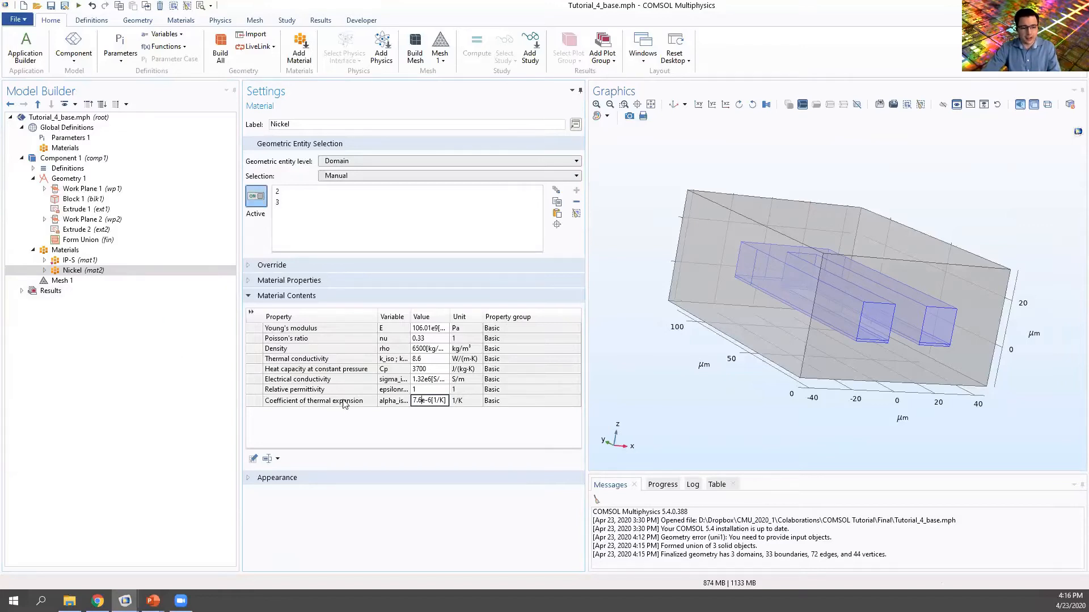
Inspect the IP-S domain selection and orbit the geometry to examine the U-shaped body inside the block
click(64, 260)
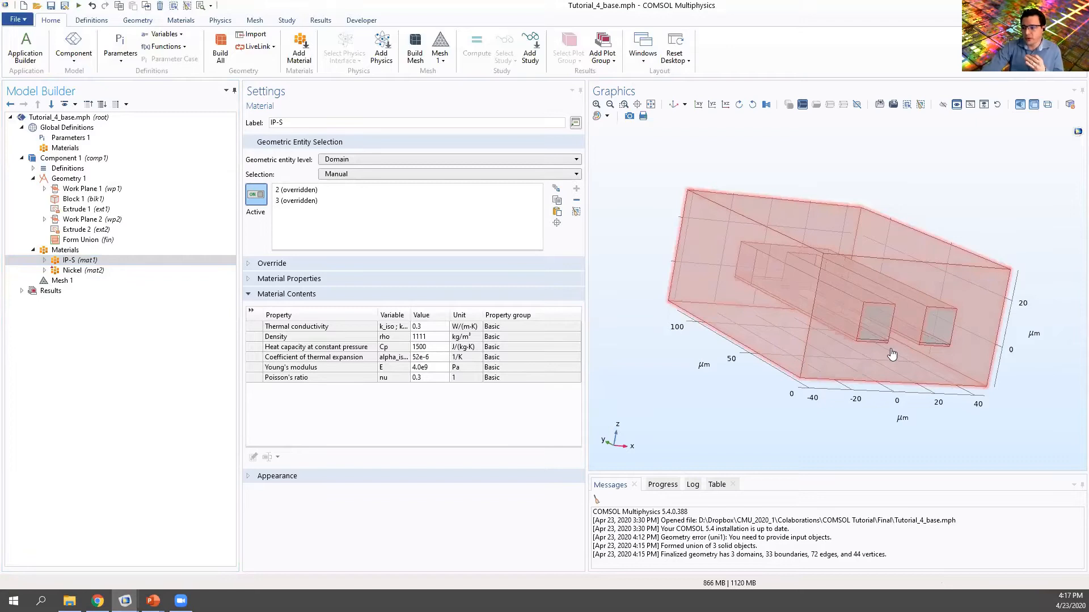
drag(946, 205, 889, 204)
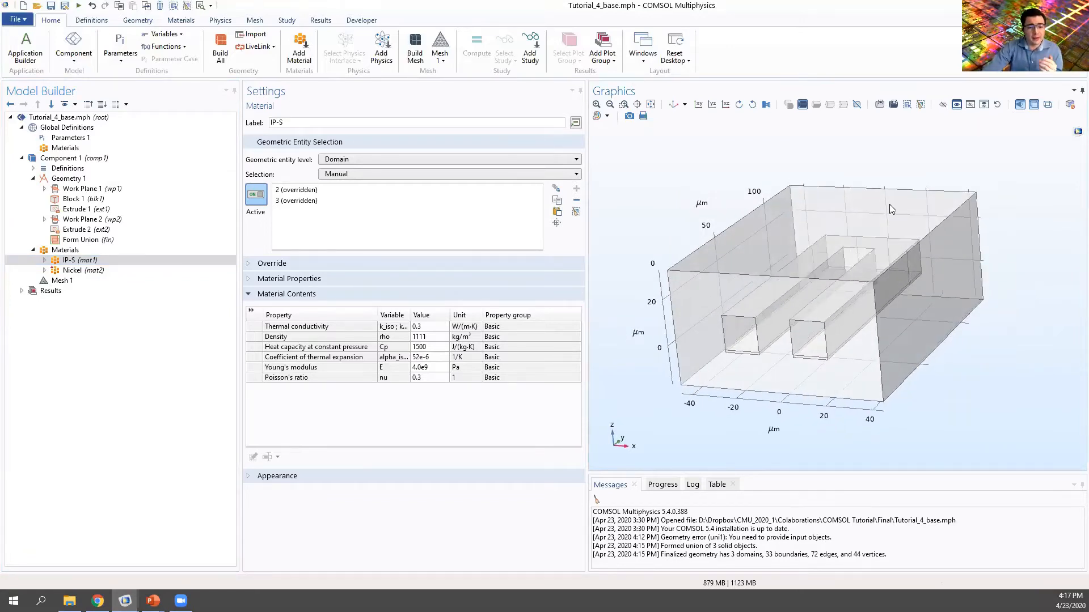
drag(675, 363, 736, 363)
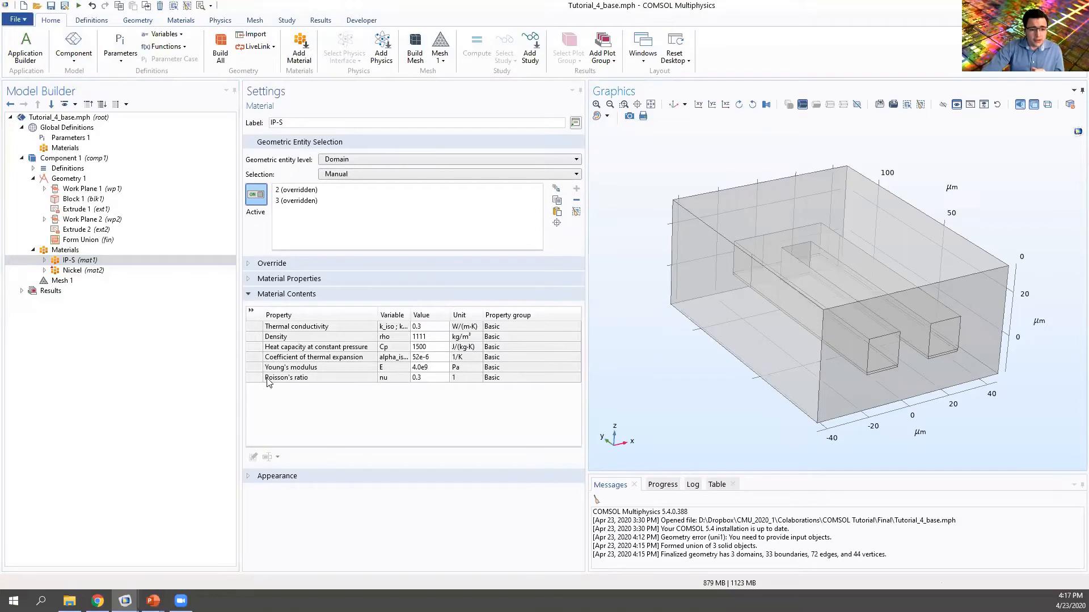
click(69, 261)
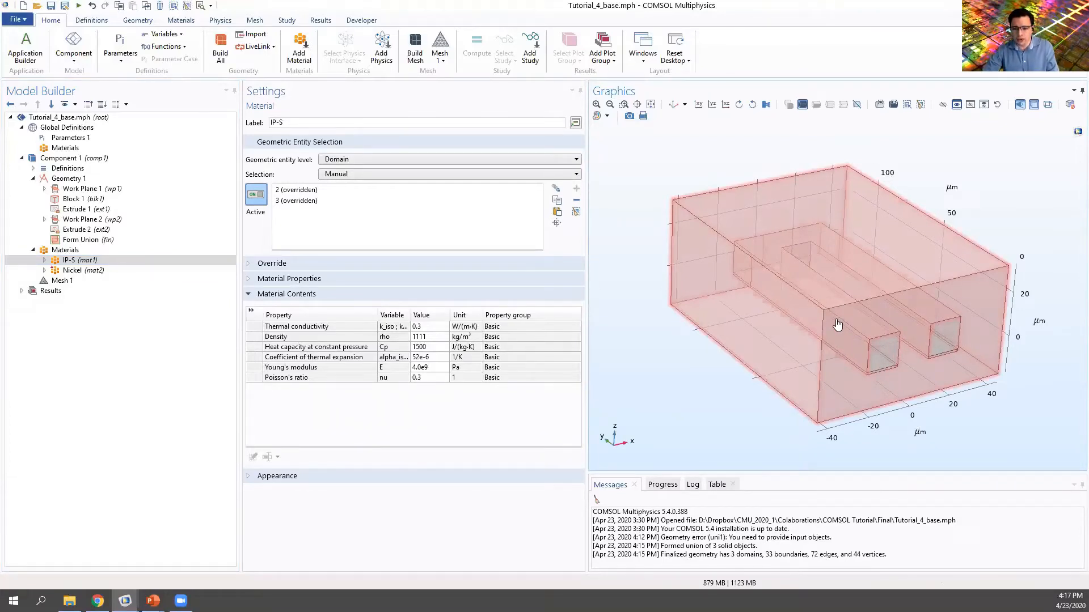
Remove the U-shaped body (domain 3) from the Nickel selection, leaving only the thin layer, and check the IP-S assignment
click(83, 271)
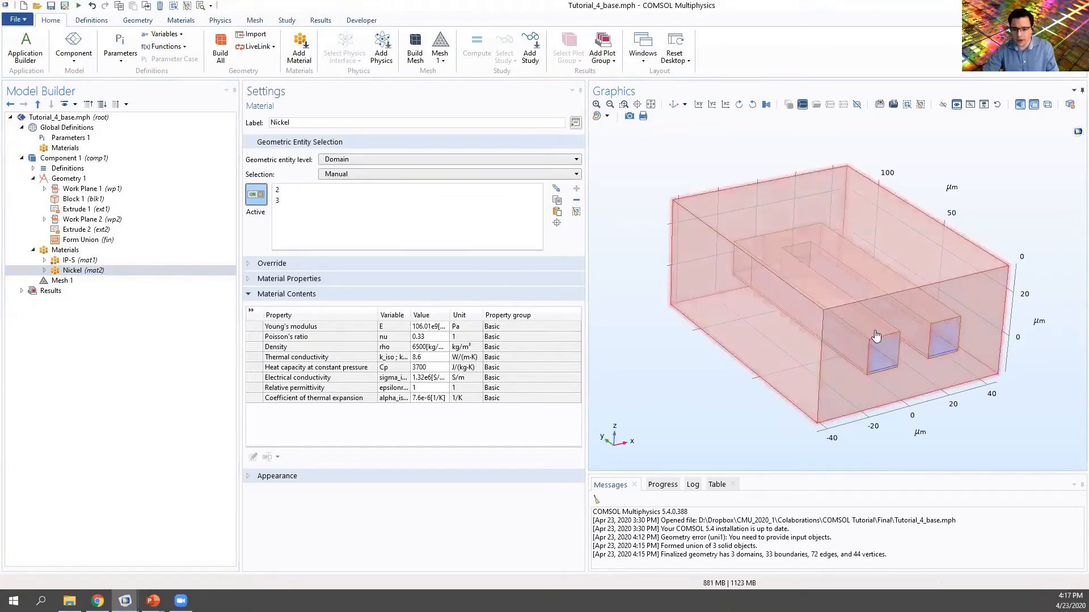
click(874, 329)
click(862, 335)
click(861, 338)
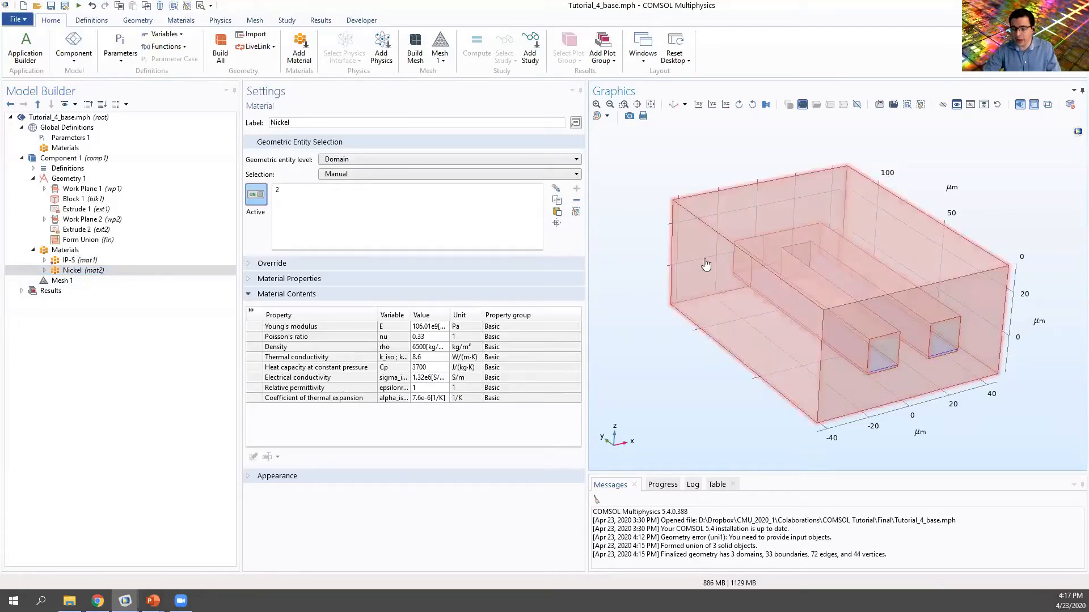
click(70, 261)
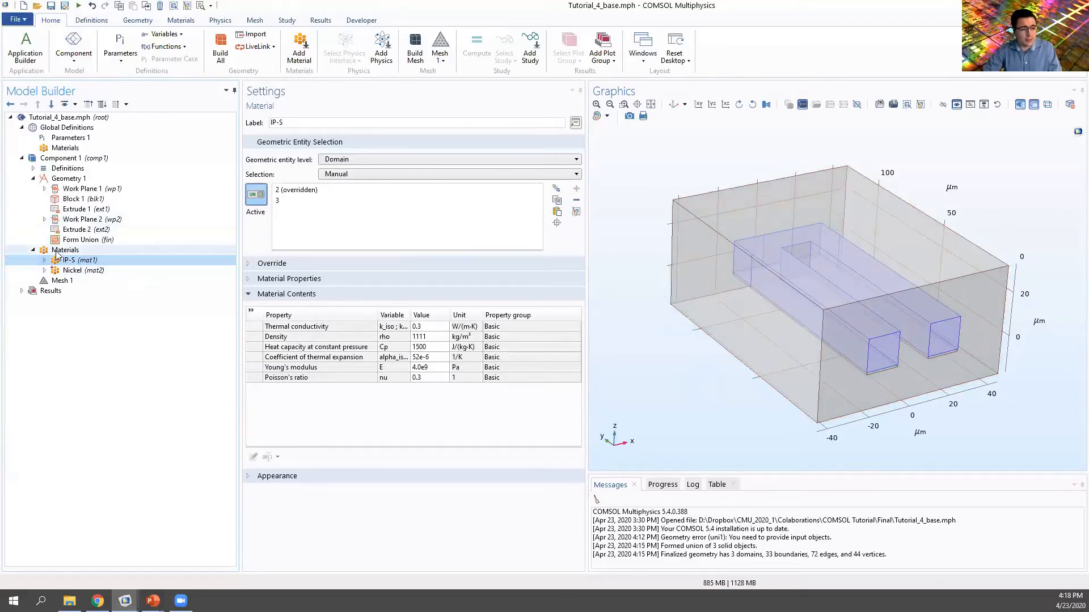
Add Air from the recently used library materials to the component and assign it to the surrounding block, domain 1
right_click(86, 251)
click(94, 260)
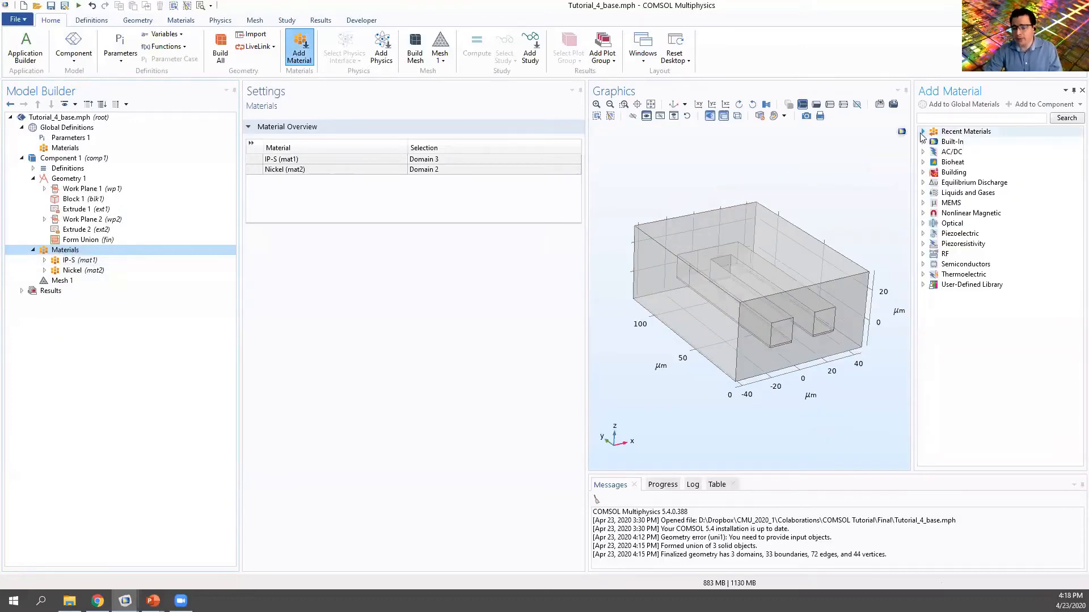
right_click(63, 250)
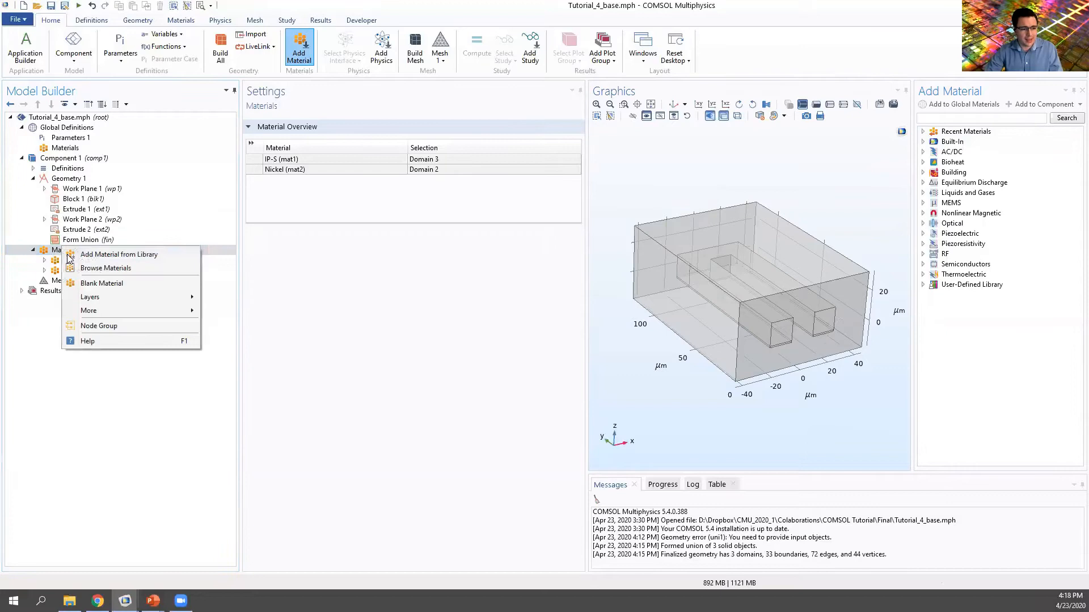
click(924, 134)
click(923, 133)
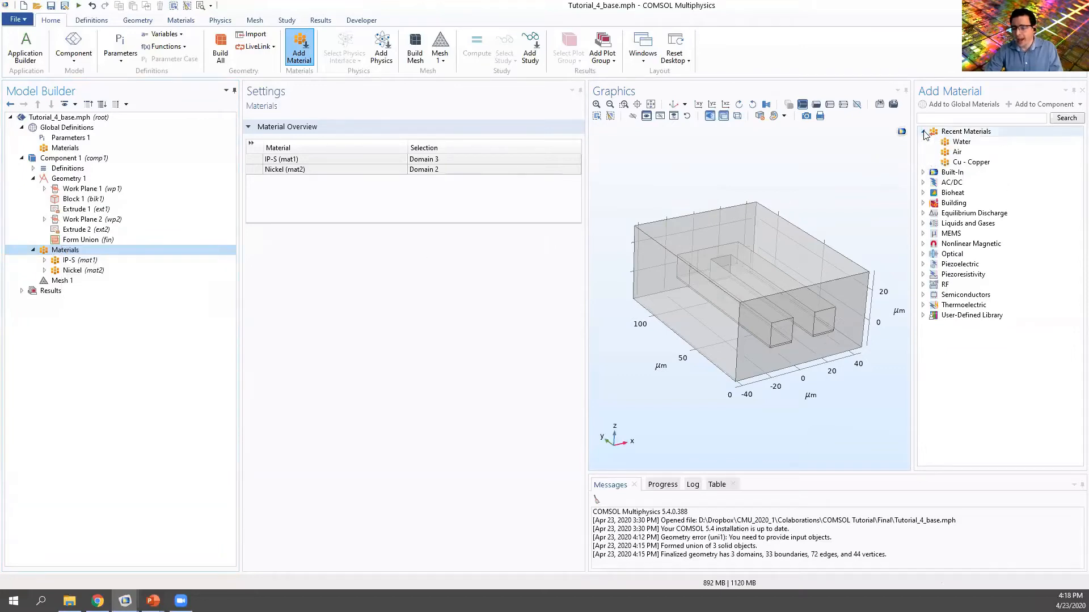
click(958, 153)
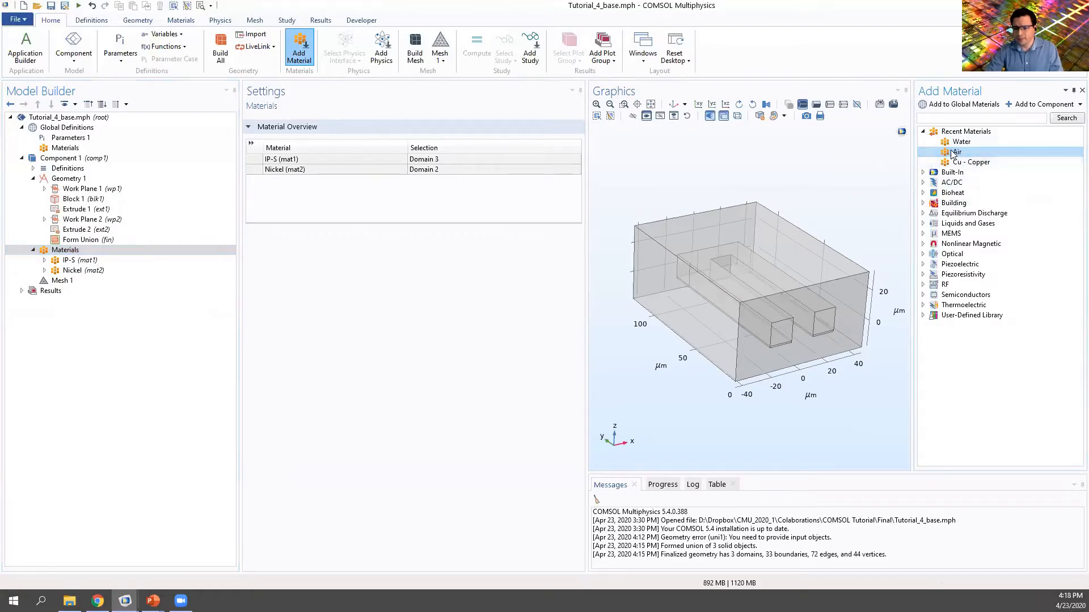
double_click(953, 153)
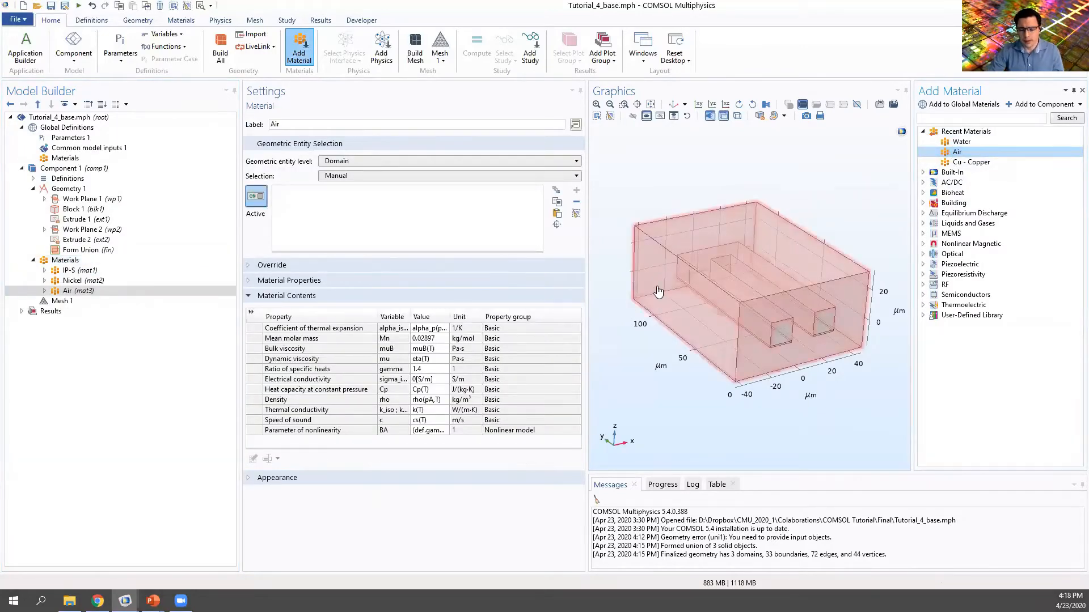
click(658, 243)
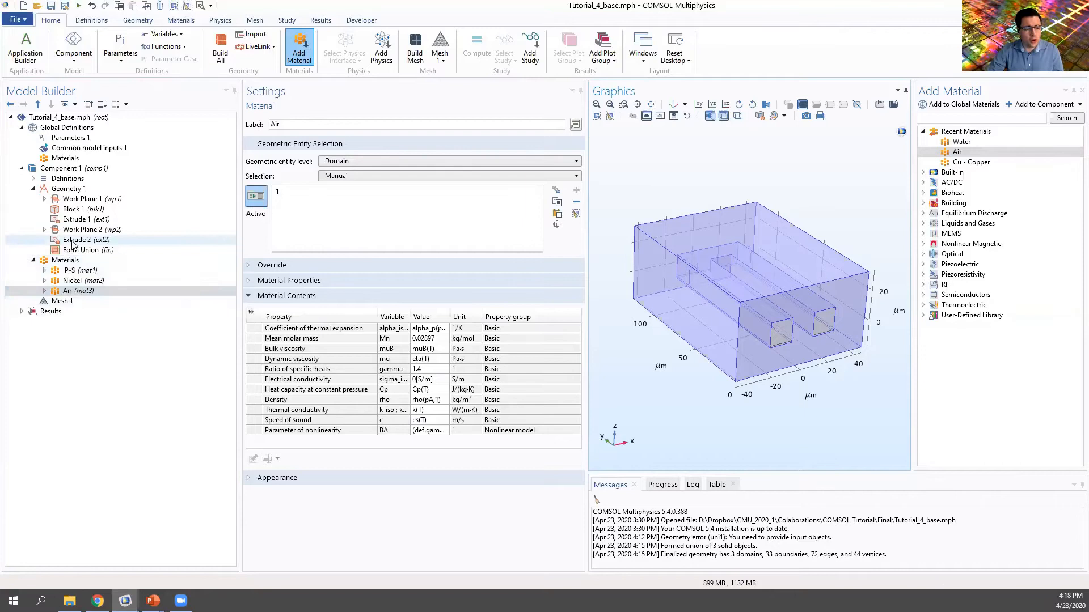
Save the model under the new file name Tutorial_6_base.mph in the same folder
click(59, 190)
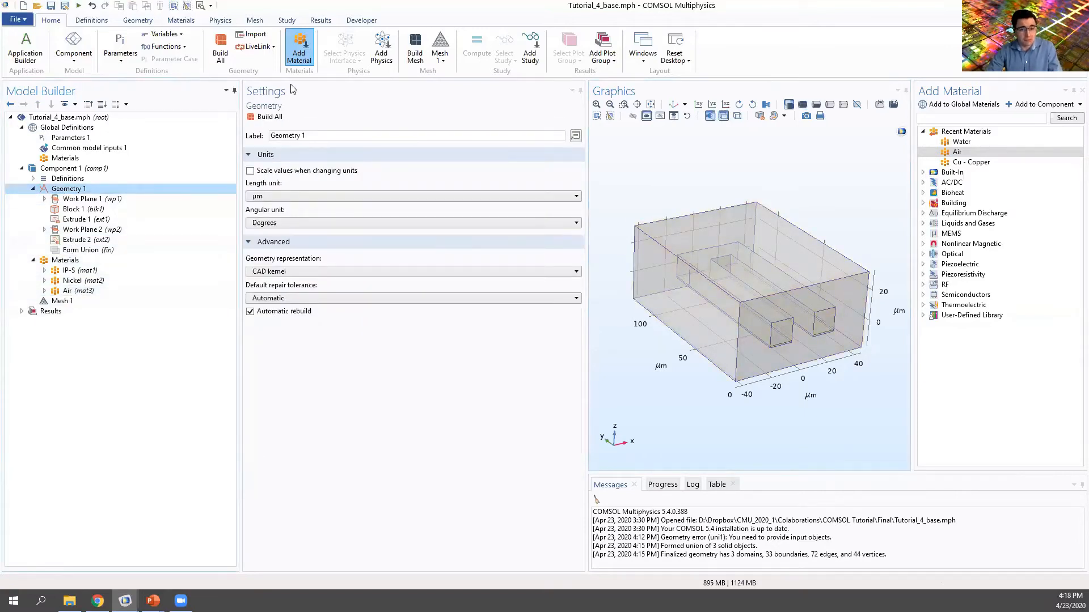
click(17, 20)
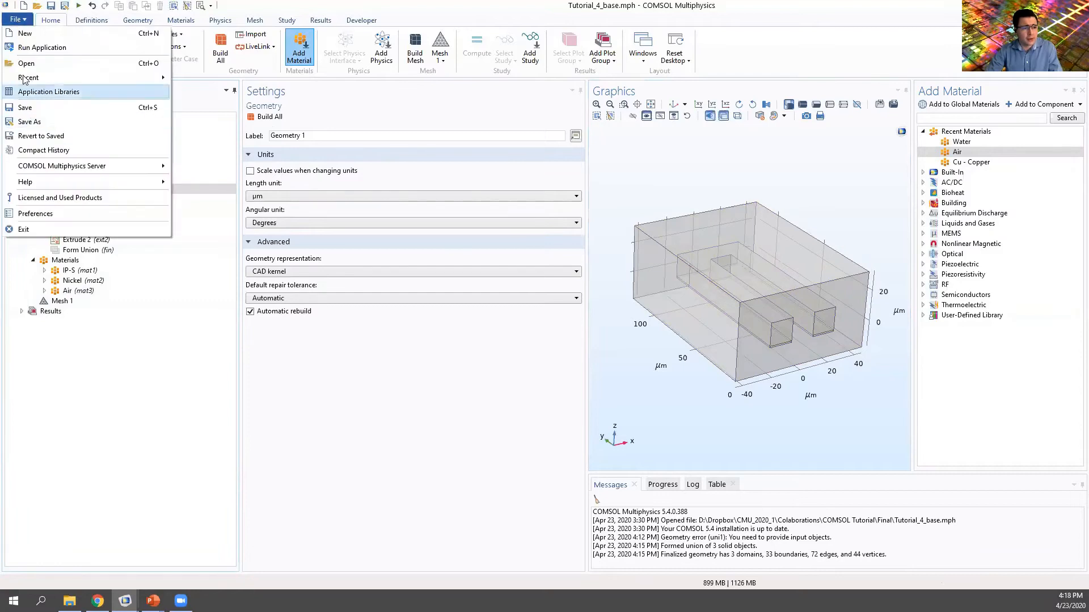
click(42, 122)
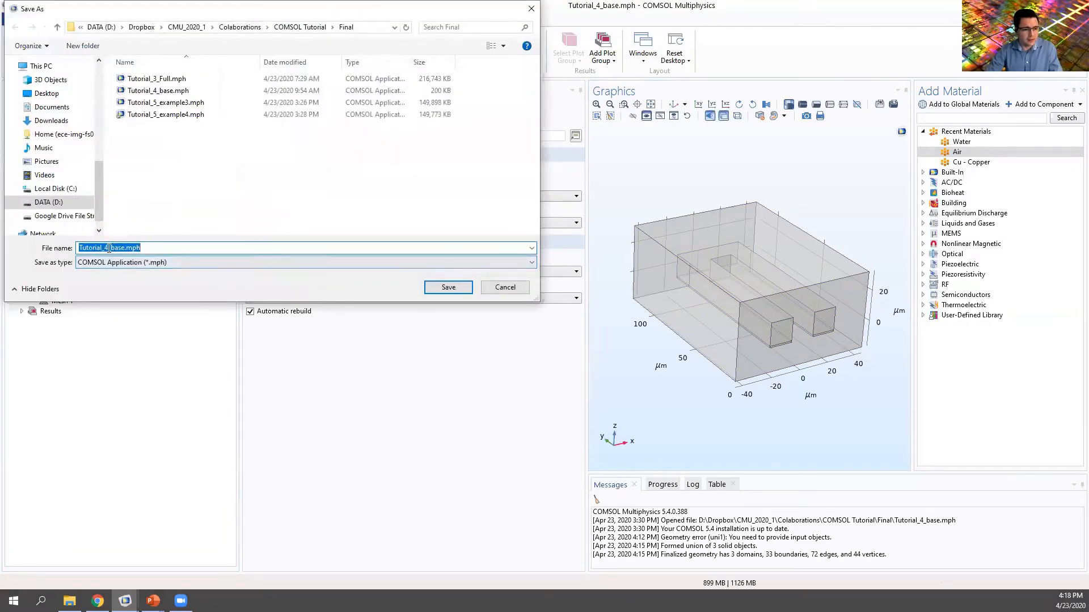
key(BackSpace)
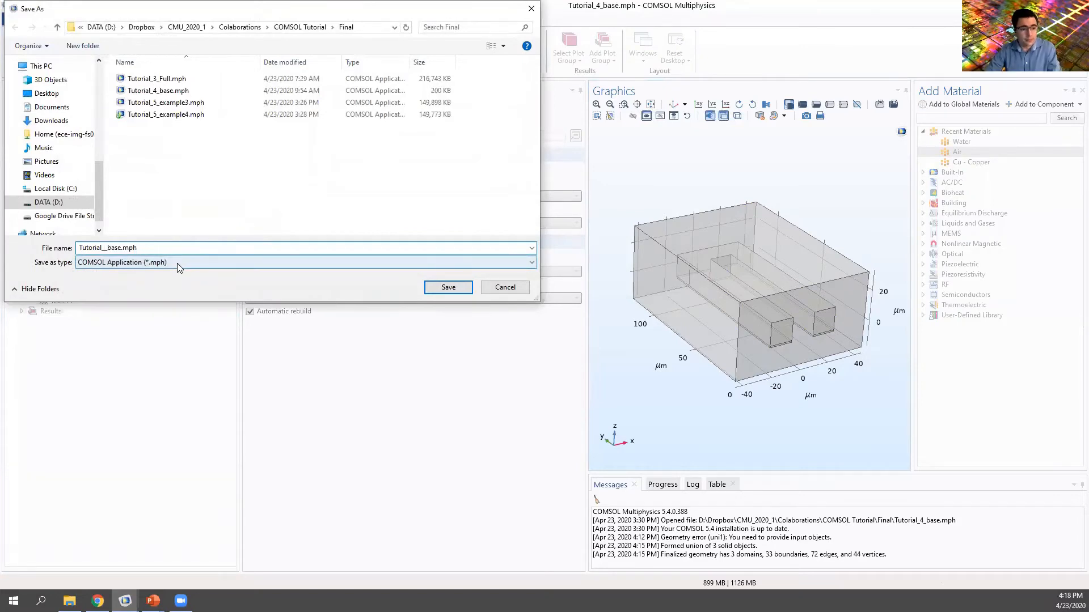
text(5)
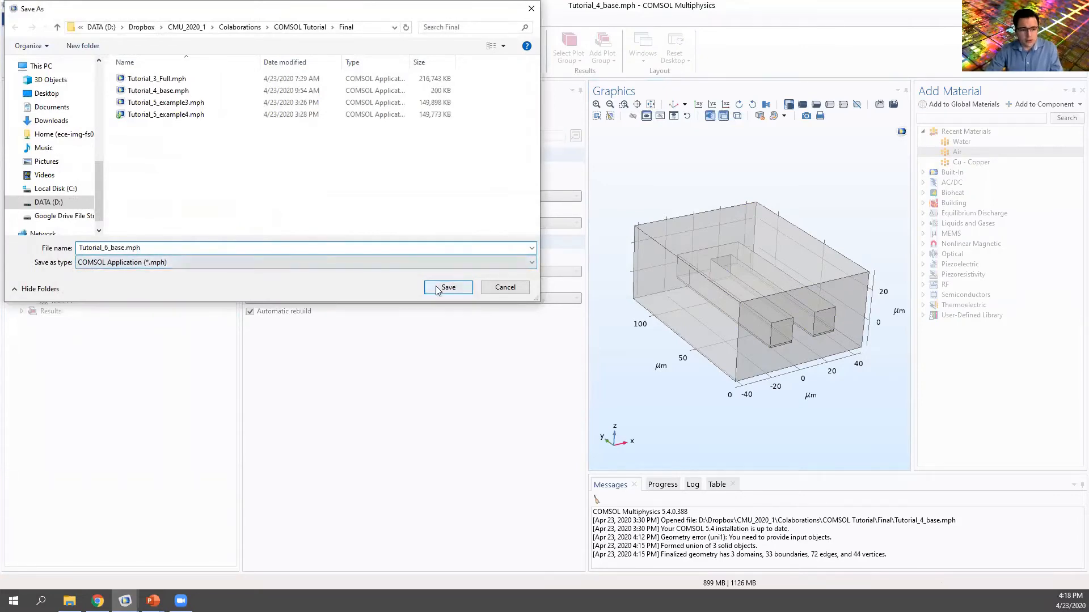
click(446, 287)
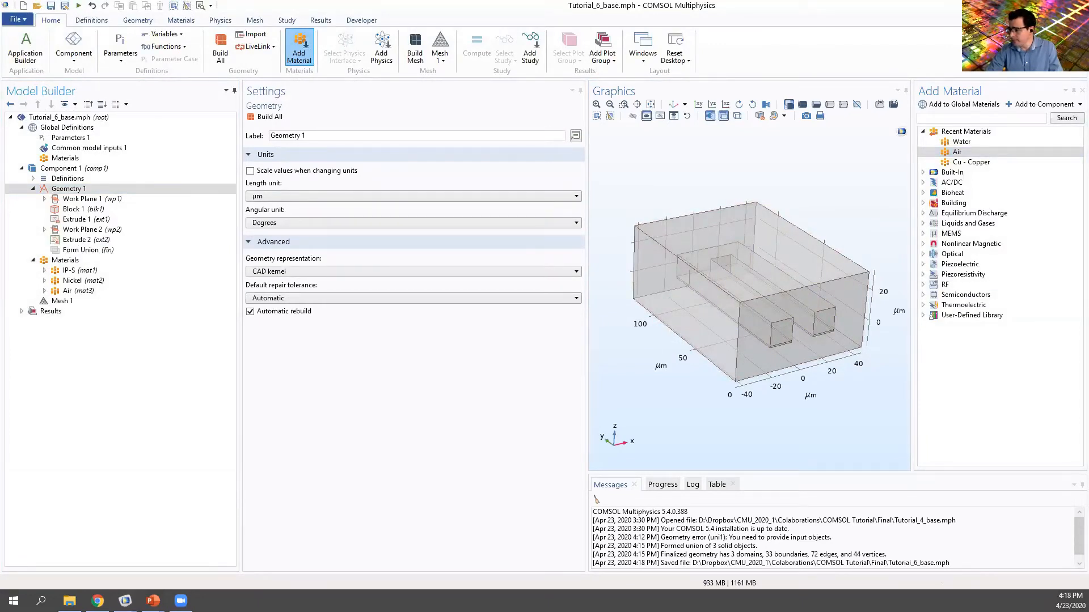
key(alt+Tab)
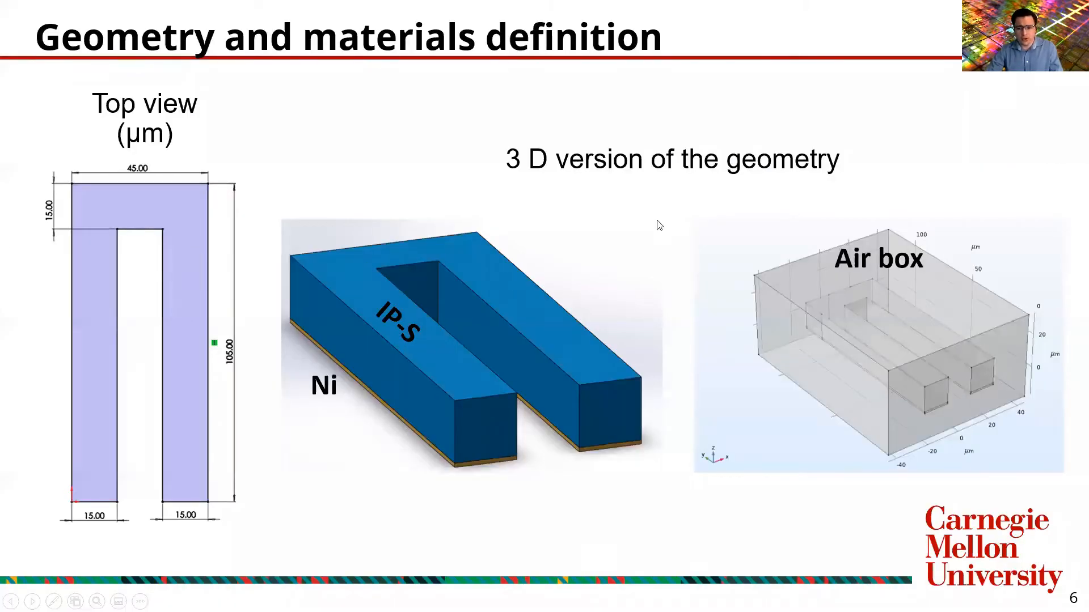
click(437, 334)
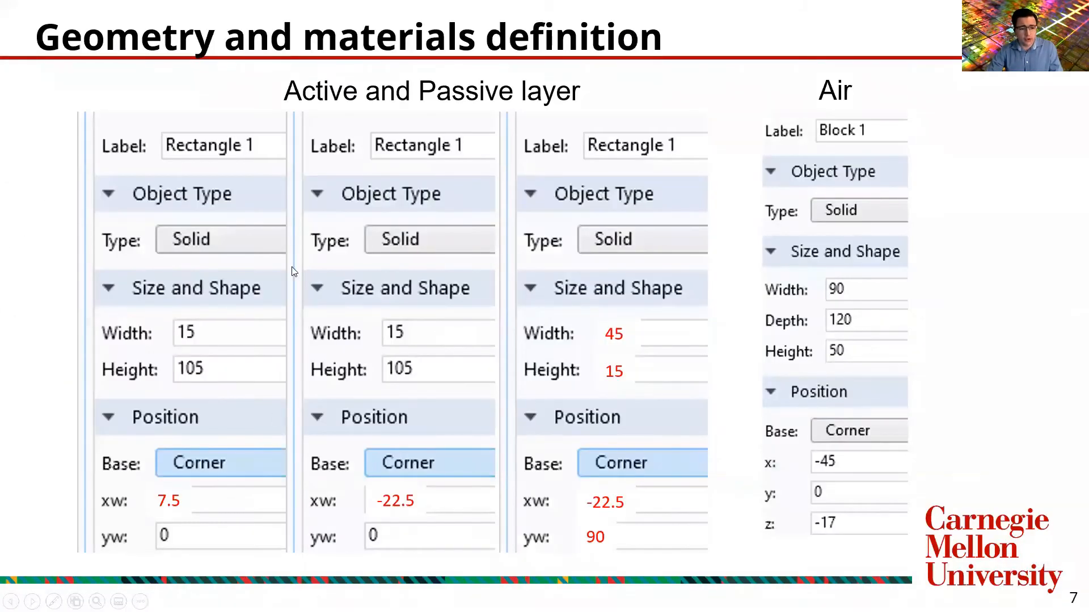
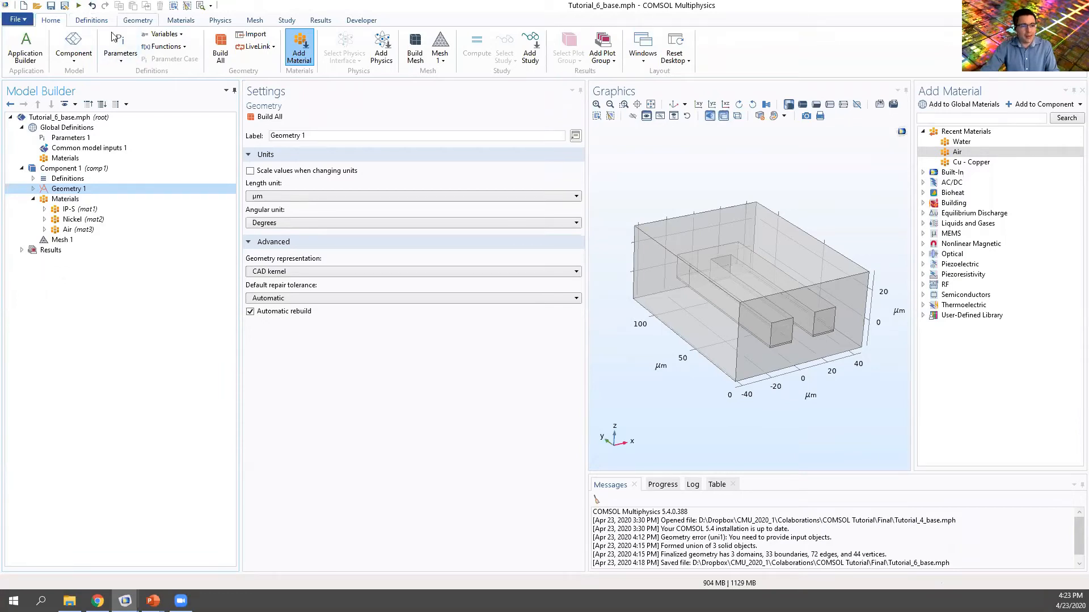
Add the Joule Heating and Thermal Expansion multiphysics interface from Structural Mechanics to the component
click(225, 21)
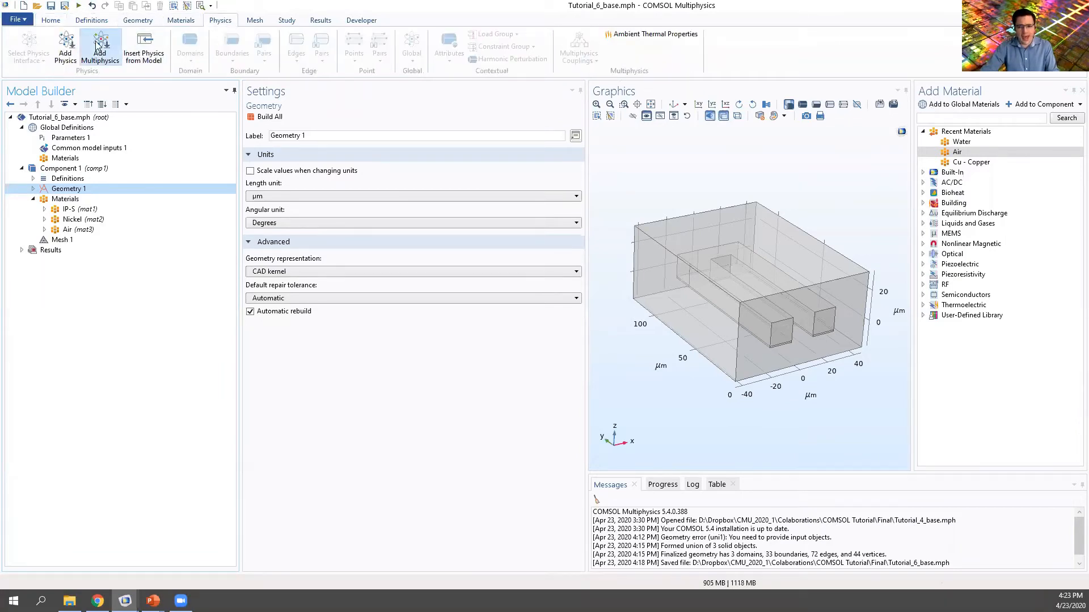
click(65, 47)
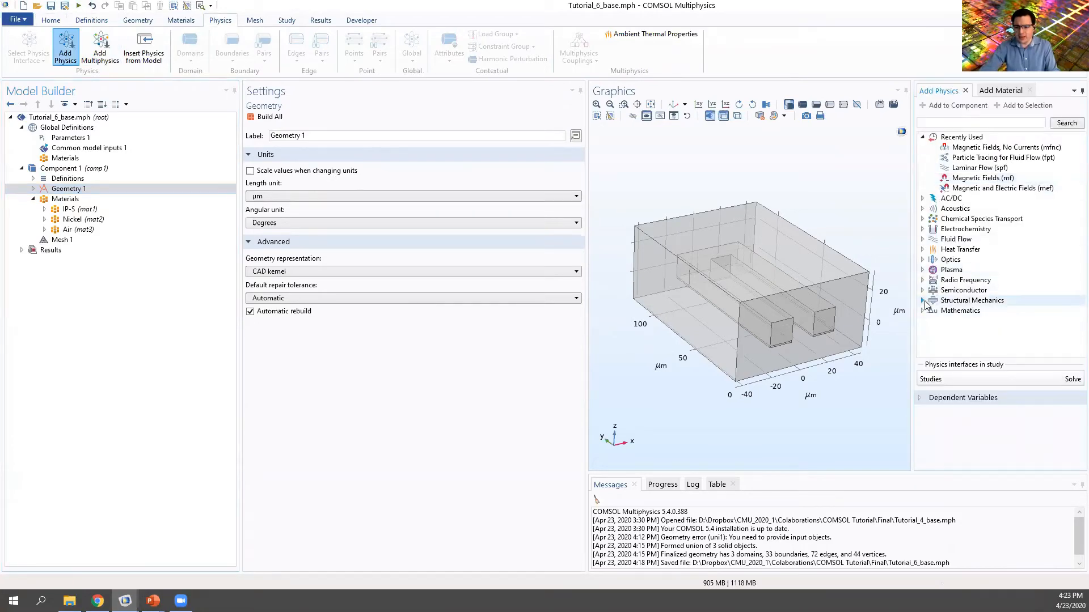
click(924, 301)
scroll(981, 274, down, 2)
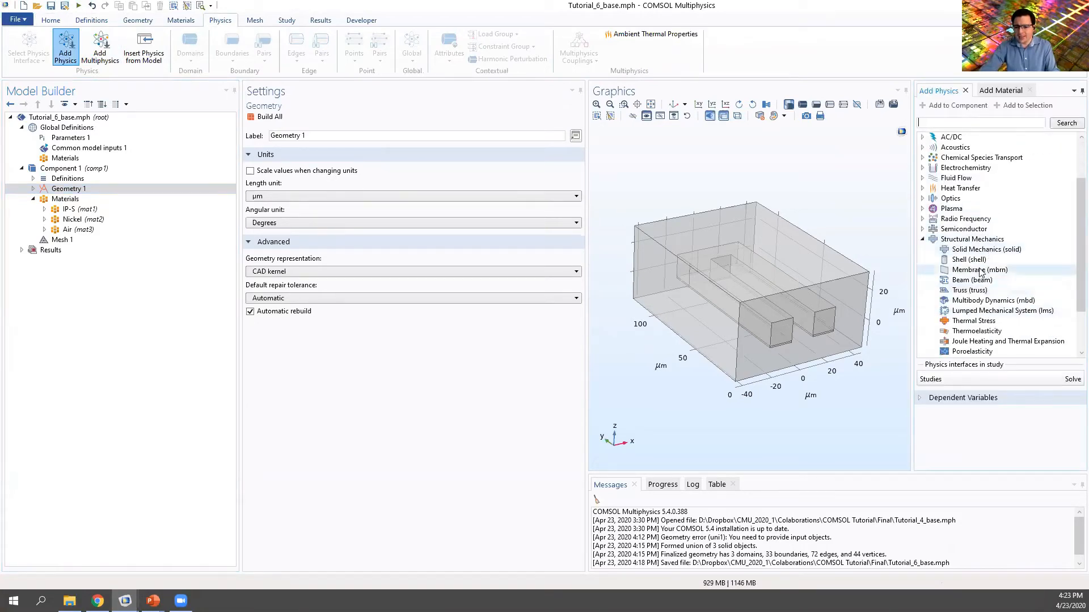
click(953, 342)
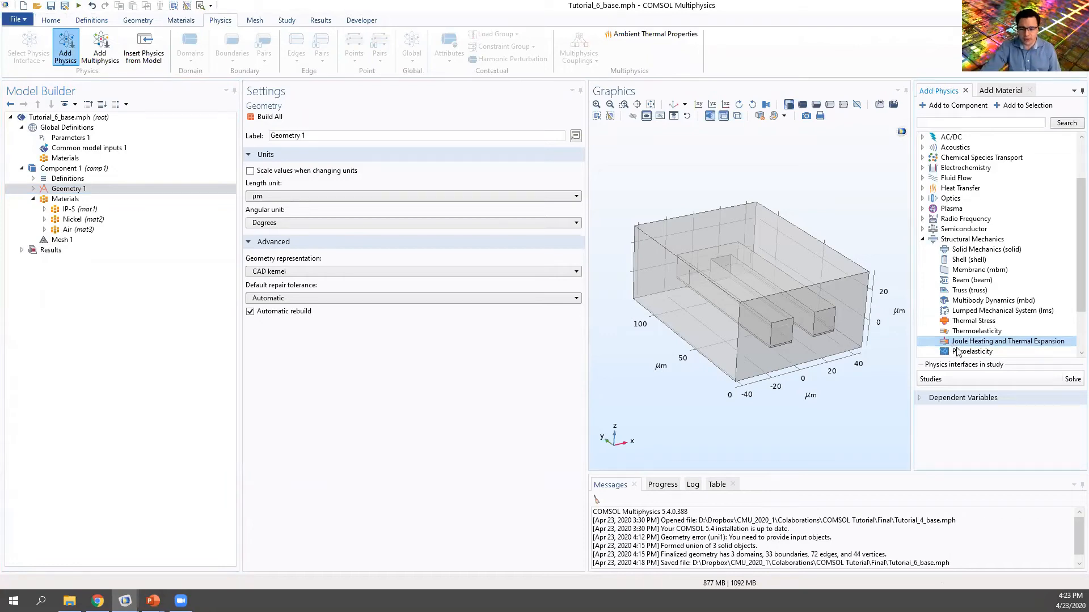
double_click(955, 344)
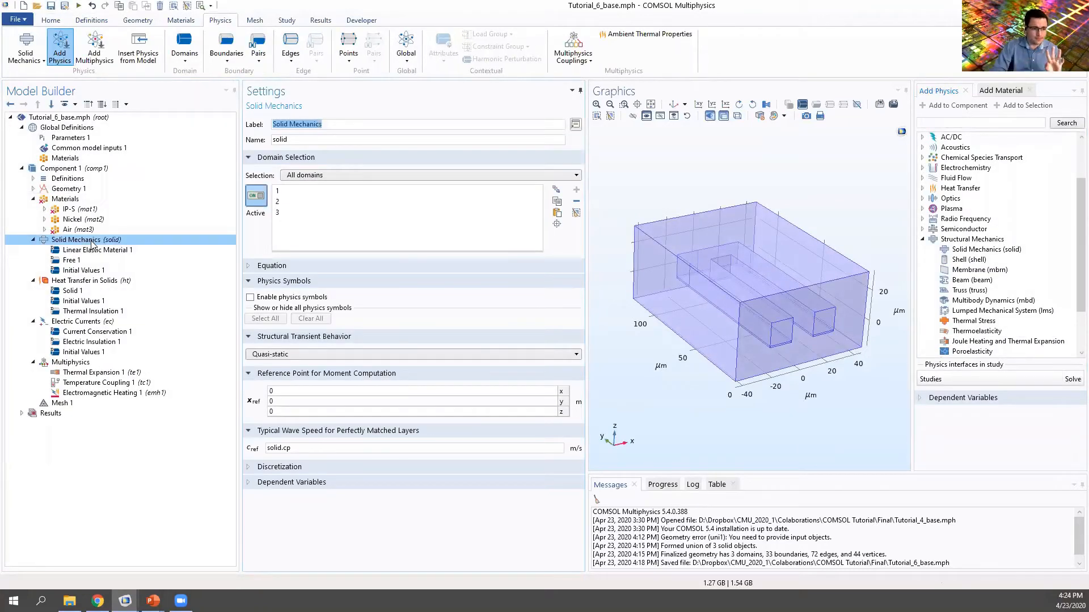
Restrict the Electric Currents interface to the thin Nickel layer, domain 2, by removing domains 1 and 3, and check its discretization settings
click(76, 322)
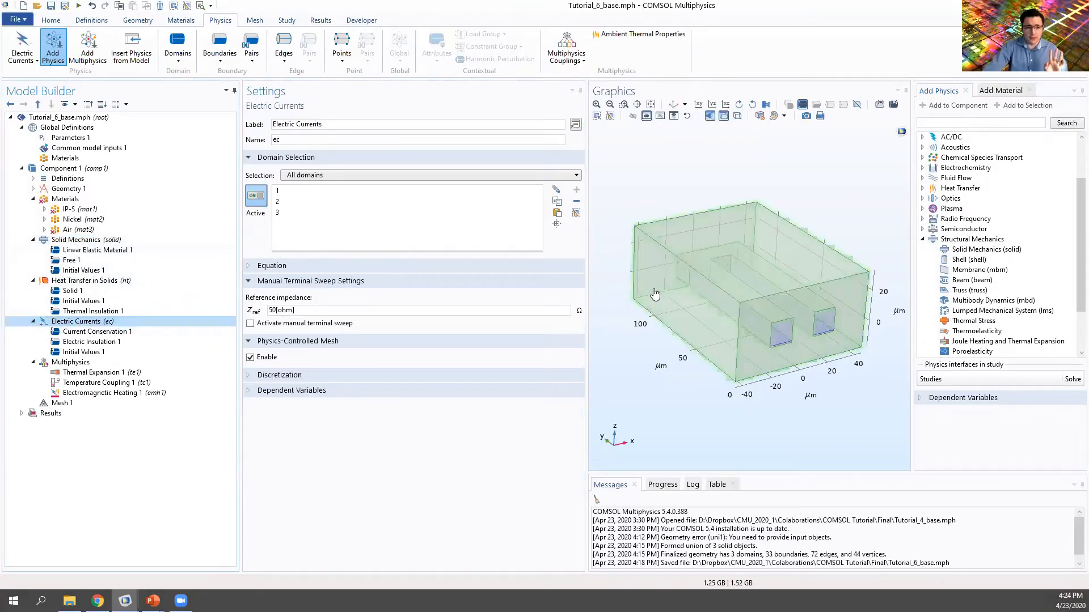
click(718, 325)
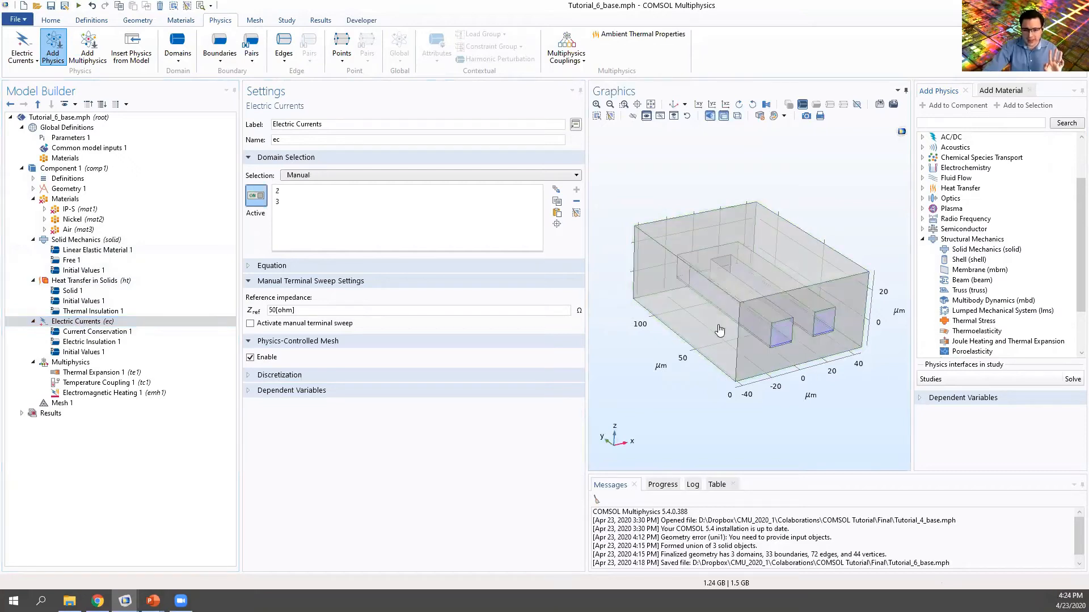
click(783, 331)
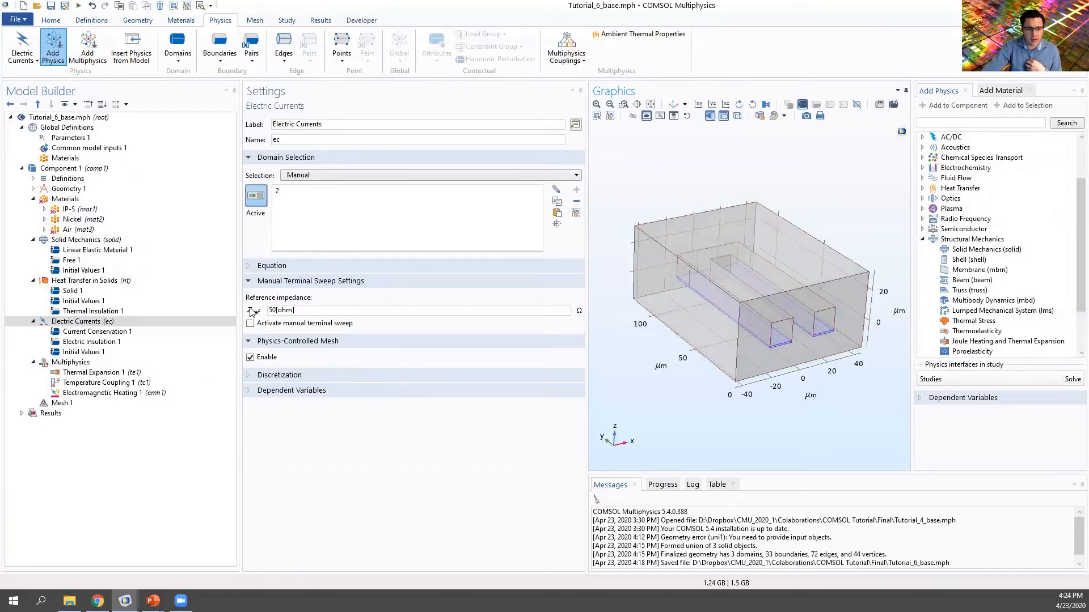
click(250, 375)
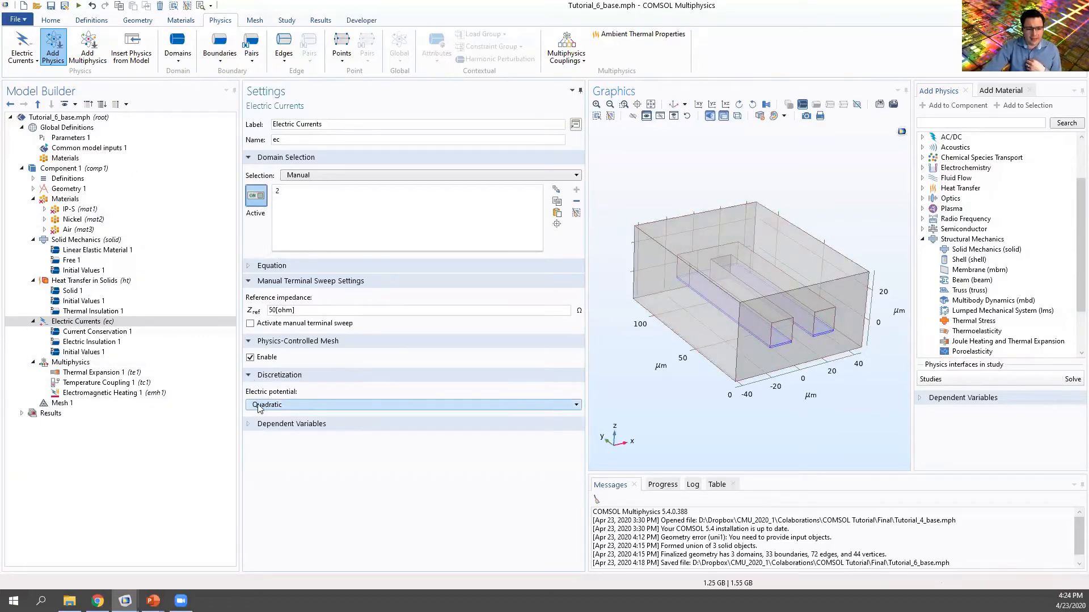
click(250, 376)
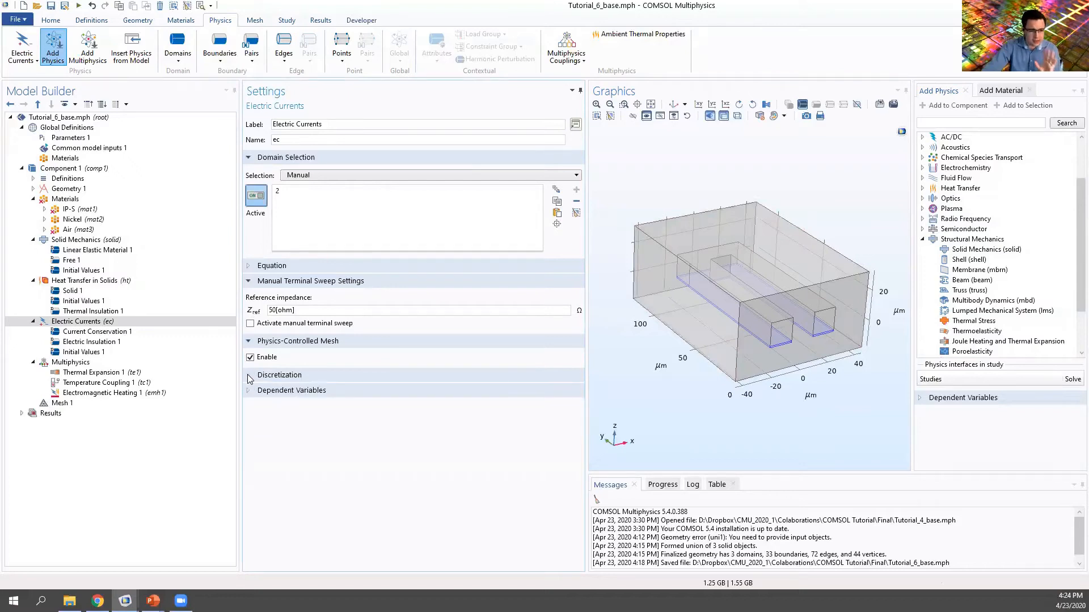
Set the material type of Current Conservation 1 under Electric Currents to Solid
click(84, 333)
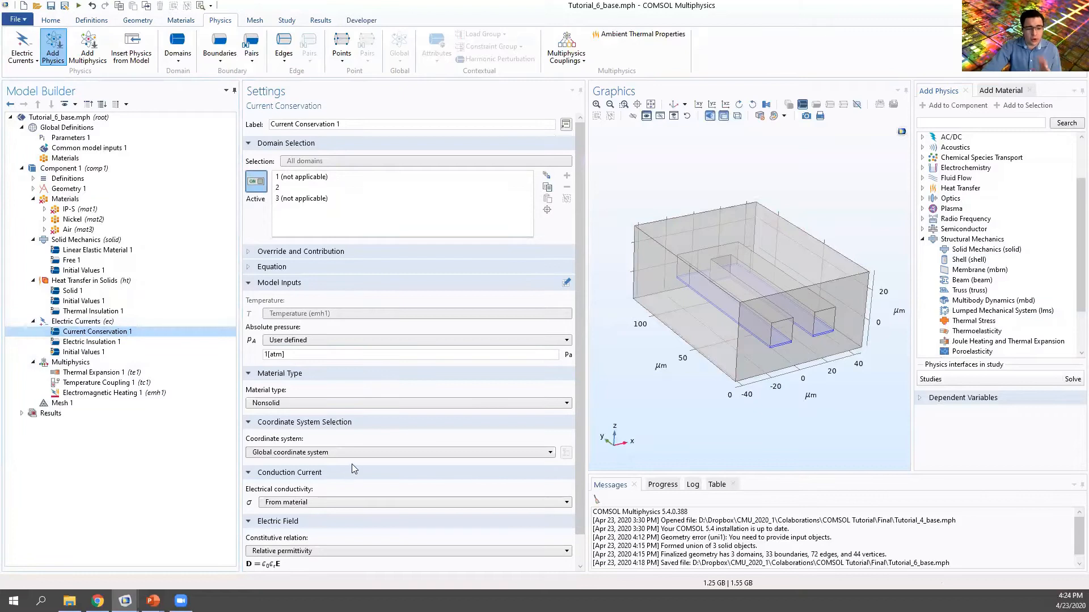
scroll(356, 466, down, 1)
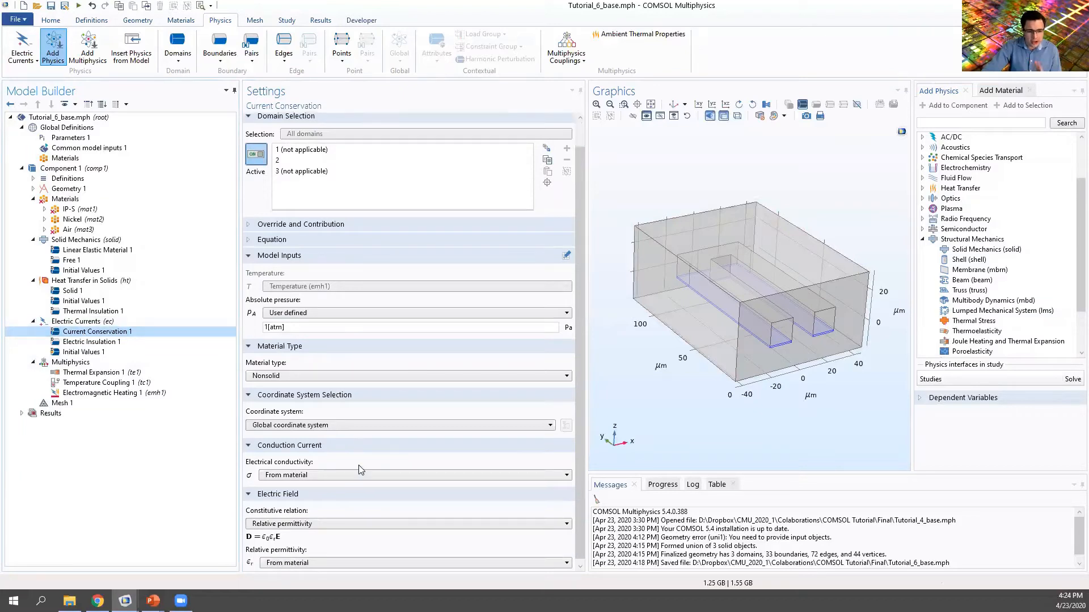
click(273, 379)
click(265, 384)
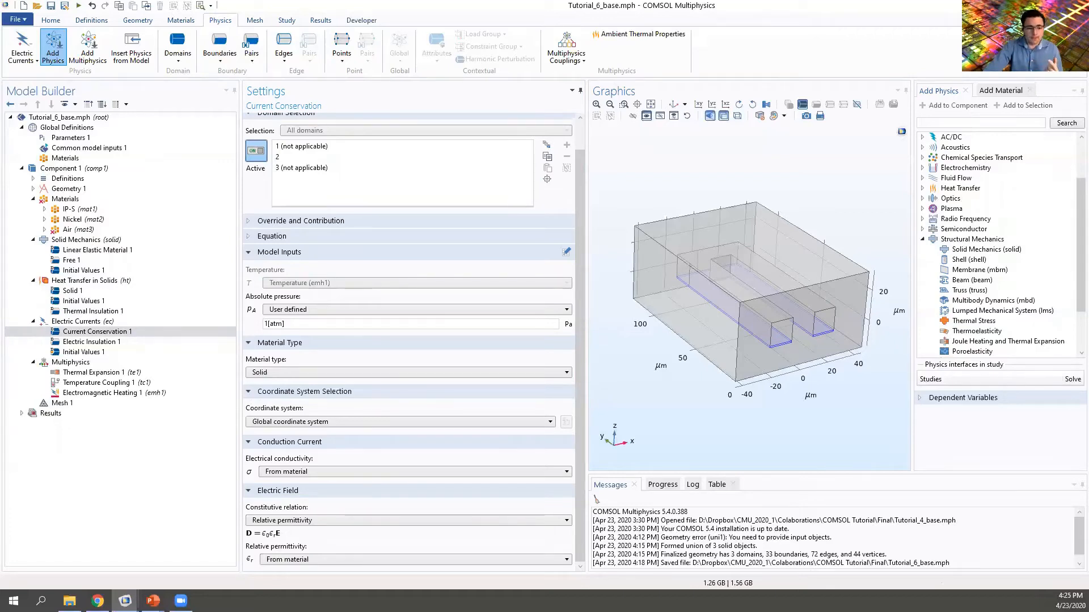
Review the Electric Insulation and Initial Values settings of Electric Currents, and consult the boundary conditions on the PowerPoint slide before returning to COMSOL
click(91, 342)
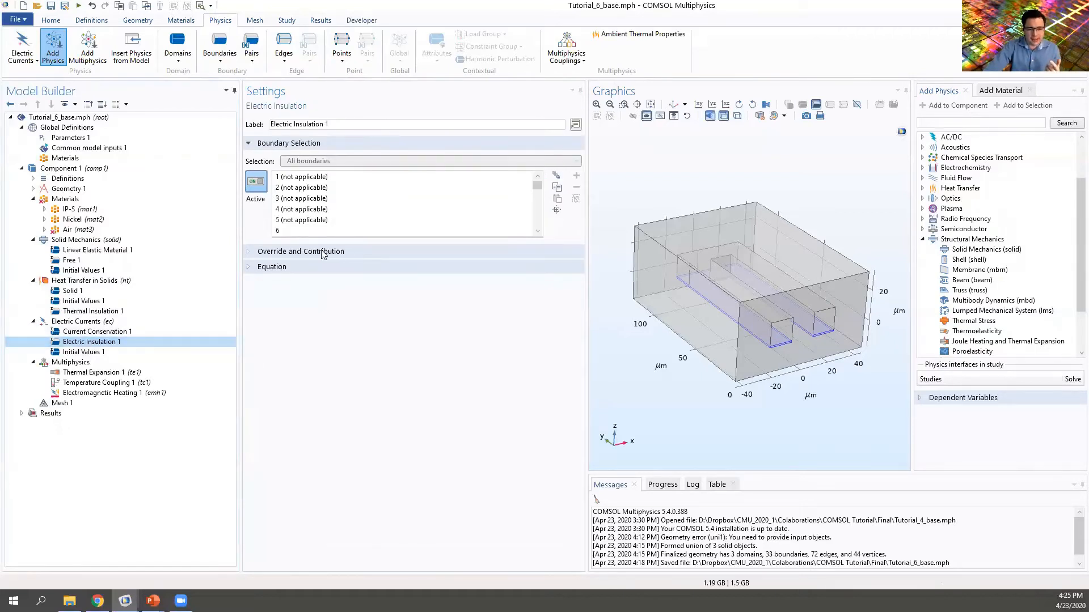
click(82, 352)
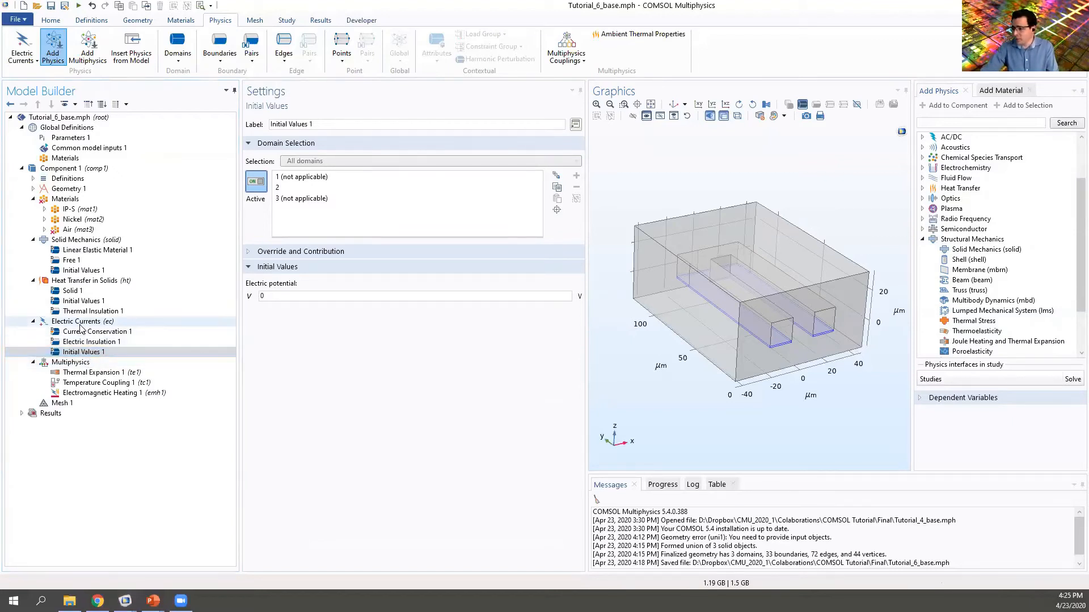
key(alt+Tab)
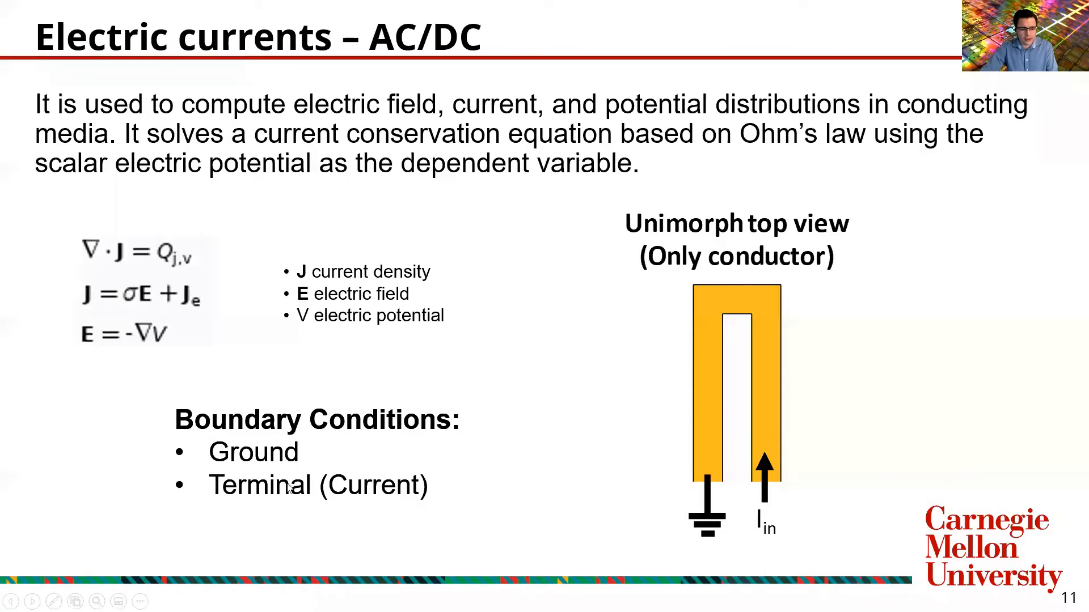
key(alt+Tab)
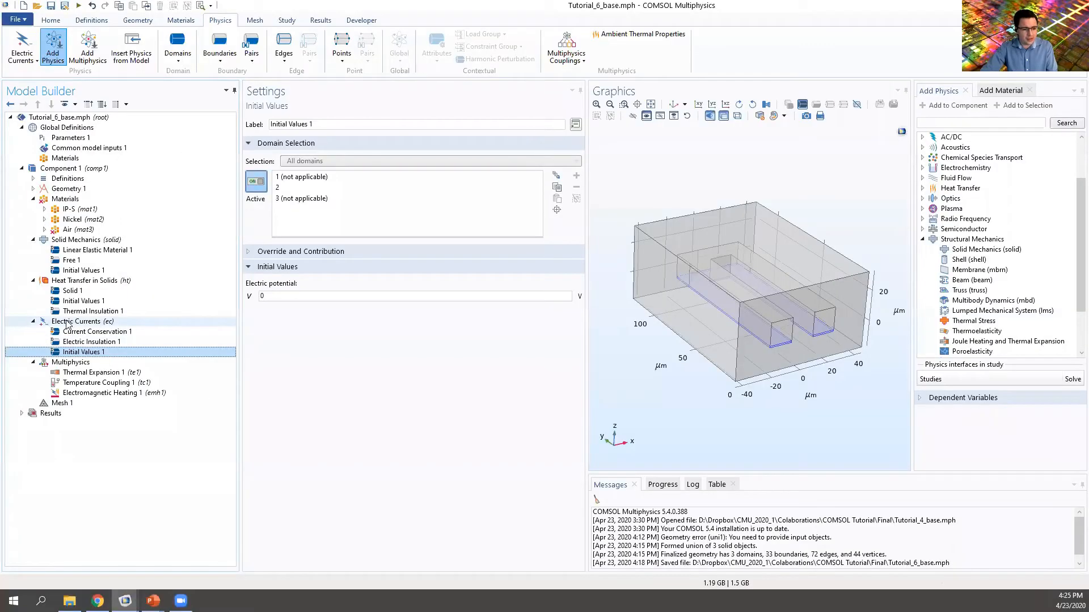
Browse the conditions available for Electric Currents, display its governing equations and compare them with the PowerPoint slide
click(67, 323)
right_click(67, 324)
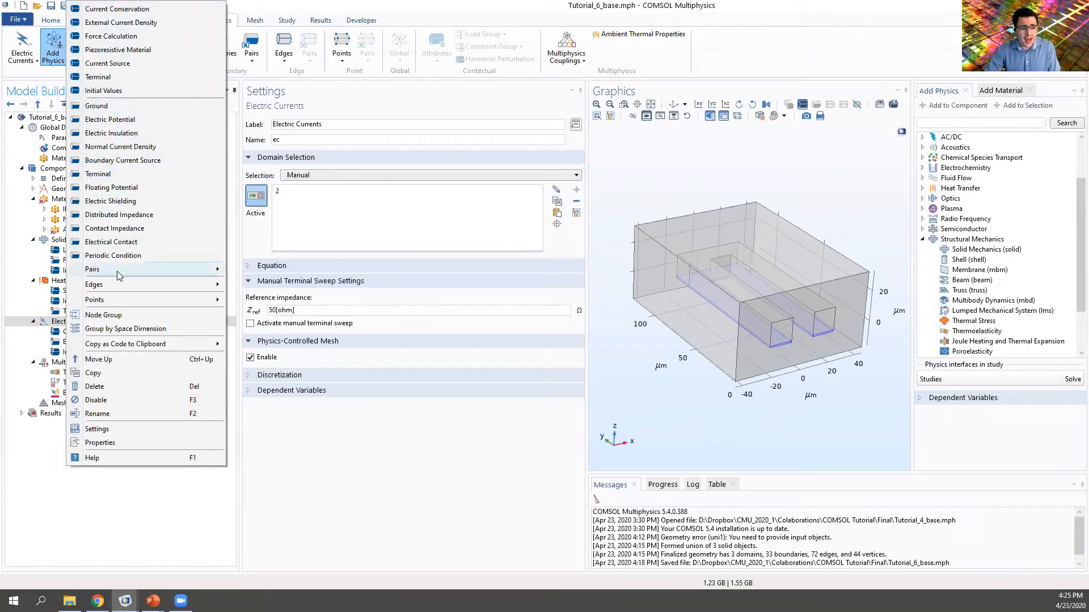
mouse_move(118, 304)
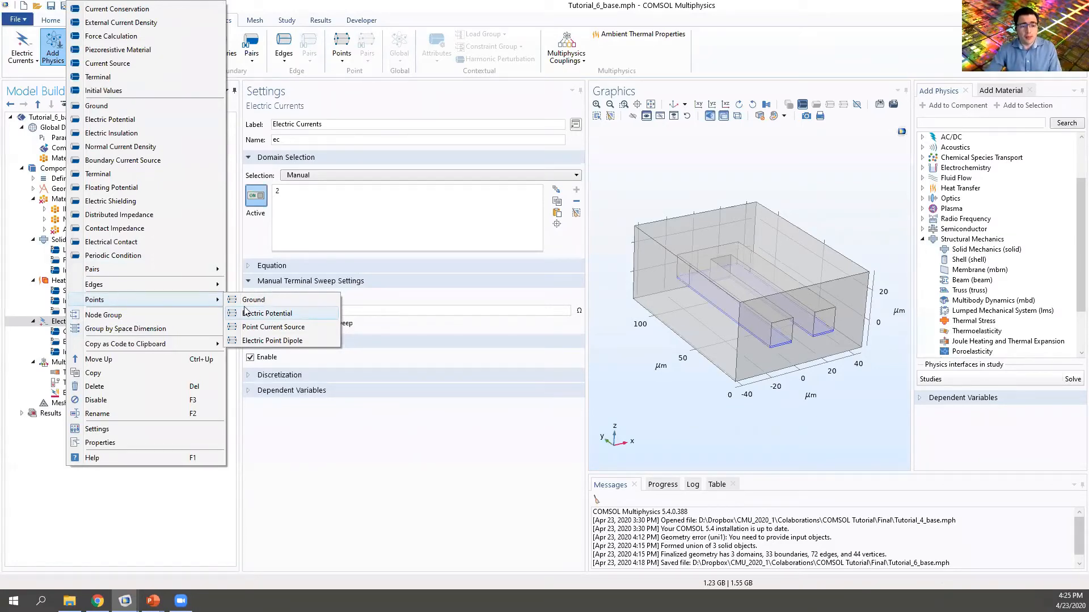
click(389, 446)
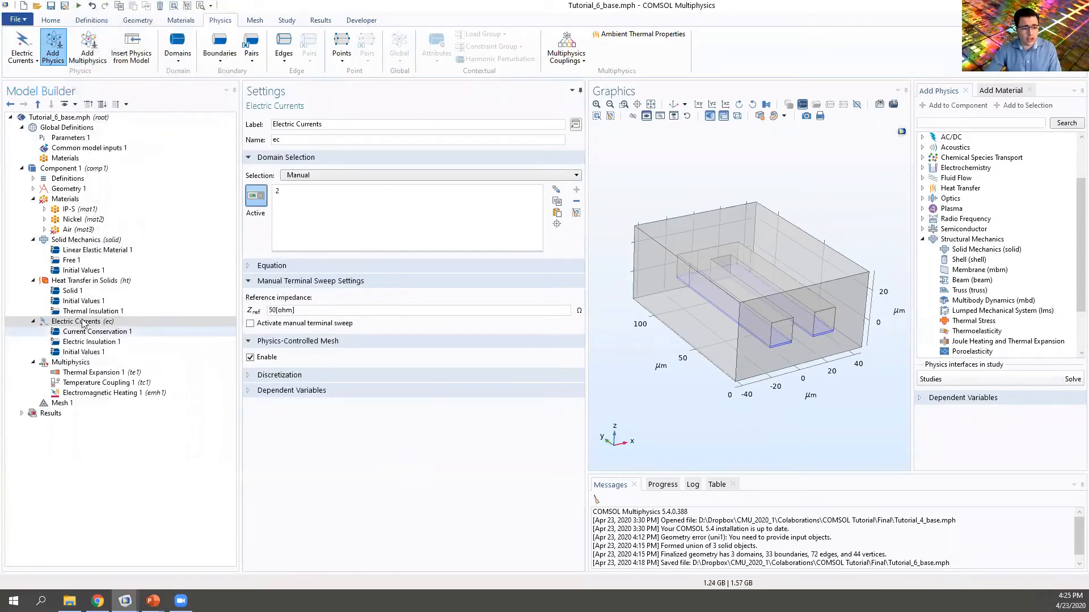
click(249, 268)
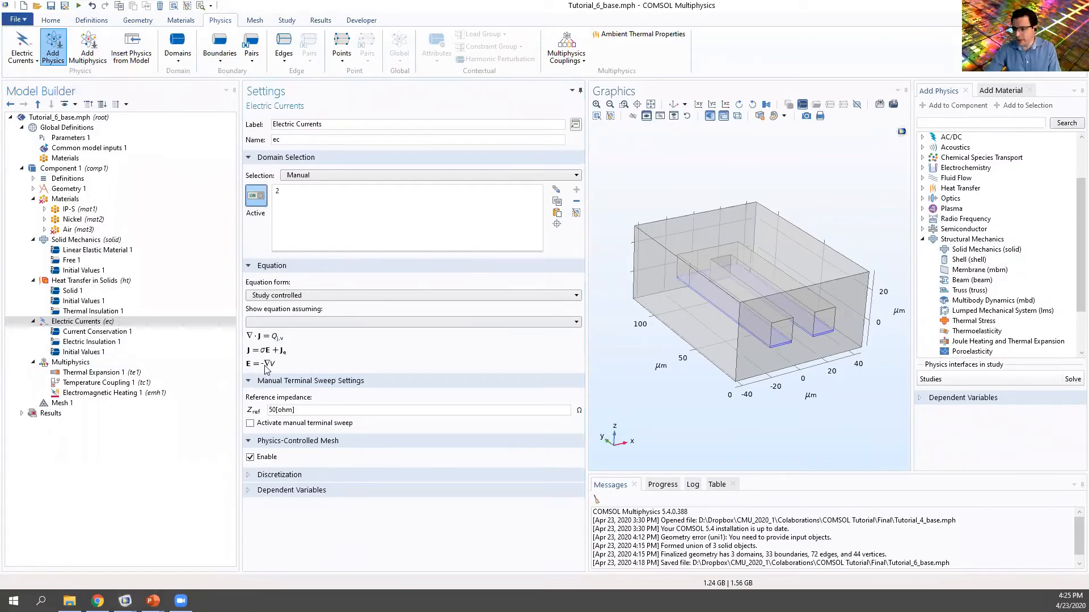
key(alt+Tab)
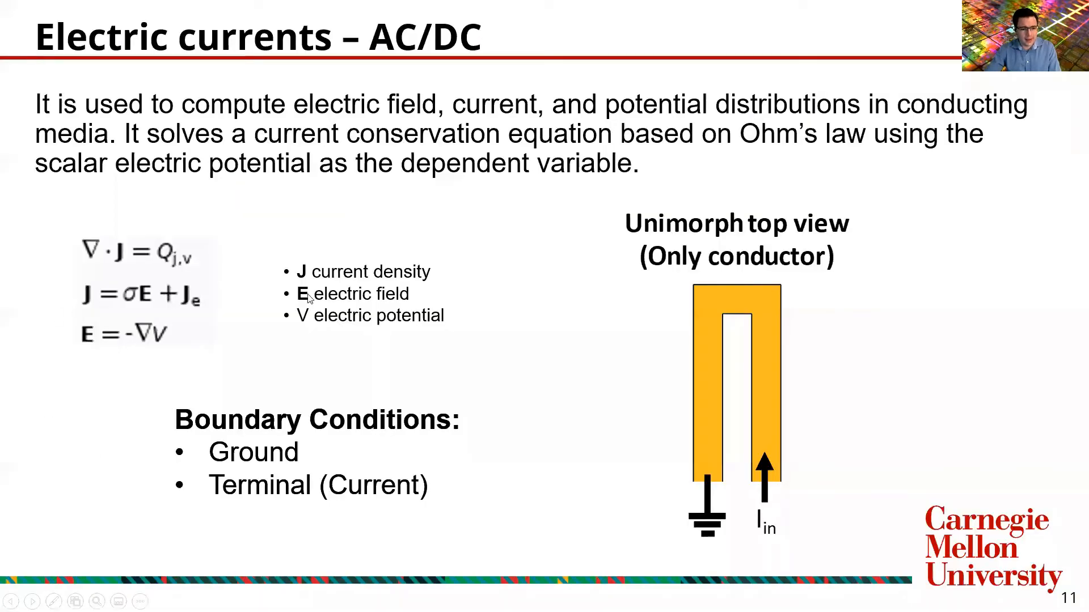
key(alt+Tab)
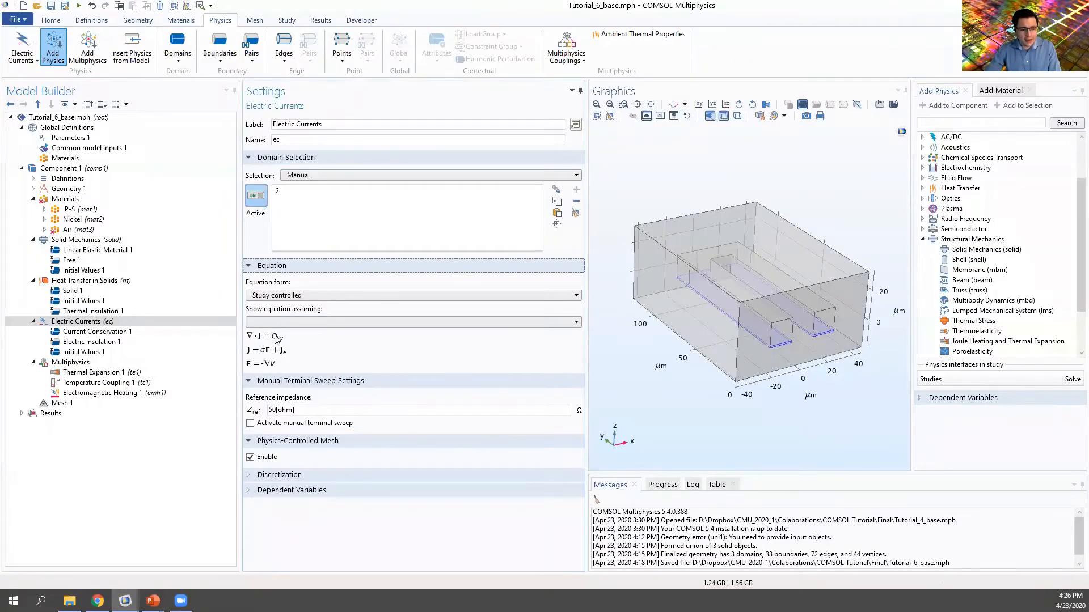
click(99, 322)
right_click(99, 322)
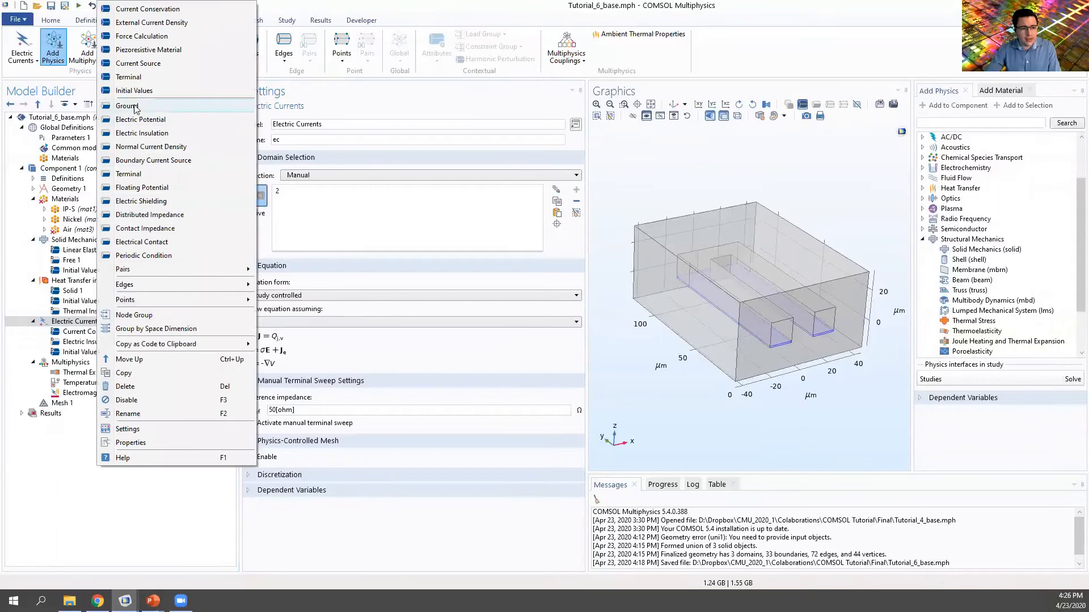
click(295, 350)
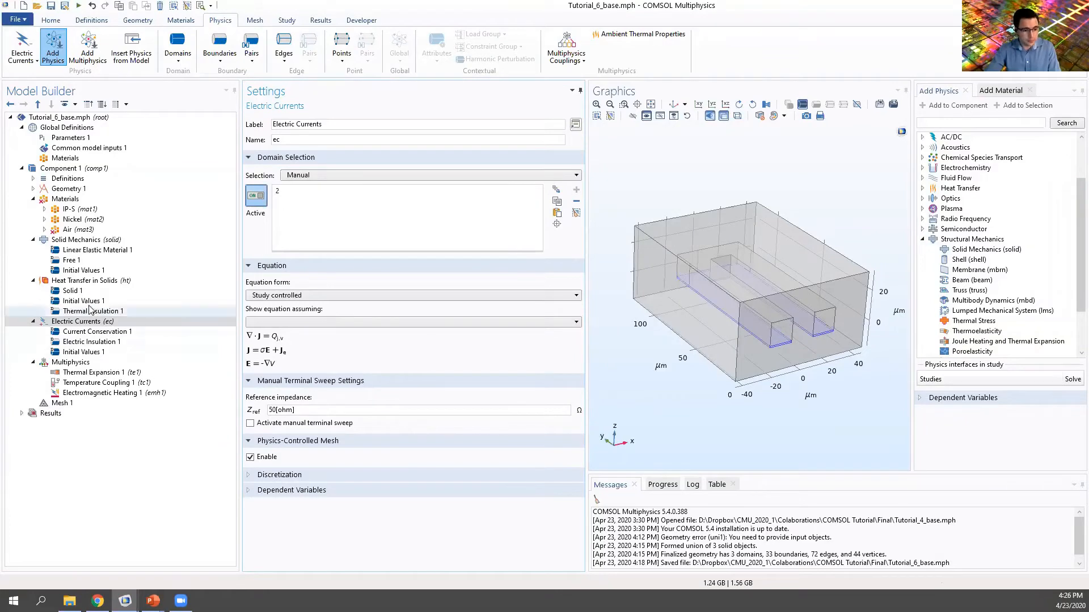
click(81, 352)
Add a Ground boundary condition to the Electric Currents interface
click(76, 322)
right_click(76, 324)
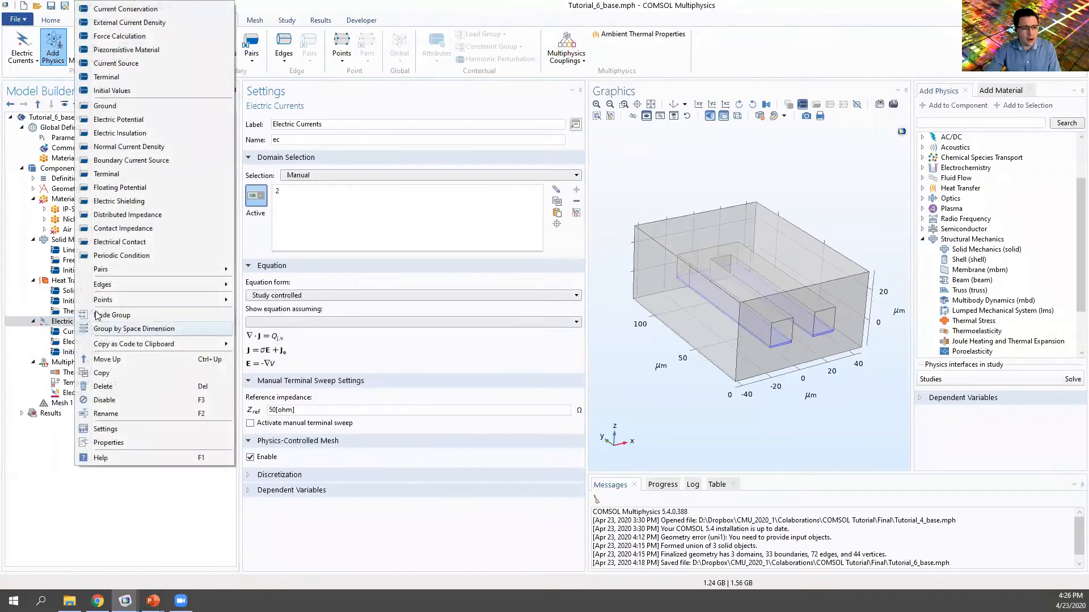
click(106, 106)
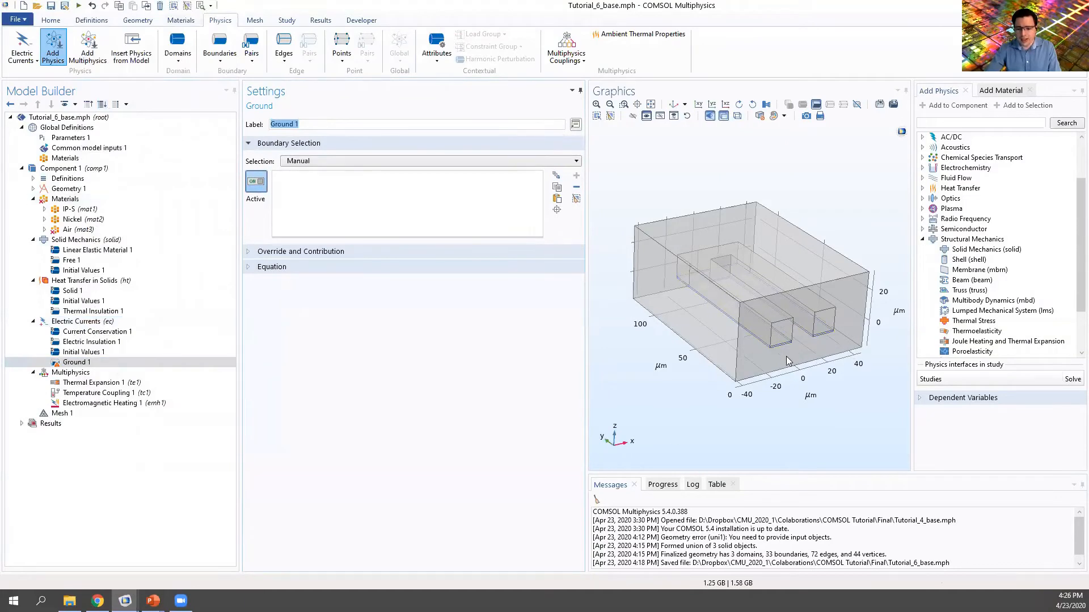
Close the Add Physics and Add Material windows to enlarge the graphics area, and fit the whole geometry in view
scroll(789, 348, up, 2)
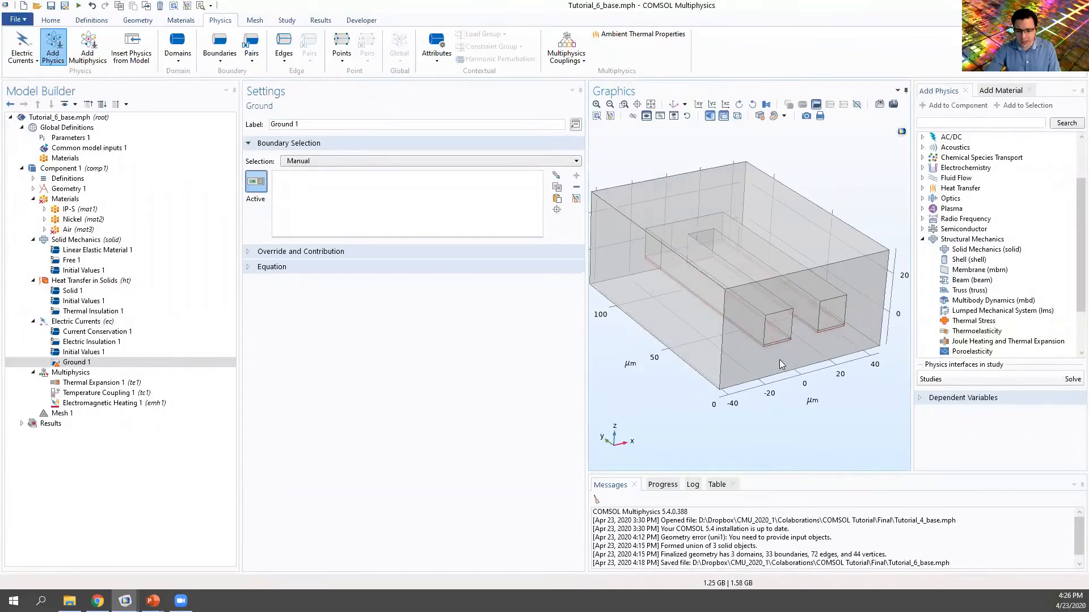
scroll(776, 349, up, 6)
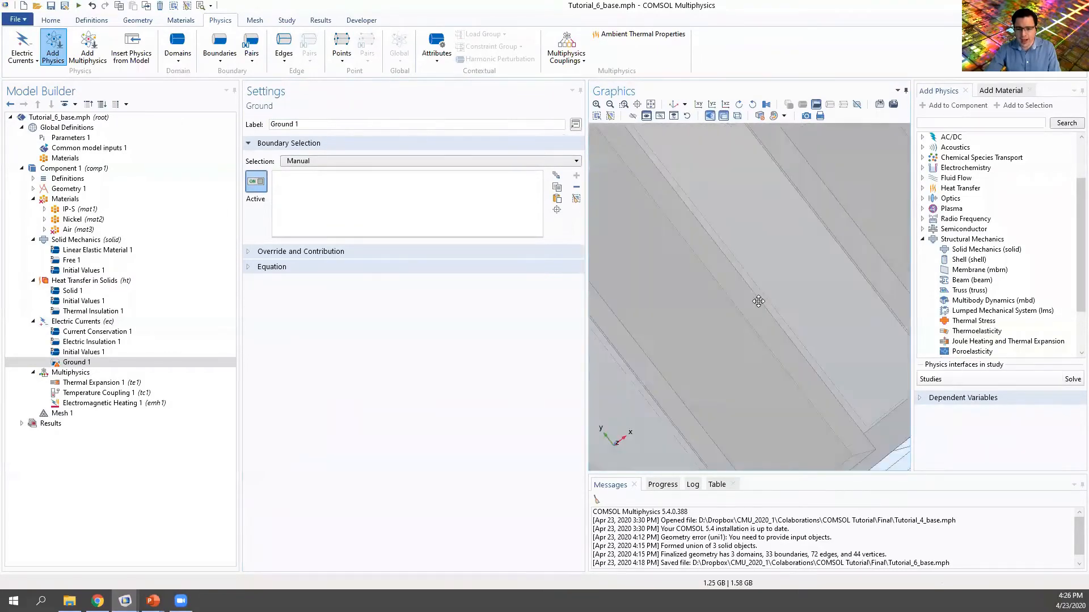
click(651, 106)
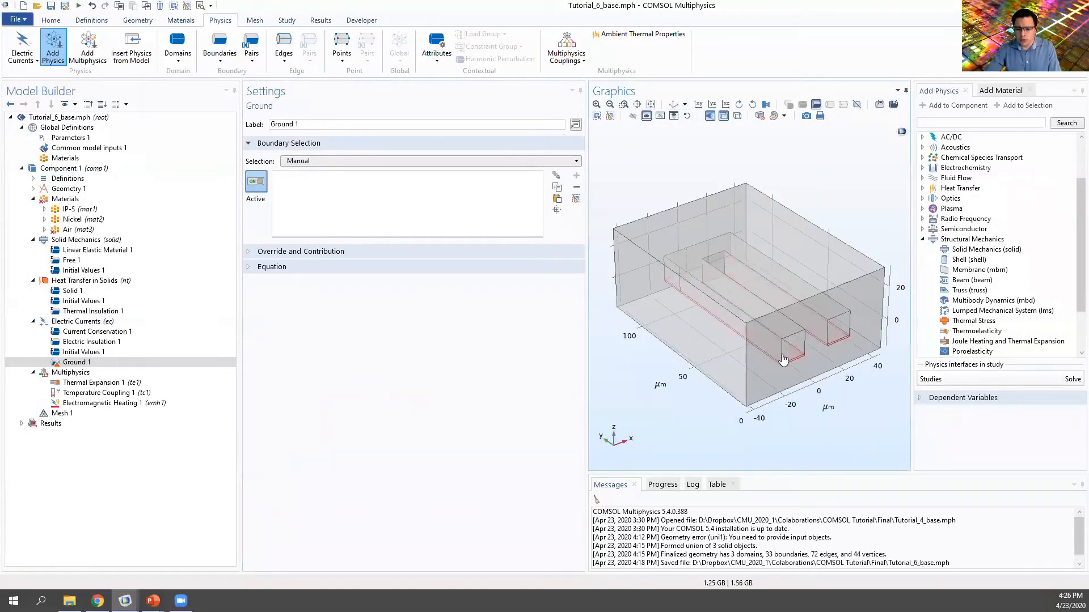
middle_drag(788, 330, 777, 255)
drag(777, 255, 786, 343)
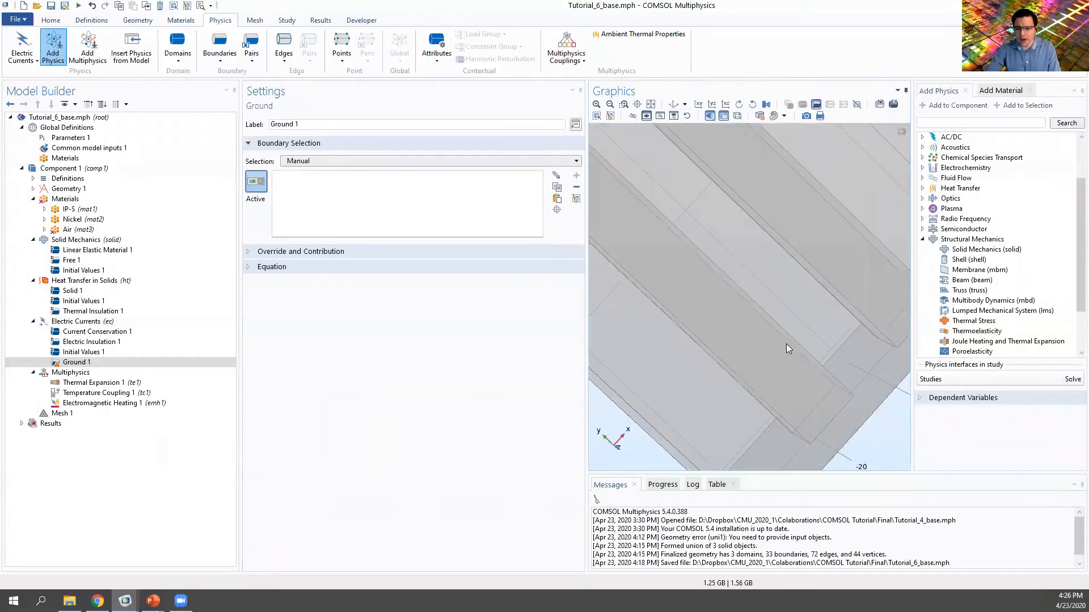
click(966, 91)
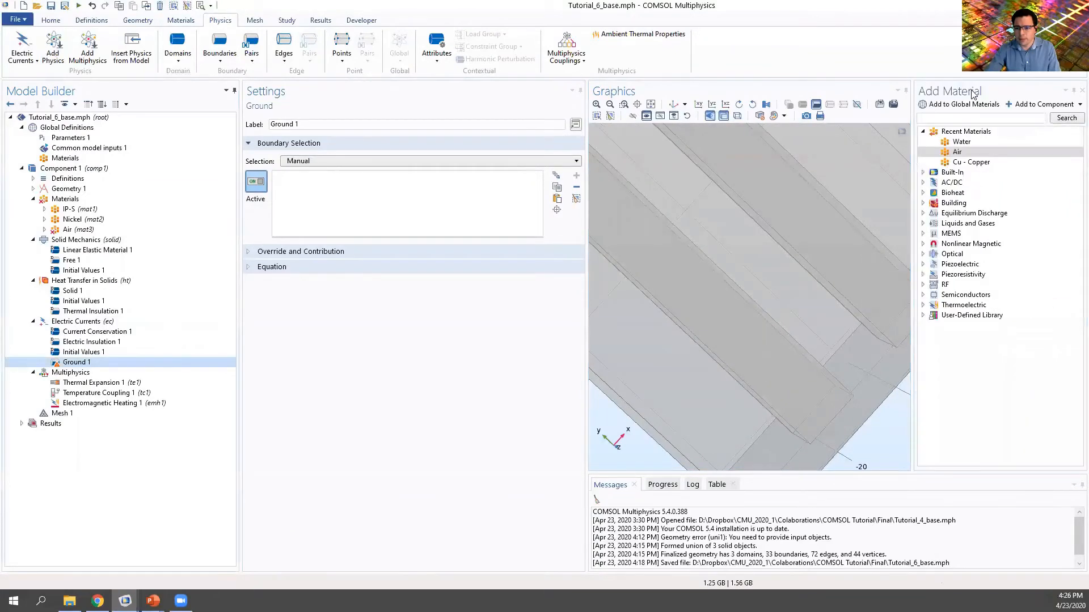
click(1082, 90)
click(651, 105)
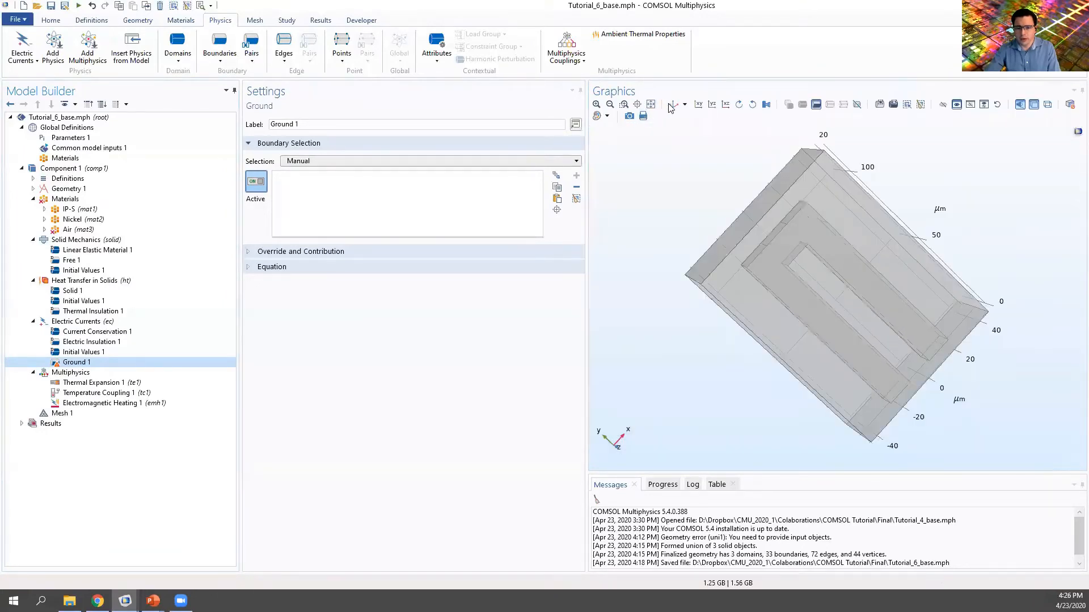
Assign the Ground condition to the thin Nickel end face of the U-shape's arm nearer the negative x side
click(673, 104)
scroll(887, 261, up, 5)
scroll(887, 262, down, 5)
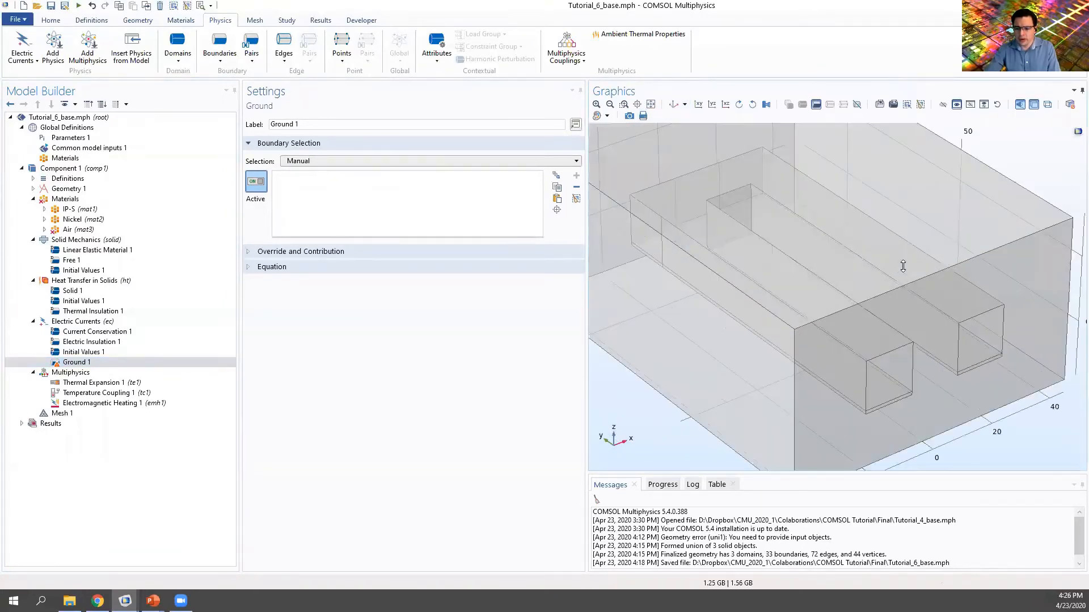
right_drag(905, 280, 863, 279)
right_drag(886, 266, 756, 327)
drag(850, 313, 718, 142)
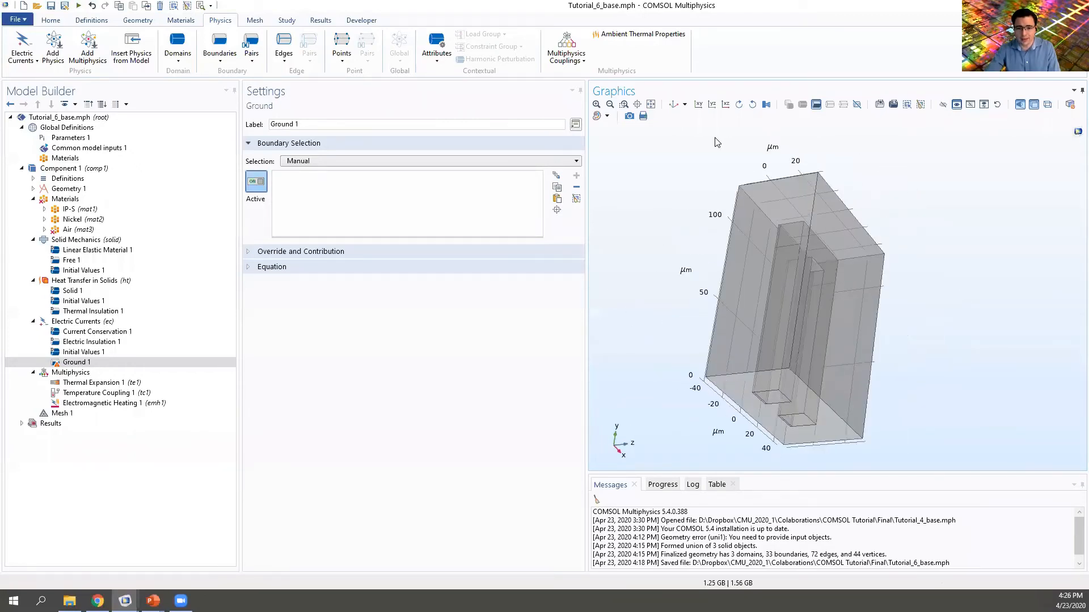
click(650, 105)
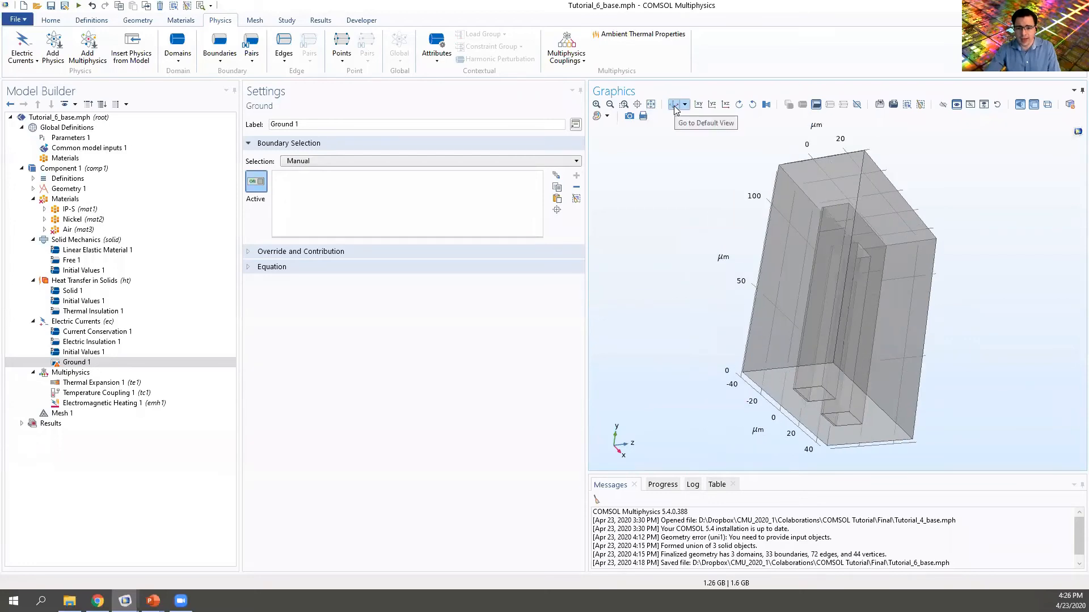
click(673, 105)
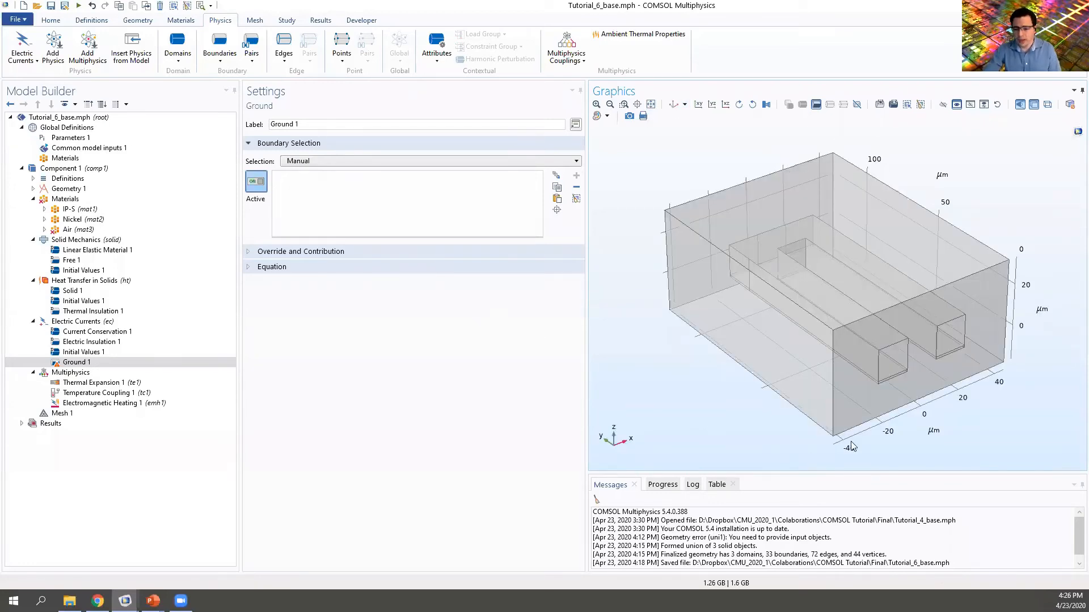
scroll(910, 383, up, 10)
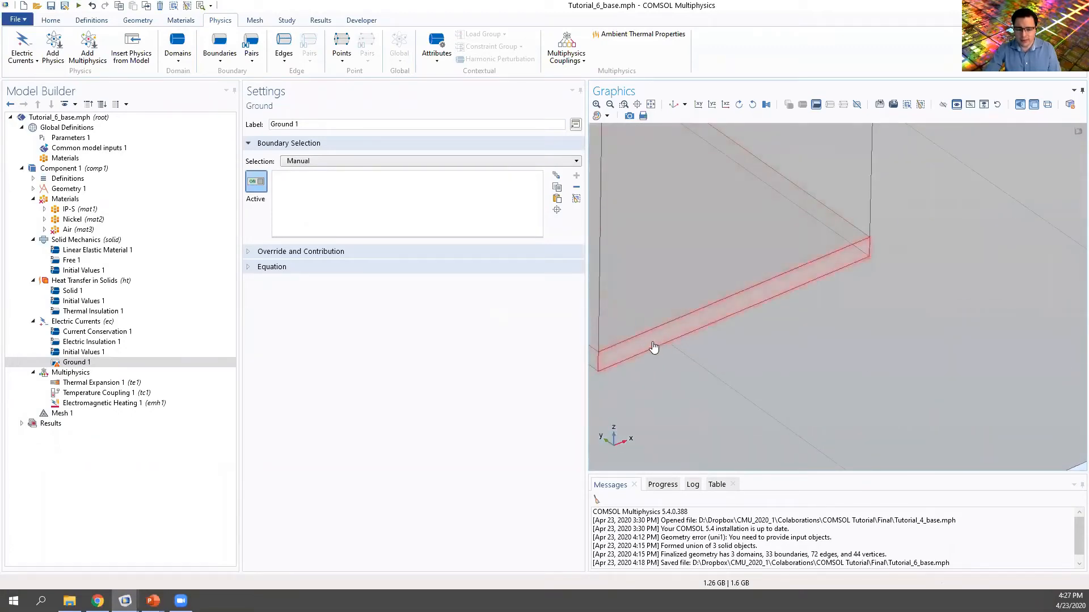
click(653, 347)
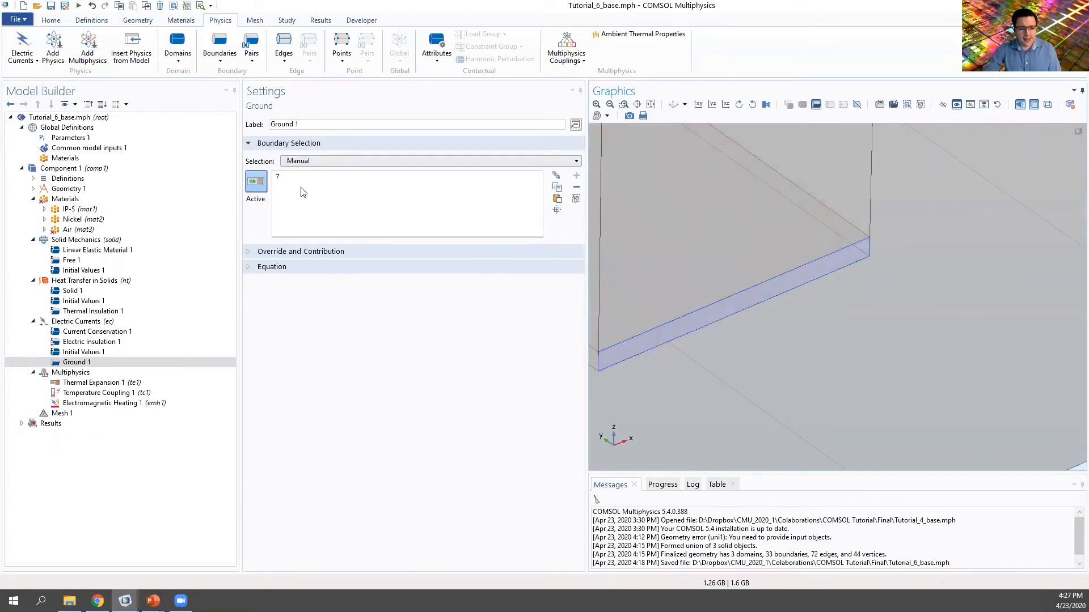
scroll(717, 242, down, 10)
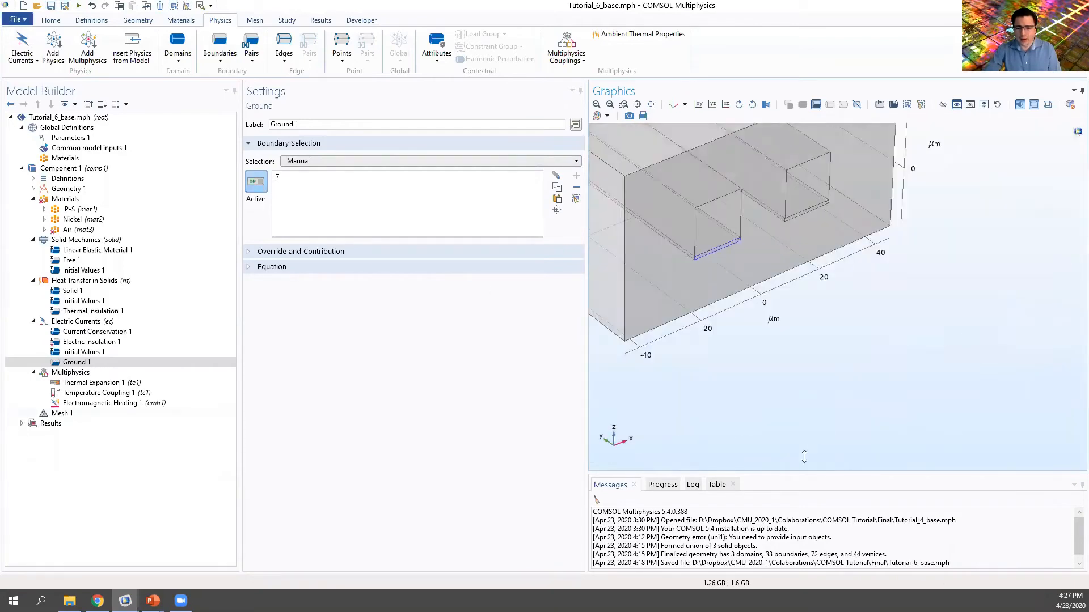
Add a boundary Terminal condition to Electric Currents and assign it to the thin Nickel end face of the other arm
click(55, 322)
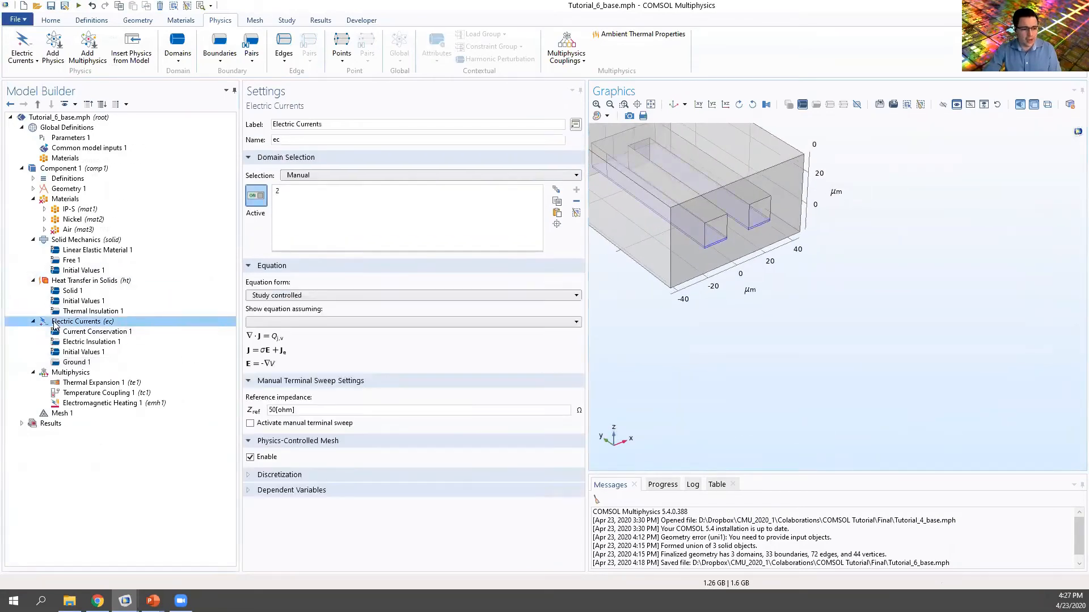
right_click(55, 323)
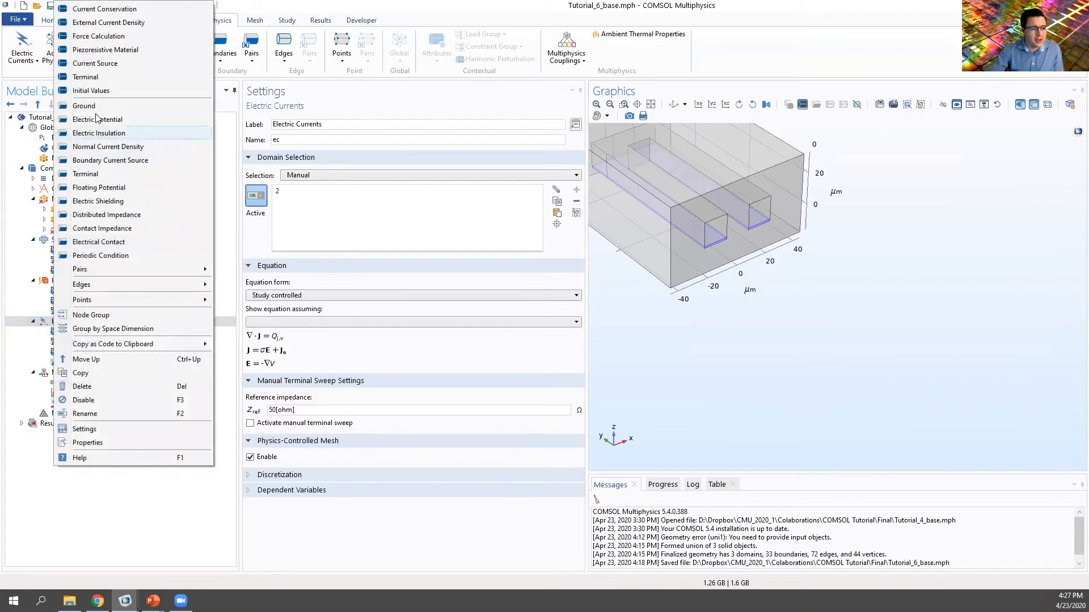
click(97, 175)
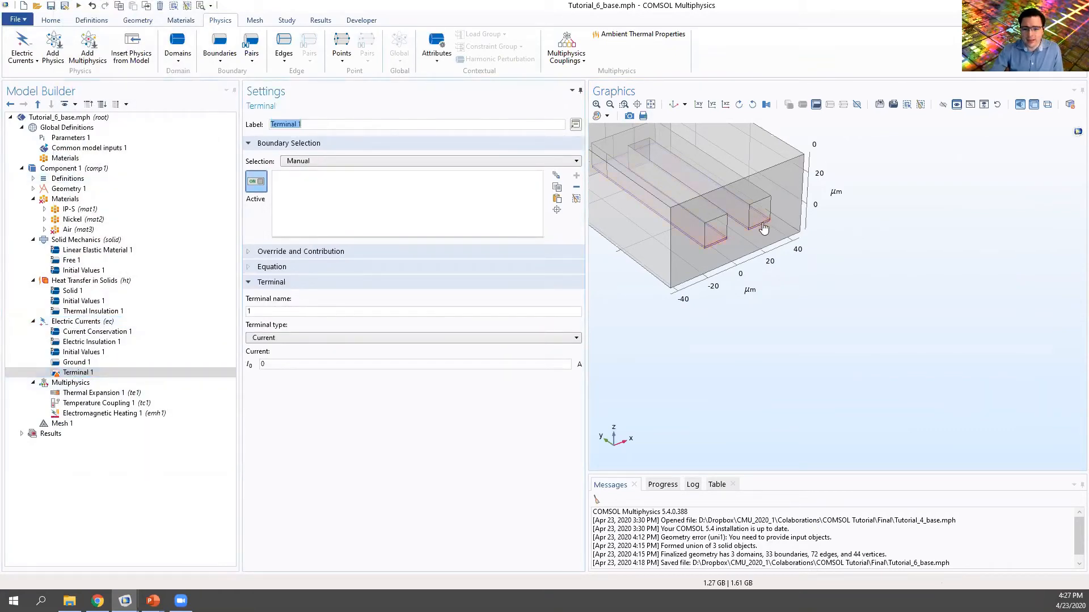
scroll(720, 221, up, 5)
click(714, 225)
Look up the electrical current parameter's name and set the Current of Terminal 1 to lin
double_click(274, 362)
click(68, 137)
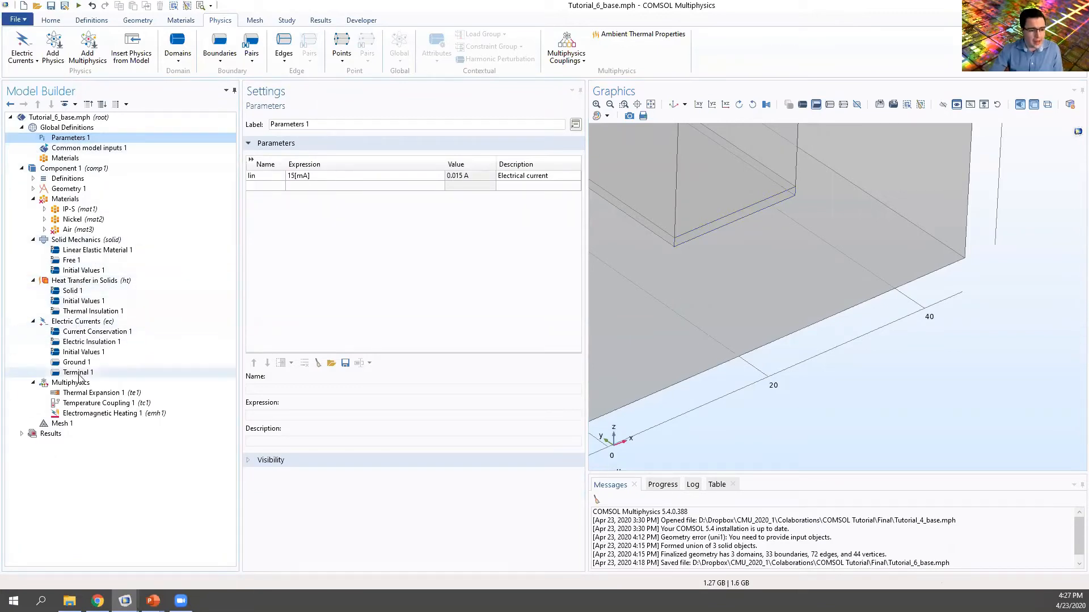
click(76, 373)
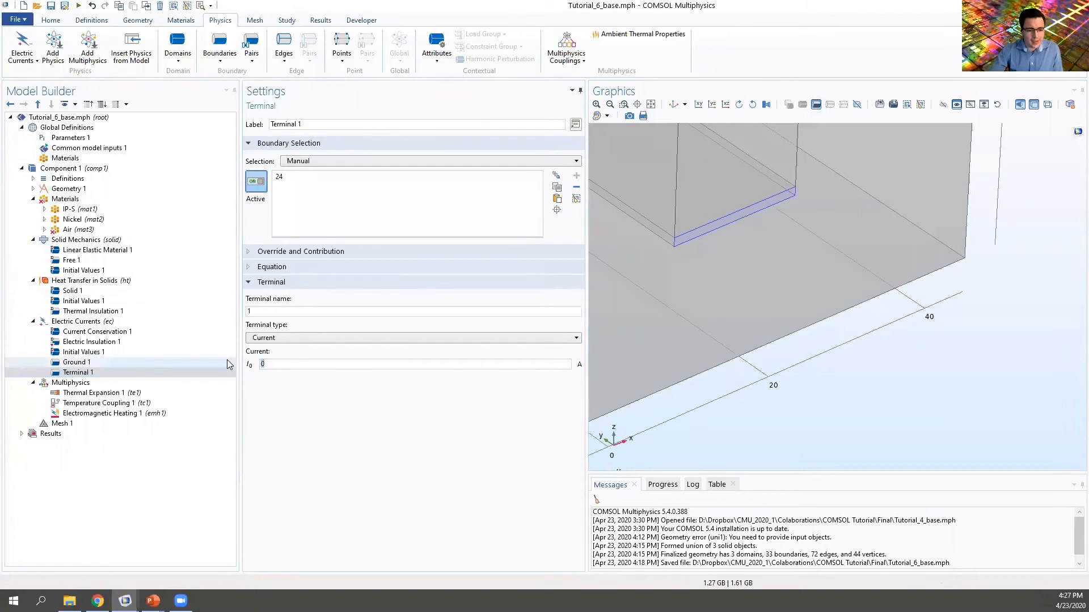
text(lin)
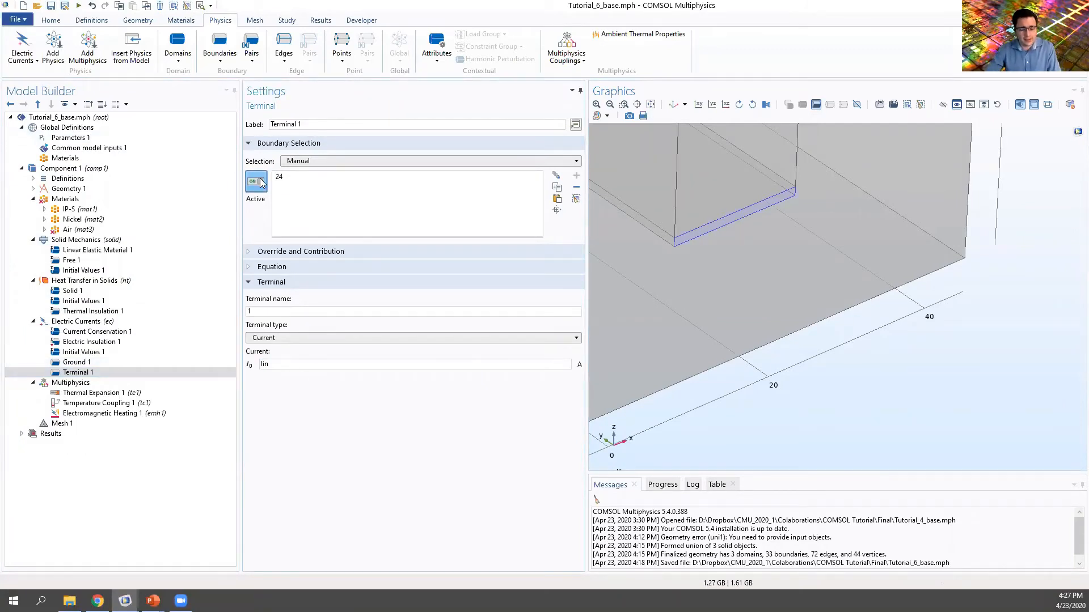
Compare the lin parameter's unit with the terminal's Current, then try 15[mV] as its expression and check how Terminal 1 reacts
click(68, 137)
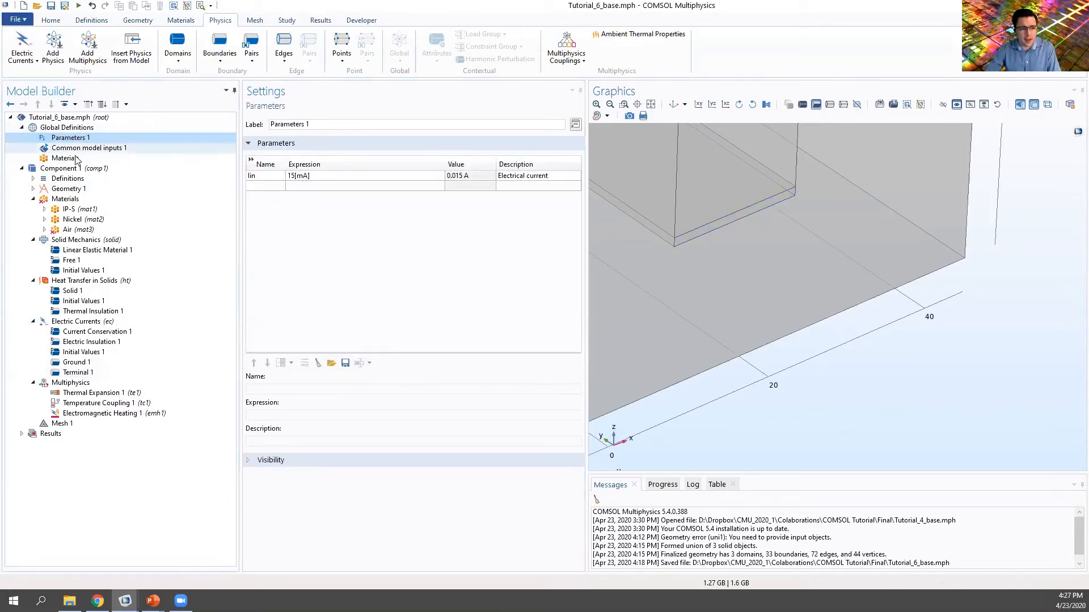
click(77, 373)
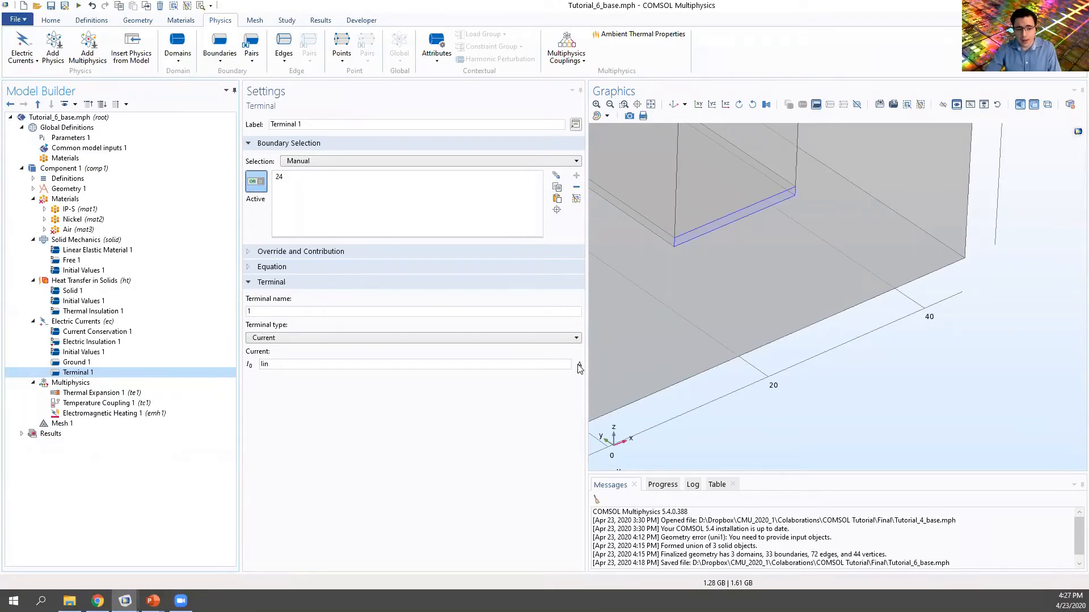
click(68, 137)
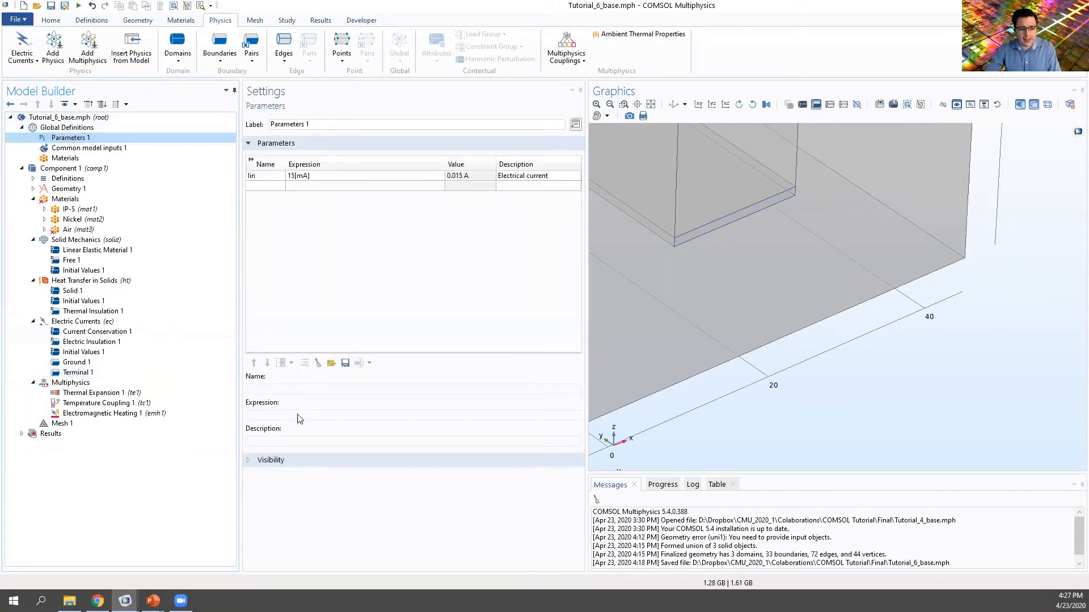
click(304, 177)
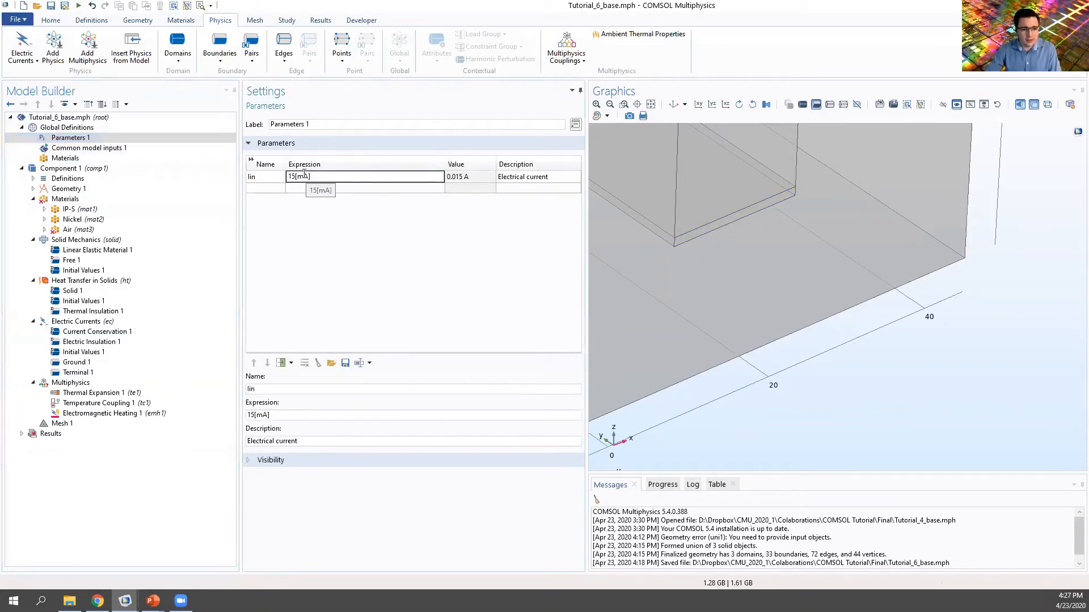
text(V)
key(Return)
click(75, 374)
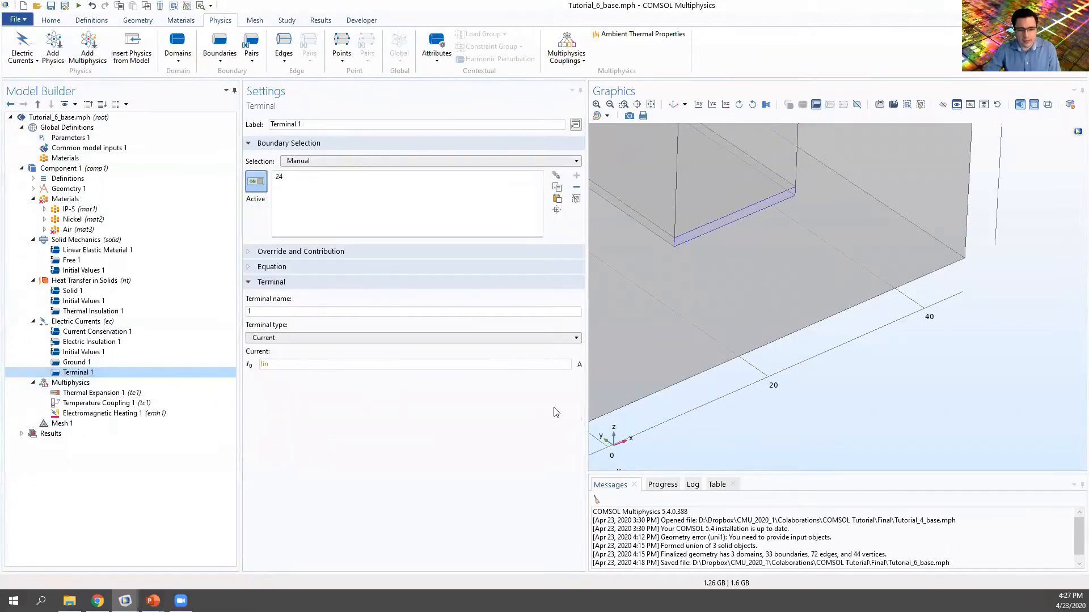
click(272, 364)
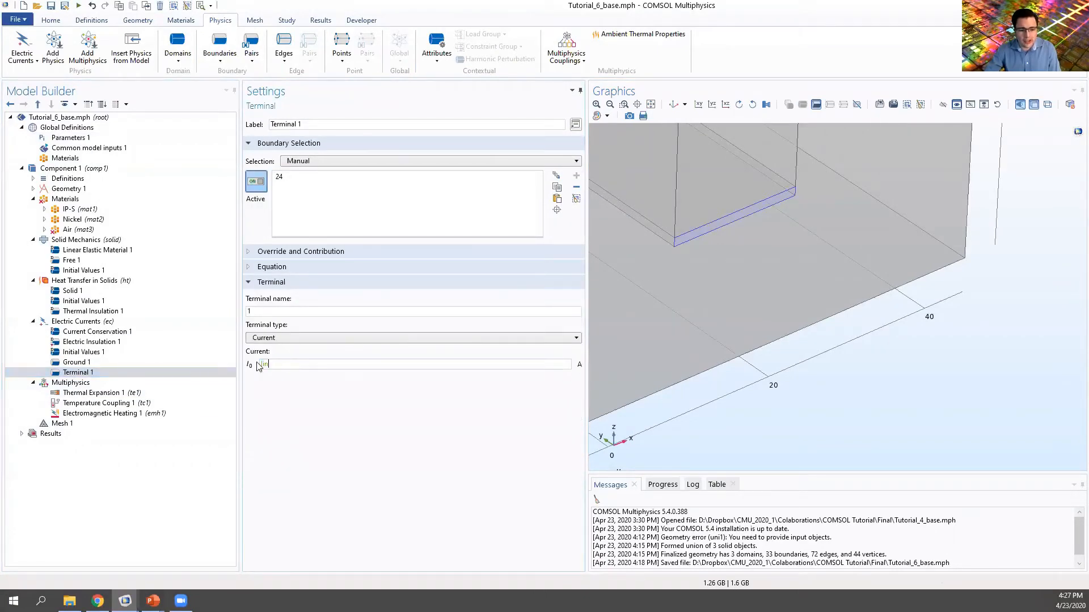
Restore the lin parameter's expression to 15[mA] and recheck the Current and selected face of Terminal 1
click(69, 138)
click(304, 177)
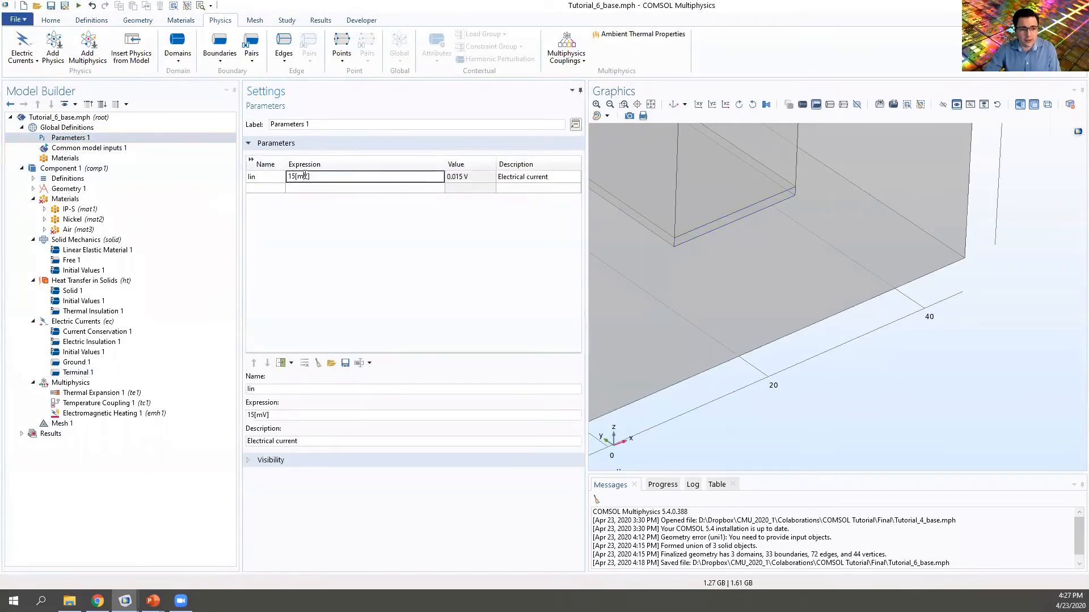
text(A)
key(Return)
click(78, 372)
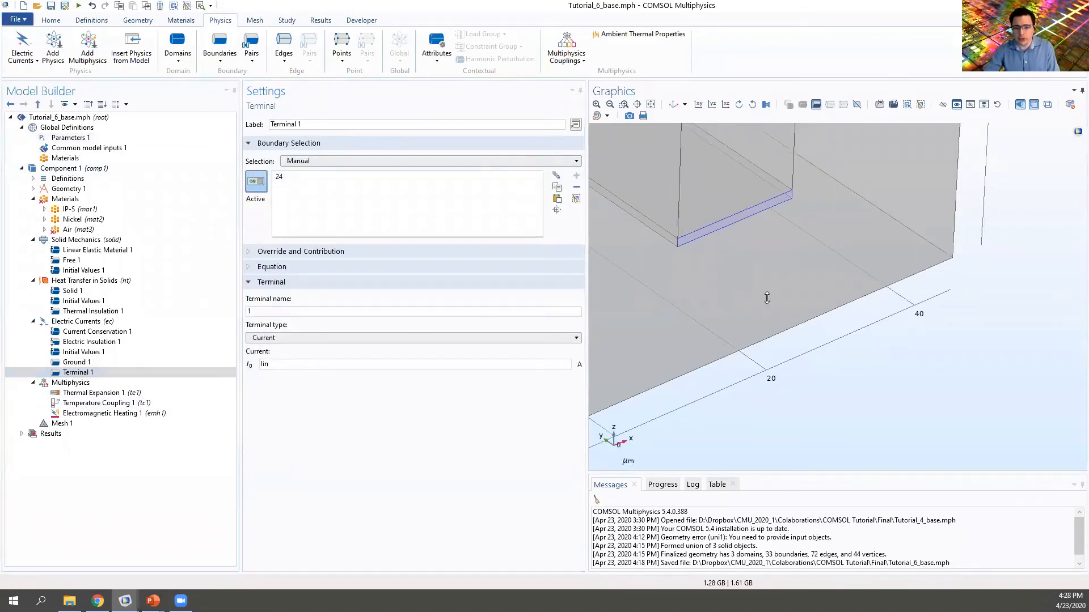
scroll(715, 261, down, 5)
scroll(685, 231, up, 2)
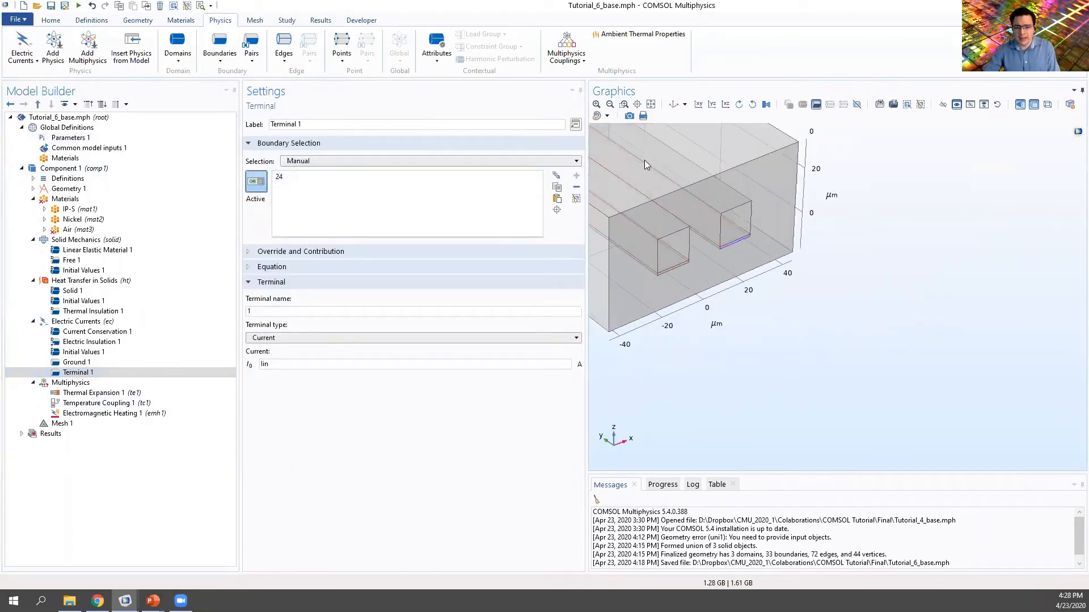
scroll(749, 272, down, 4)
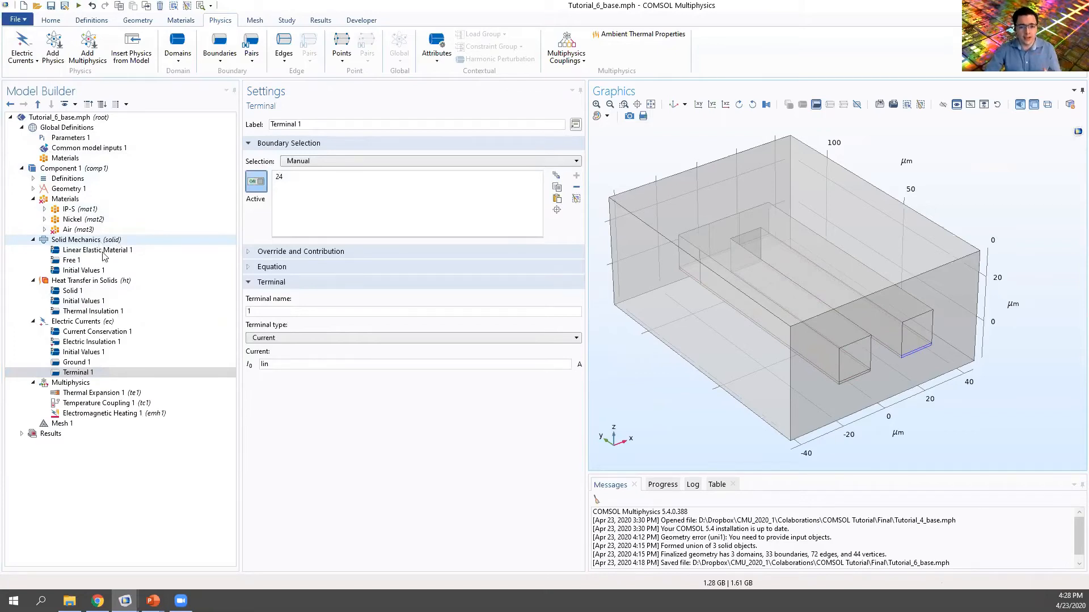
Open the Help documentation for Terminal 1 and read its description and the terminal type explanations
click(22, 18)
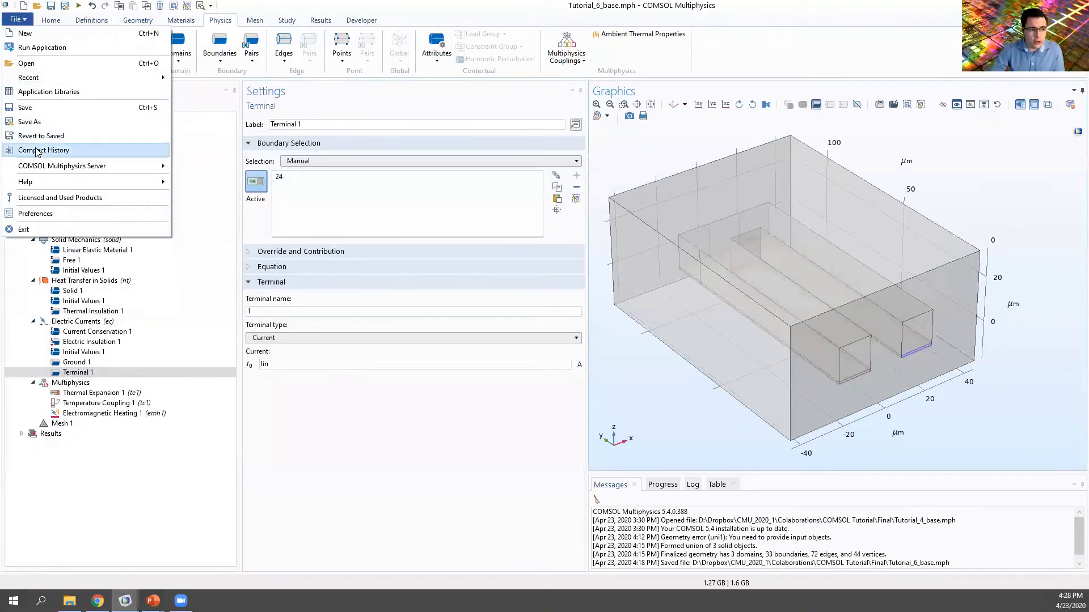
mouse_move(34, 182)
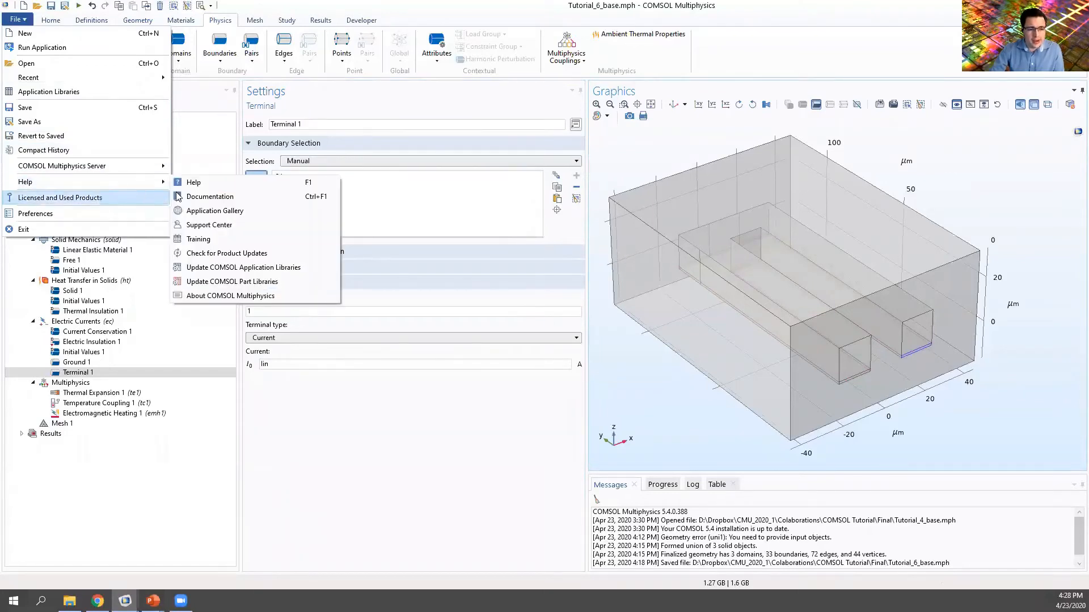
click(201, 185)
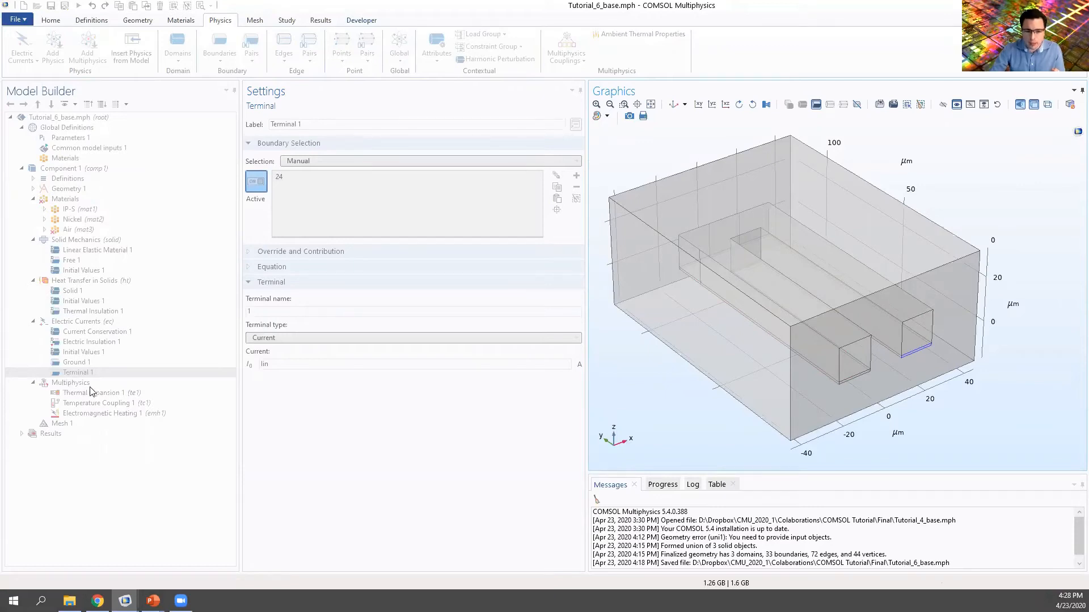
key(F1)
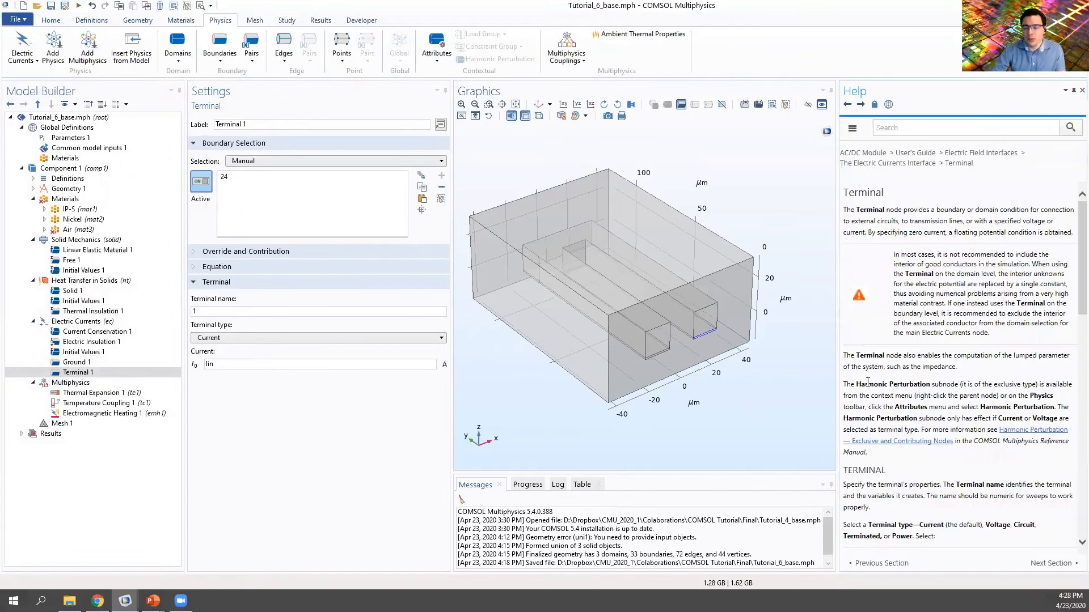
drag(904, 210, 1053, 224)
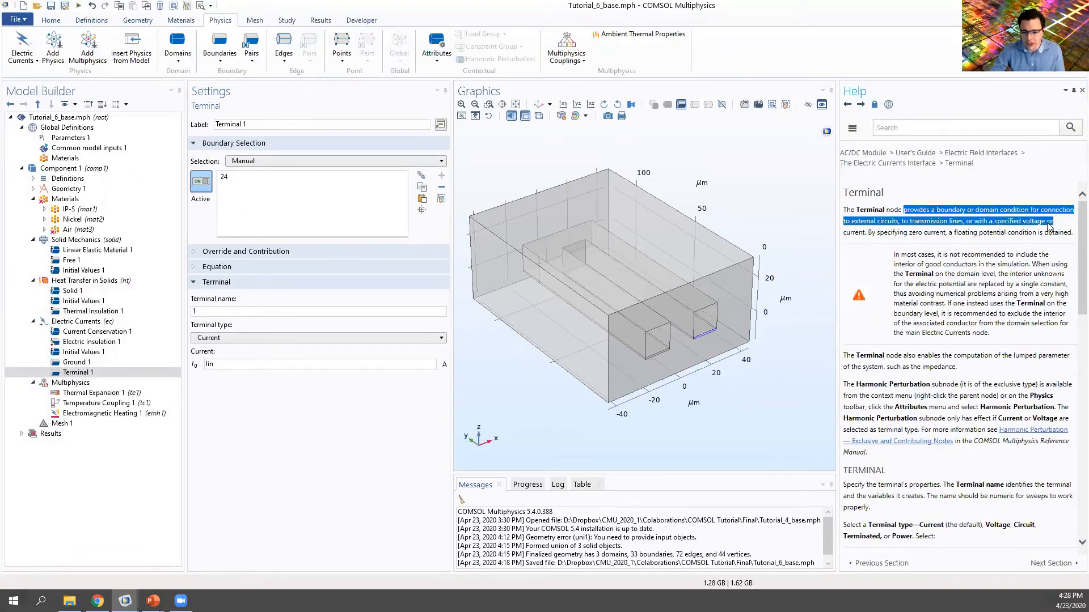
scroll(992, 331, down, 5)
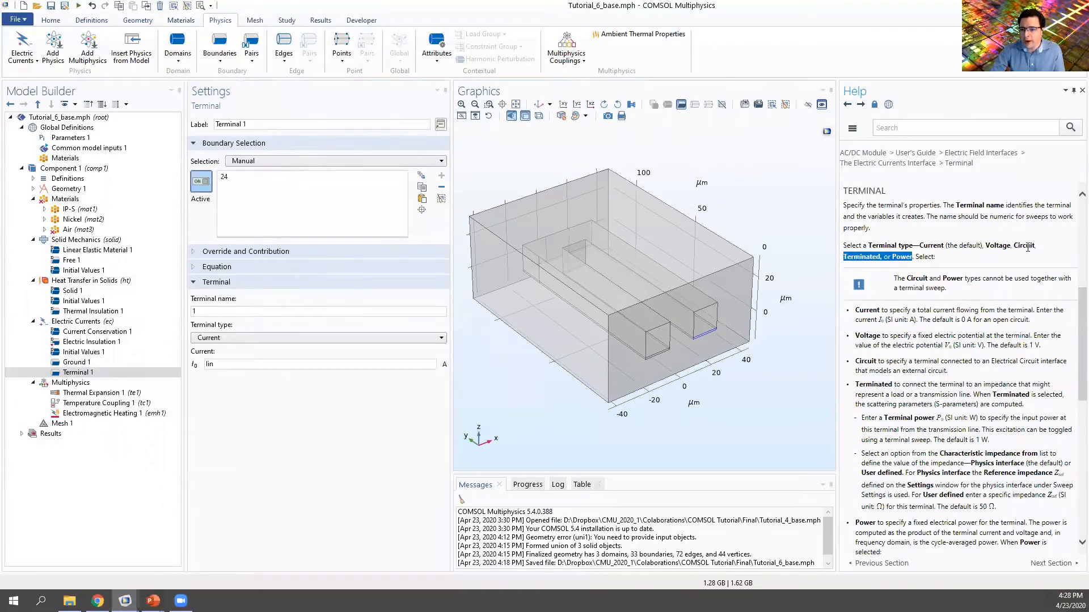
Compare the available terminal types of Terminal 1 with the documentation and read through the remaining Terminal help
click(225, 340)
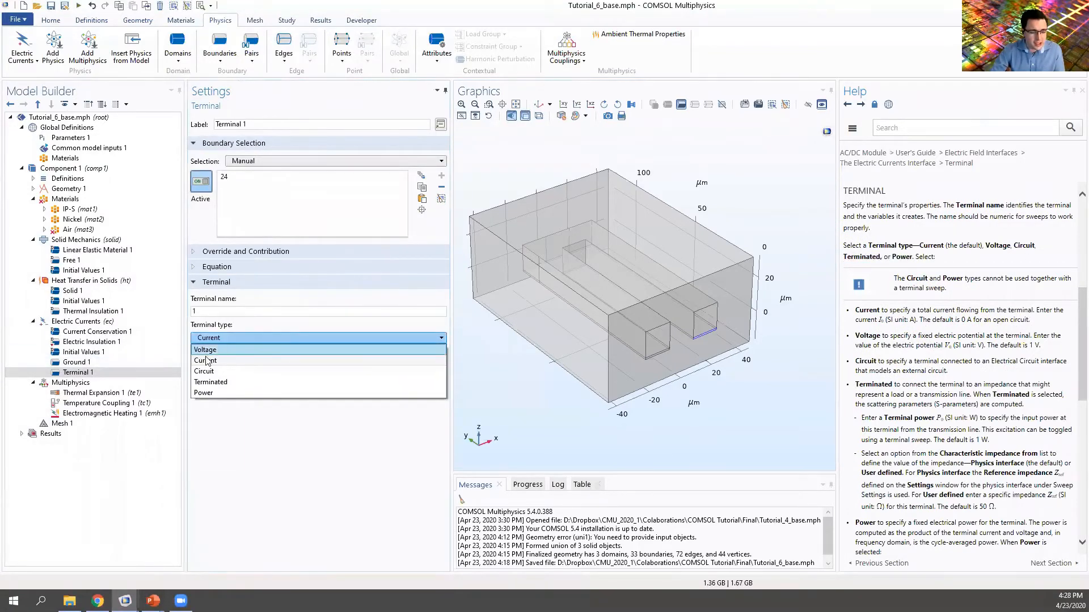
click(273, 470)
scroll(982, 362, down, 6)
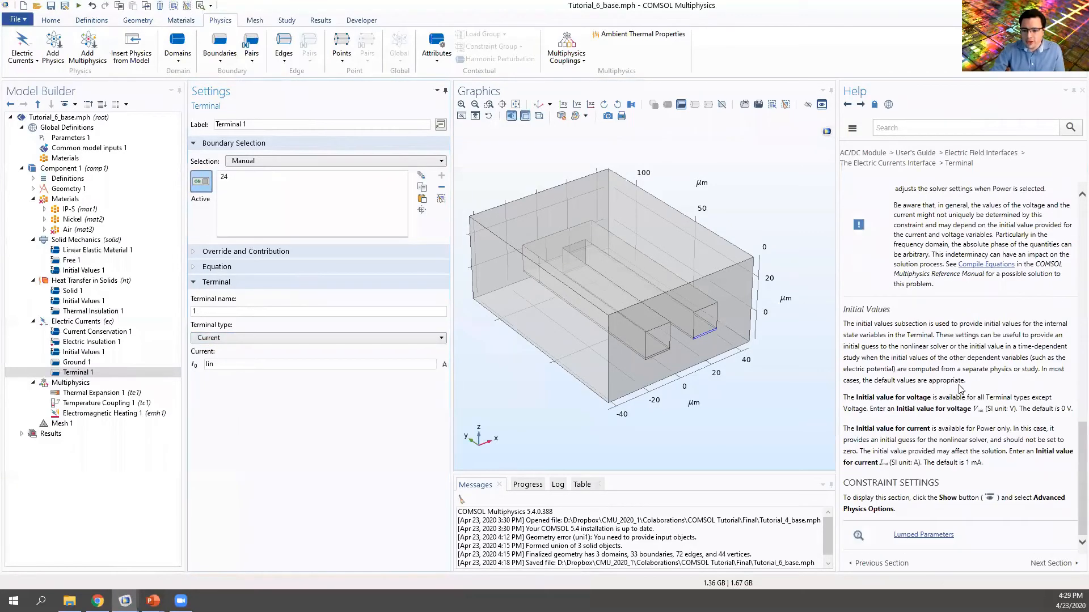
scroll(954, 401, up, 7)
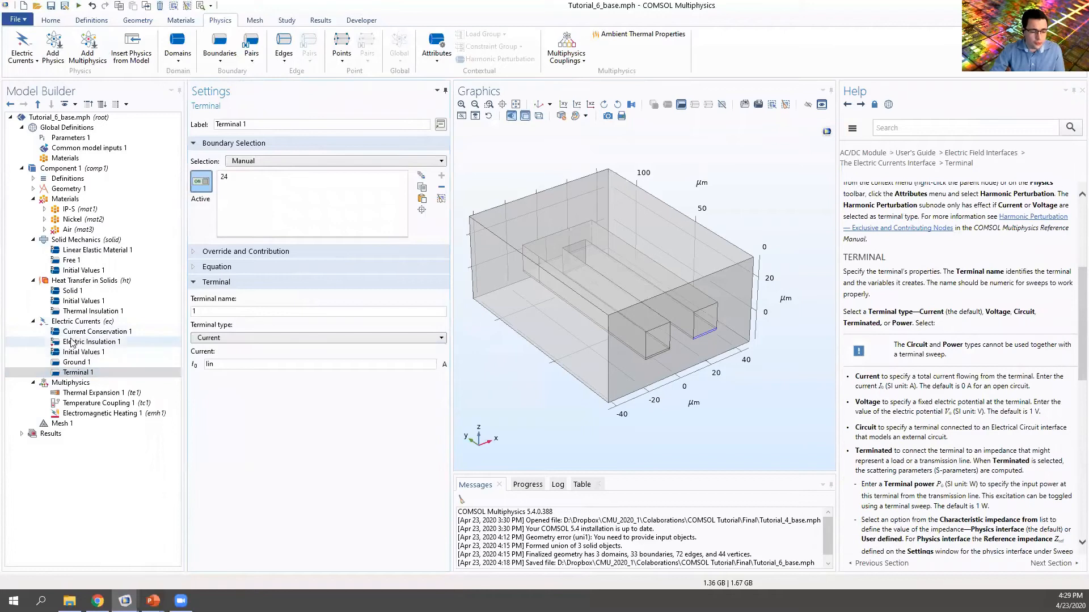
Display the help page for the Electric Currents interface and read through its settings down to Dependent Variables
click(64, 323)
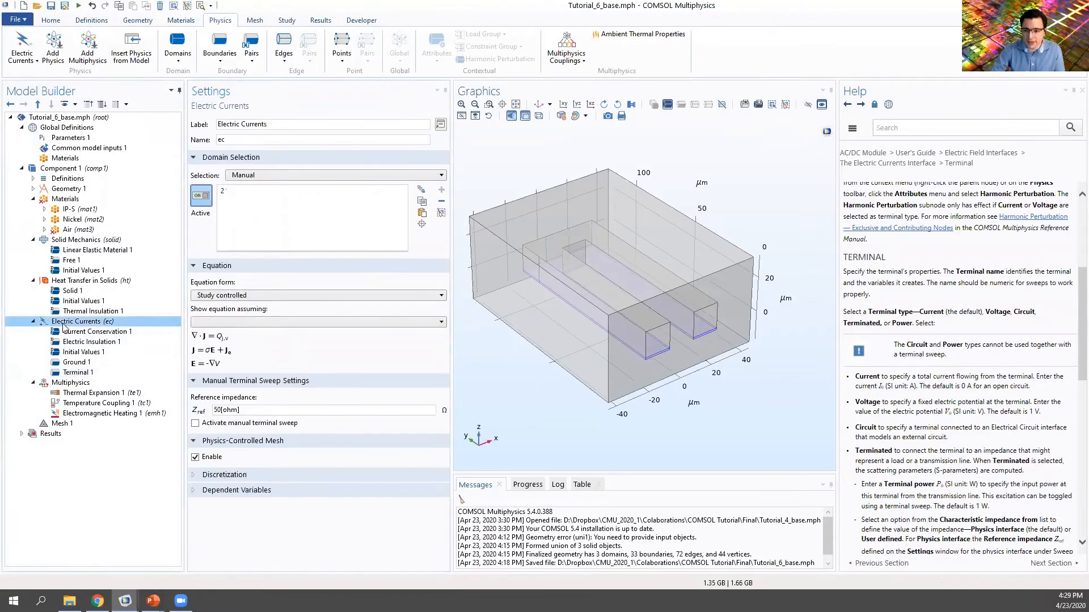
scroll(970, 221, down, 7)
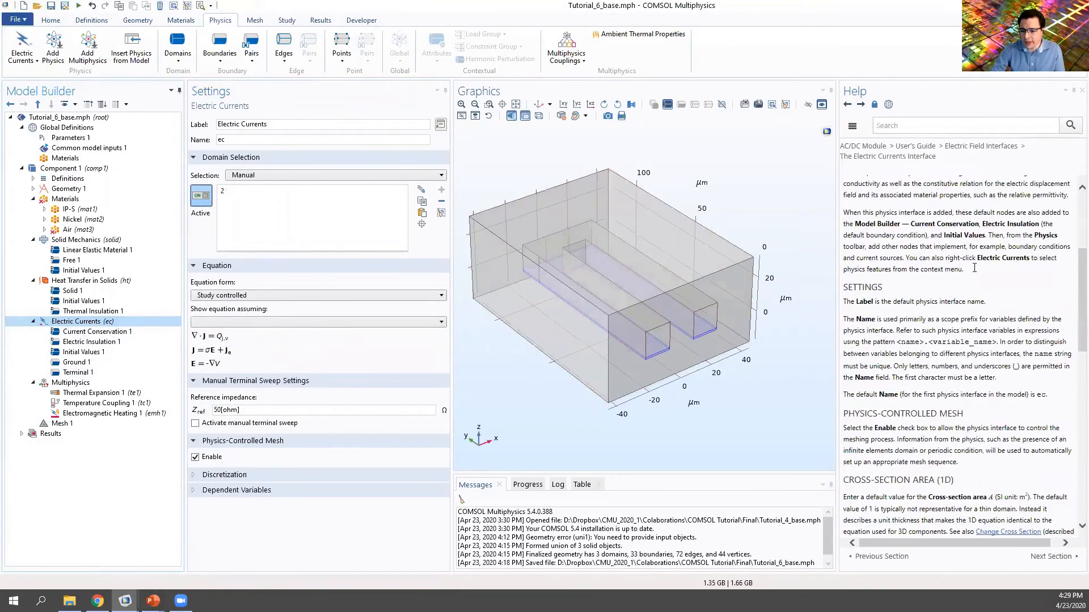
scroll(900, 284, down, 9)
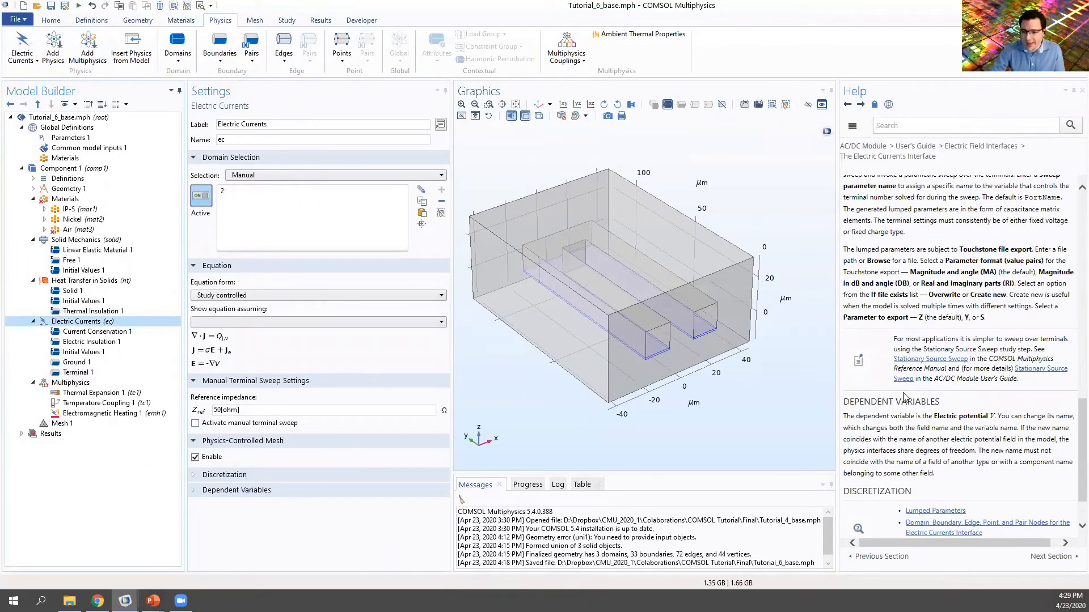
Finish reading the Electric Currents help, close it, and switch to the presentation's Heat transfer in solids slide
scroll(910, 366, down, 3)
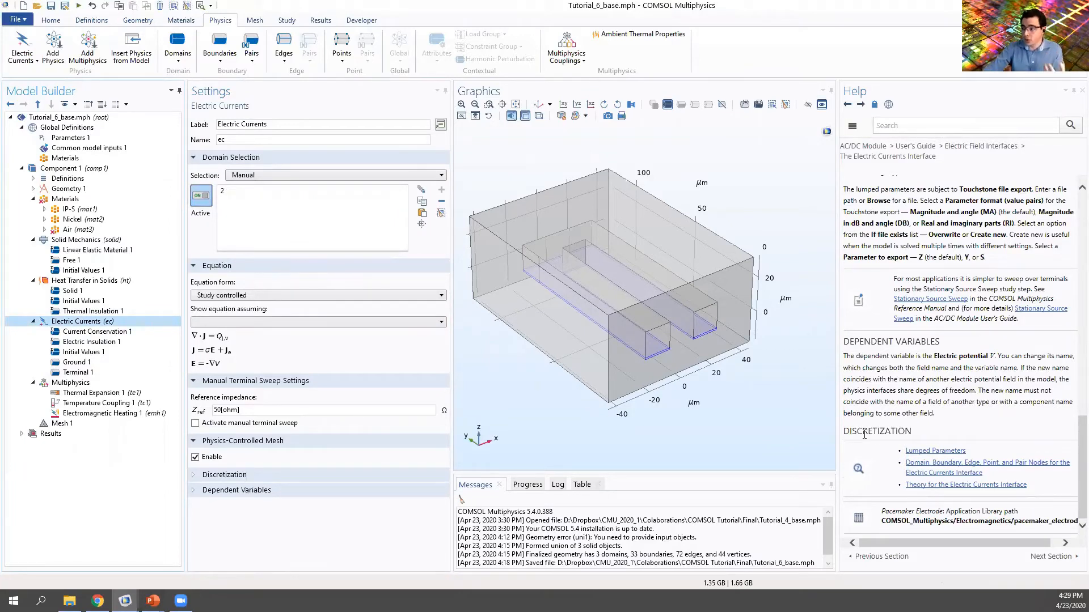
click(1081, 91)
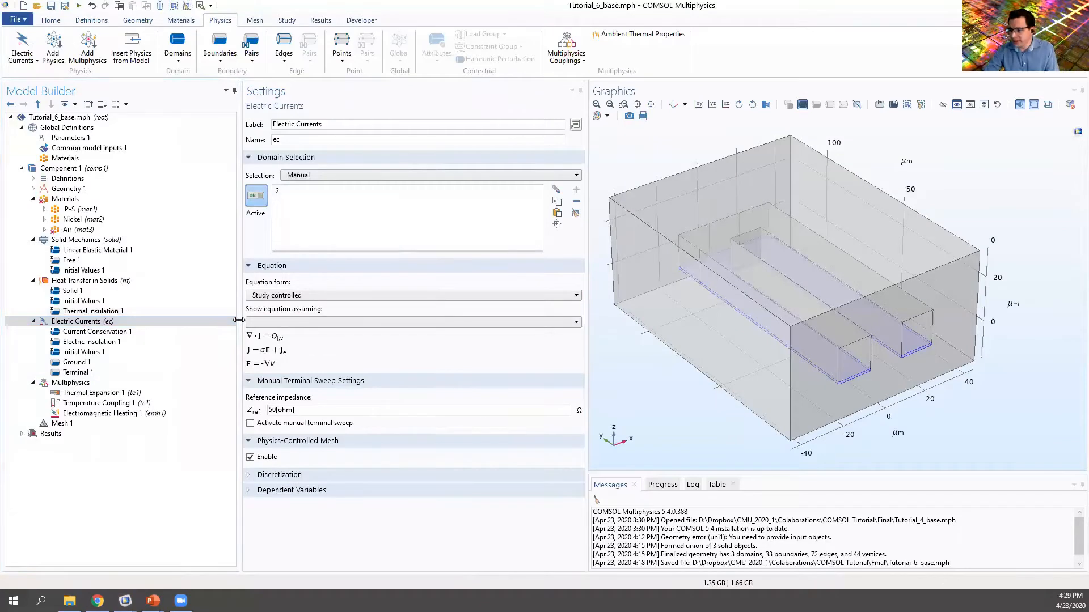
key(alt+Tab)
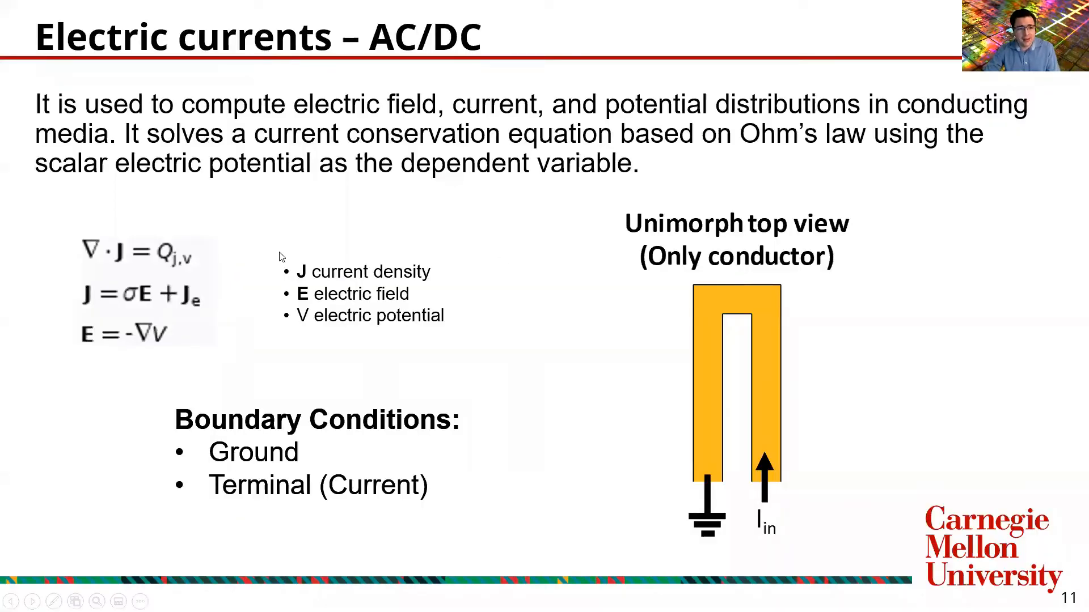
key(Right)
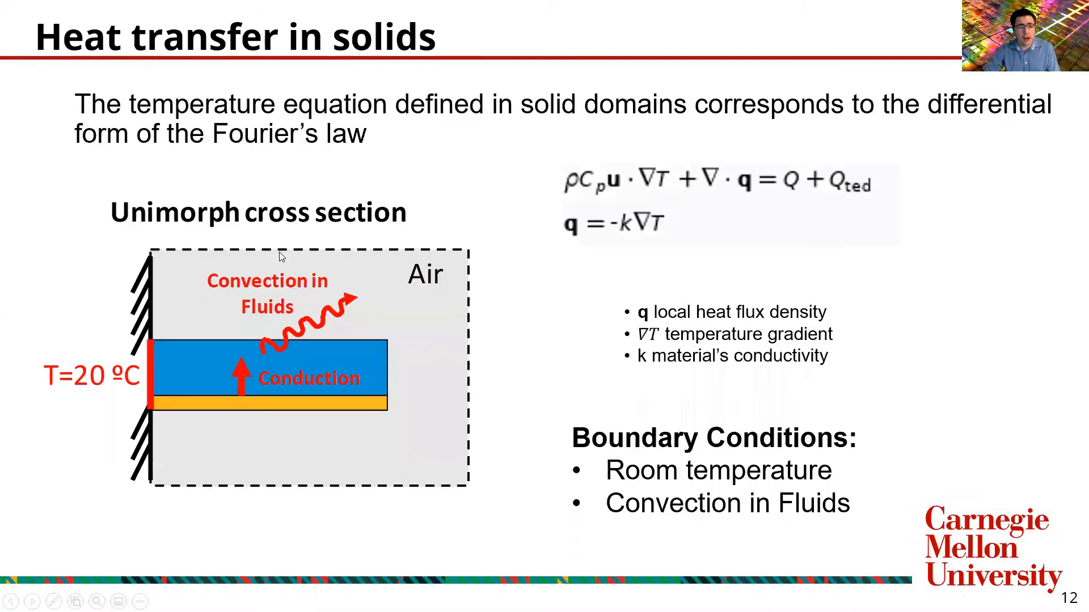
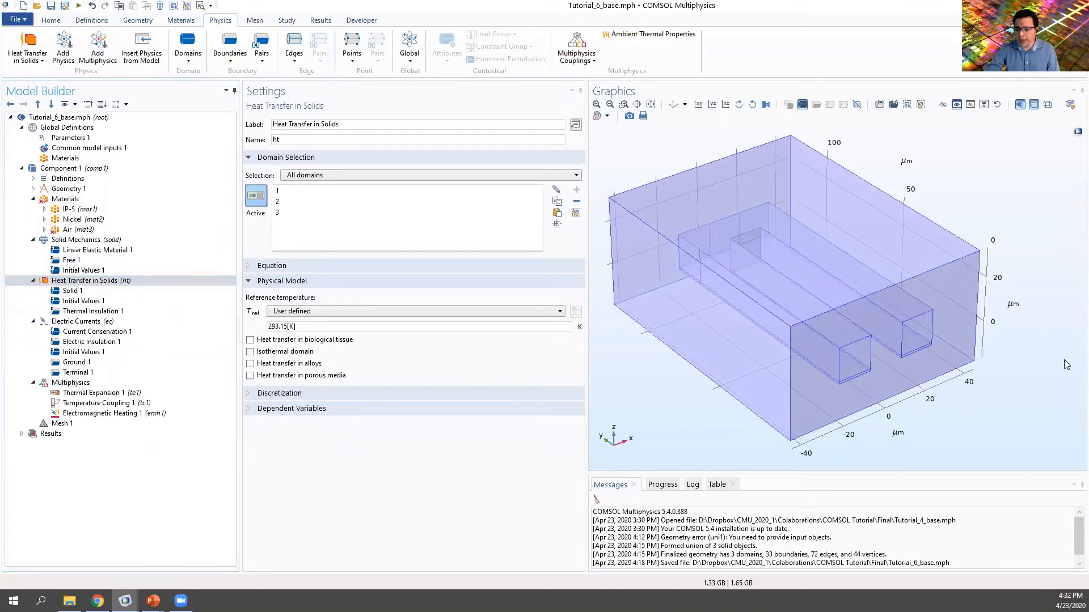
Set the temperature discretization of Heat Transfer in Solids to Quadratic Lagrange
click(251, 394)
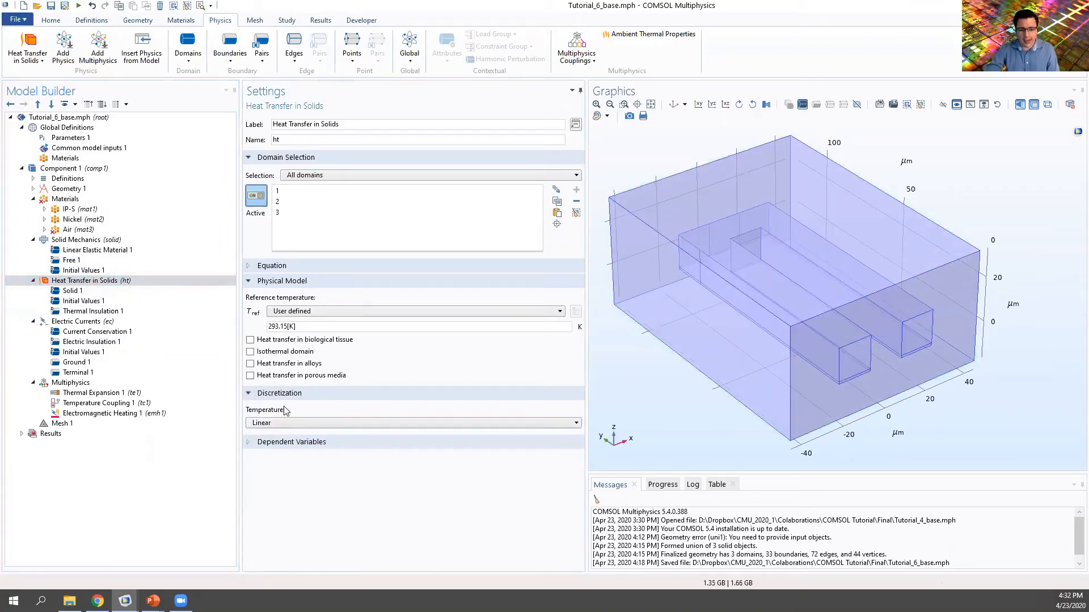
click(291, 423)
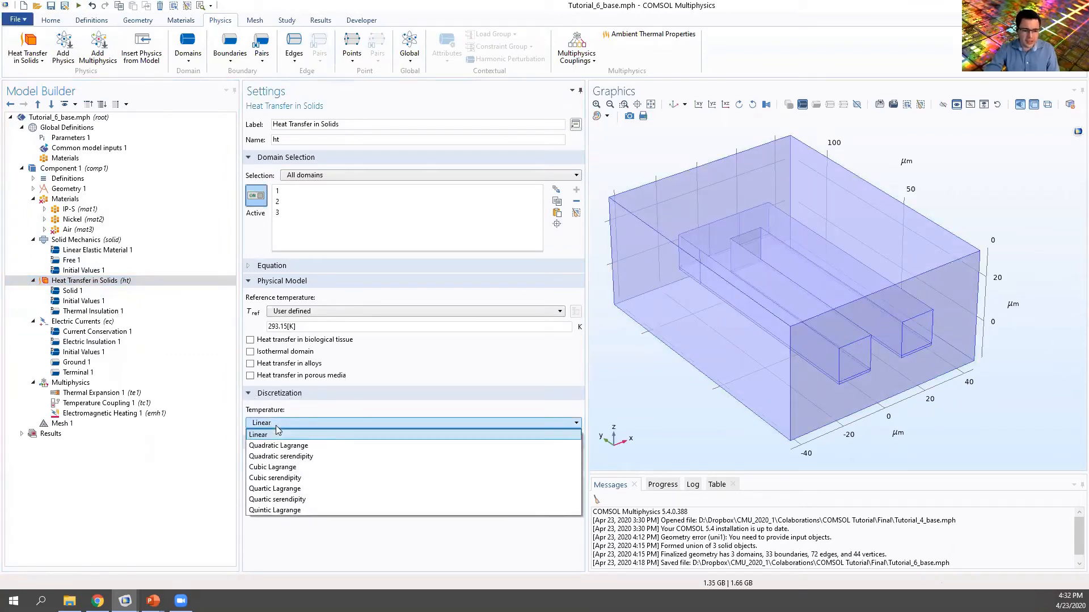
click(295, 446)
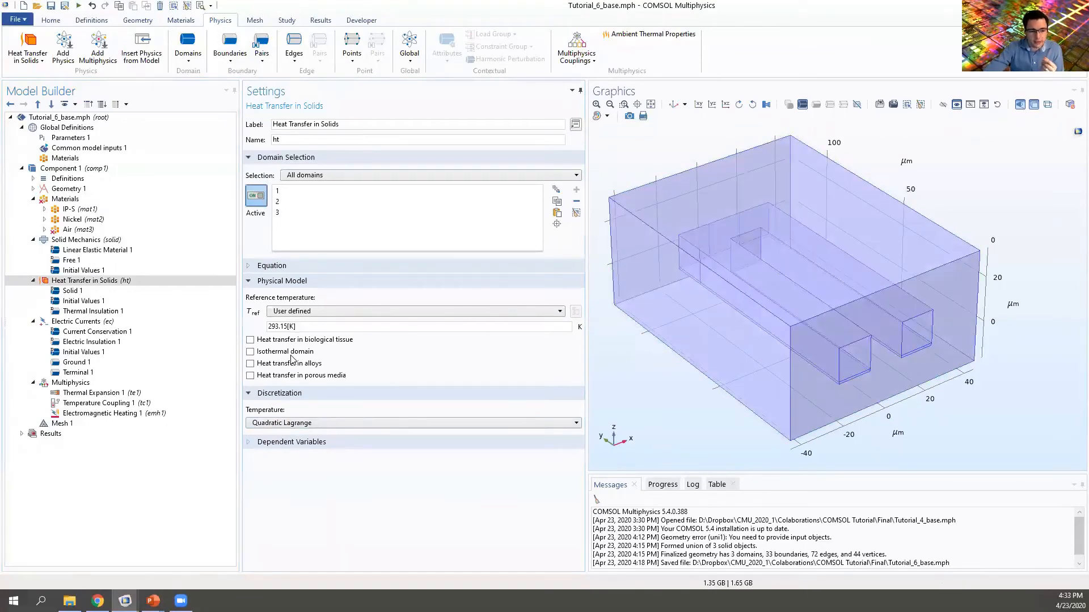
Review the default Solid 1, Initial Values 1 and Thermal Insulation 1 nodes of Heat Transfer in Solids
click(71, 291)
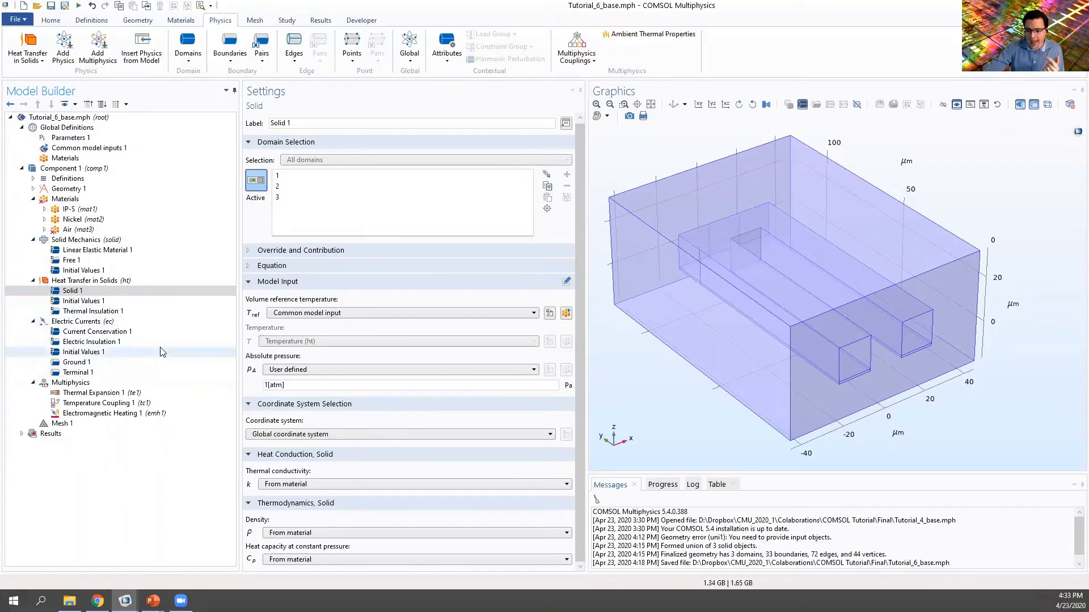
click(92, 302)
click(95, 311)
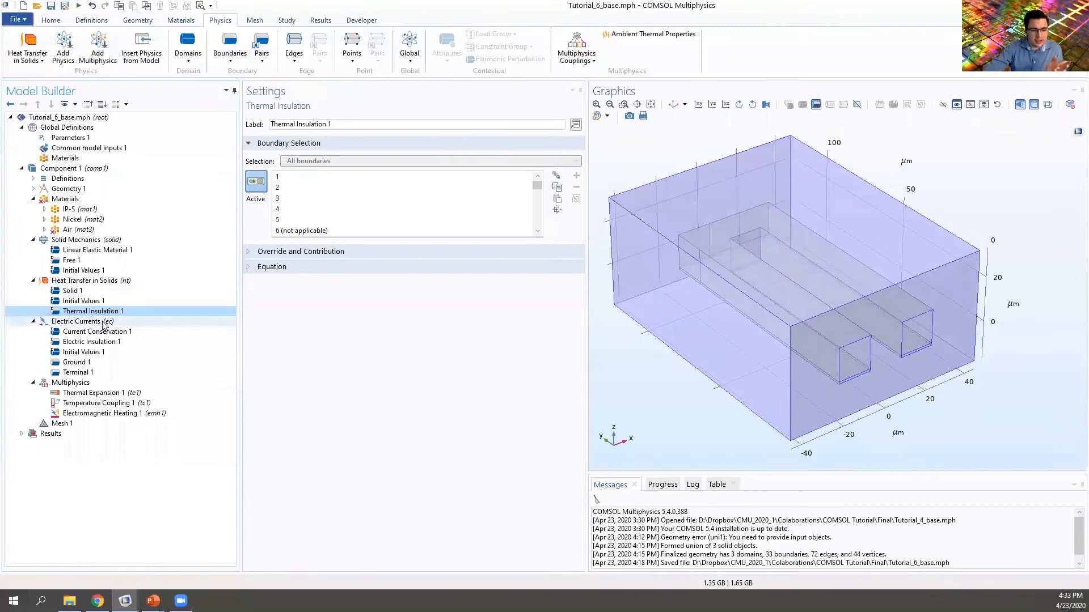
Add a Temperature condition to Heat Transfer in Solids on the four end faces of both beam legs, boundaries 7, 10, 24 and 26
right_click(65, 281)
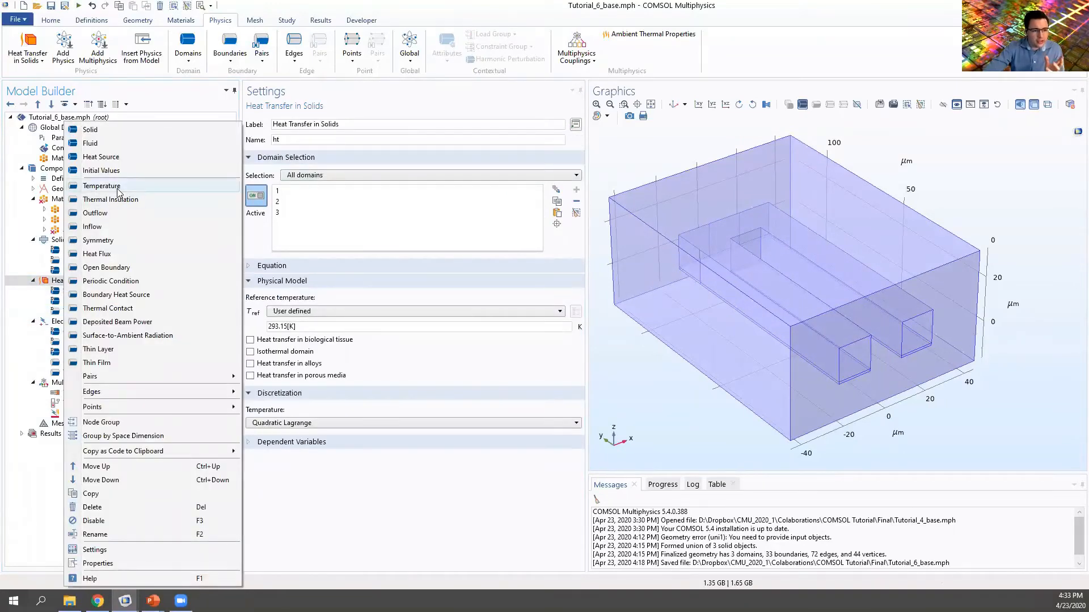
click(102, 187)
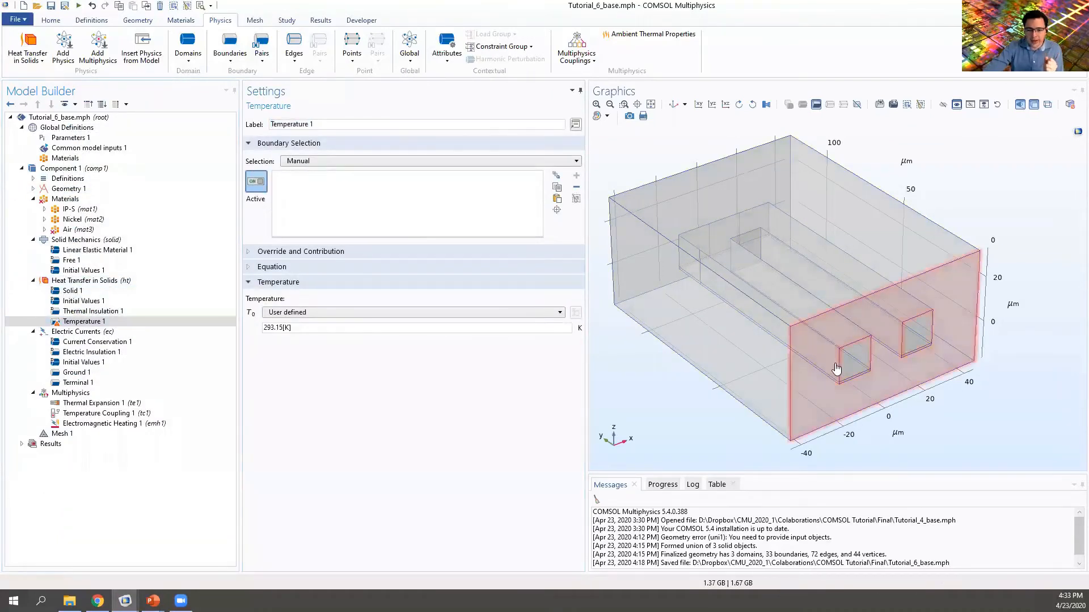
click(863, 361)
click(921, 339)
scroll(926, 358, up, 5)
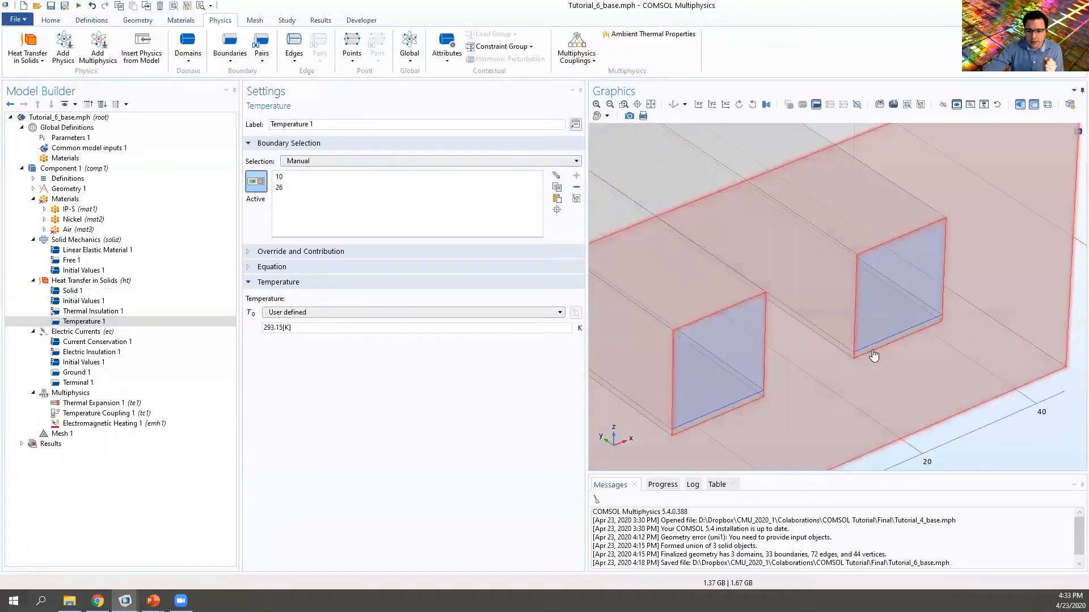
click(871, 347)
click(736, 407)
click(746, 407)
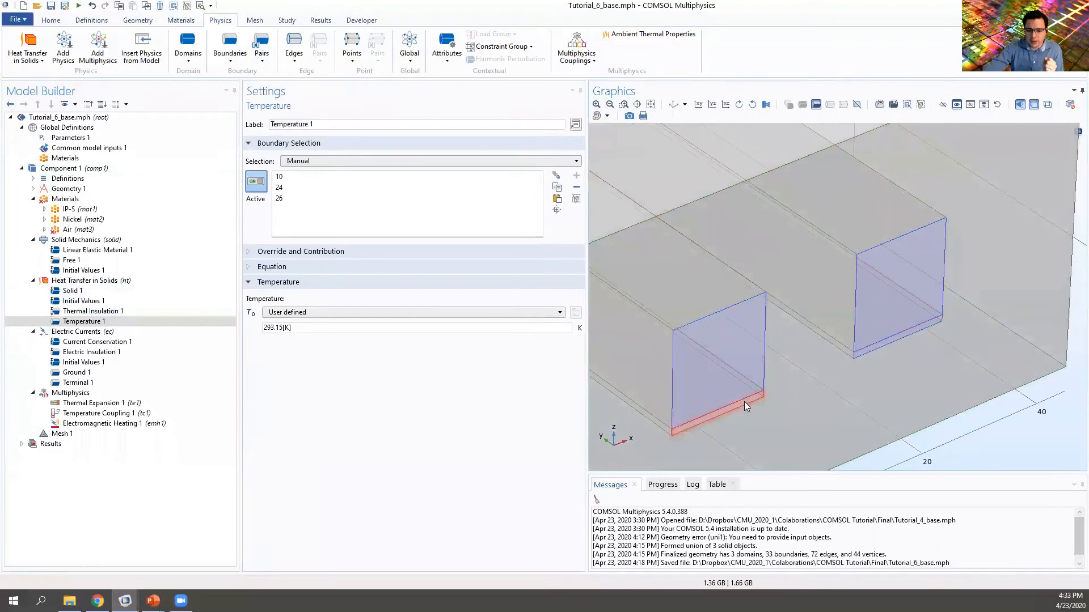
click(832, 174)
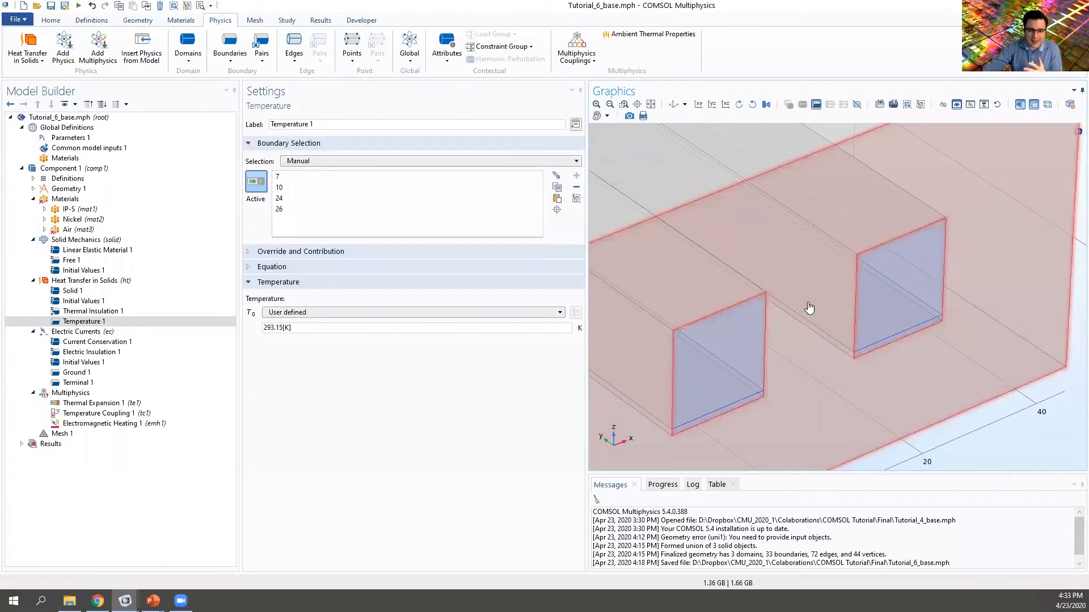
scroll(811, 265, down, 5)
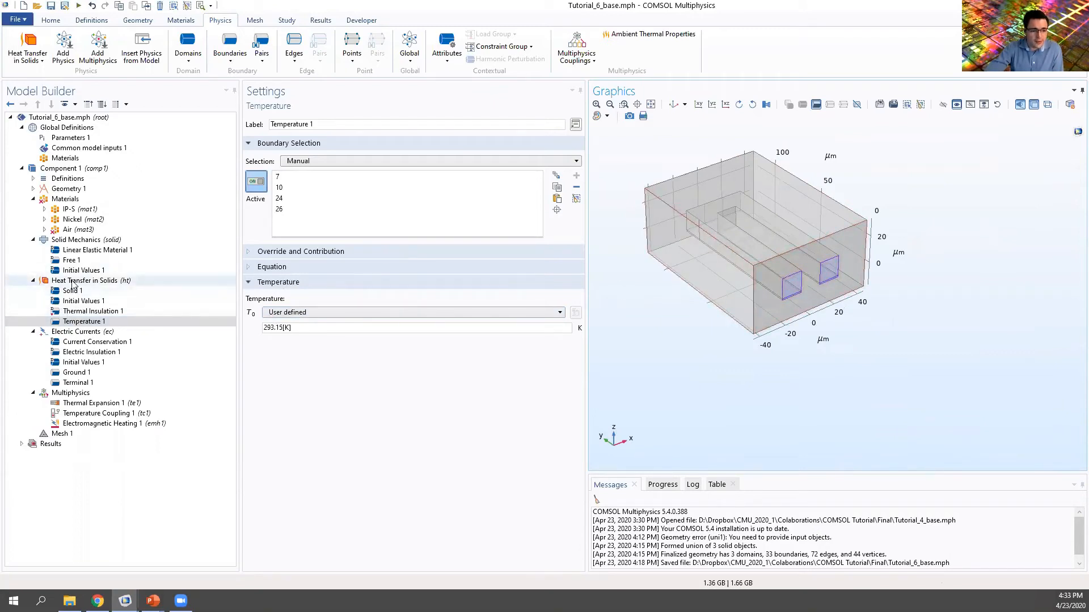
Compare the domain selections of Heat Transfer in Solids and Electric Currents, and recheck the faces assigned to Temperature 1
click(73, 281)
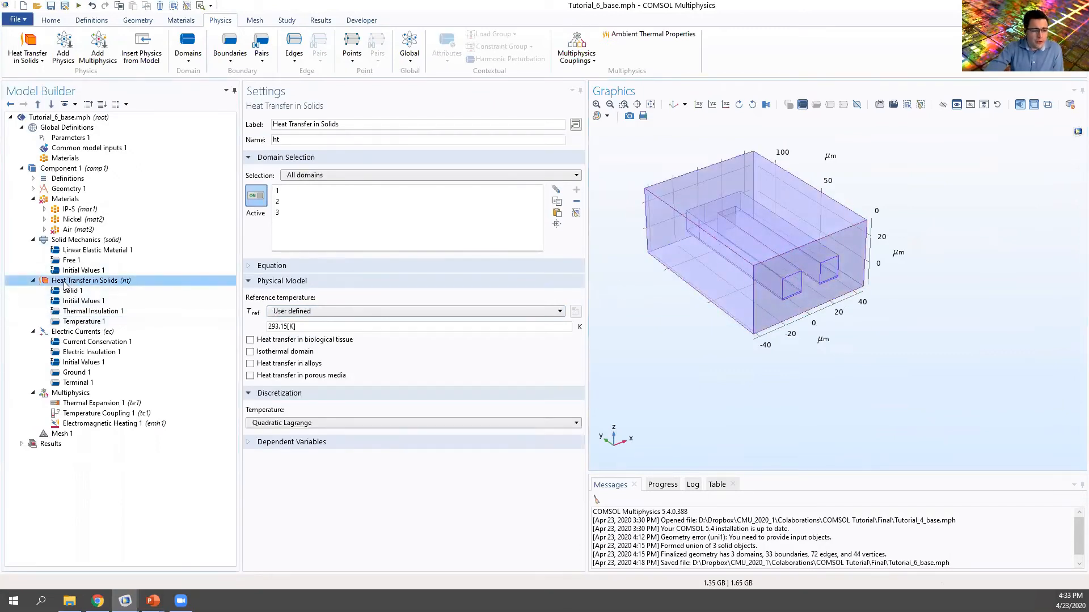
click(73, 332)
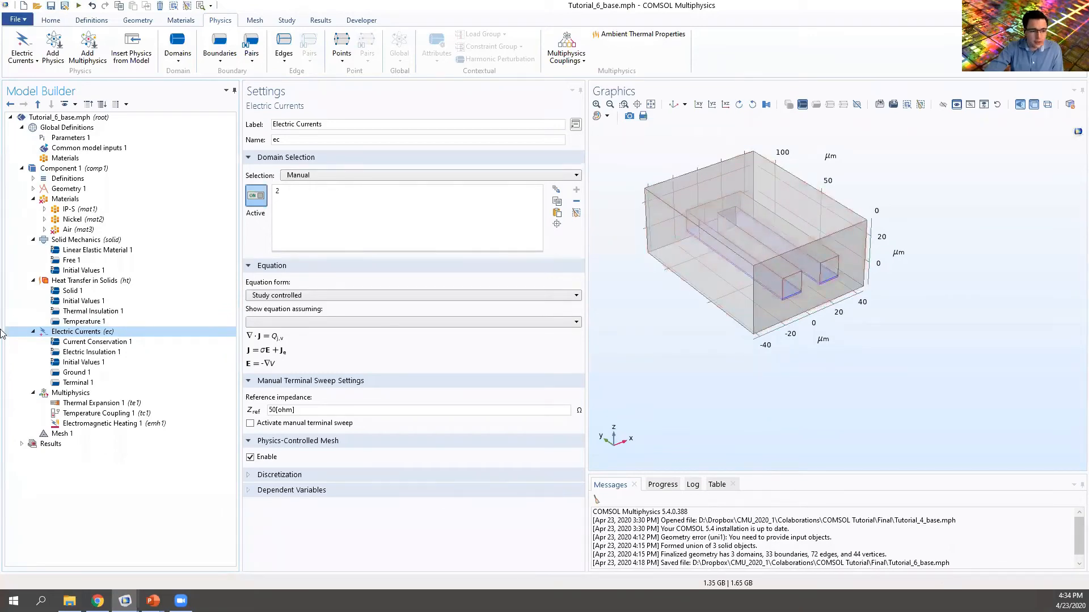
click(79, 280)
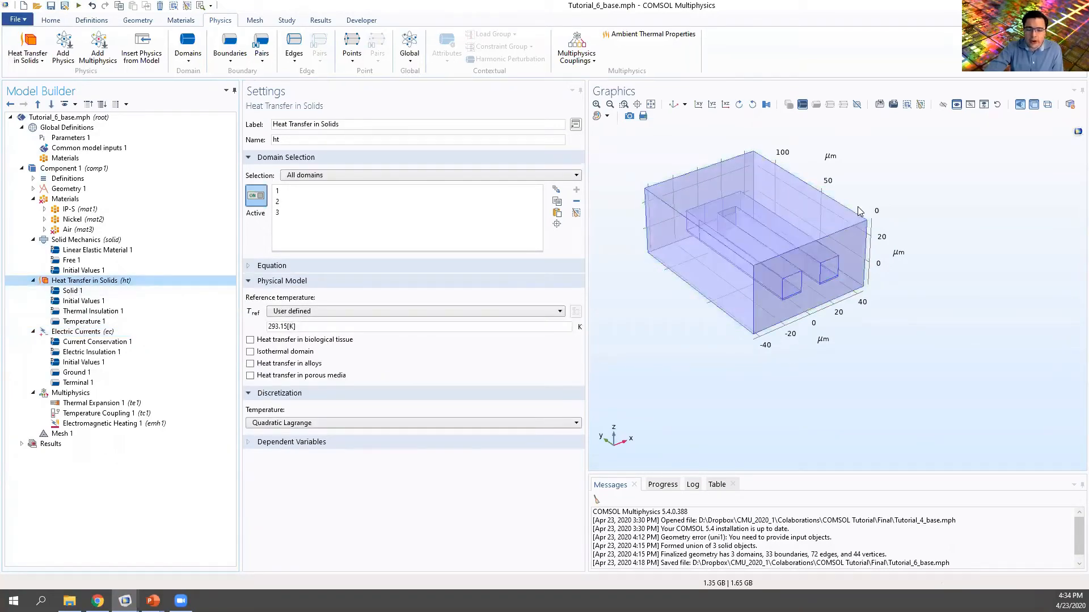
click(776, 226)
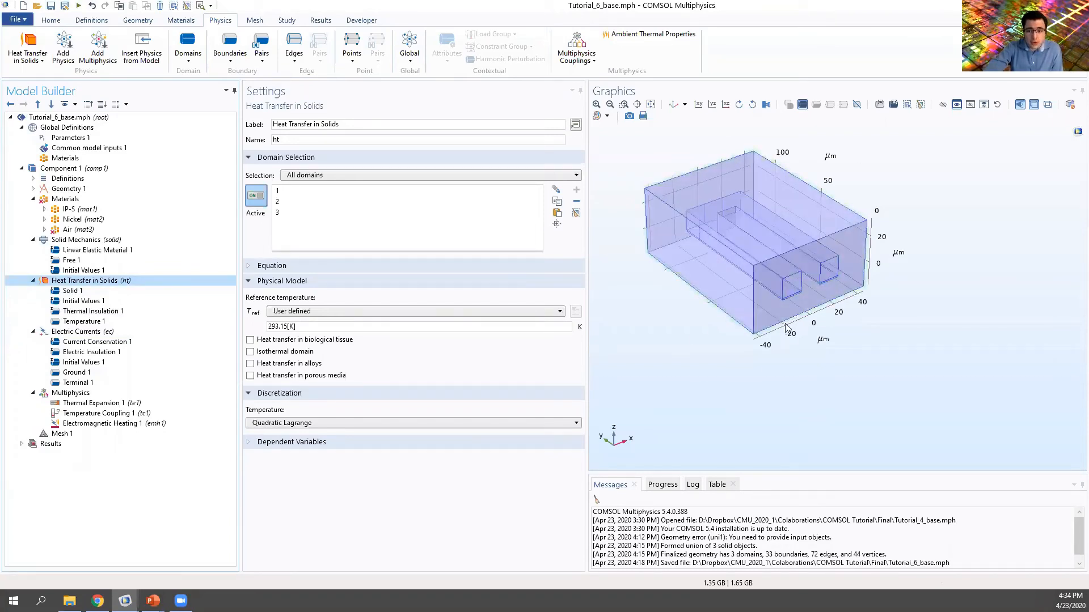
click(764, 317)
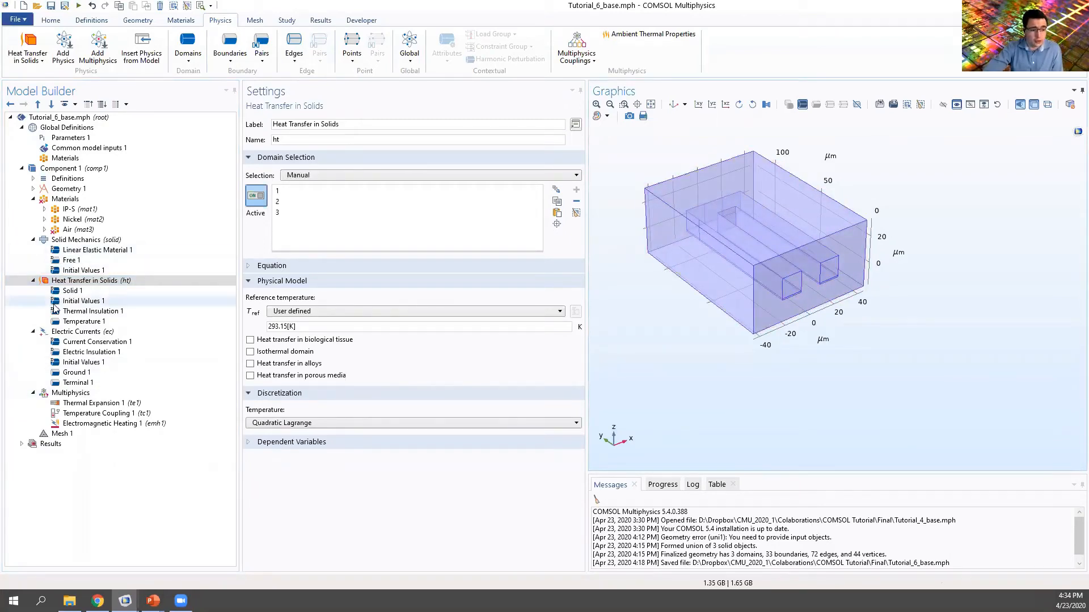
click(83, 321)
click(82, 322)
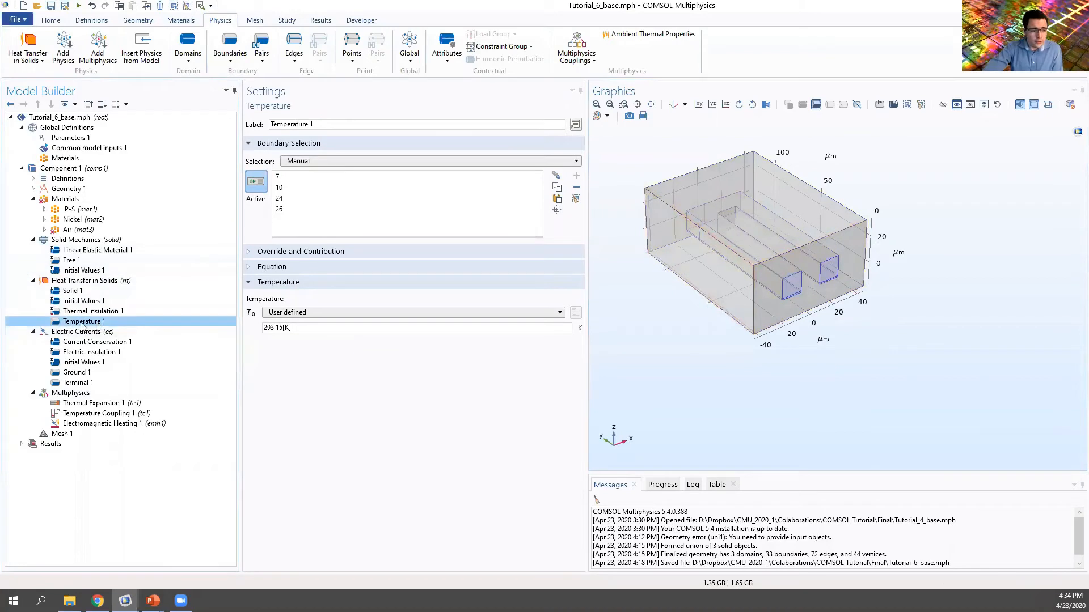
Check the heat transfer boundary conditions on the presentation slide and add a Fluid node to Heat Transfer in Solids in COMSOL
key(alt+Tab)
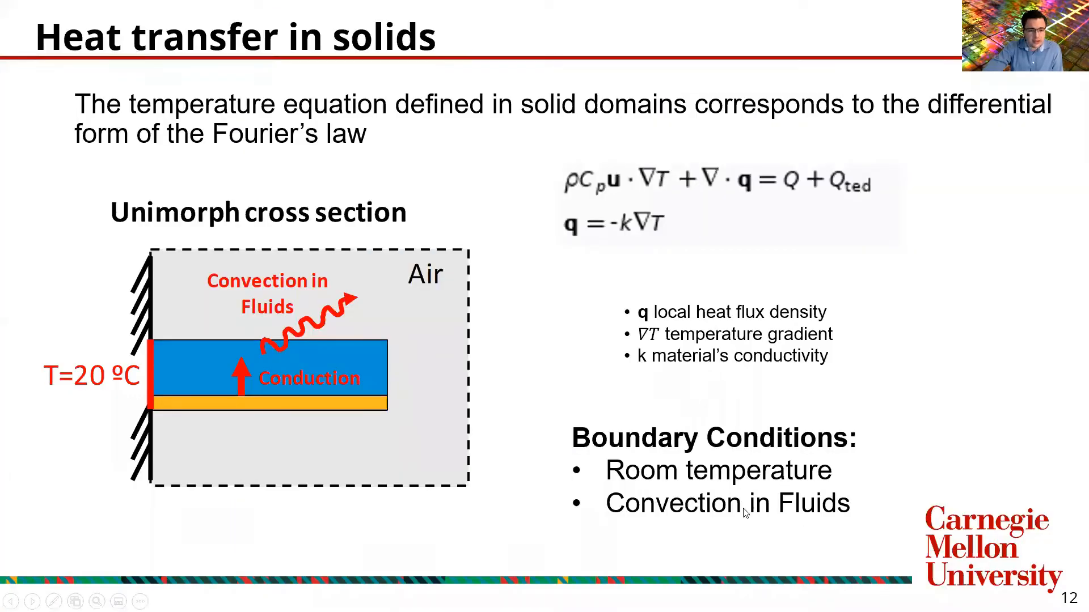
key(alt+Tab)
click(99, 280)
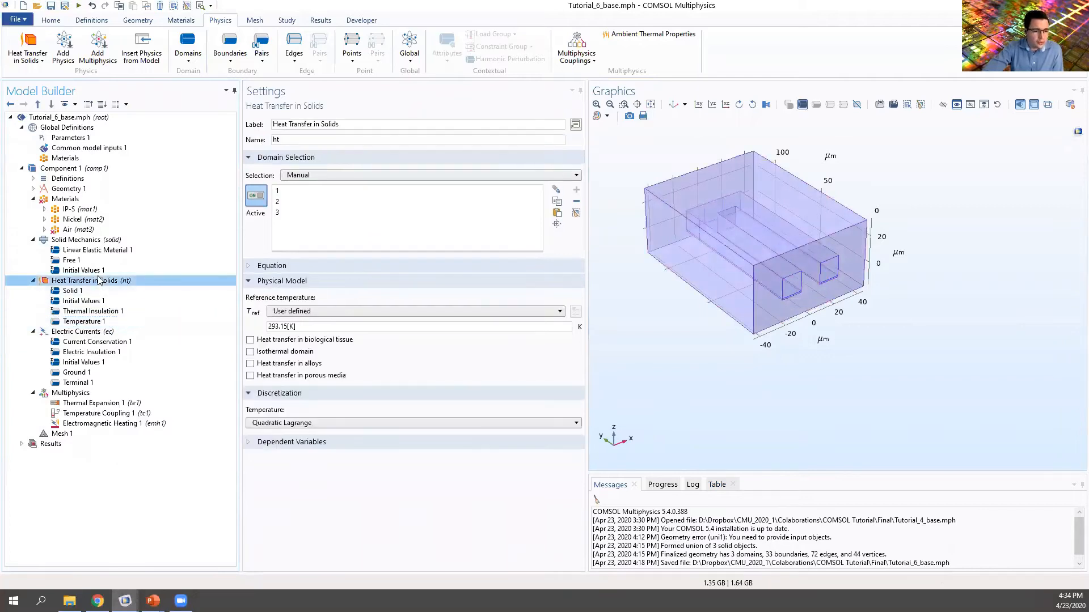
right_click(99, 280)
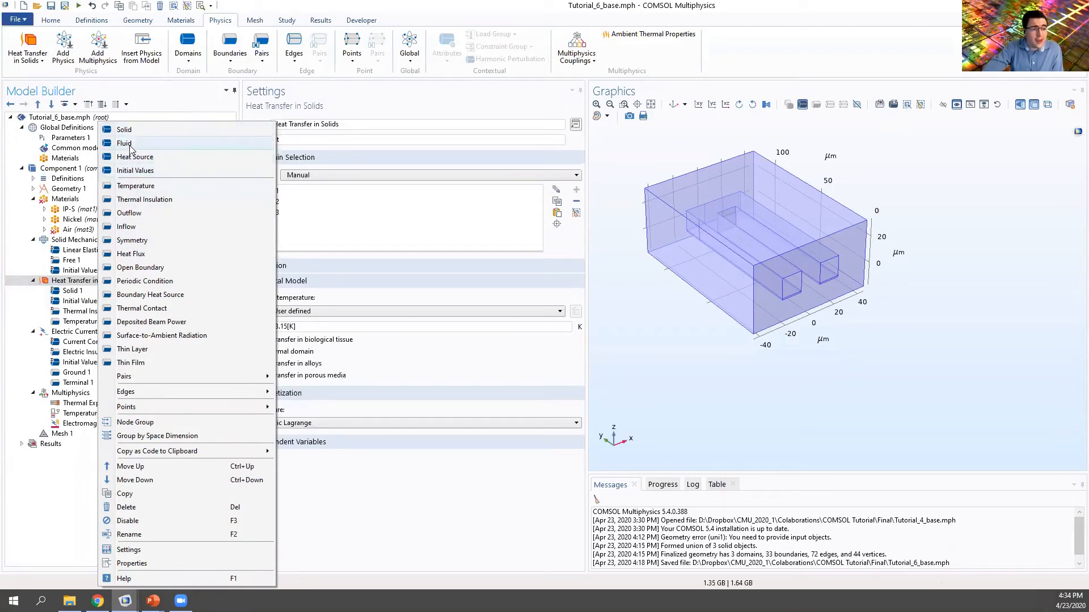
click(130, 143)
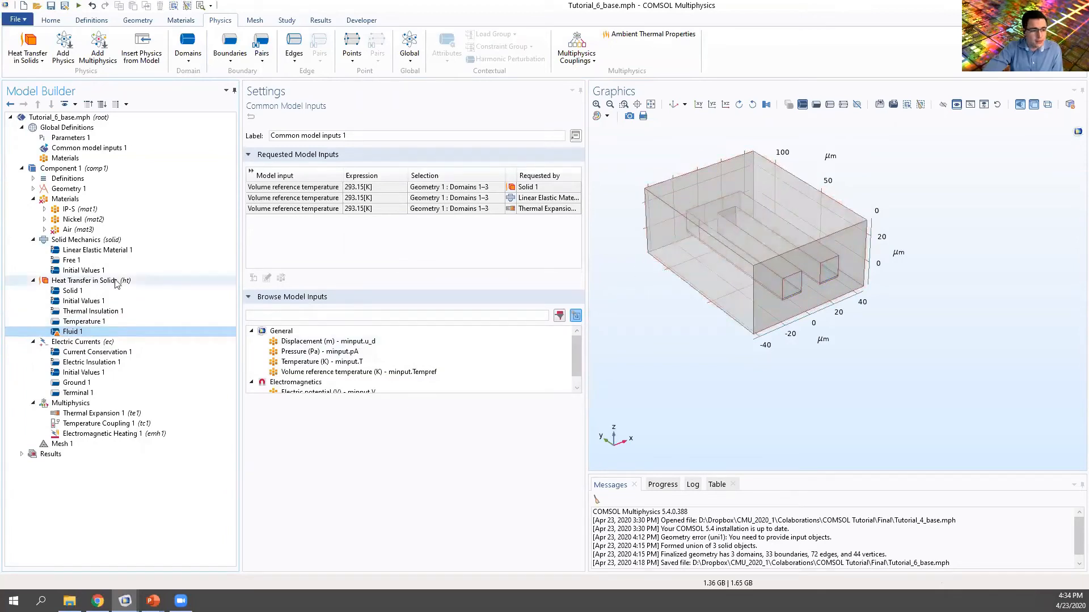
Check which domain the Air material covers and assign the surrounding air block, domain 1, to Fluid 1
click(87, 282)
click(71, 229)
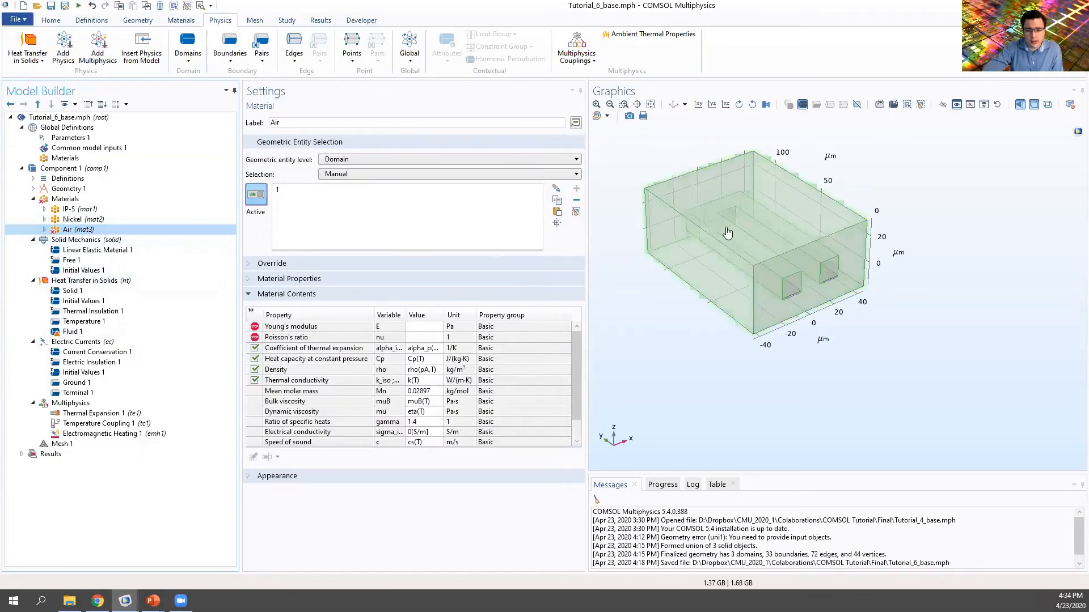
click(677, 197)
click(677, 197)
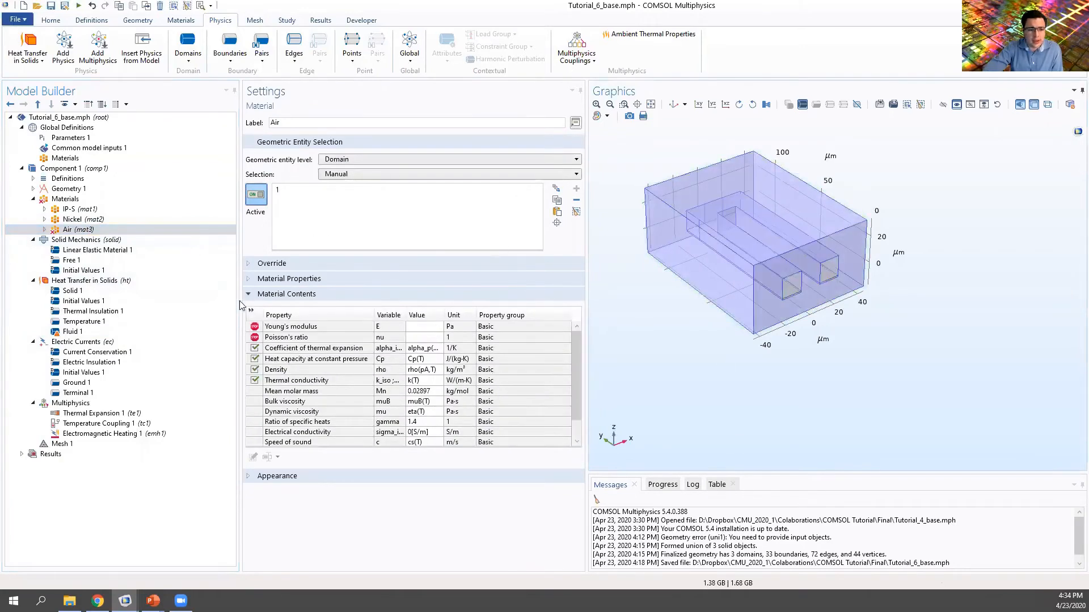
click(69, 231)
click(73, 332)
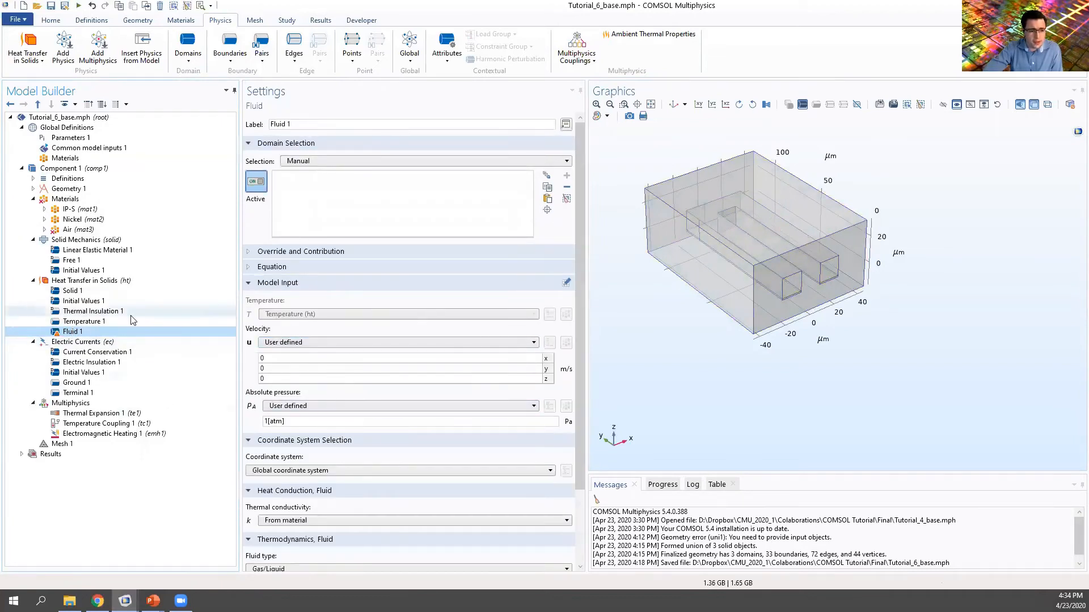
click(808, 204)
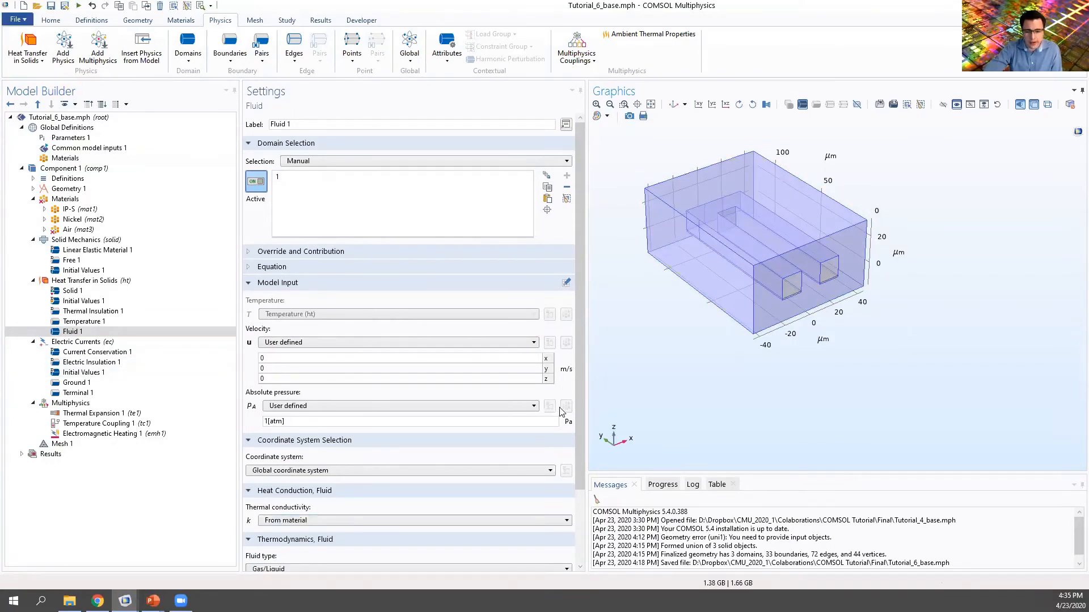
Set the thermodynamic fluid type of Fluid 1 to Moist air
scroll(583, 407, down, 3)
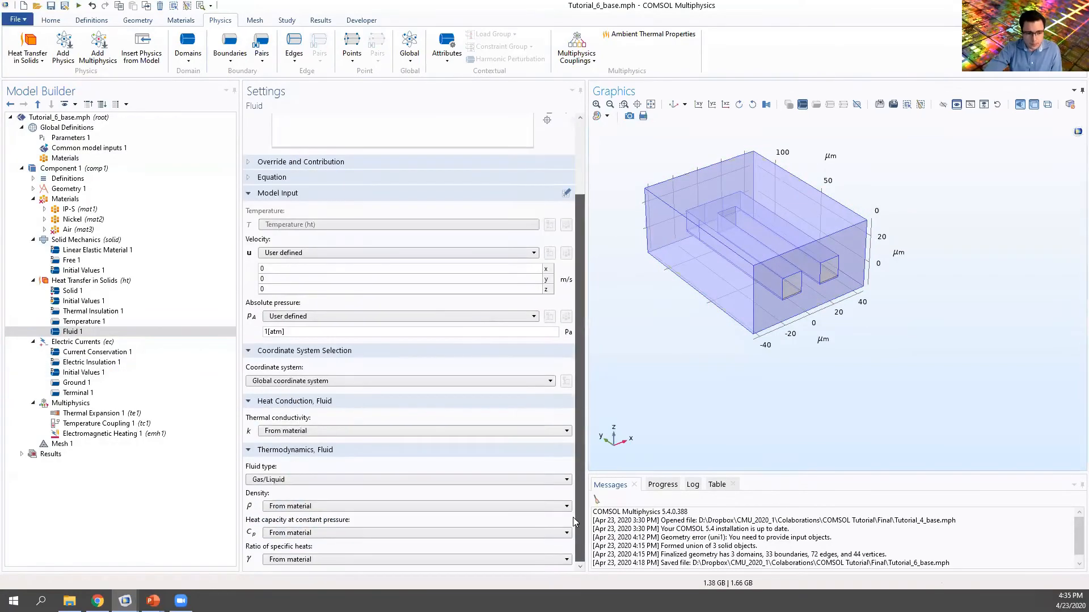
click(272, 482)
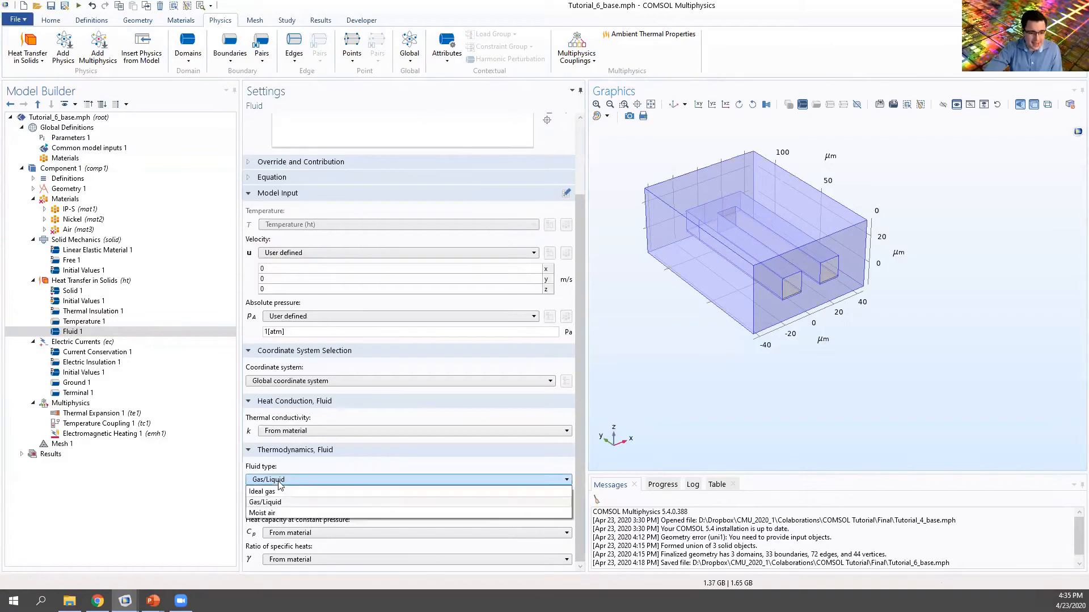
click(277, 513)
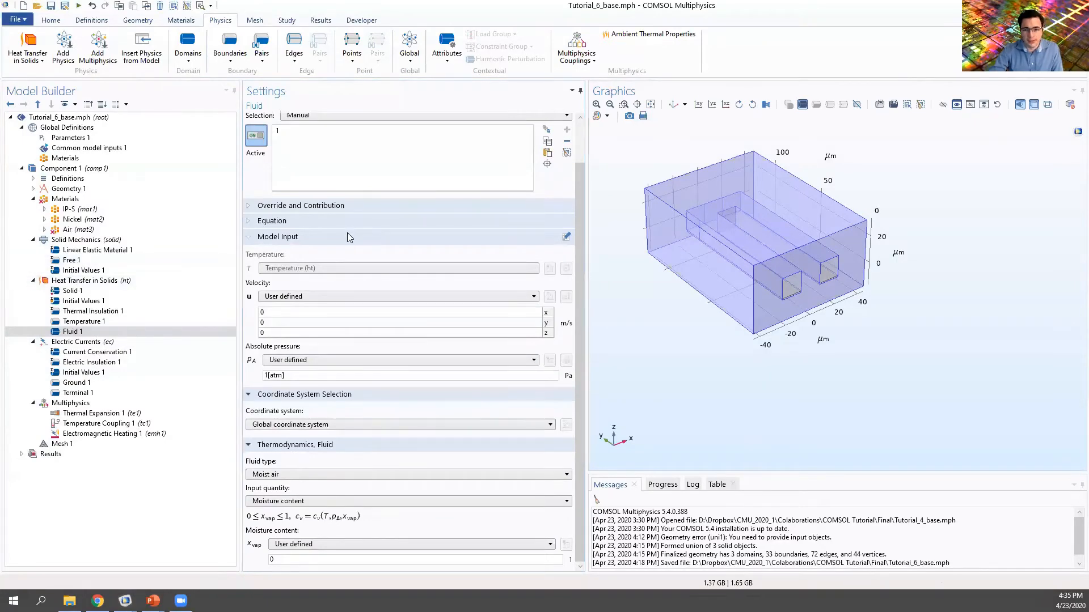
Switch to the presentation, view the Solid Mechanics – Structural Mechanics slide, and return to COMSOL
key(alt+Tab)
click(253, 253)
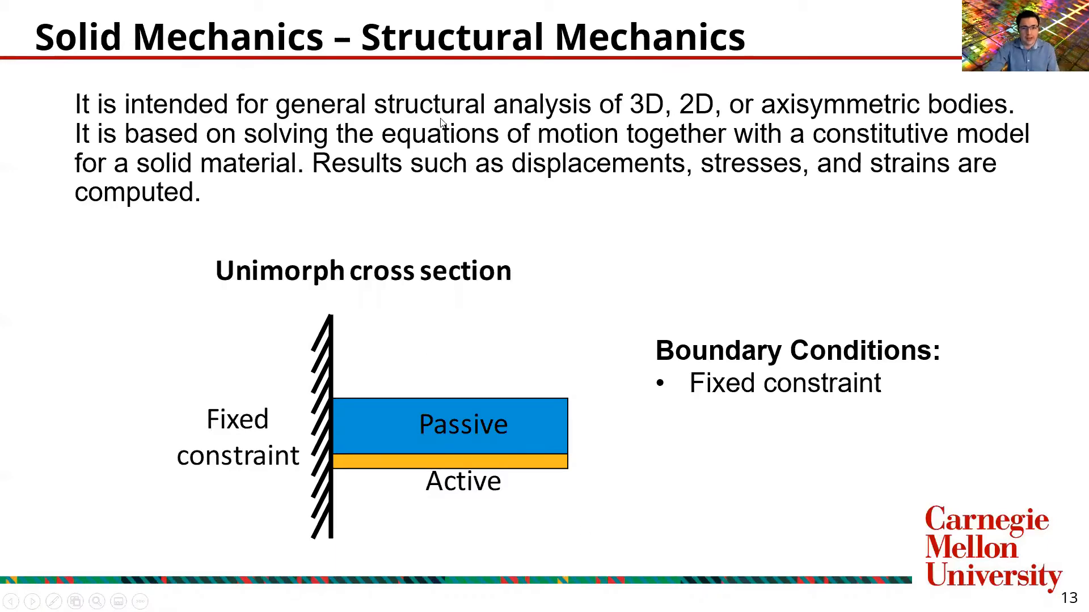
key(alt+Tab)
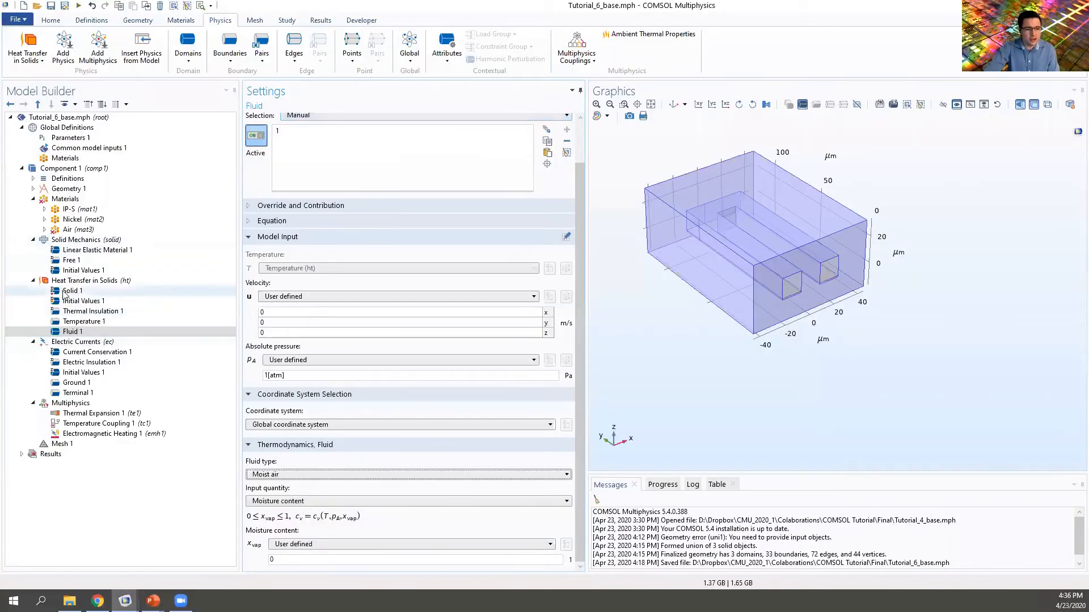
Remove the surrounding air block, domain 1, from Solid Mechanics and review the Linear Elastic Material 1 and Initial Values 1 settings
click(59, 241)
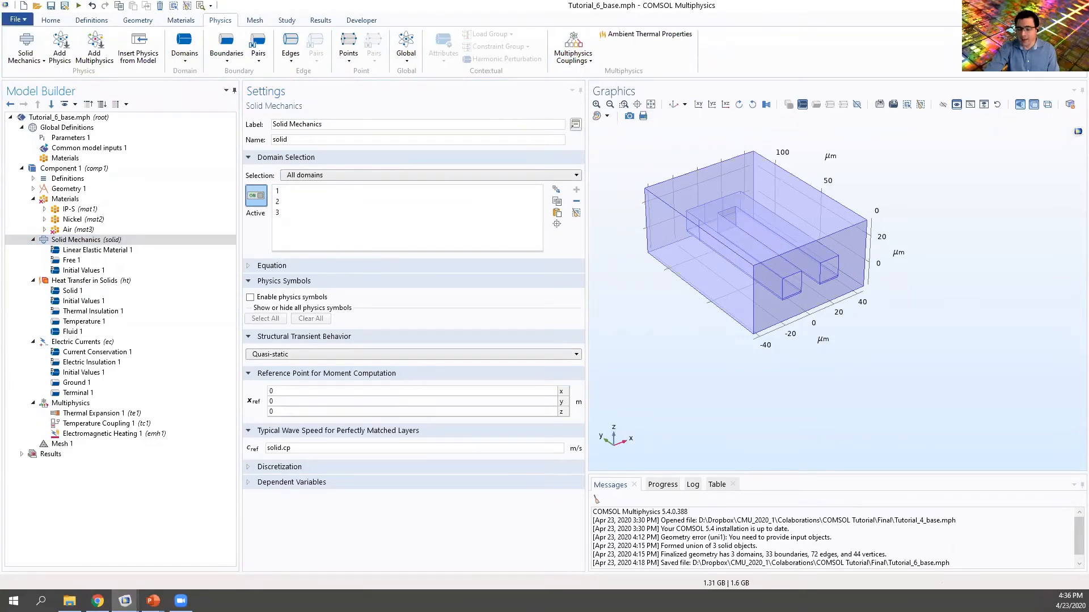
click(662, 214)
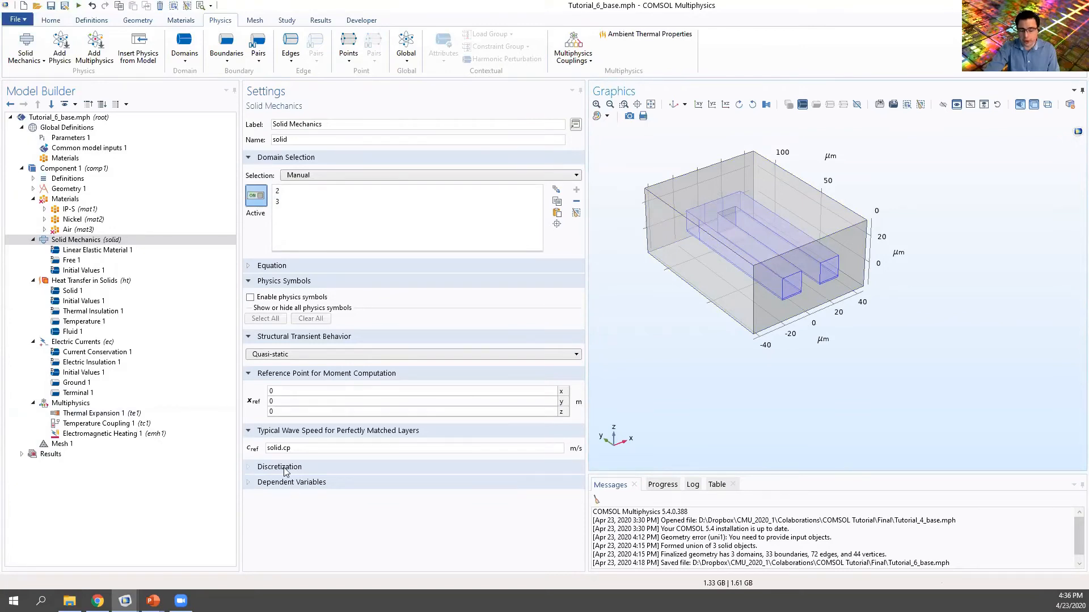
click(74, 250)
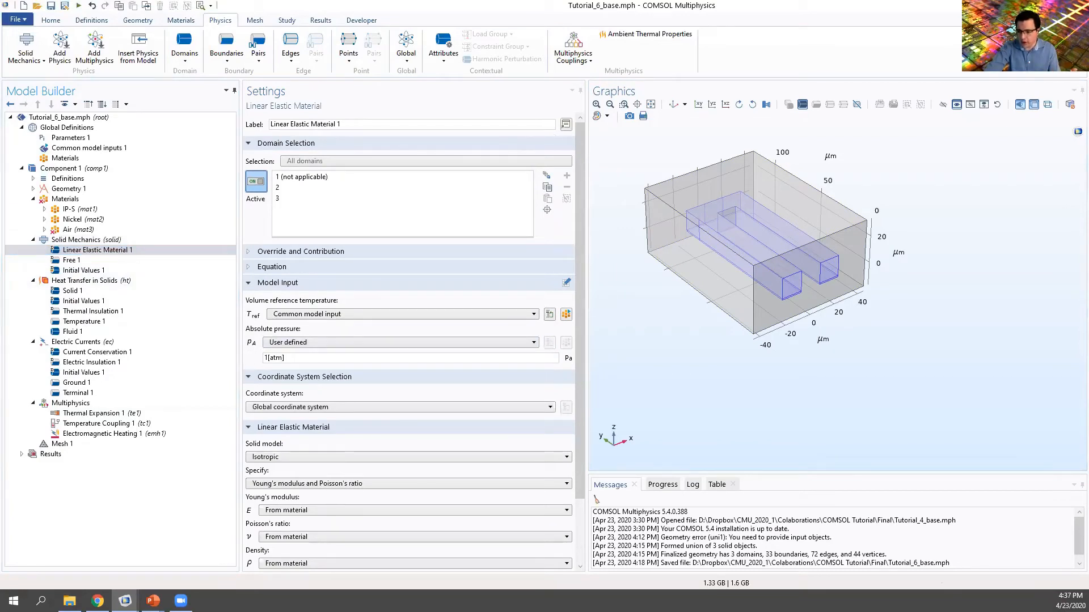
scroll(289, 533, down, 3)
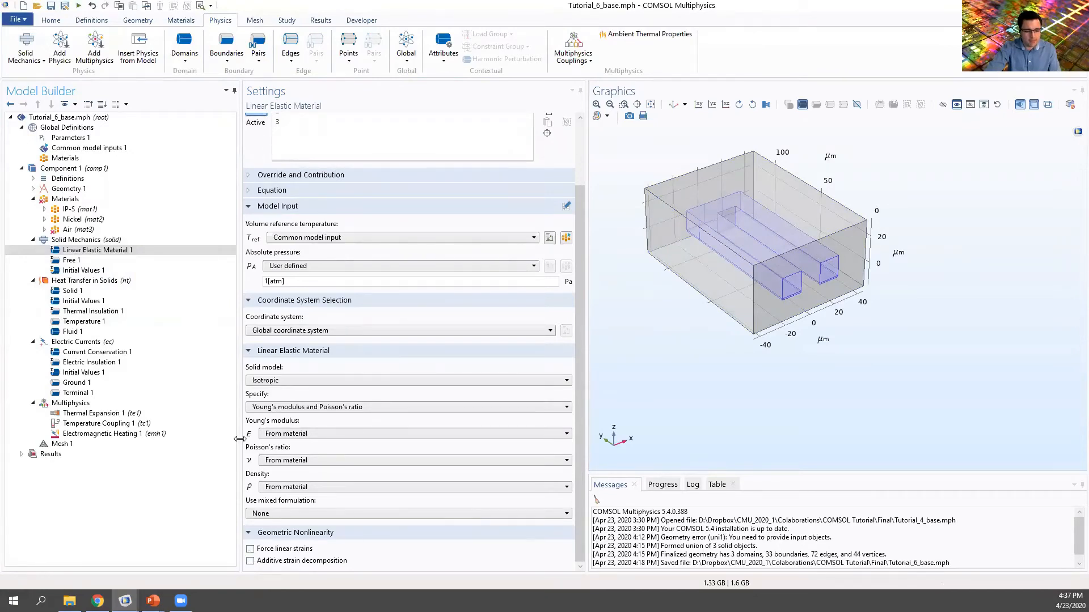
click(85, 260)
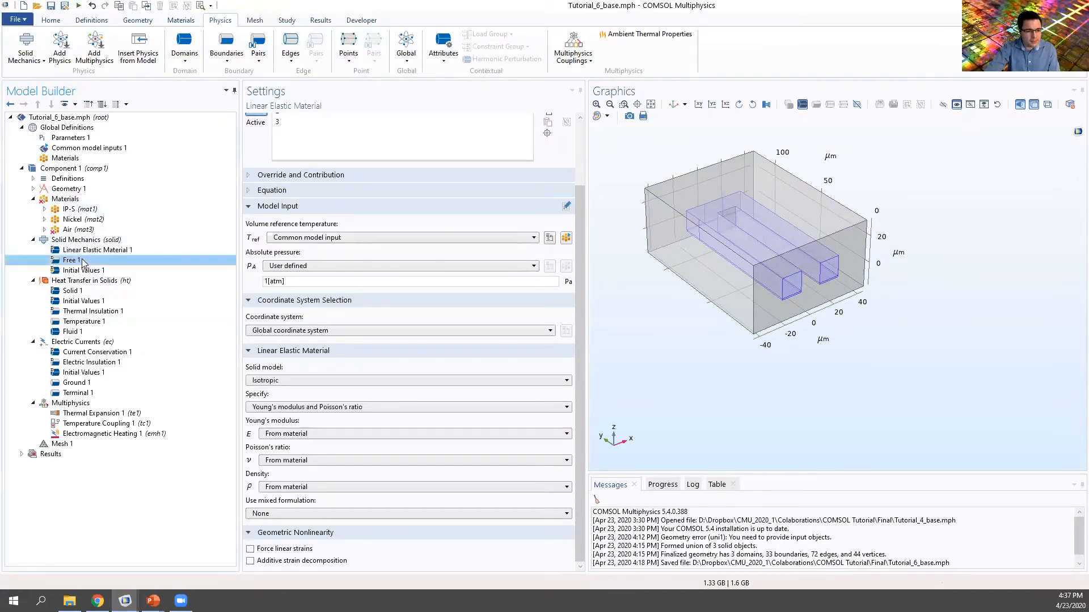
click(86, 251)
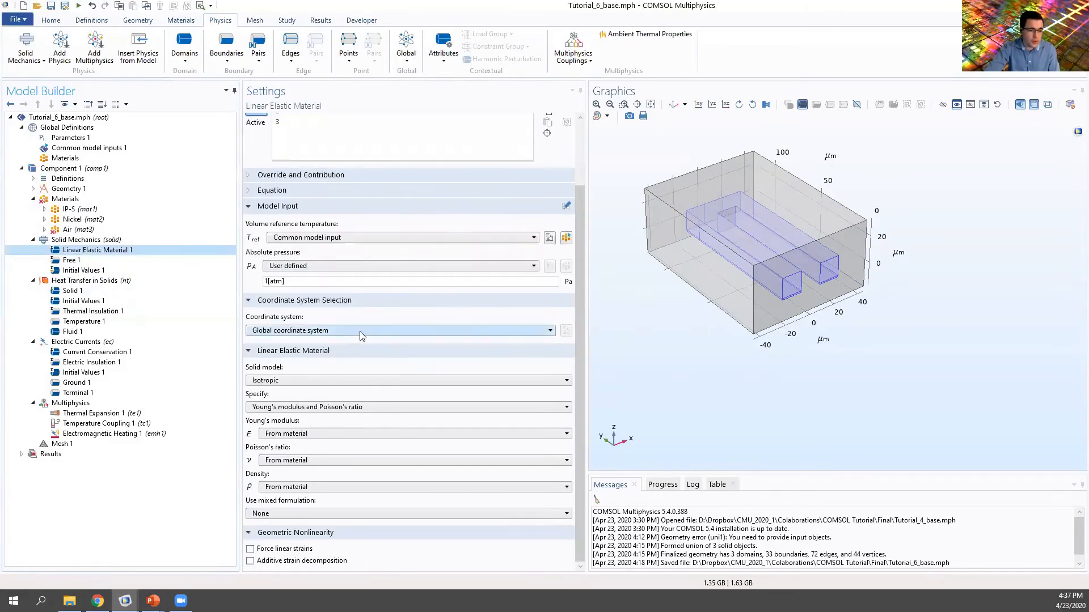
click(81, 270)
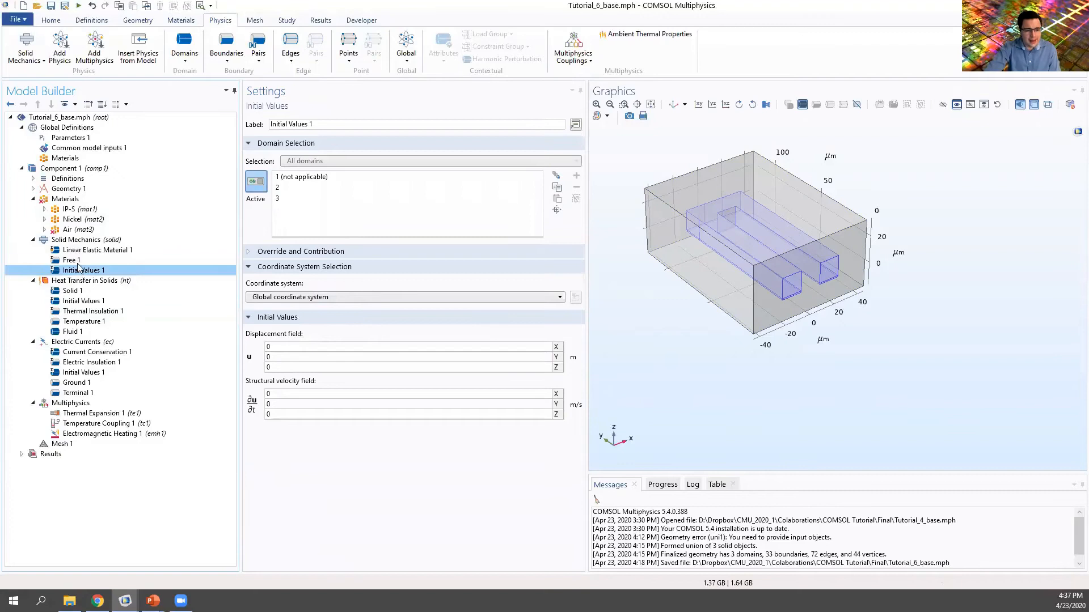
Add a Fixed Constraint to Solid Mechanics and assign the front end faces of both bilayer arms, boundaries 7, 10, 24 and 26
right_click(71, 241)
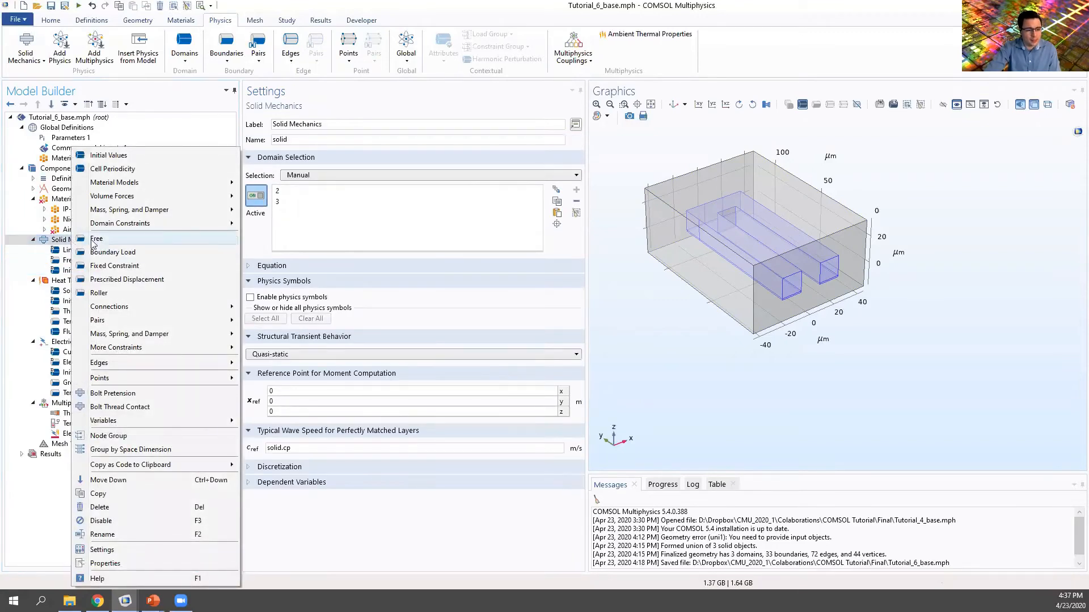
click(109, 268)
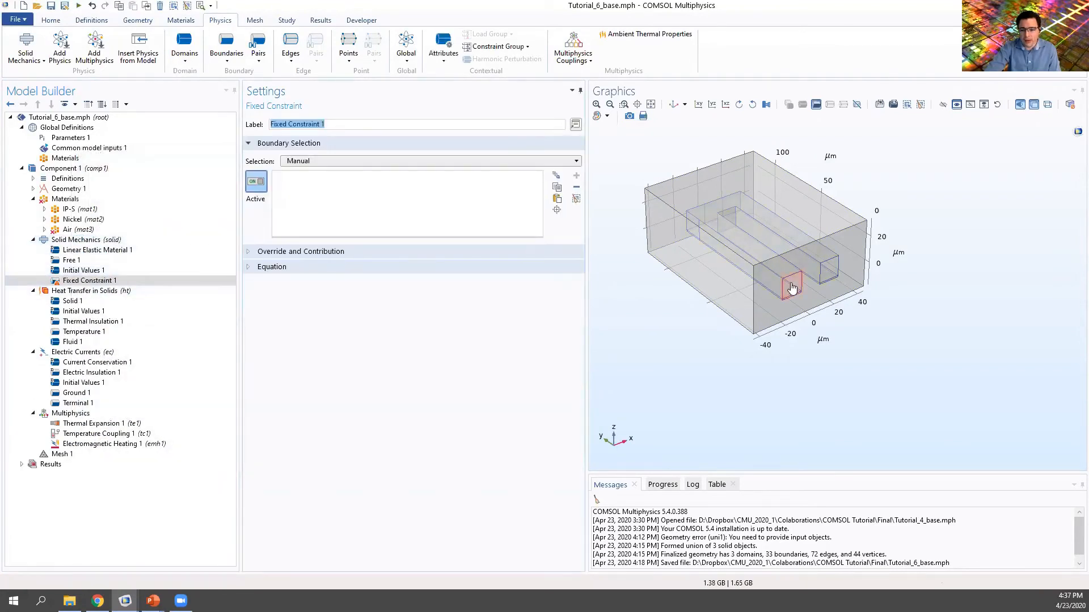
scroll(807, 288, up, 5)
click(735, 260)
click(874, 268)
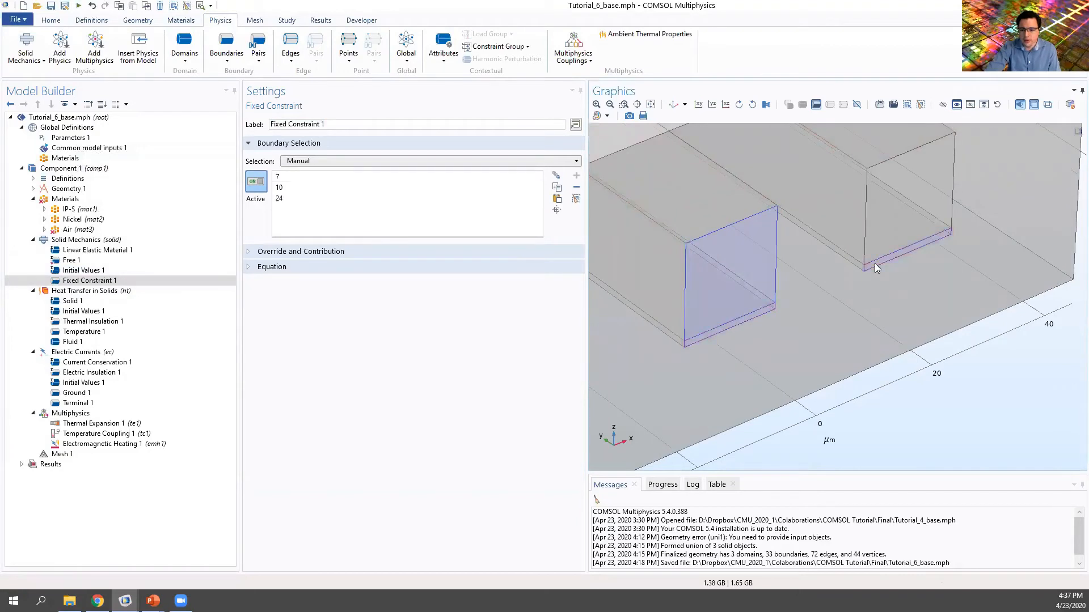
click(875, 230)
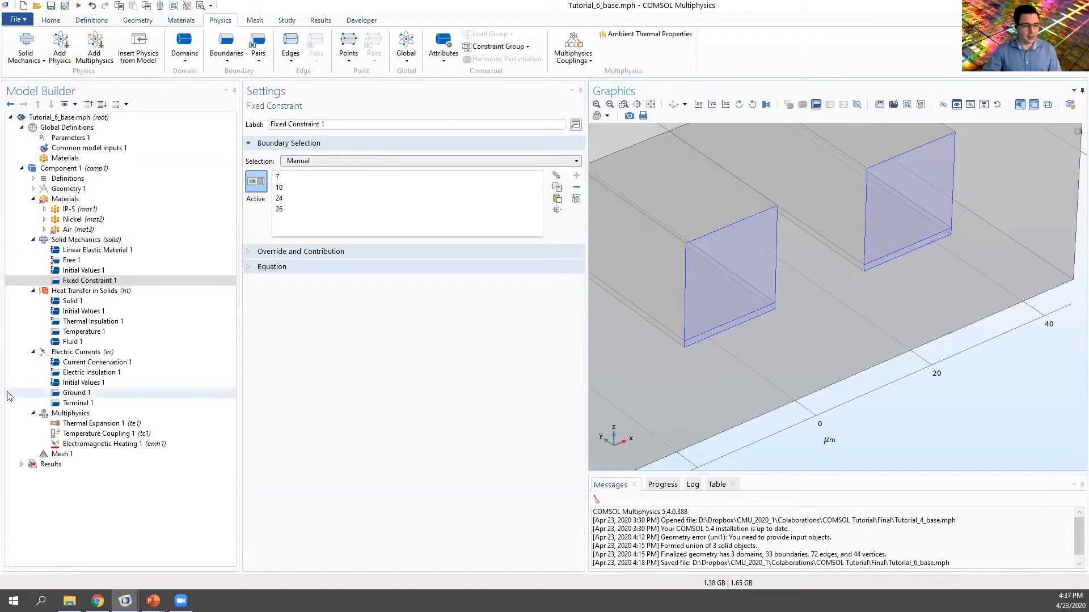
Examine the Thermal Expansion 1 multiphysics coupling, including its domains, thermal expansion properties and the coupled Heat Transfer in Solids interface
click(65, 422)
click(64, 414)
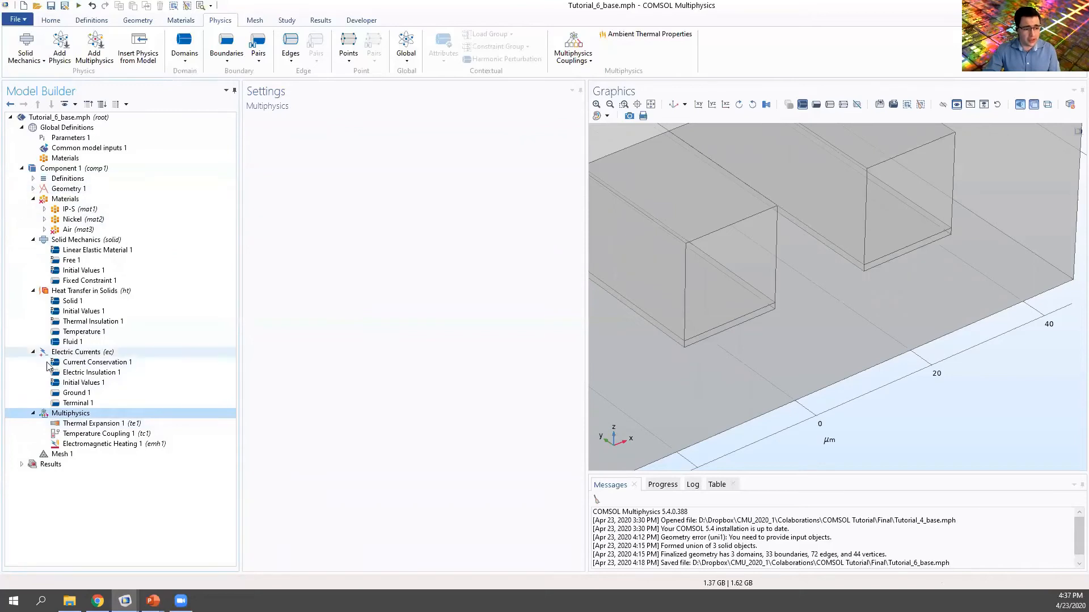
click(66, 427)
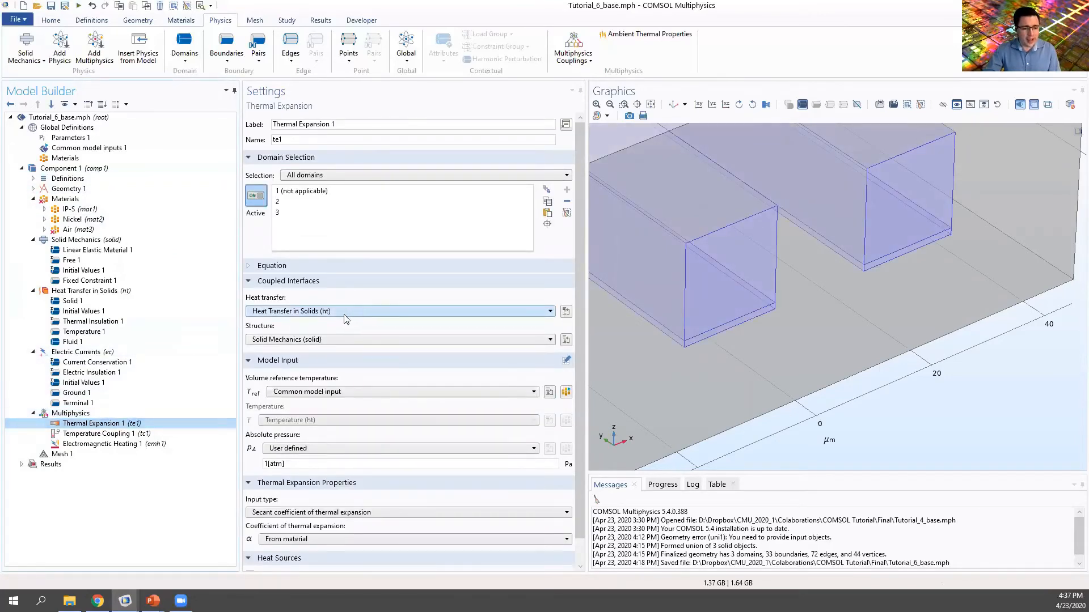
scroll(581, 386, down, 1)
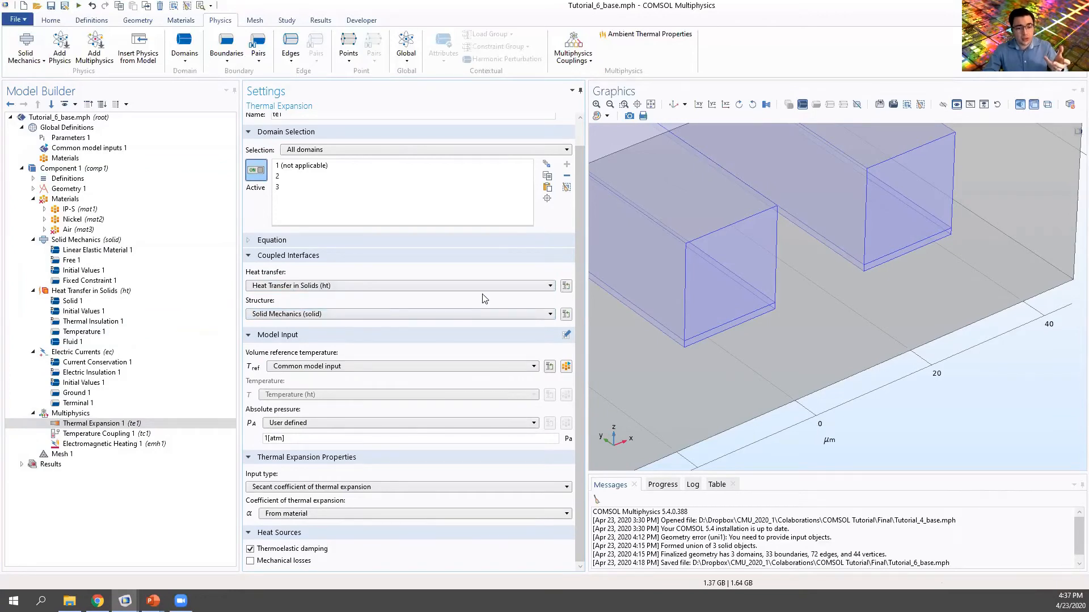
click(566, 286)
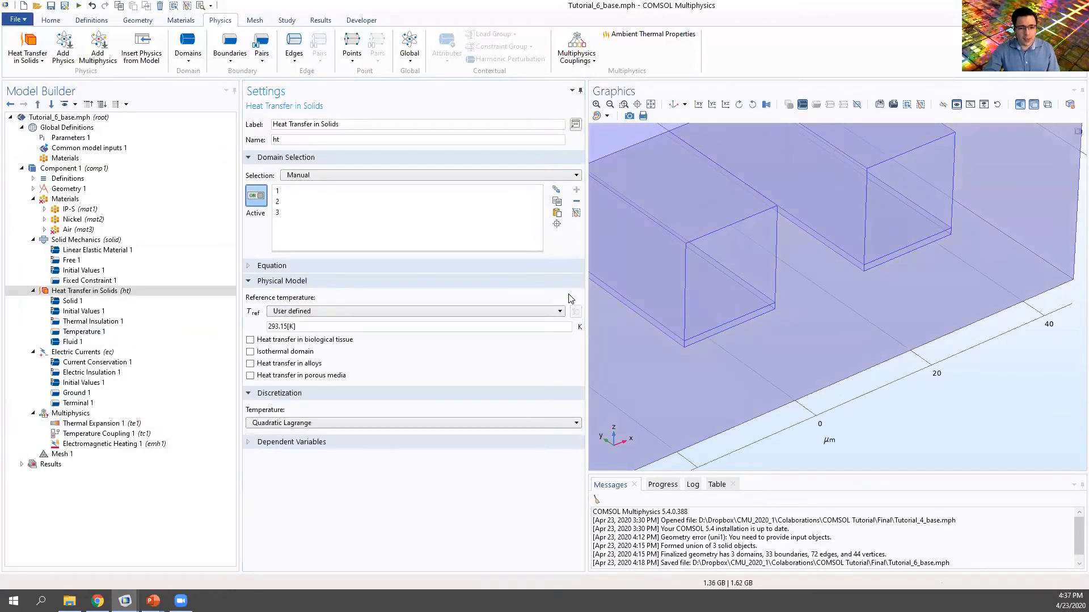
click(65, 413)
click(64, 426)
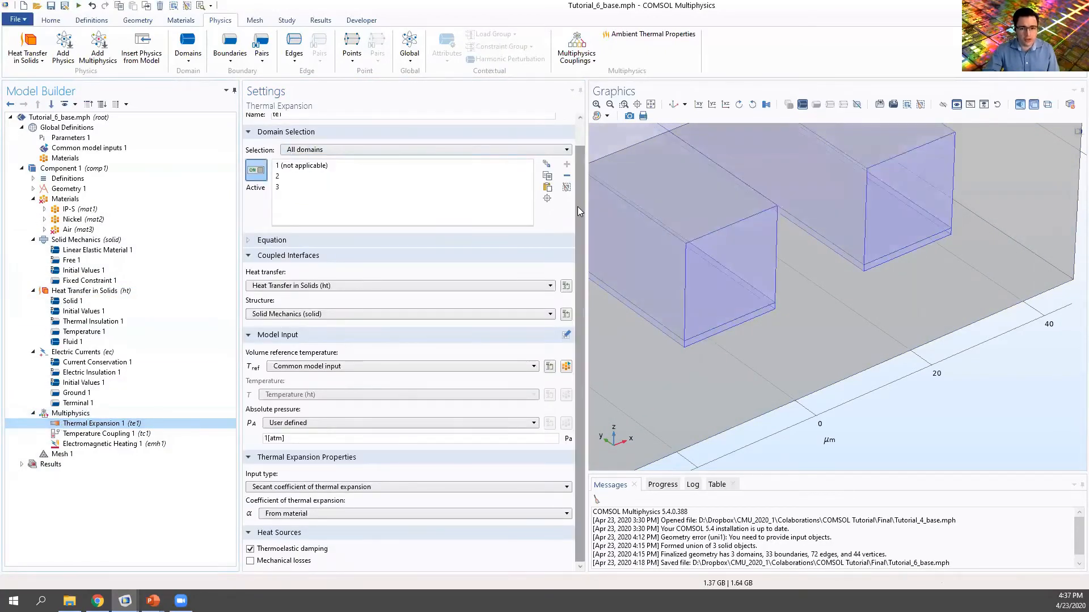
scroll(578, 206, up, 1)
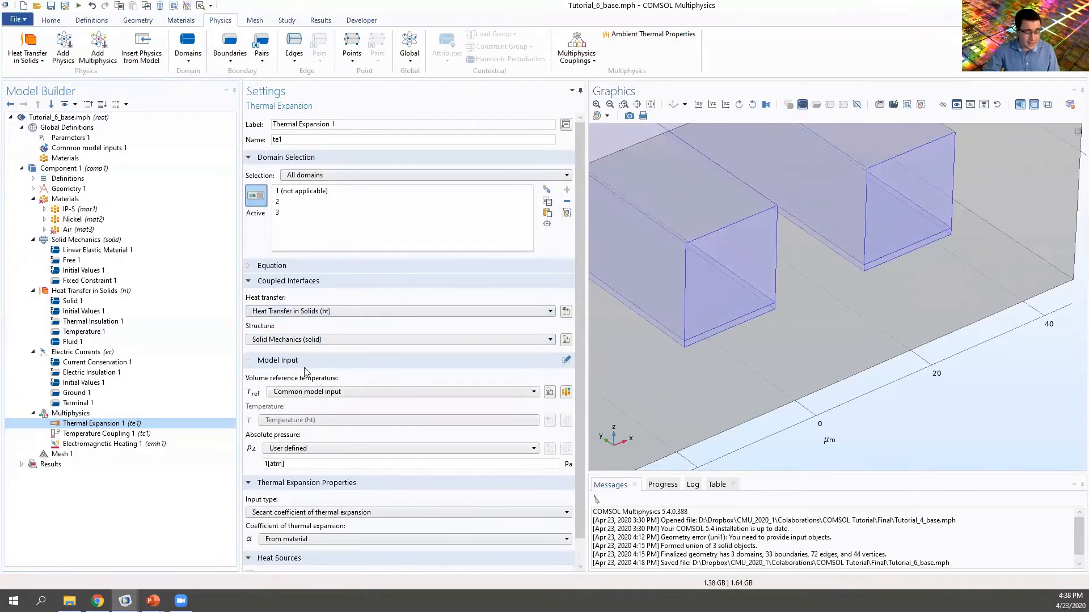
Include mechanical losses as a heat source in the Thermal Expansion 1 coupling
scroll(332, 463, down, 1)
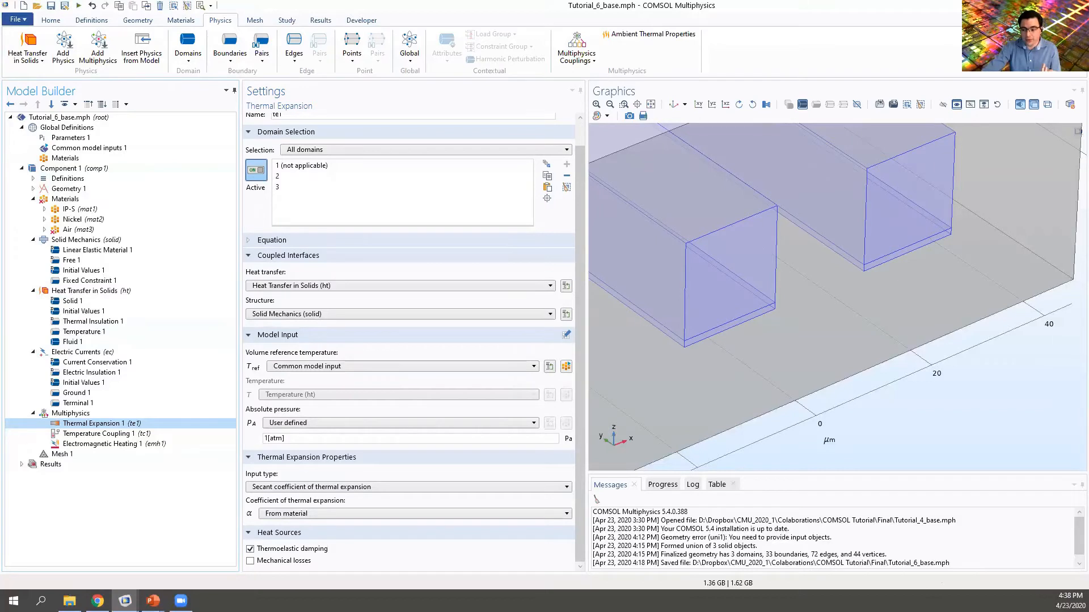
scroll(832, 286, down, 5)
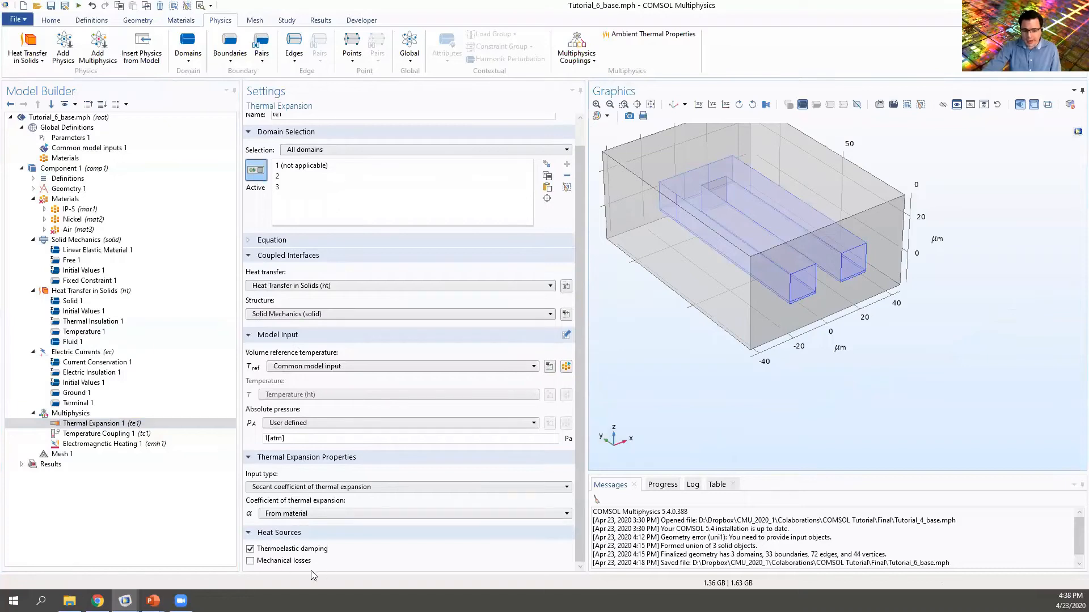
click(250, 561)
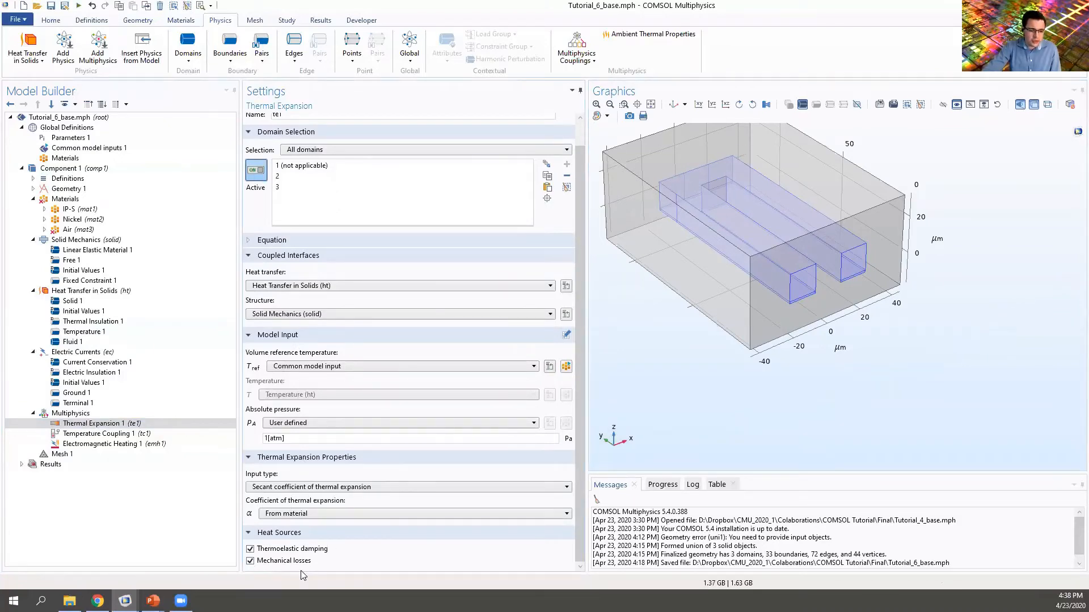
Check the Temperature Coupling 1 and Electromagnetic Heating 1 settings and build the whole physics-controlled mesh
click(74, 434)
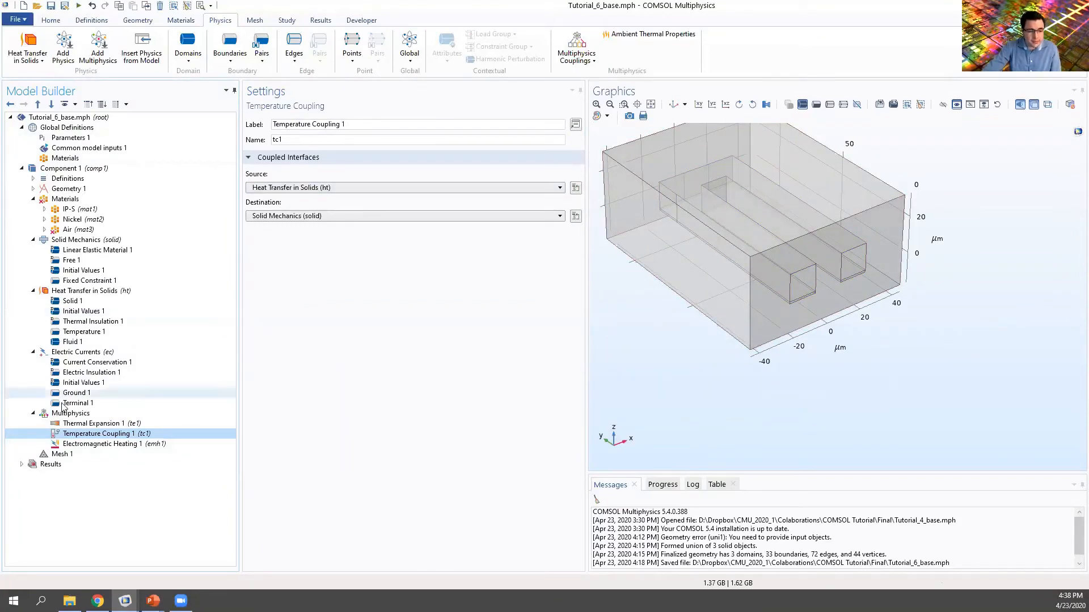
click(99, 444)
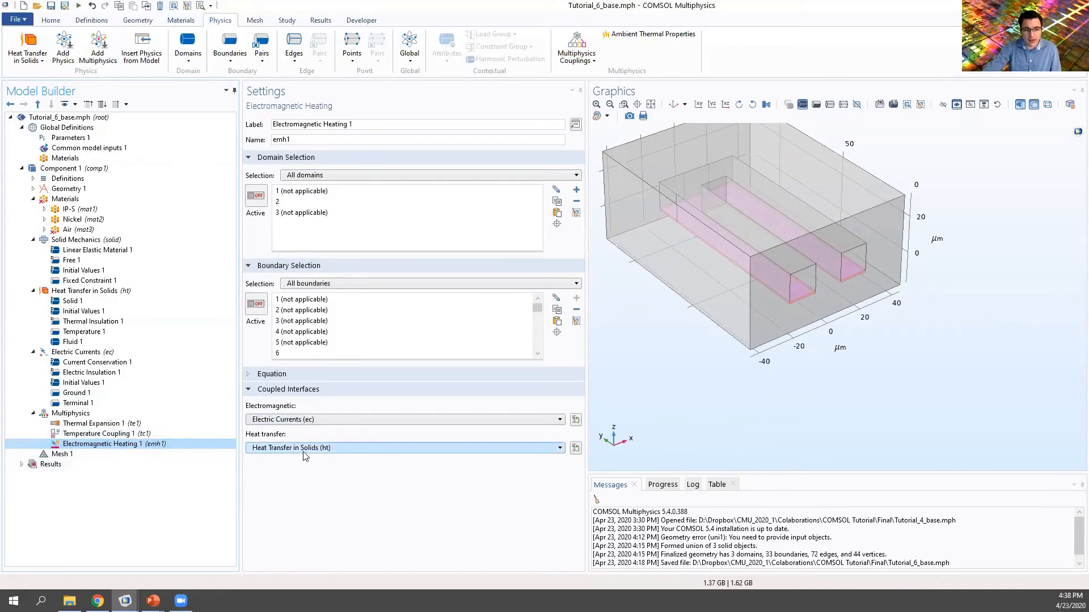
click(60, 454)
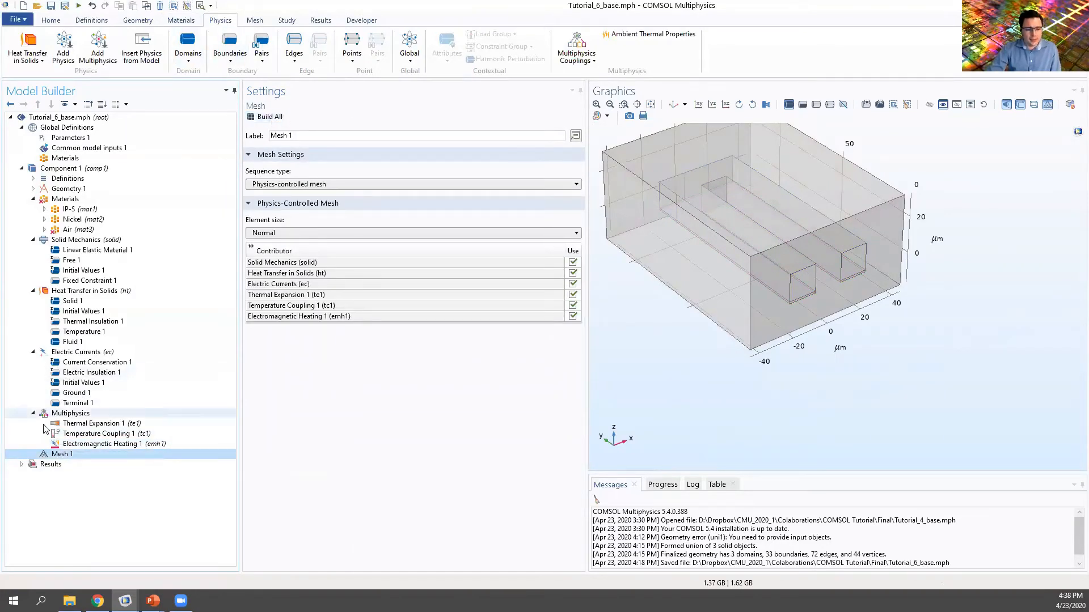
click(270, 117)
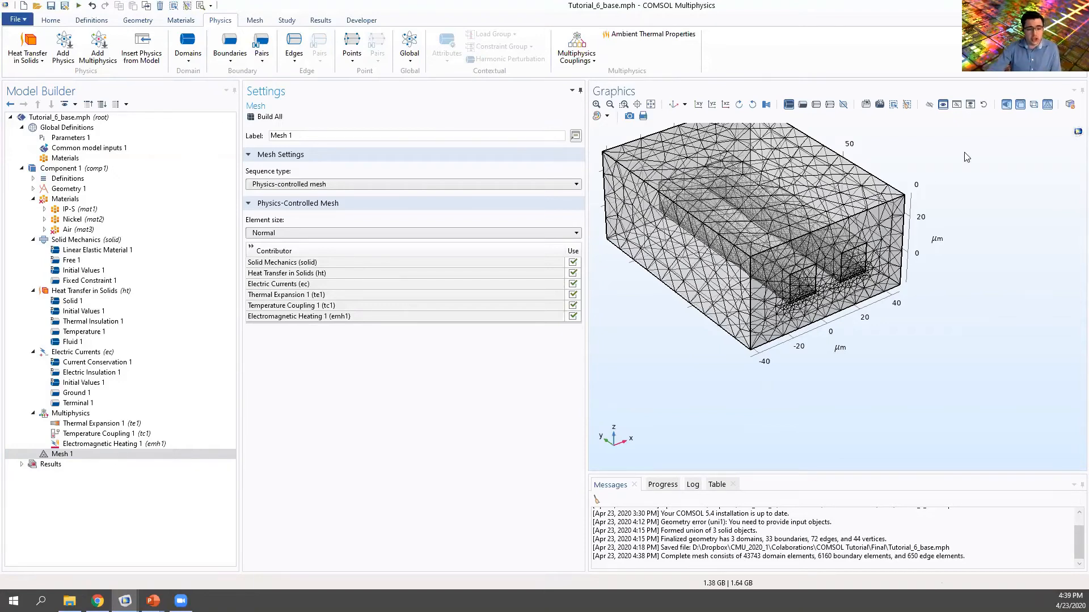
Switch to PowerPoint to view the Heat transfer in solids slide, and return to COMSOL
key(alt+Tab)
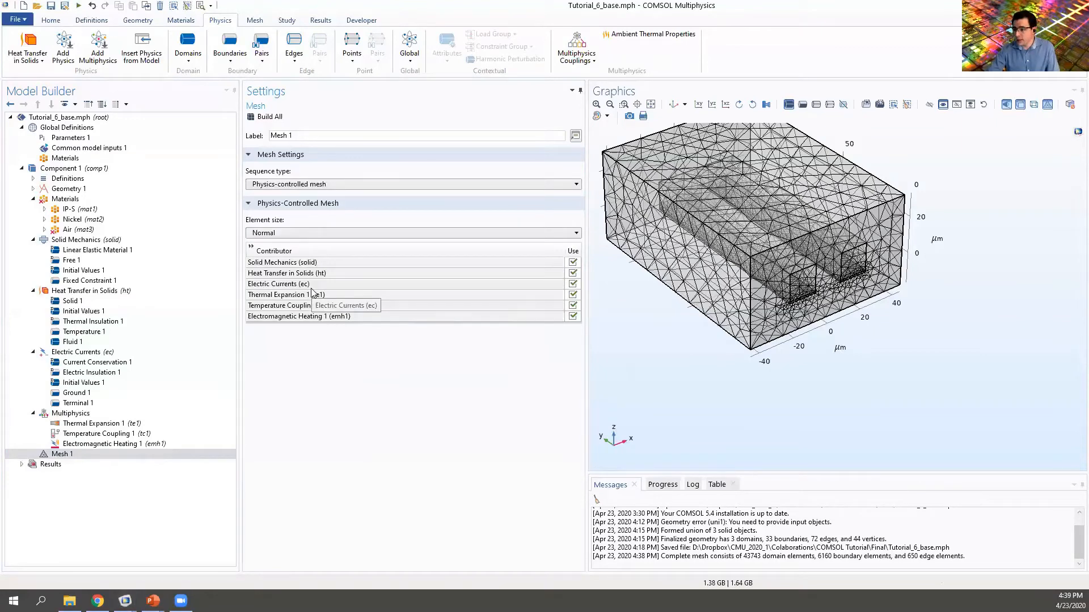
key(Left)
key(Left)
key(Right)
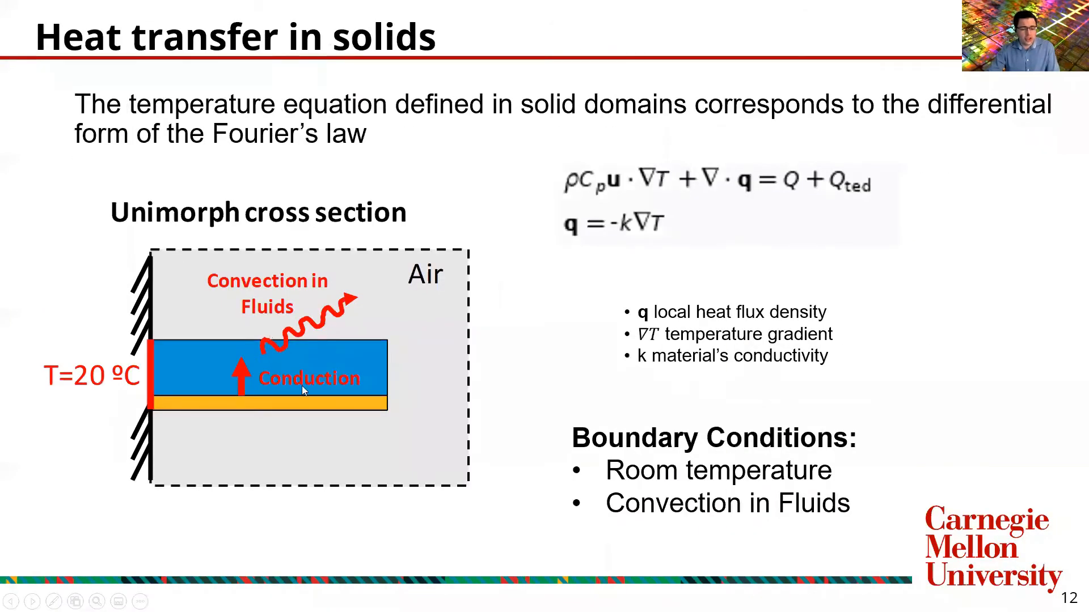
key(alt+Tab)
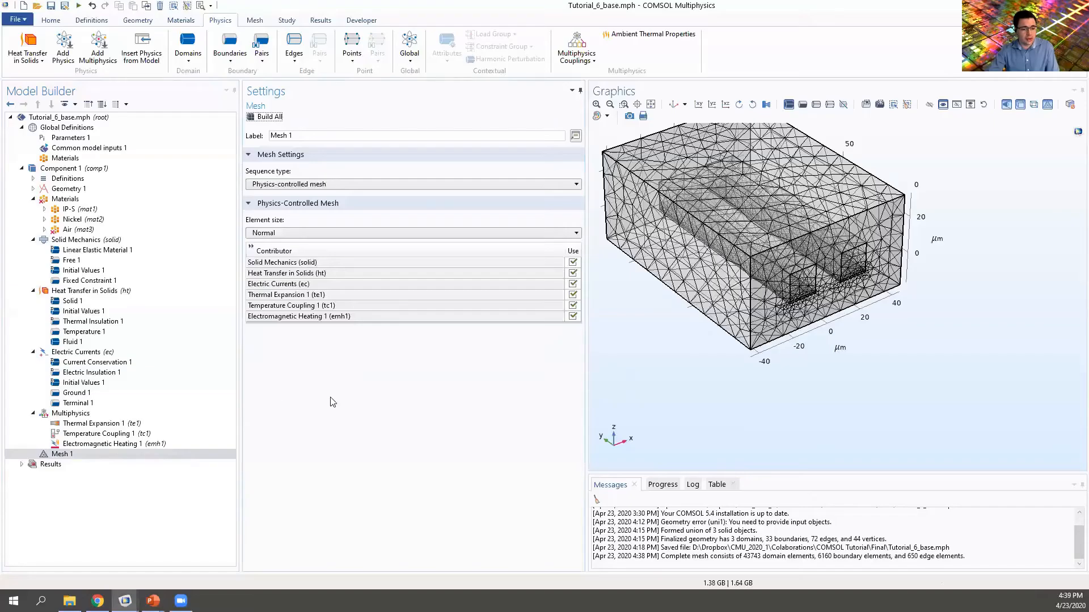
Review the settings of Heat Transfer in Solids, its Solid 1 node, and Solid Mechanics
click(84, 291)
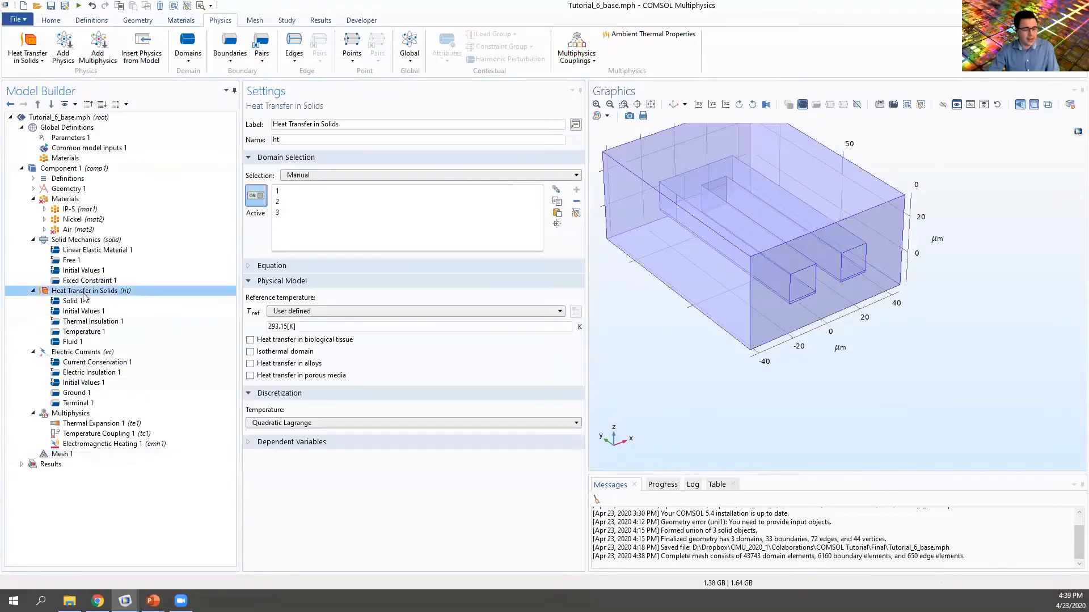
click(73, 301)
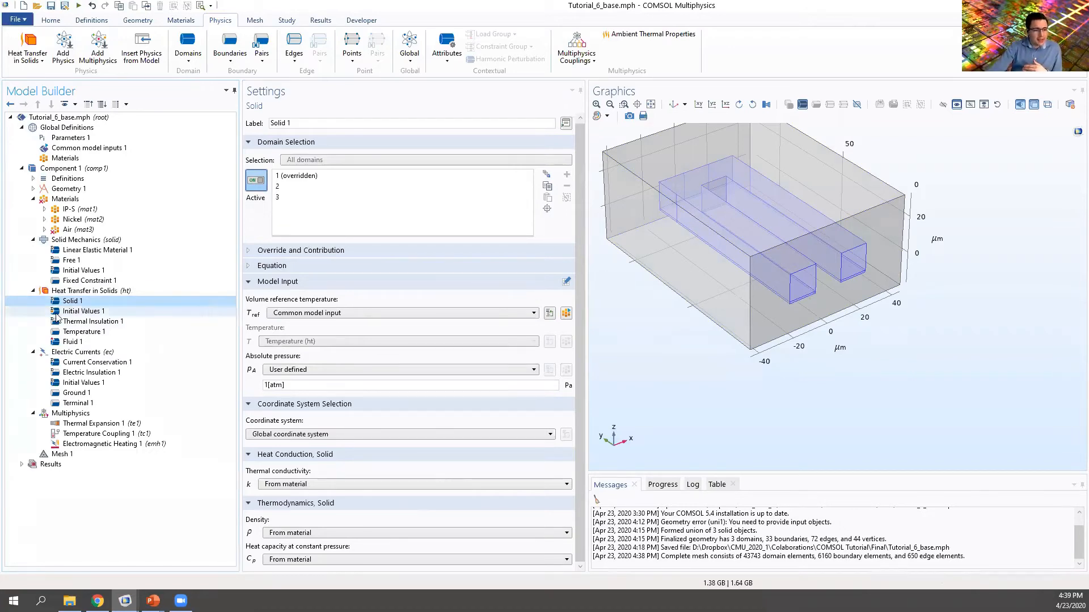
click(90, 240)
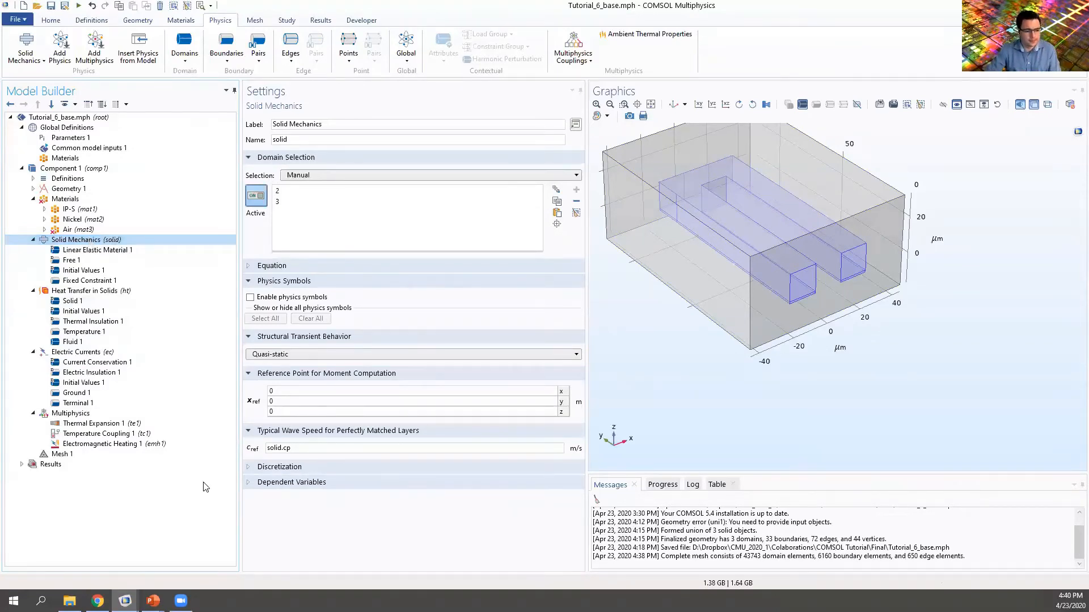
Examine Mesh 1 up close and as a whole, comparing the surrounding air block with the two beam ends
click(57, 455)
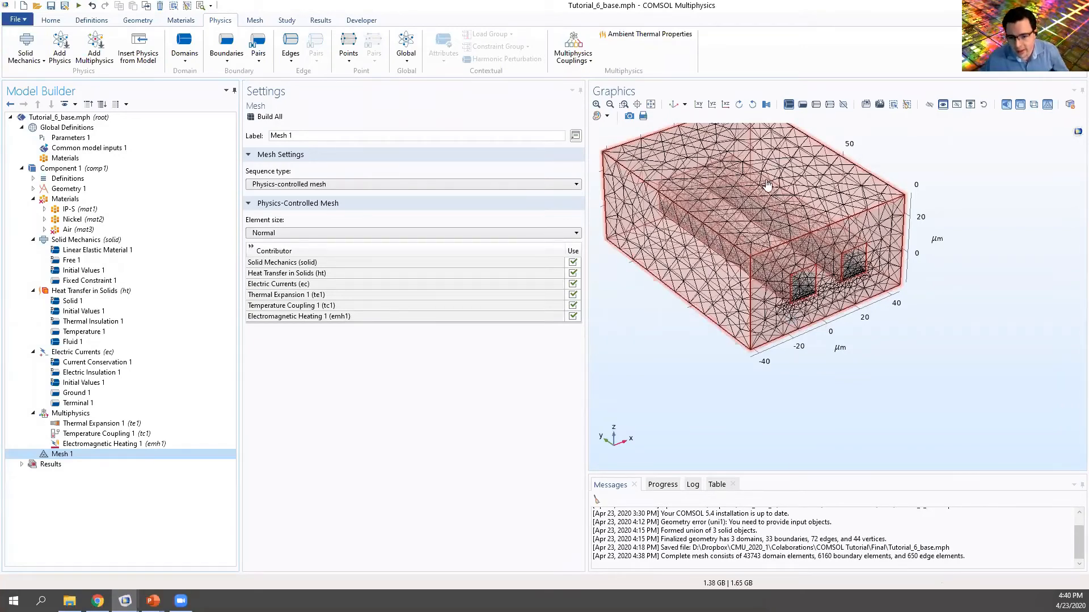
scroll(774, 282, up, 5)
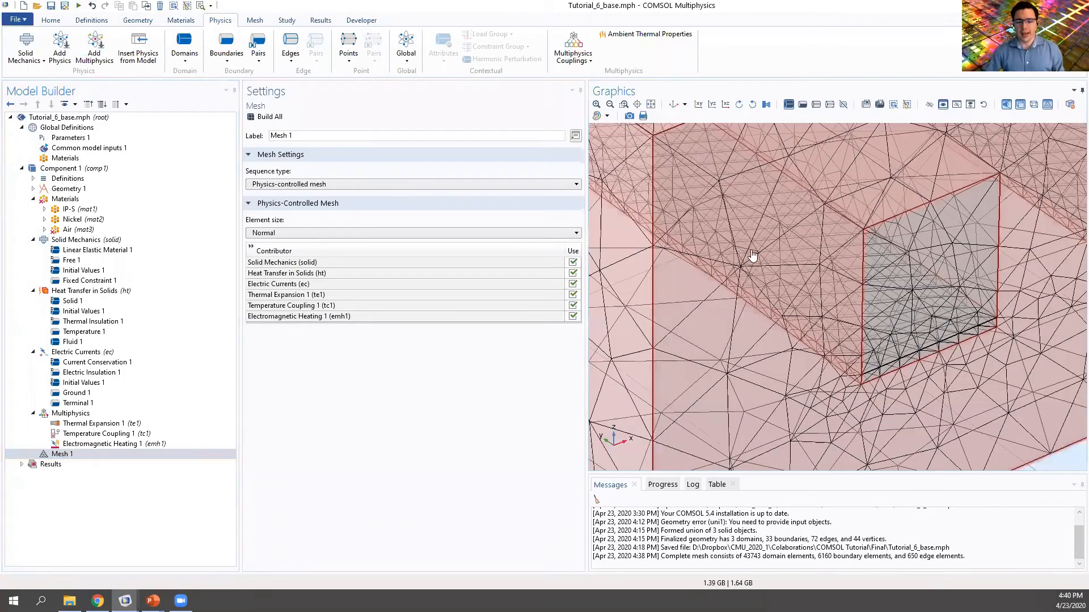
click(699, 241)
scroll(699, 241, down, 5)
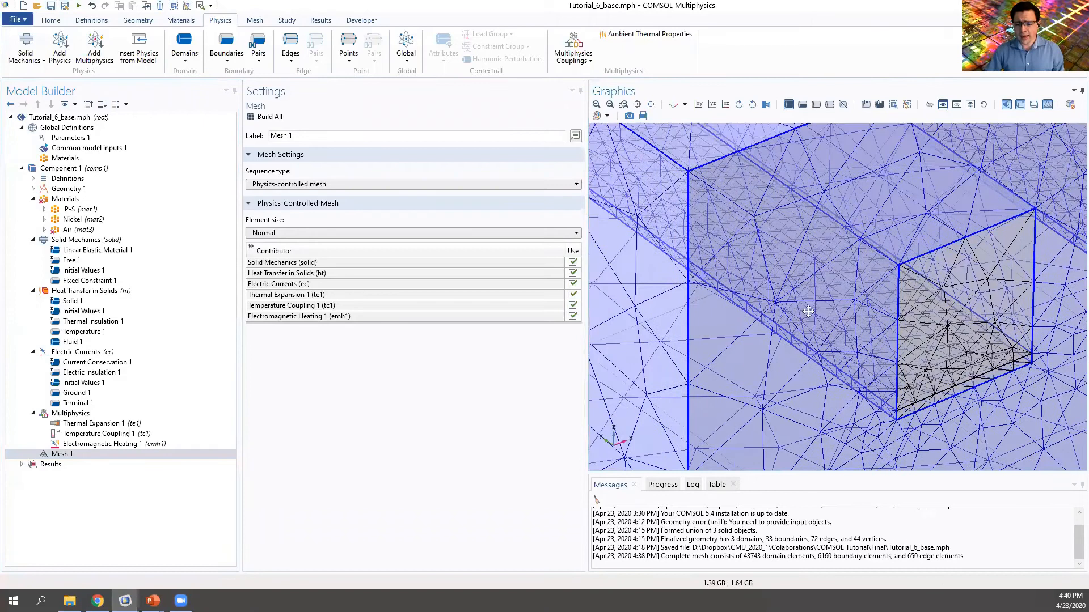
click(748, 200)
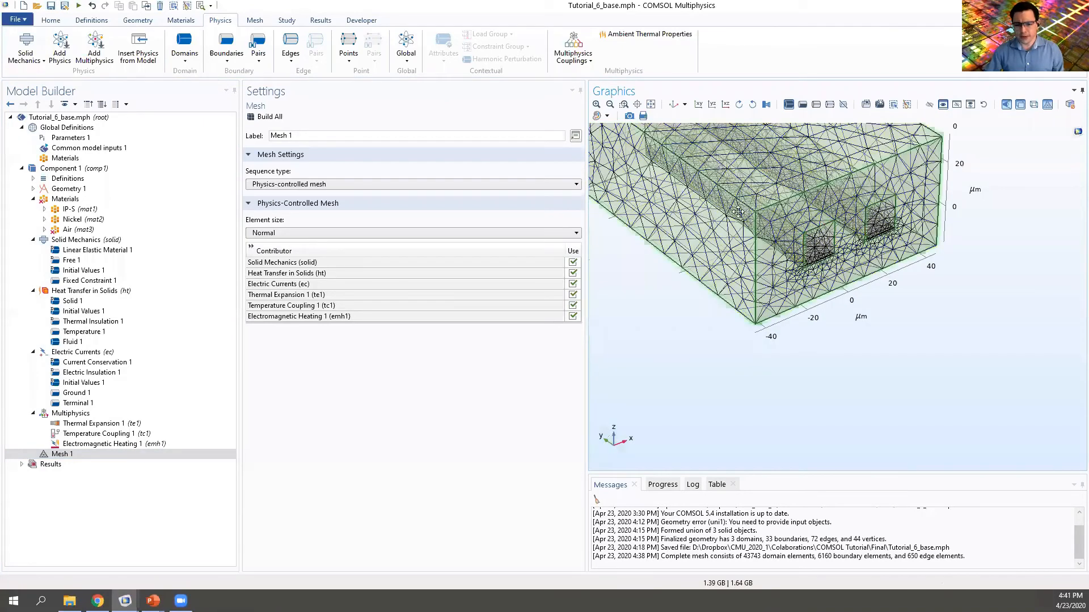
right_drag(822, 269, 872, 357)
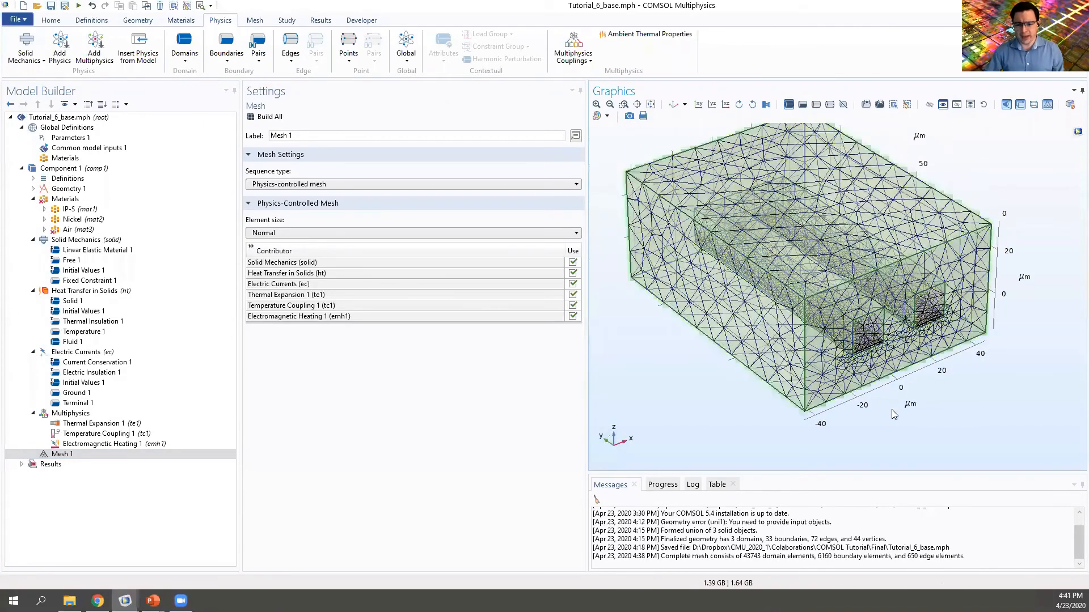
click(872, 357)
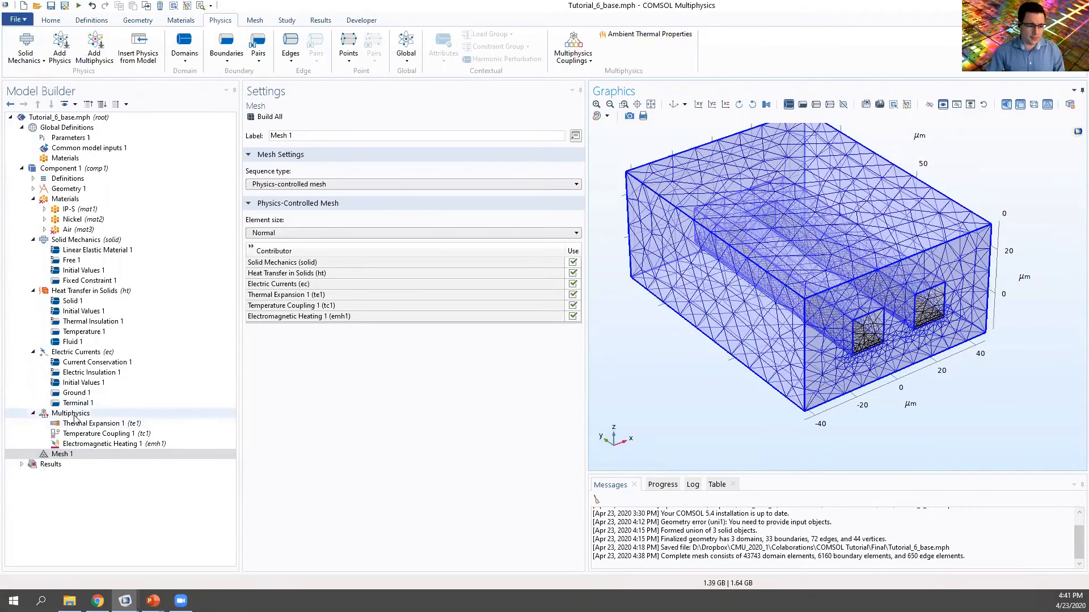
click(72, 454)
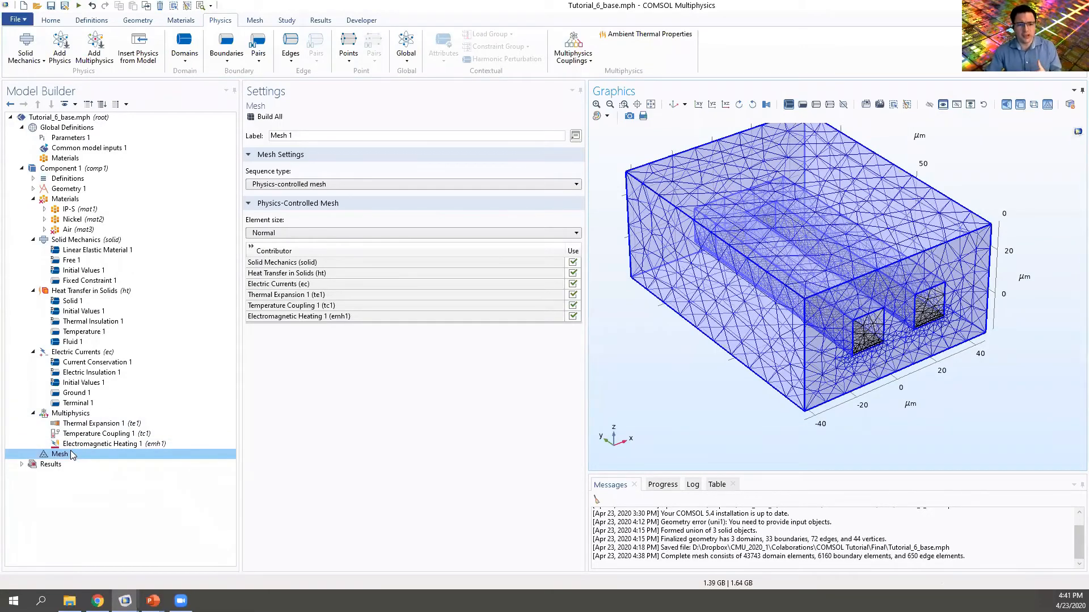
click(876, 317)
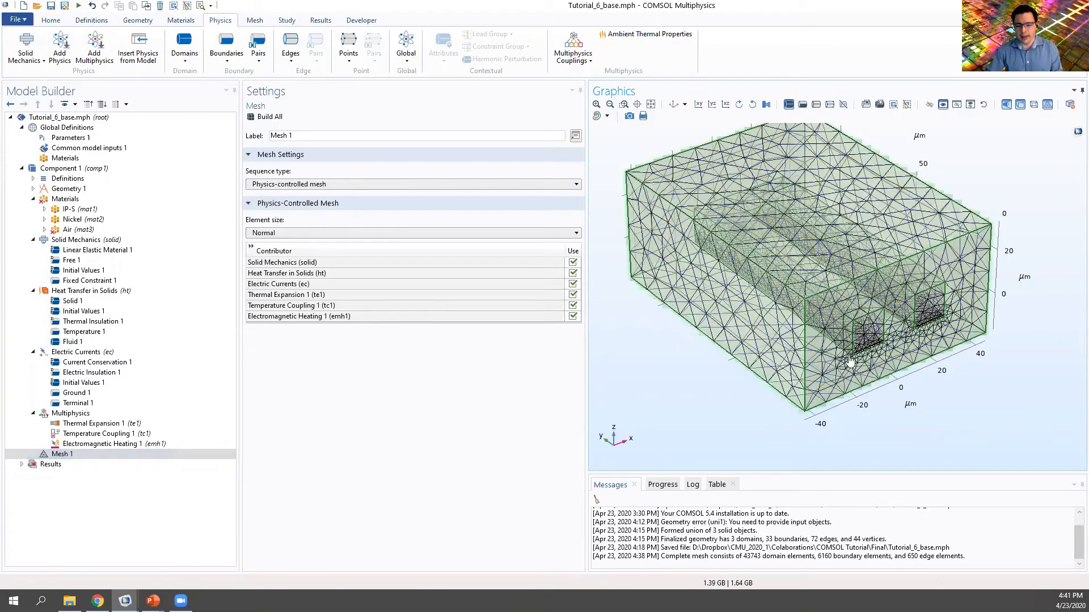
click(833, 355)
scroll(833, 355, up, 2)
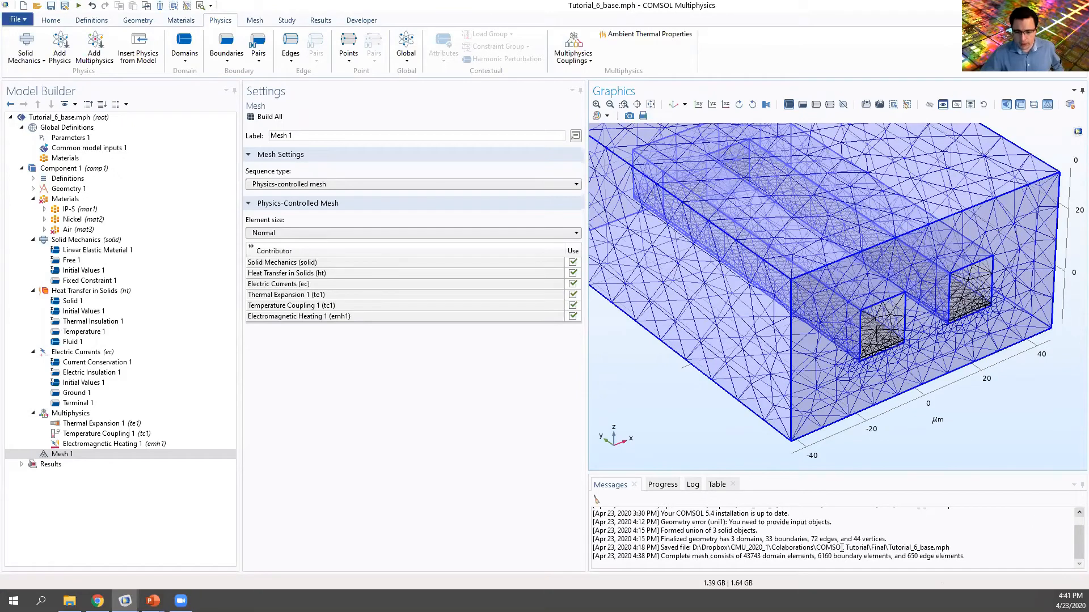
Highlight the domain element count in the mesh message, inspect the mesh along the beam edge, and restore the default 3D view
drag(742, 557, 765, 557)
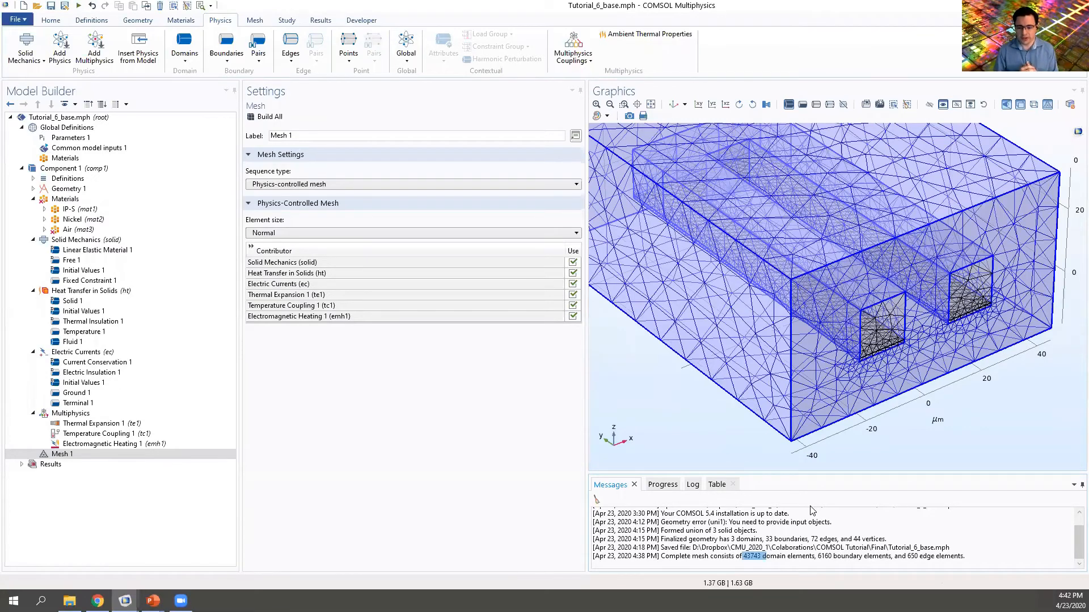
middle_drag(850, 366, 735, 210)
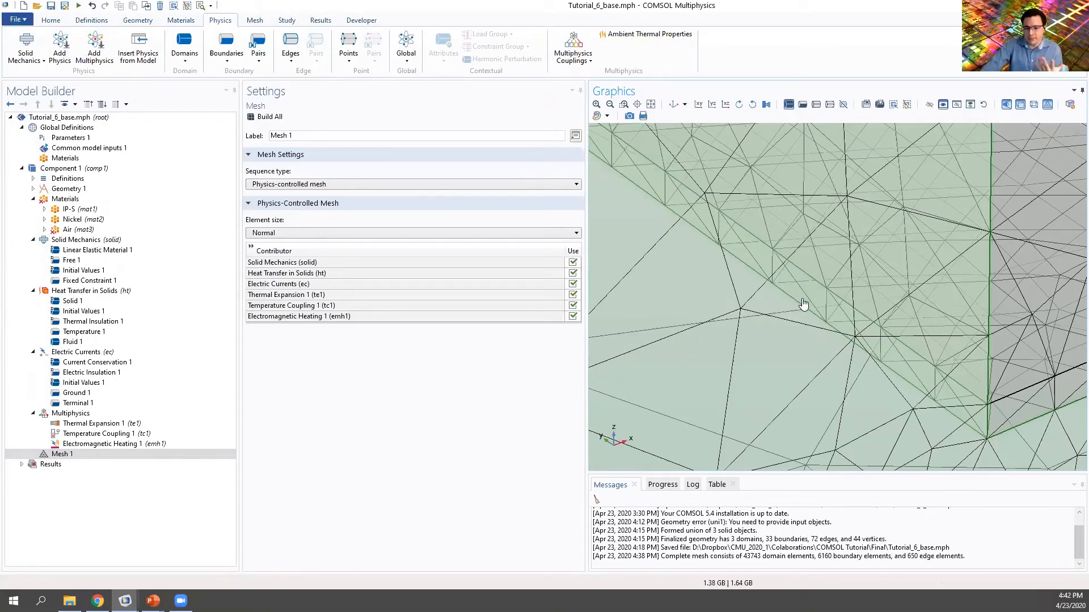
click(789, 284)
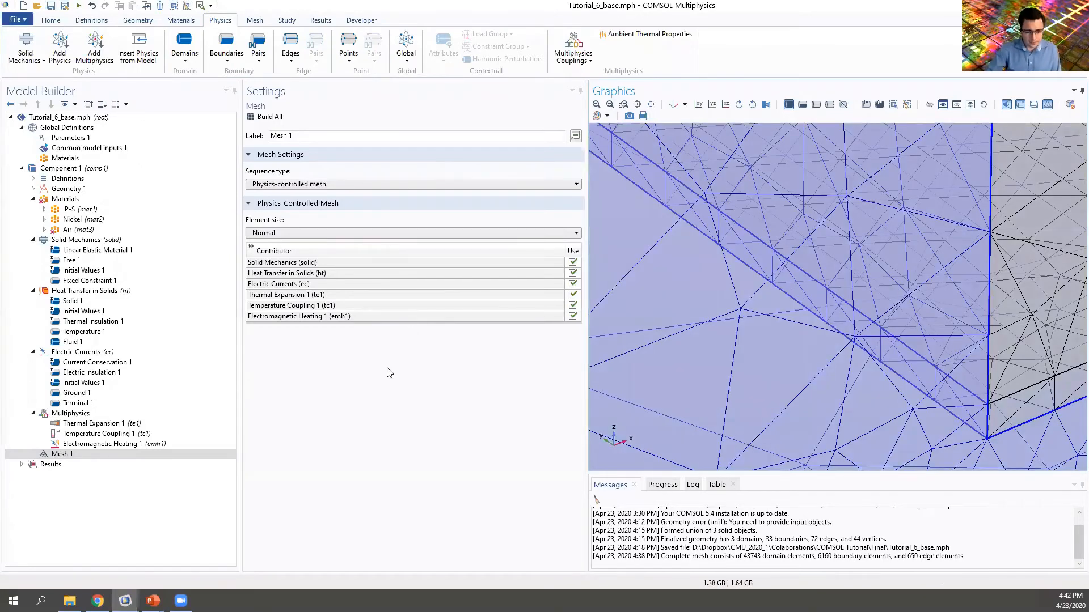
scroll(839, 366, down, 2)
scroll(840, 366, down, 6)
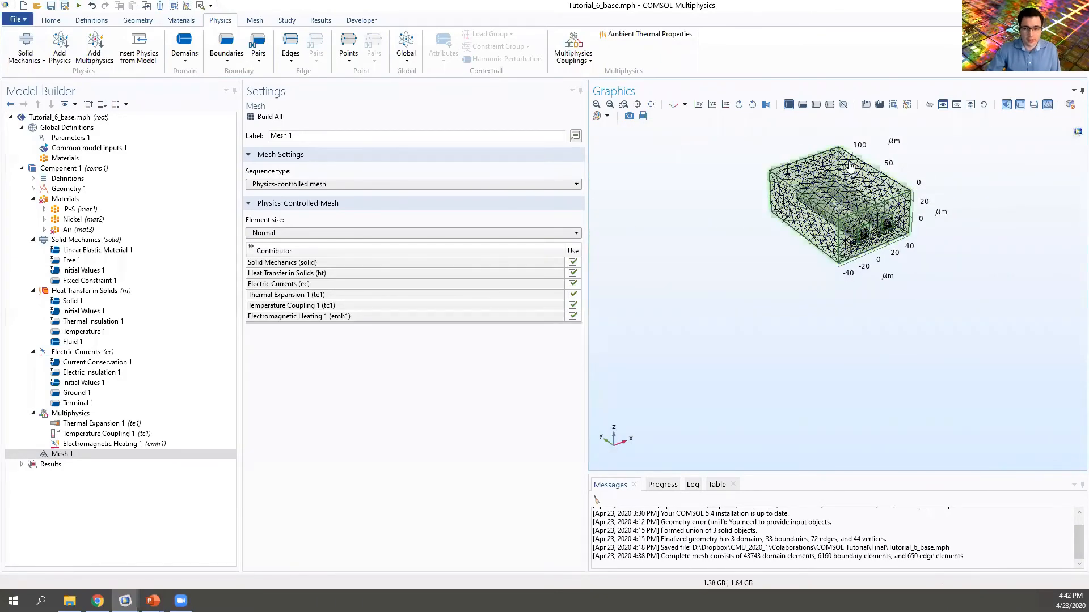
right_drag(841, 167, 824, 228)
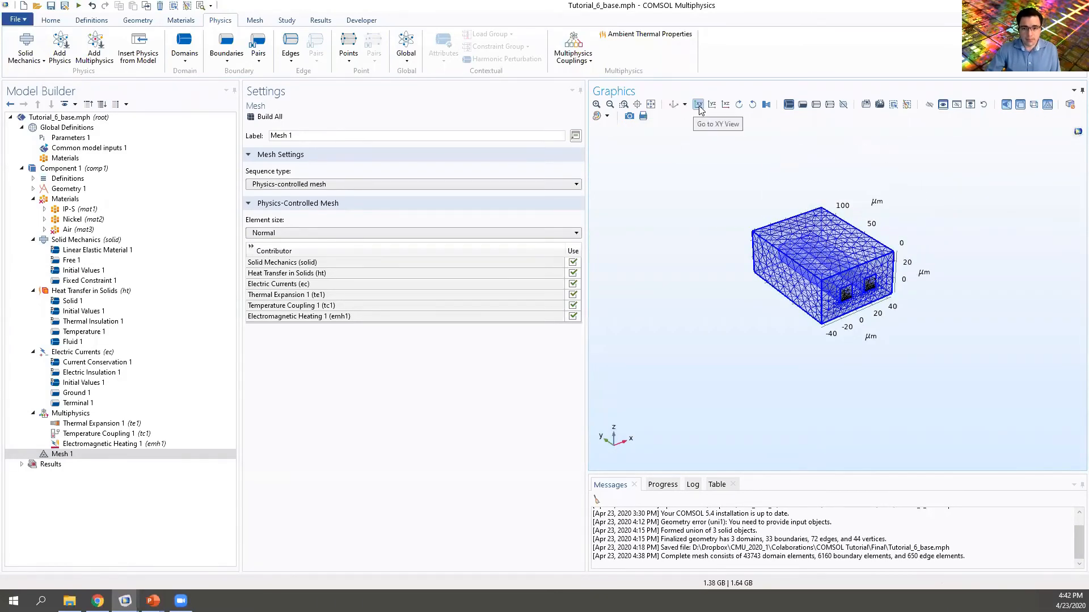
click(698, 104)
click(674, 104)
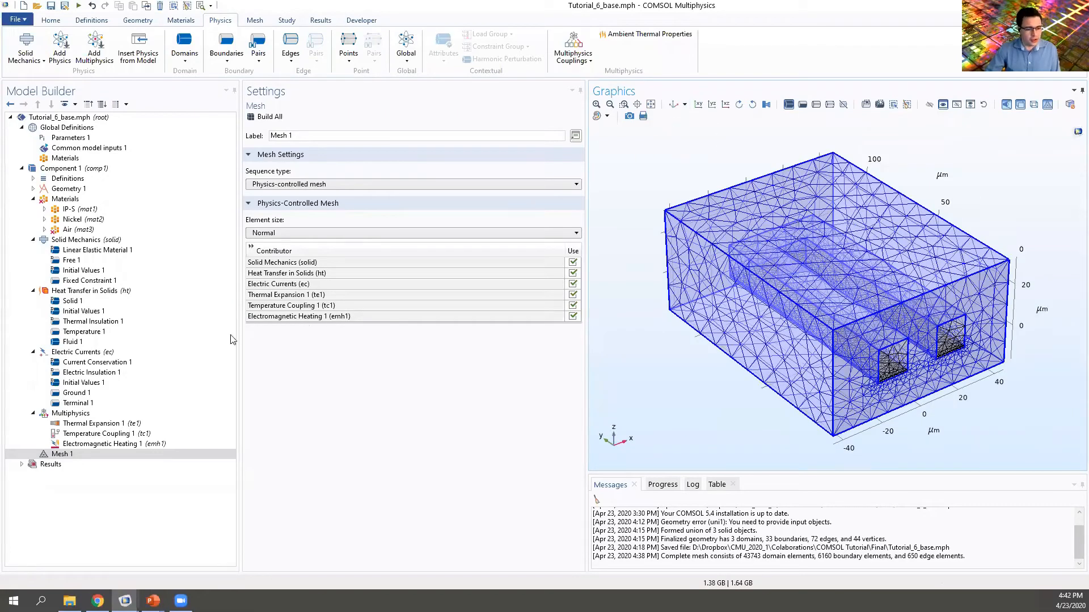
Expand the Results node and view the "Let's move to COMSOL" slide in PowerPoint before returning to COMSOL
click(22, 464)
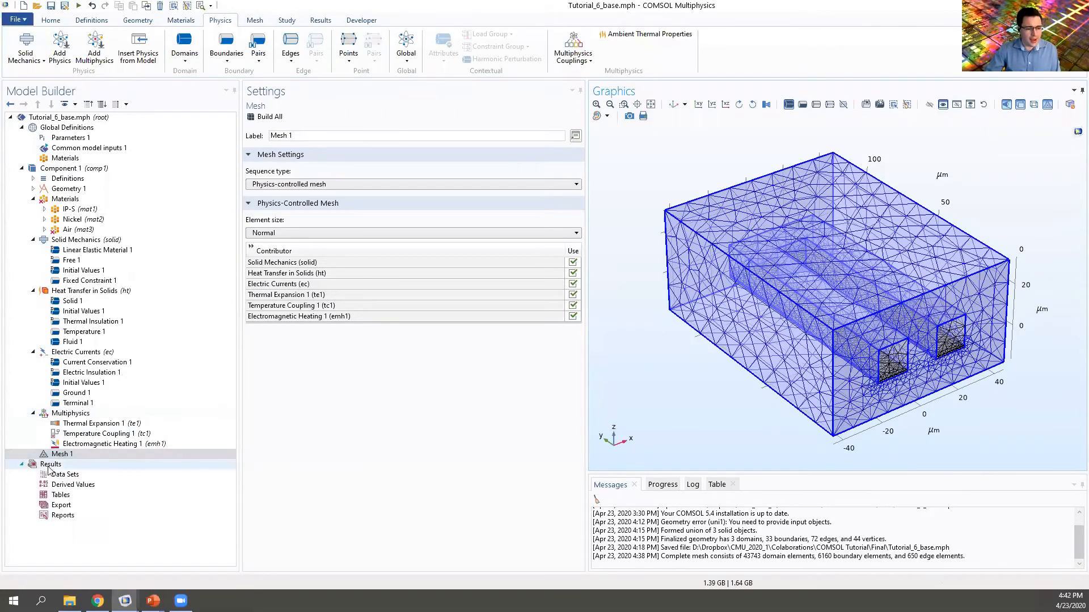
click(50, 465)
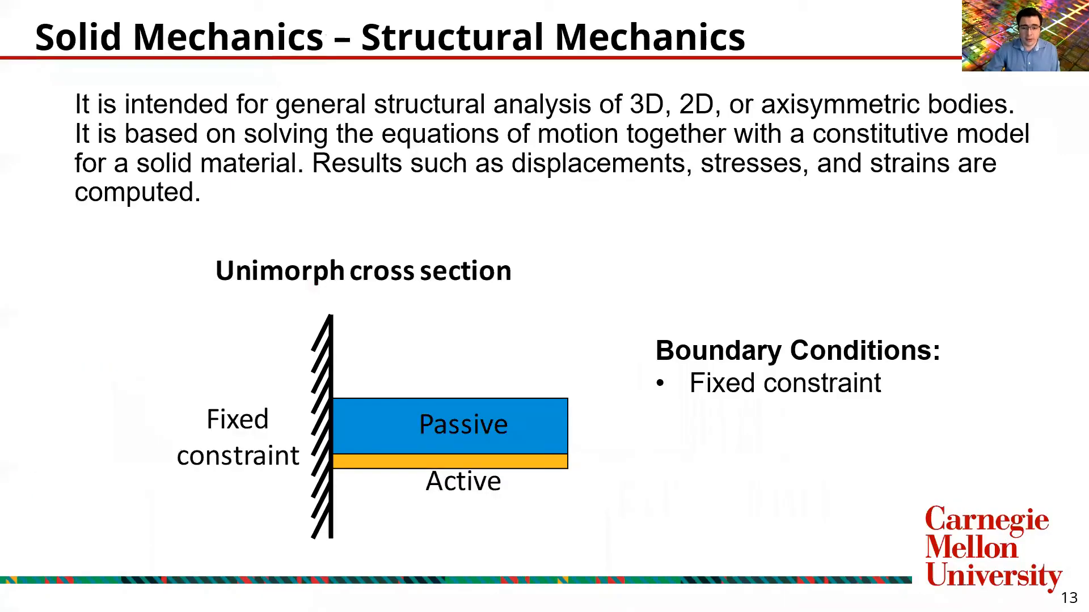
key(Right)
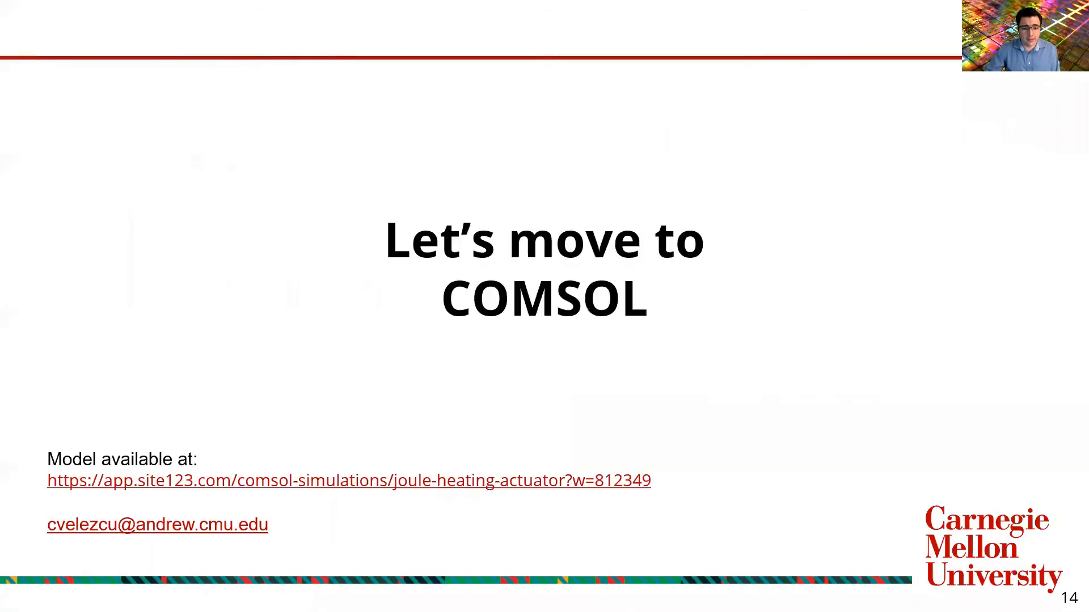
key(alt+Tab)
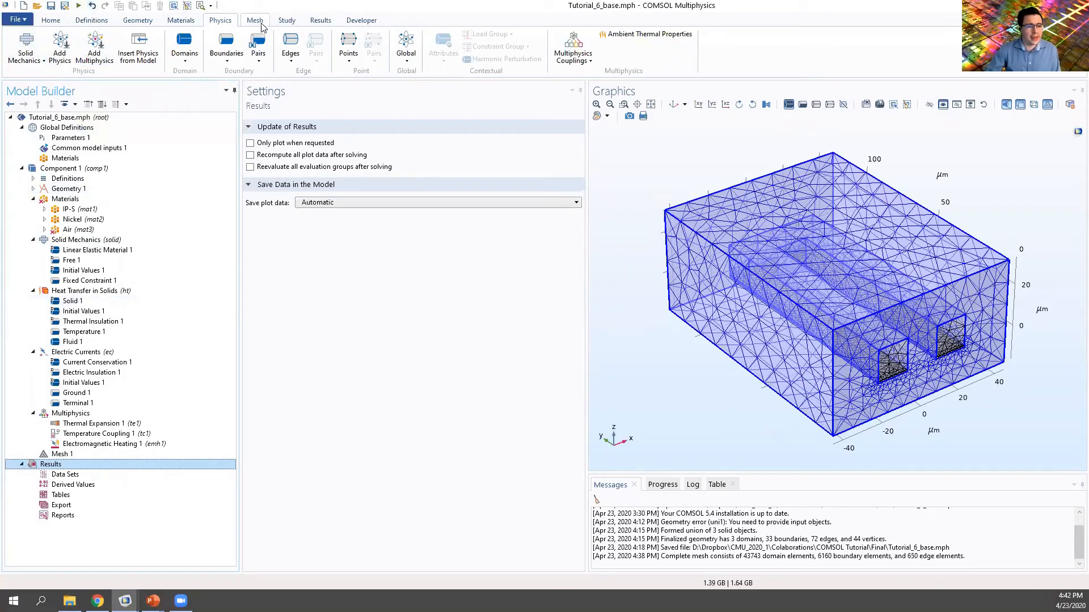
Add a Stationary study that solves all three physics interfaces and their multiphysics couplings, closing the study list
click(286, 20)
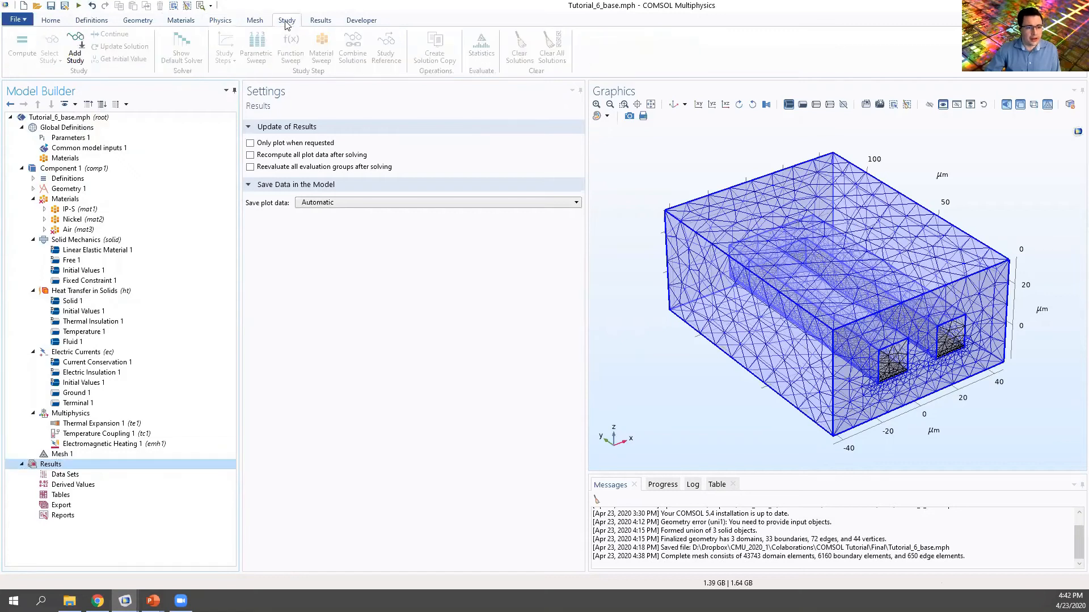
click(84, 64)
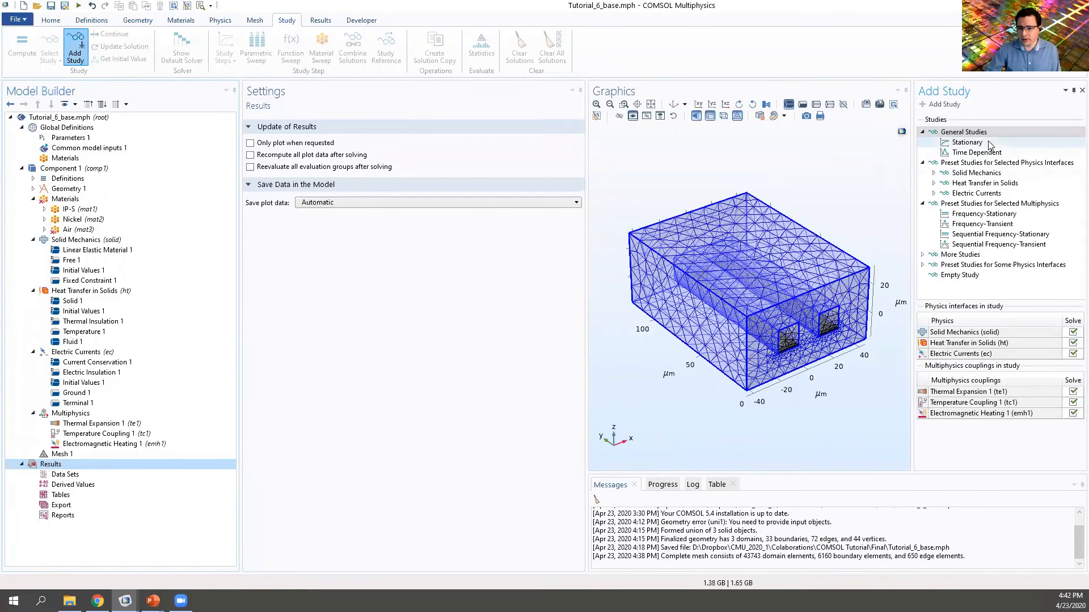
click(971, 146)
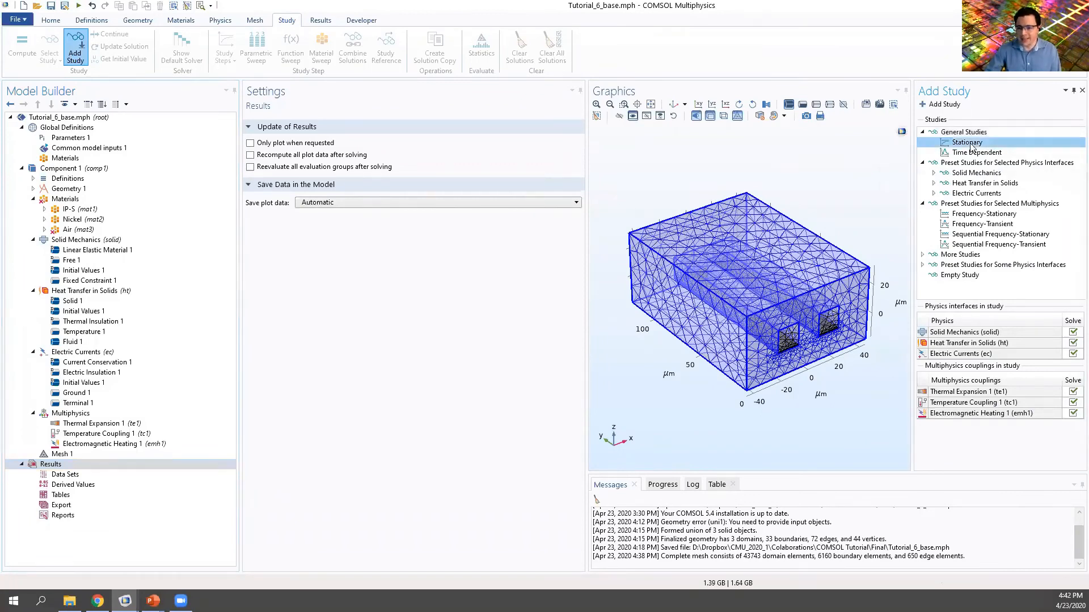
double_click(971, 146)
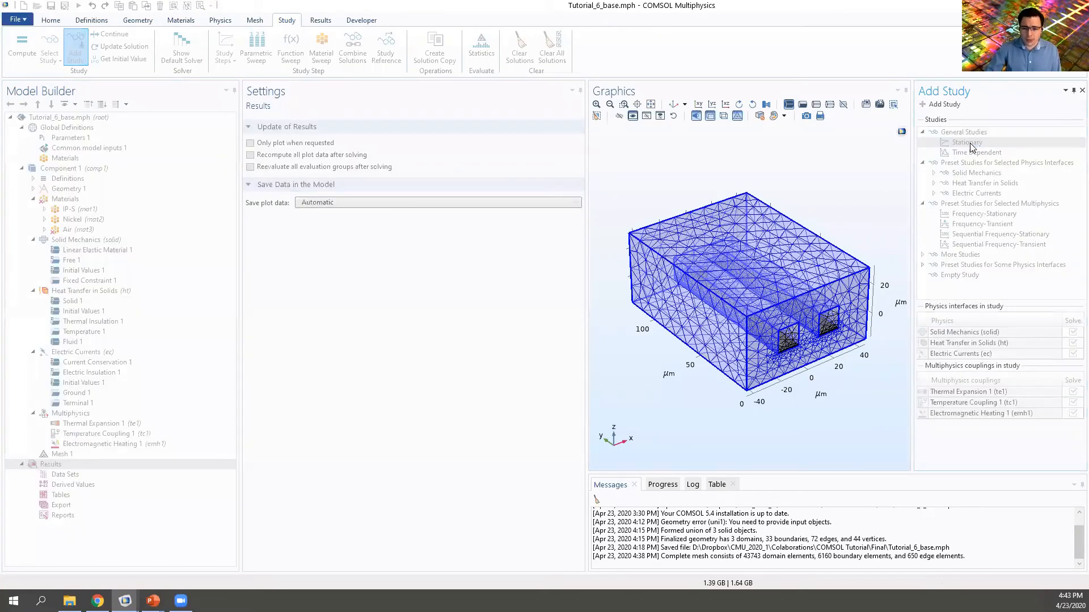
click(1081, 91)
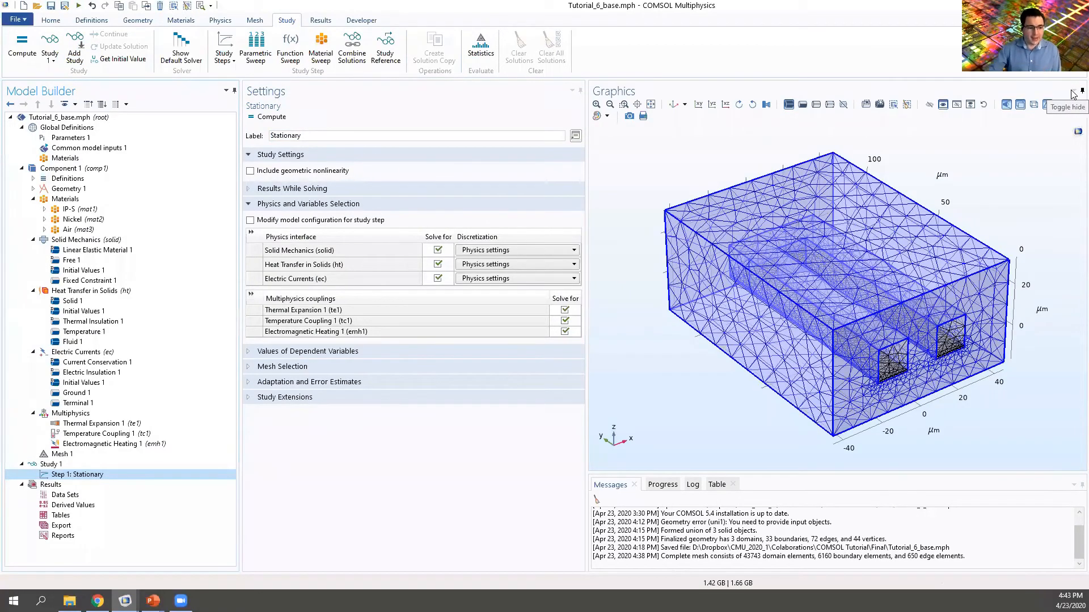
Compute the stationary study step and display the Temperature (ht) plot
right_click(44, 477)
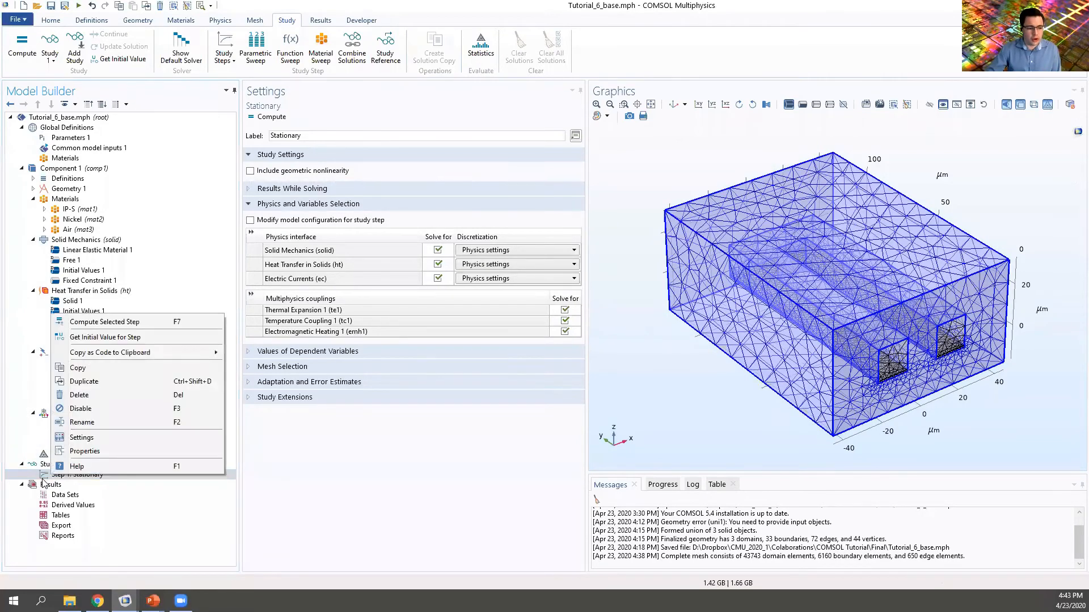
click(104, 322)
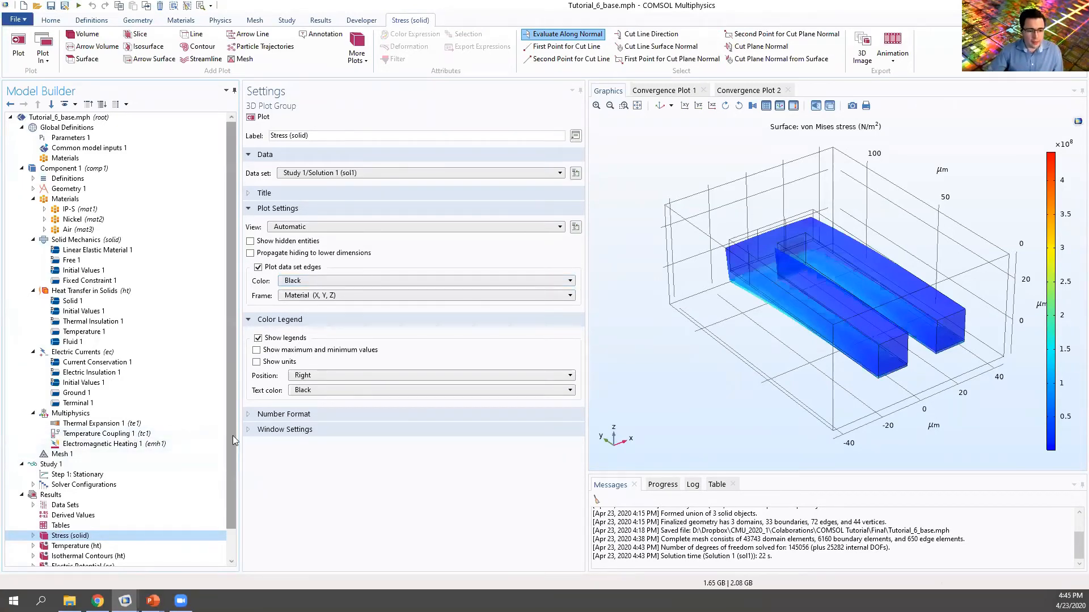
scroll(233, 440, down, 1)
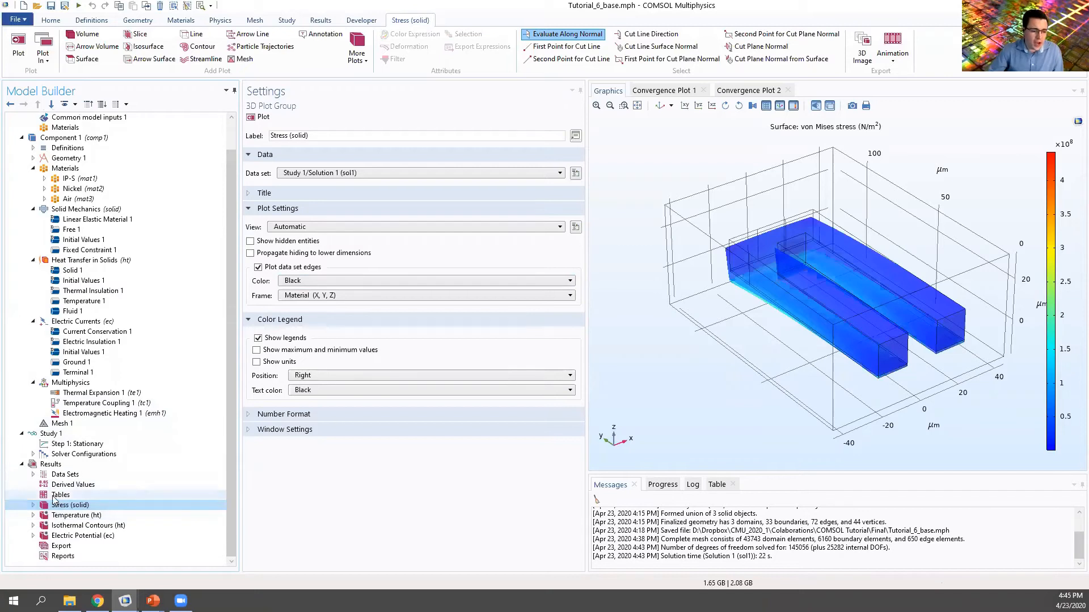
click(60, 516)
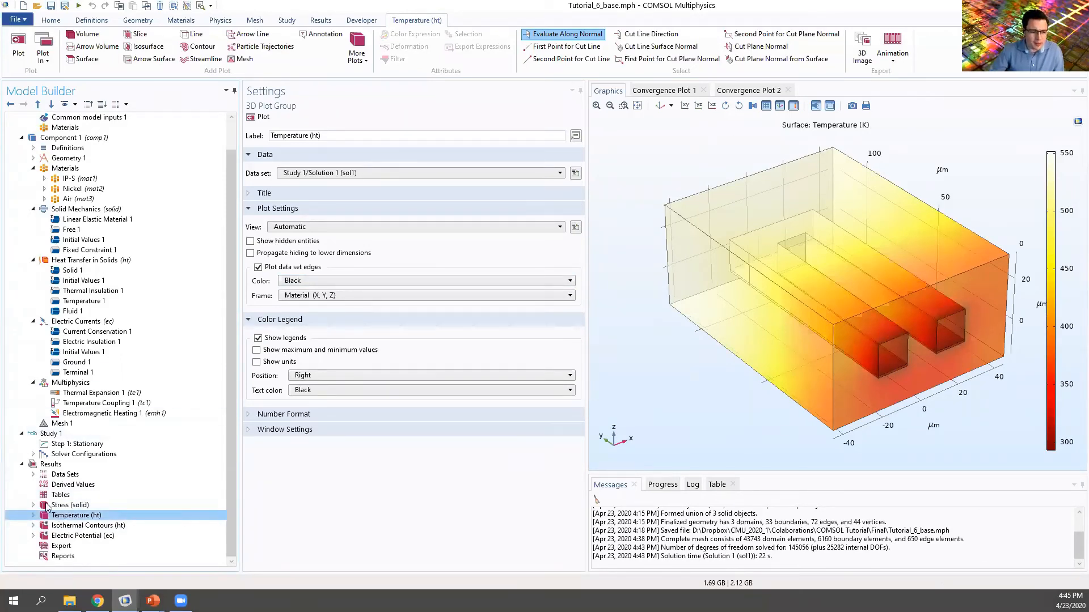
Add a selection to the Study 1/Solution 1 data set at Domain level, containing beam domains 2 and 3
click(33, 475)
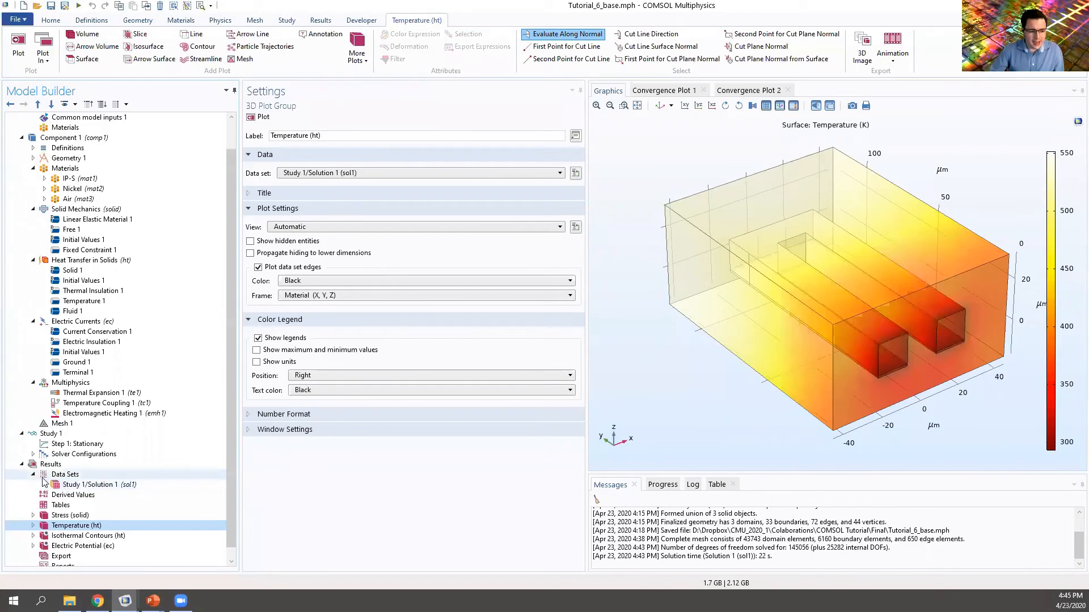
click(55, 483)
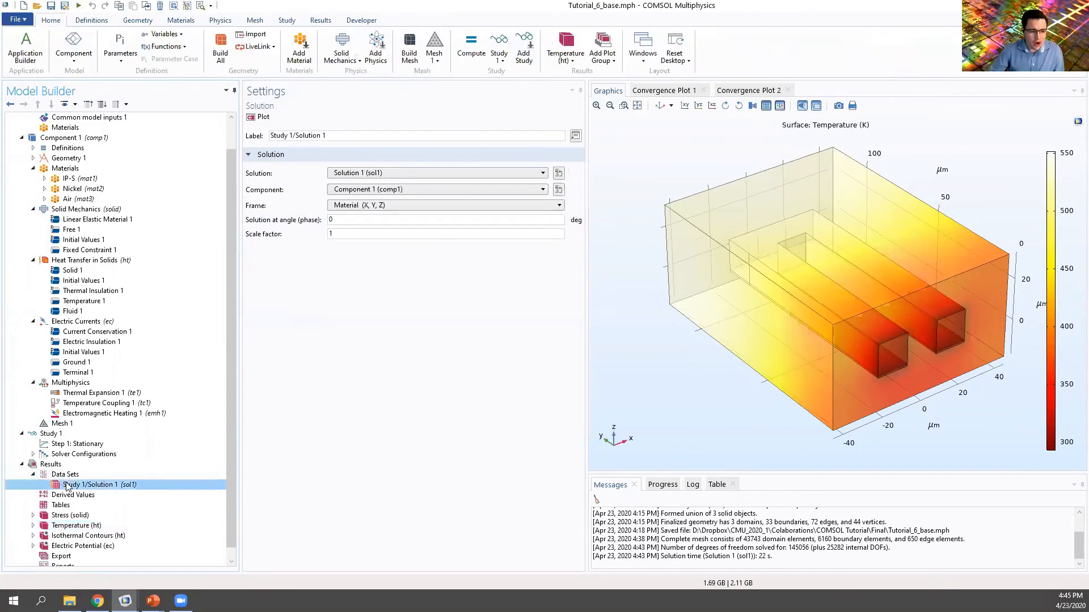
right_click(66, 484)
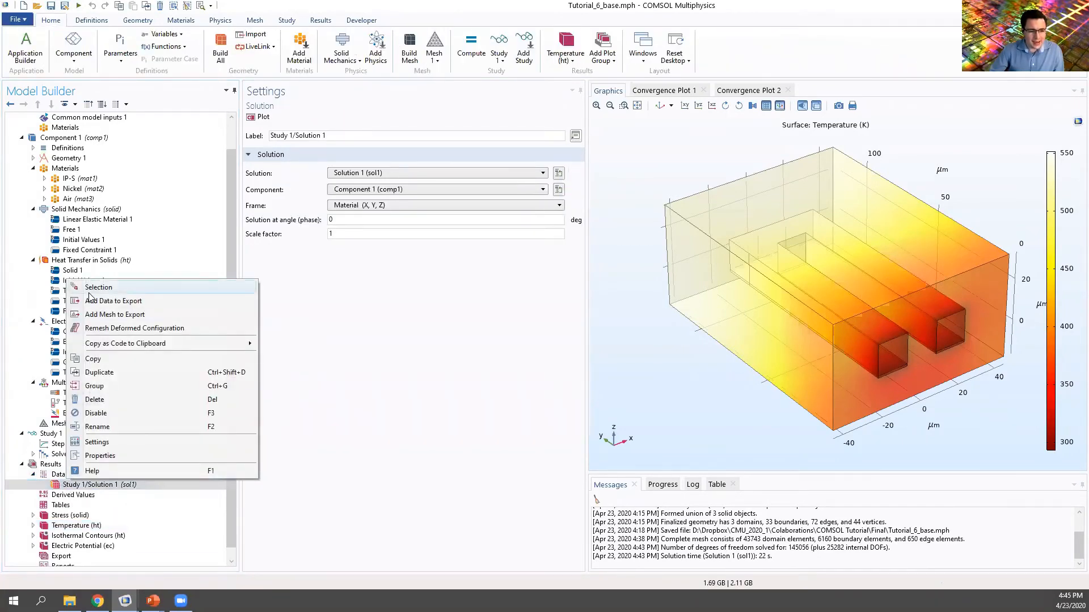
click(77, 291)
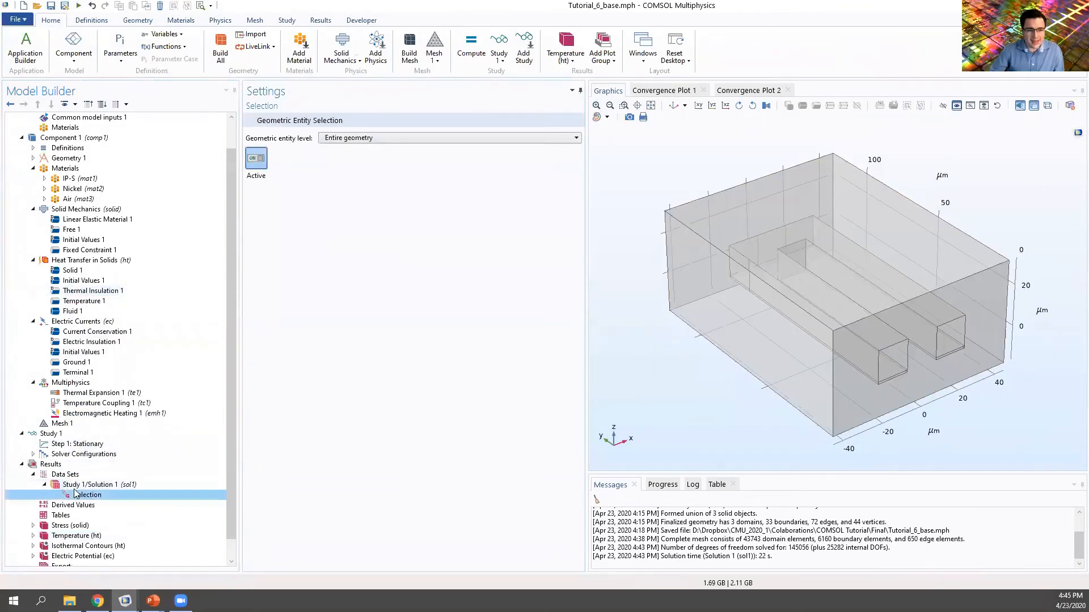
click(329, 138)
click(333, 161)
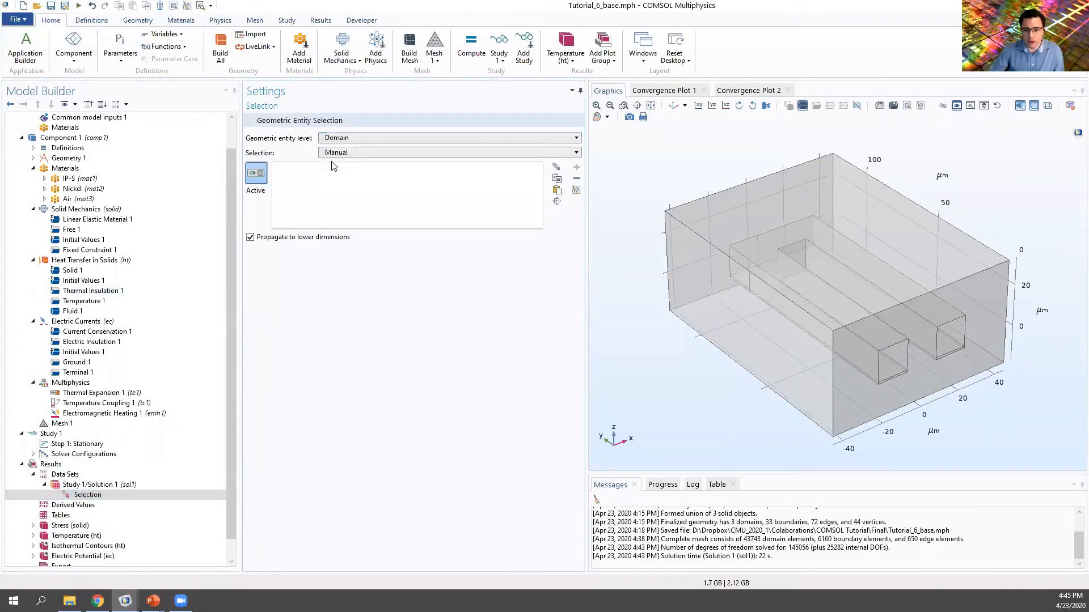
click(900, 359)
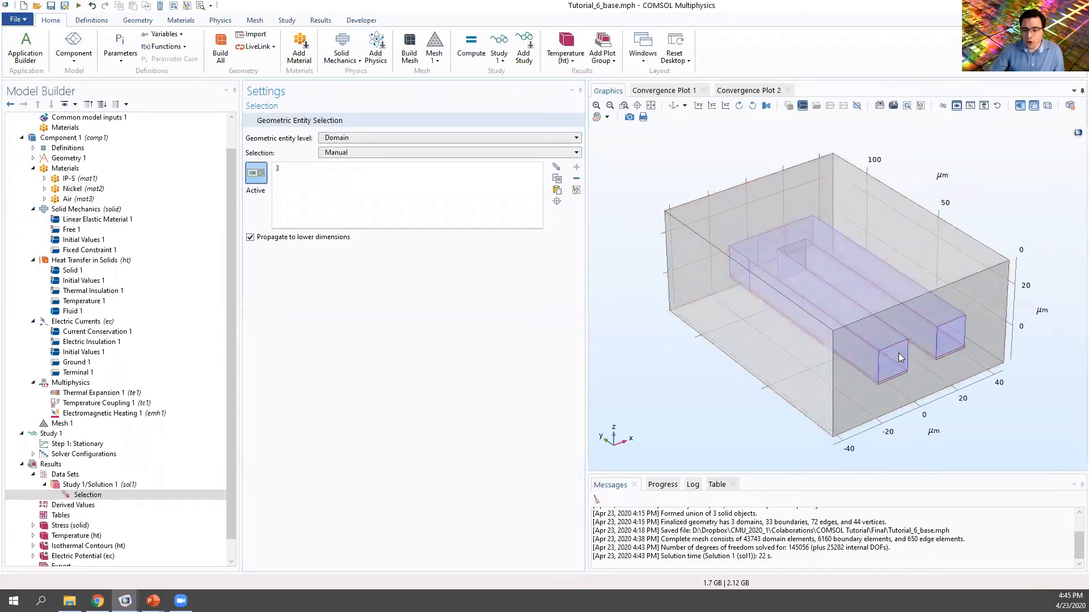
click(885, 378)
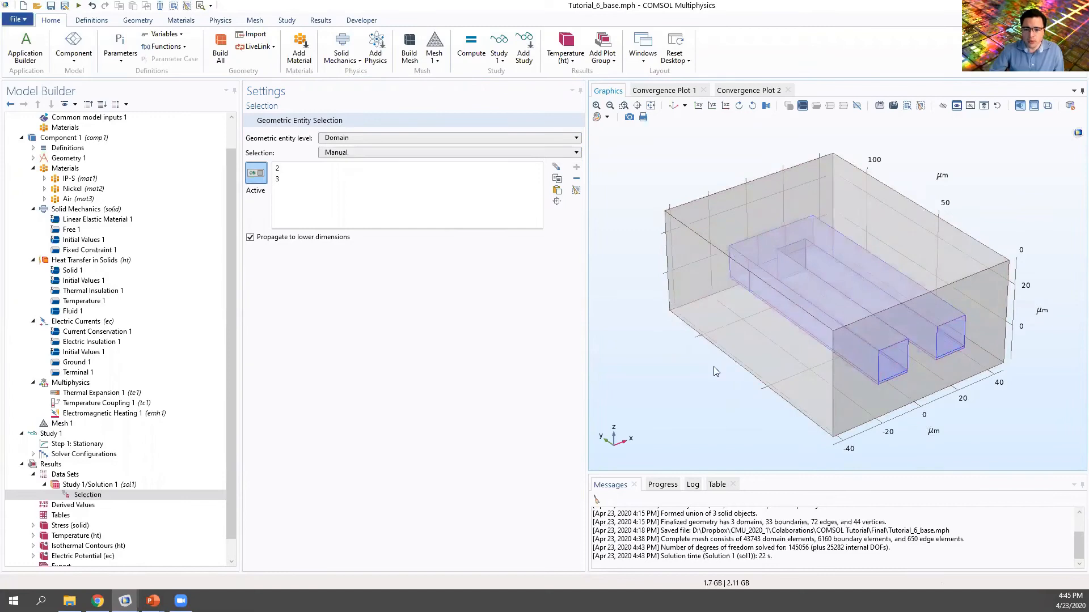
Hide the surrounding air block in the graphics and show the Temperature (ht) plot on the beams only
click(943, 106)
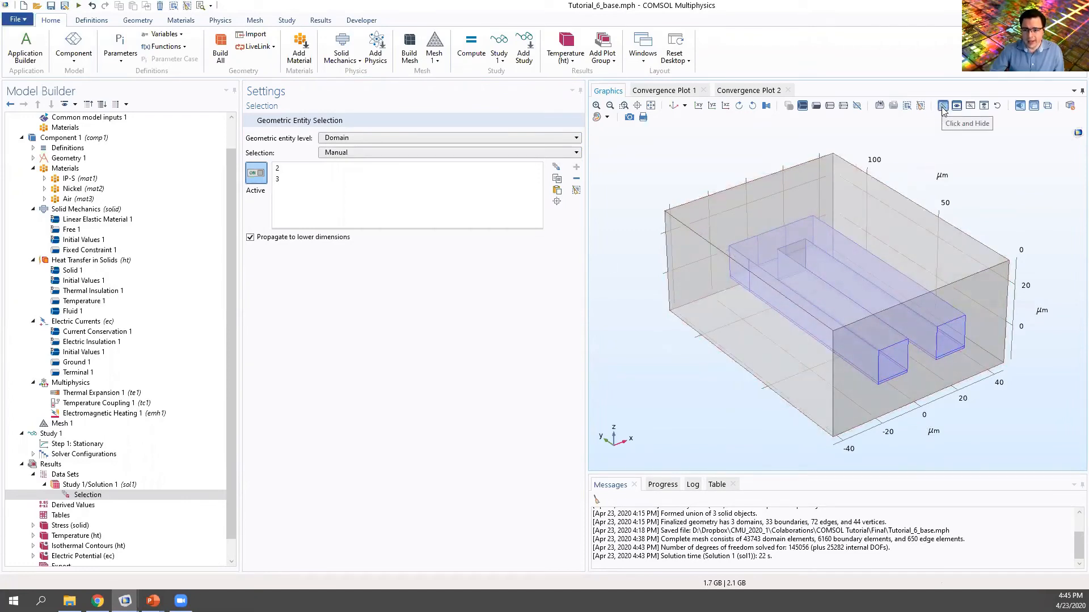
click(845, 286)
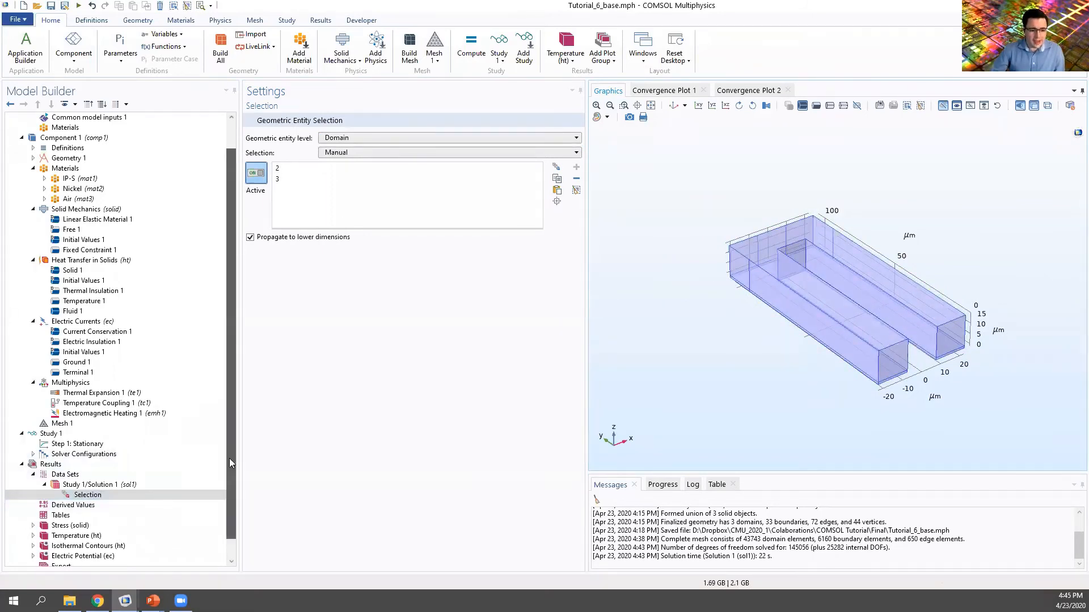
scroll(228, 455, down, 1)
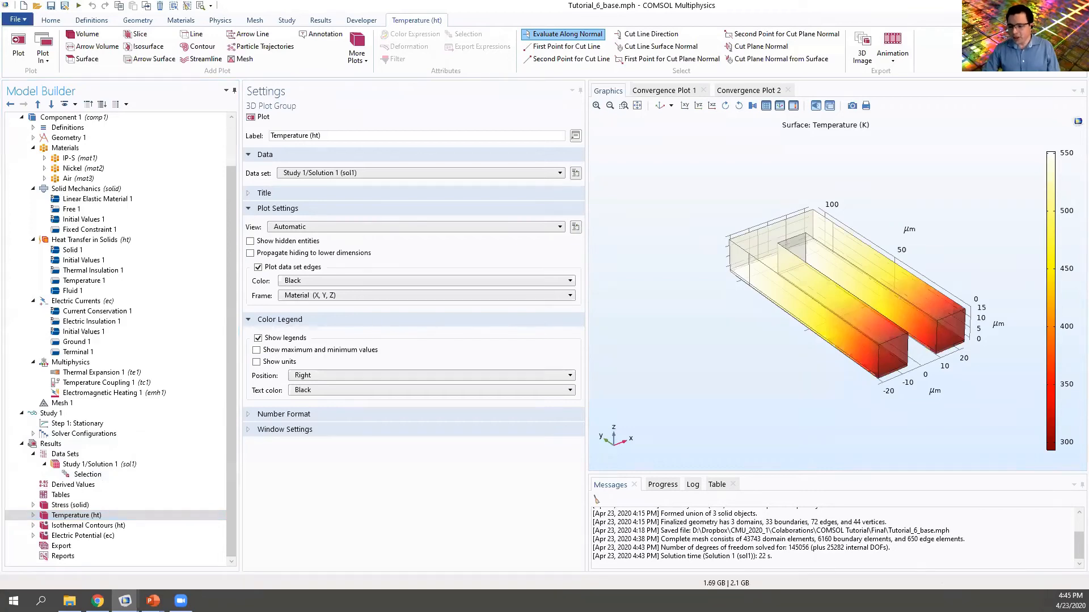
click(33, 453)
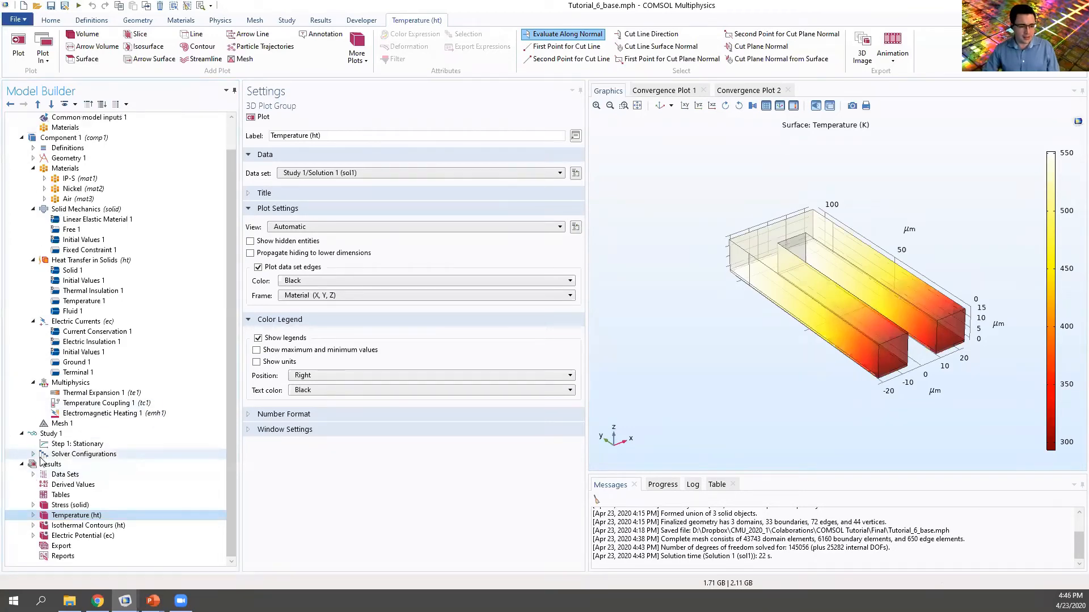
Set the isosurface unit of the Isothermal Contours (ht) plot to degC and replot it
click(65, 527)
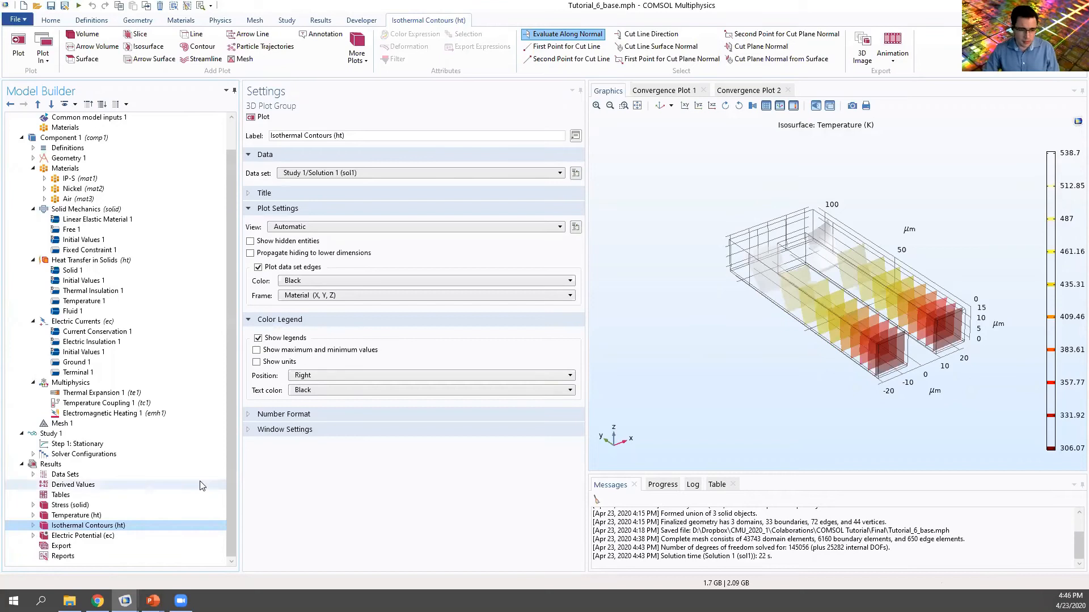
click(32, 526)
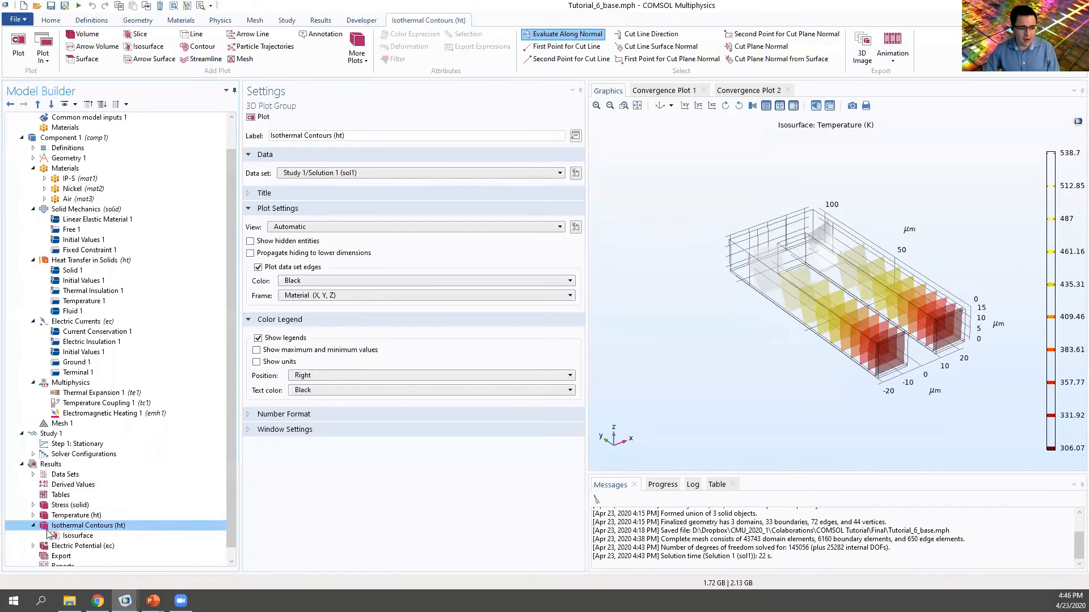
click(78, 535)
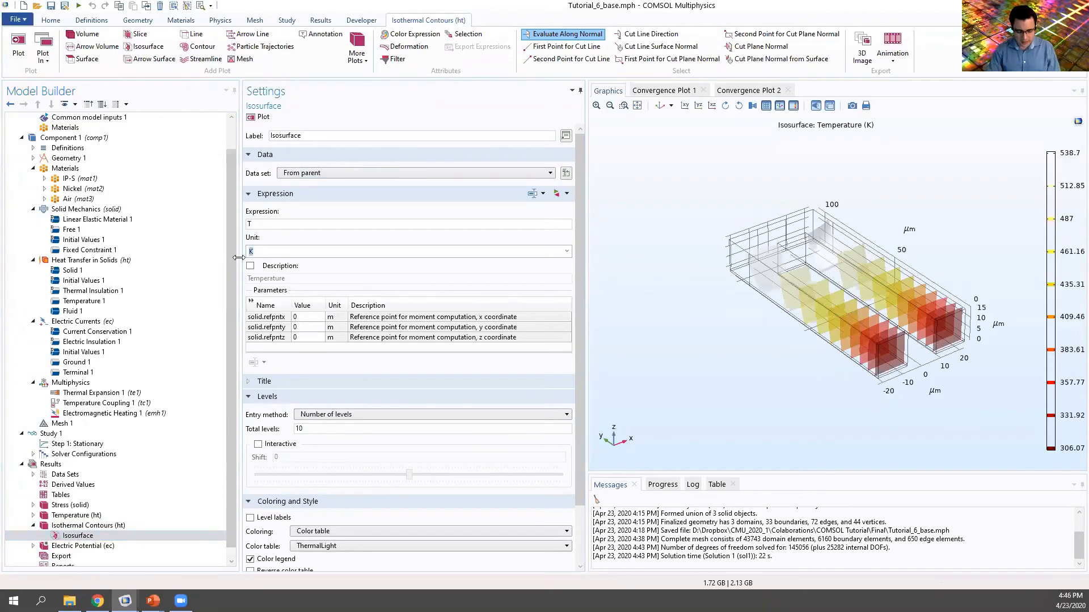
text(degC)
click(260, 117)
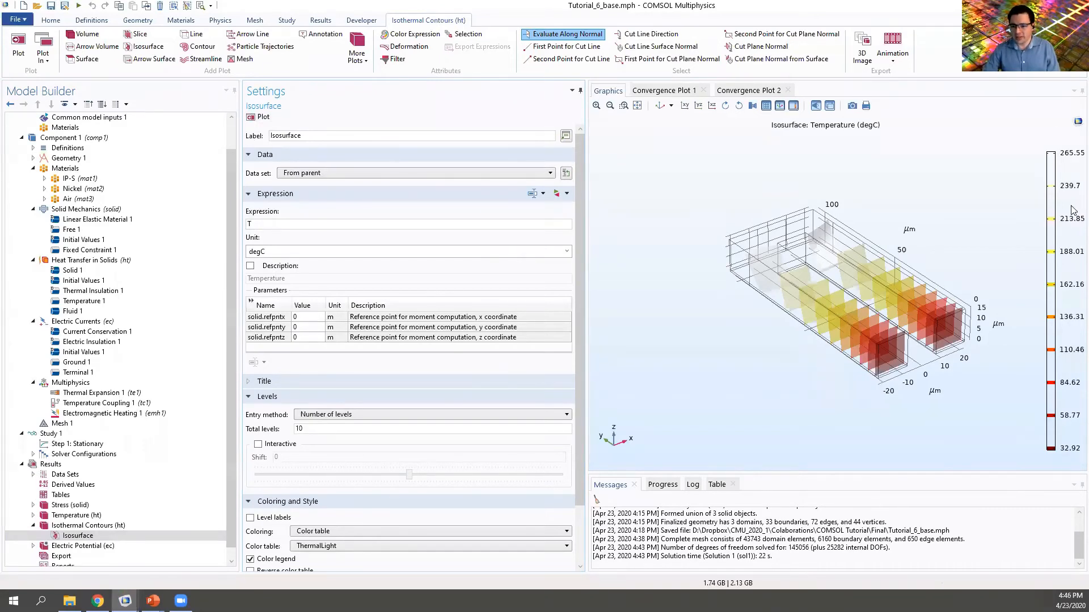
Show the Electric Potential (ec) plot group and disable its Multislice 1 plot
click(63, 545)
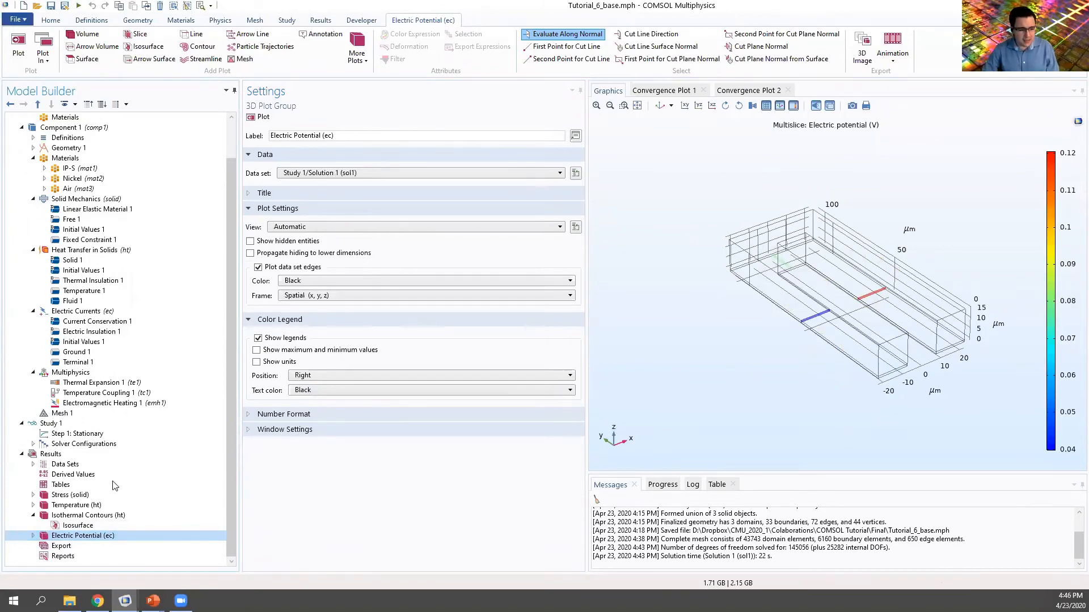
click(33, 536)
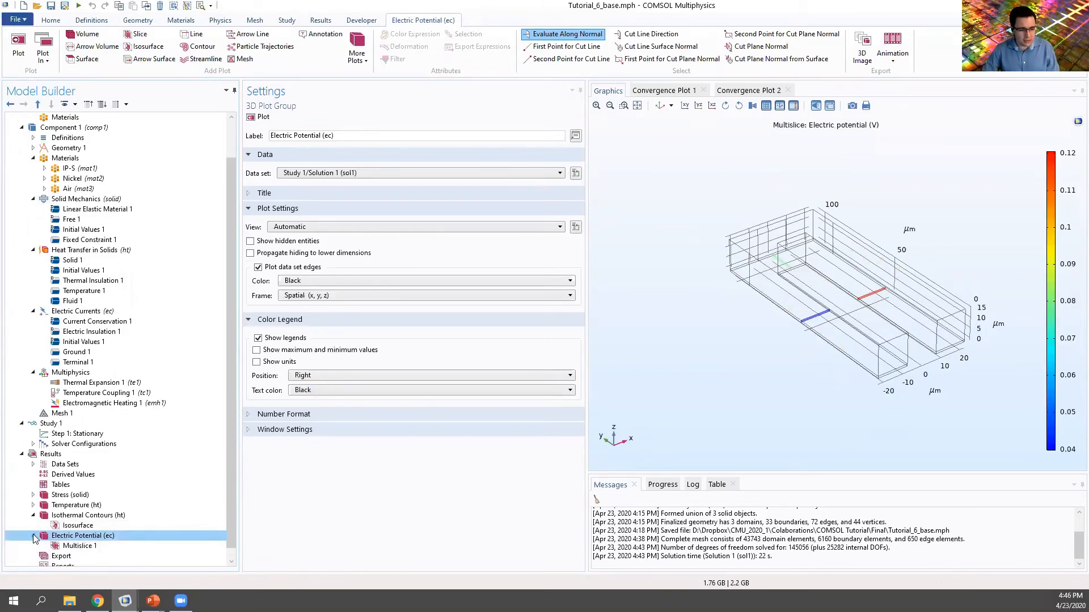
click(79, 546)
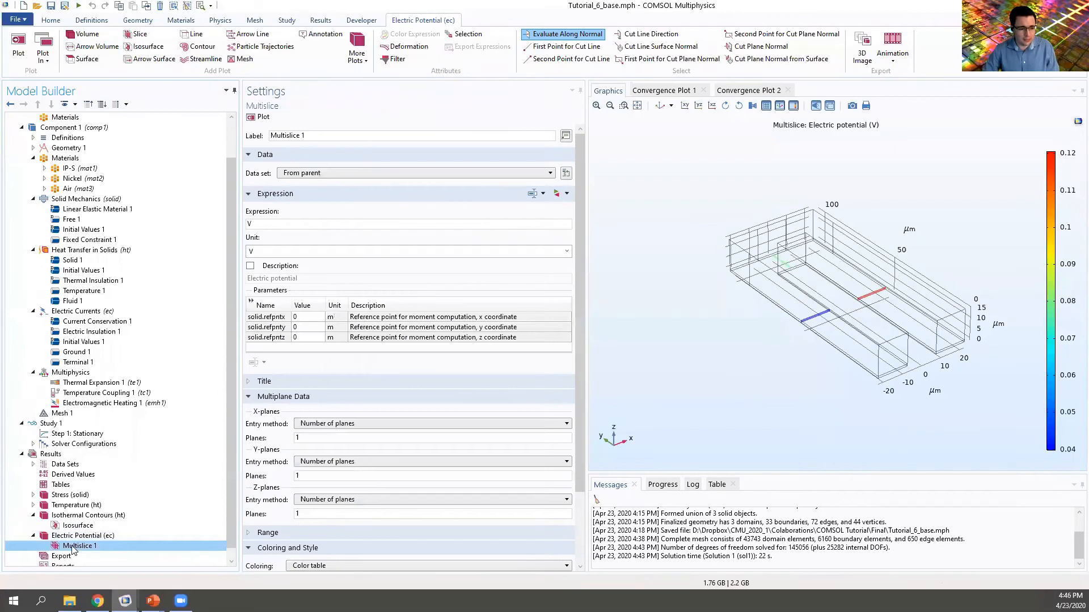
right_click(73, 548)
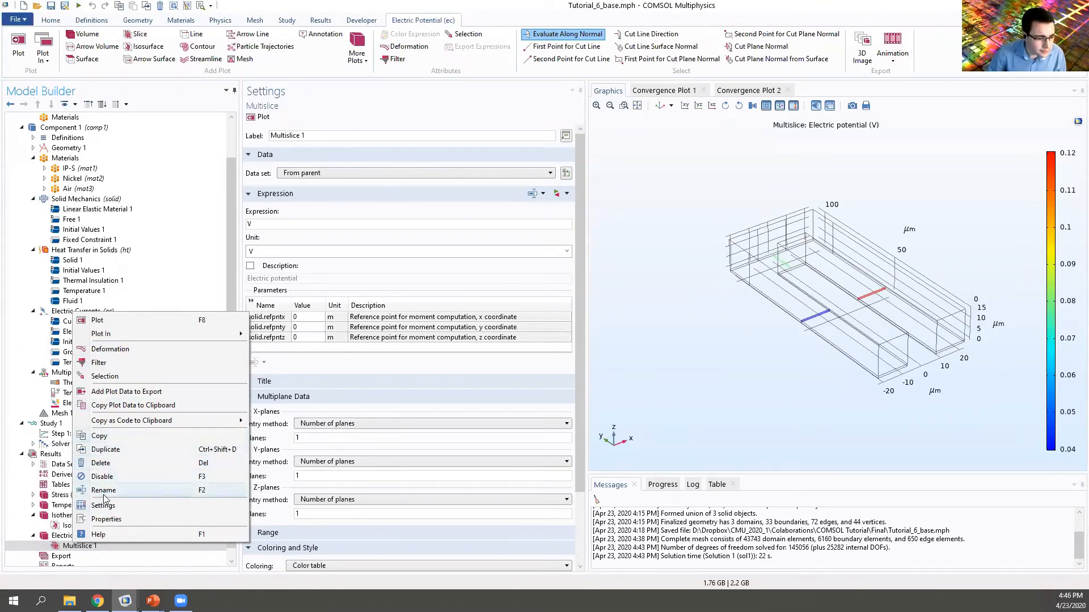
key(Escape)
click(74, 535)
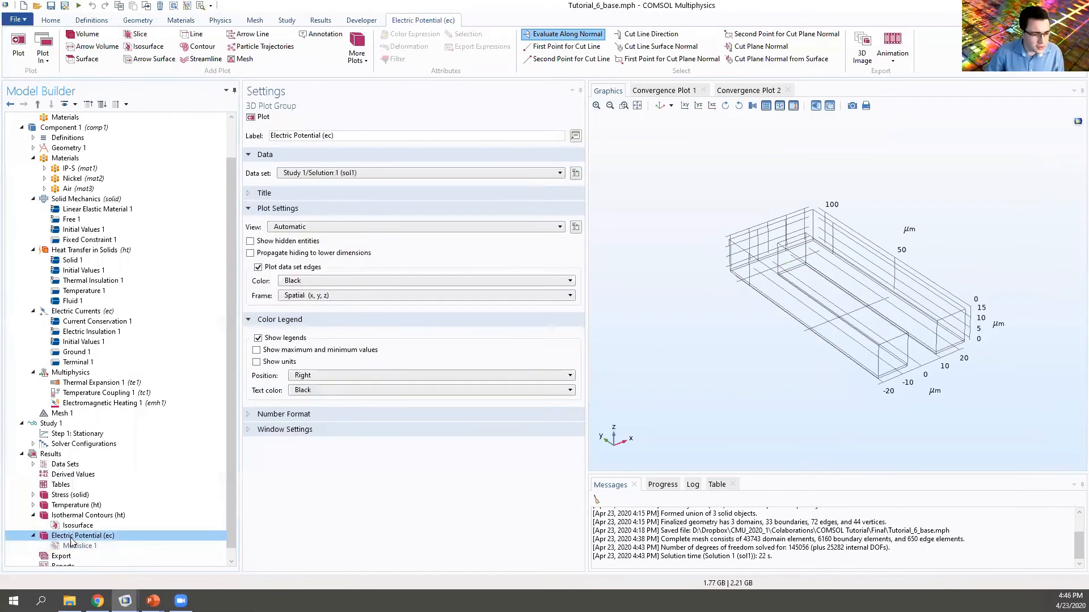
Add a surface plot of the Electric Currents potential V to the Electric Potential (ec) group and plot it in mV
right_click(72, 536)
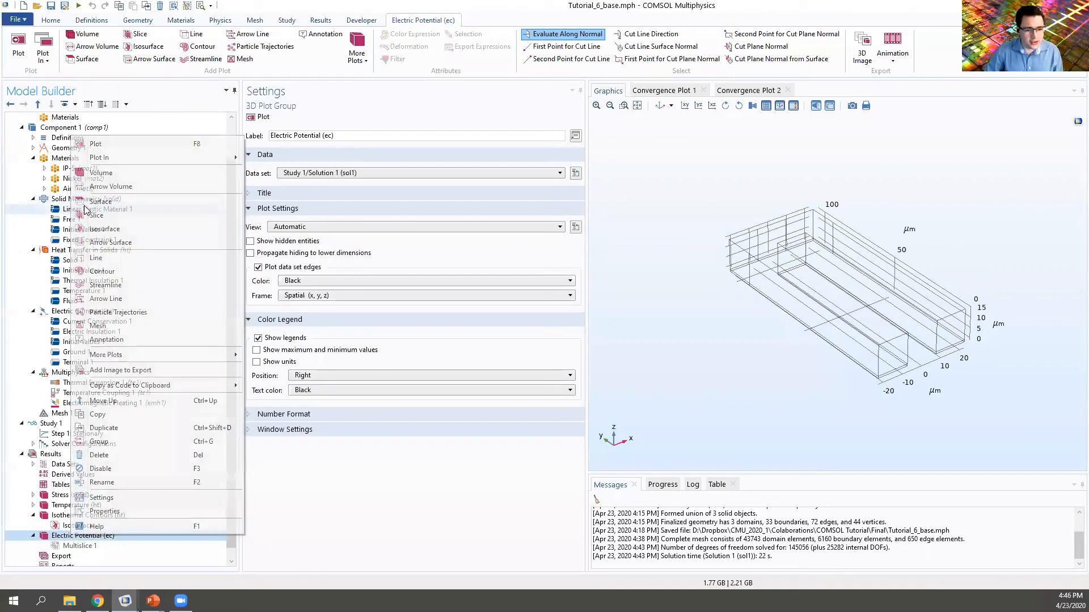
click(100, 202)
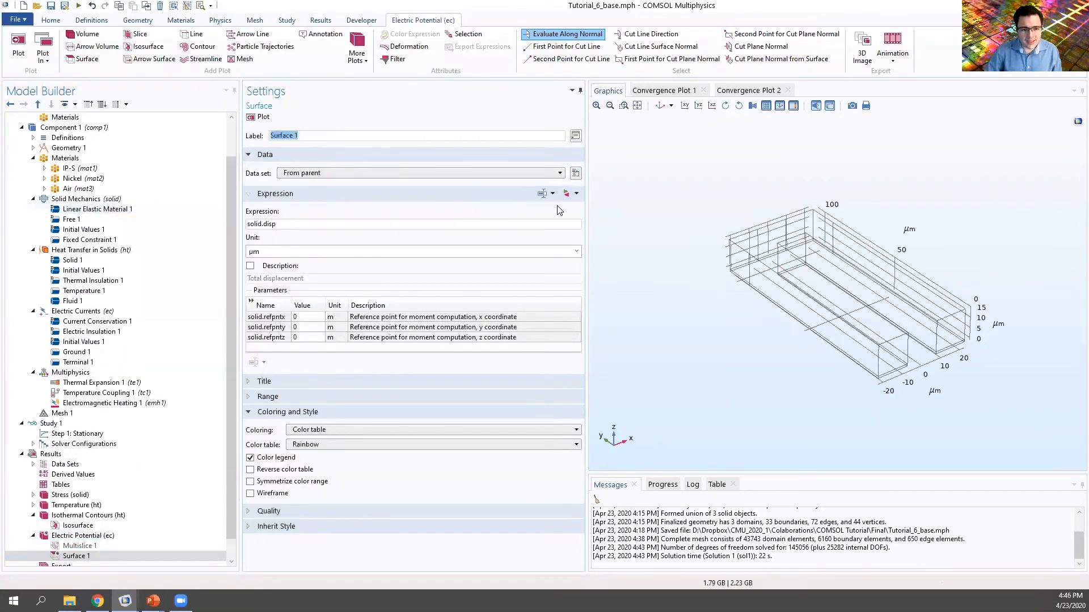
click(574, 196)
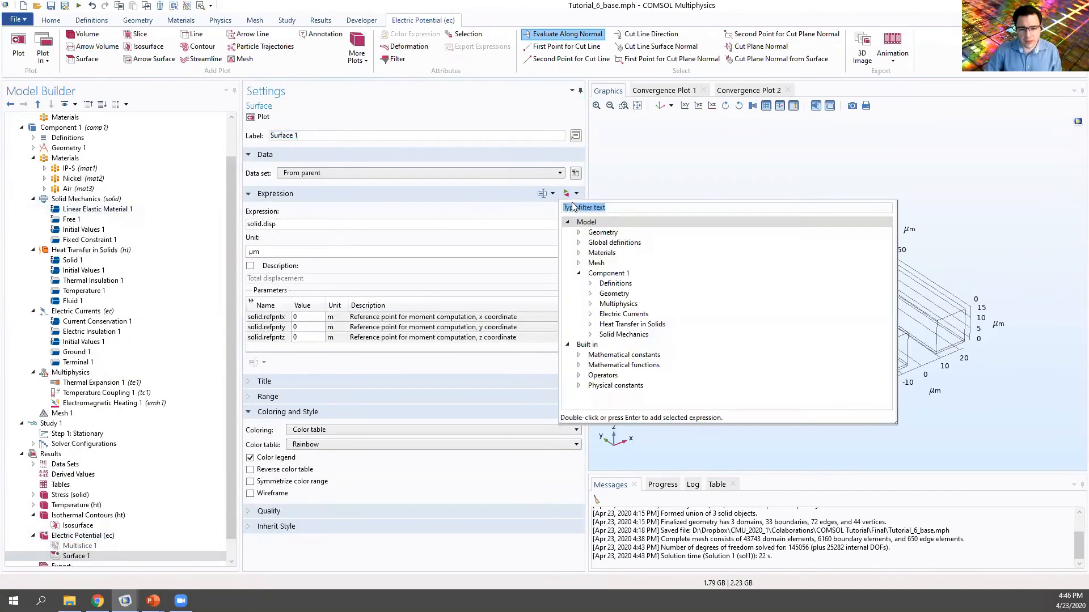
click(590, 314)
click(602, 335)
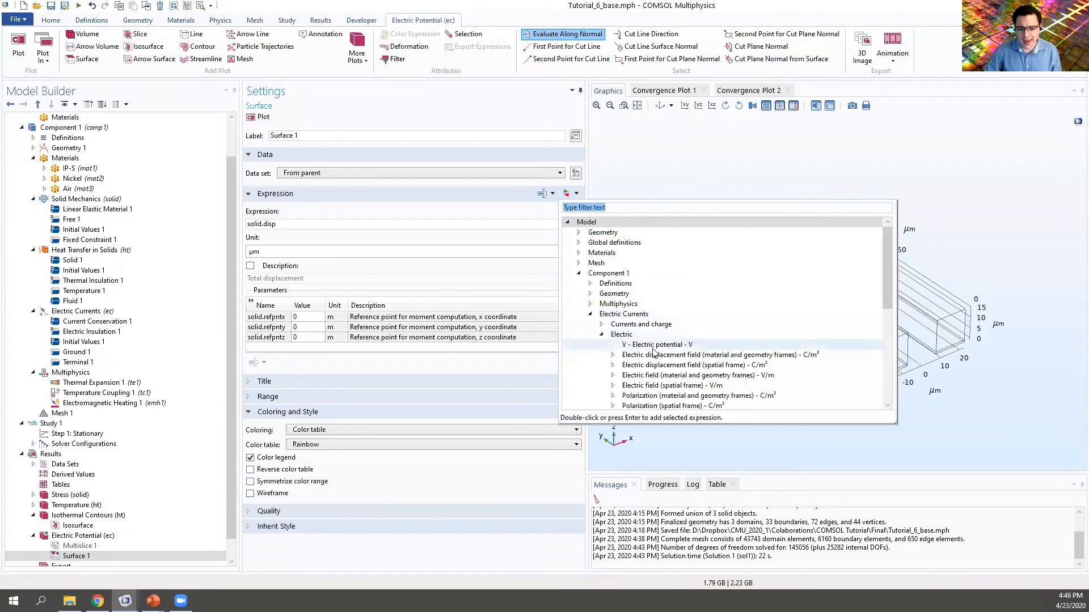
double_click(654, 345)
click(262, 117)
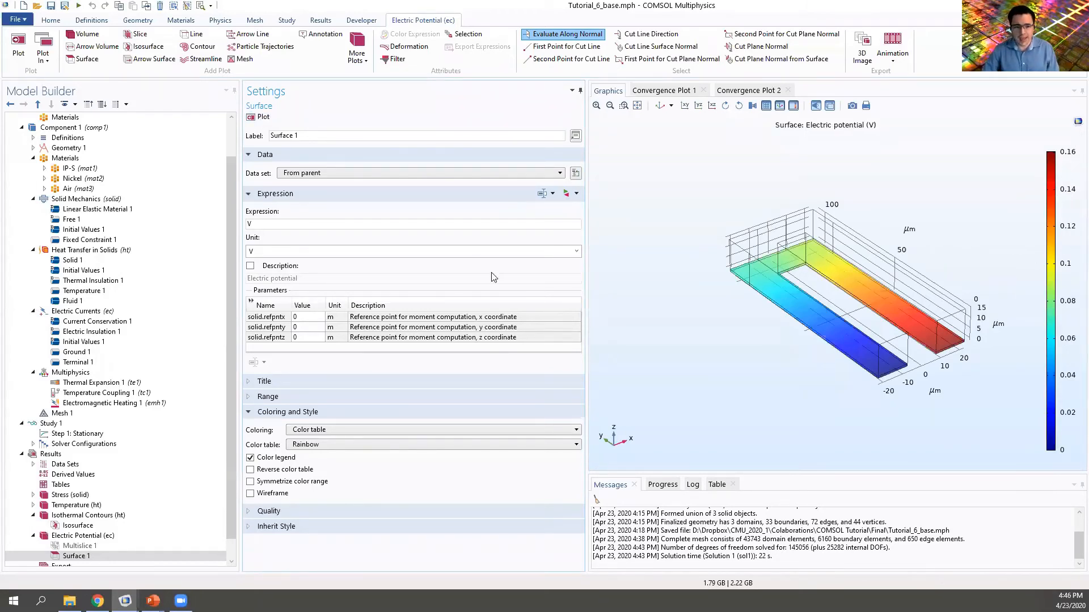
text(m)
click(262, 116)
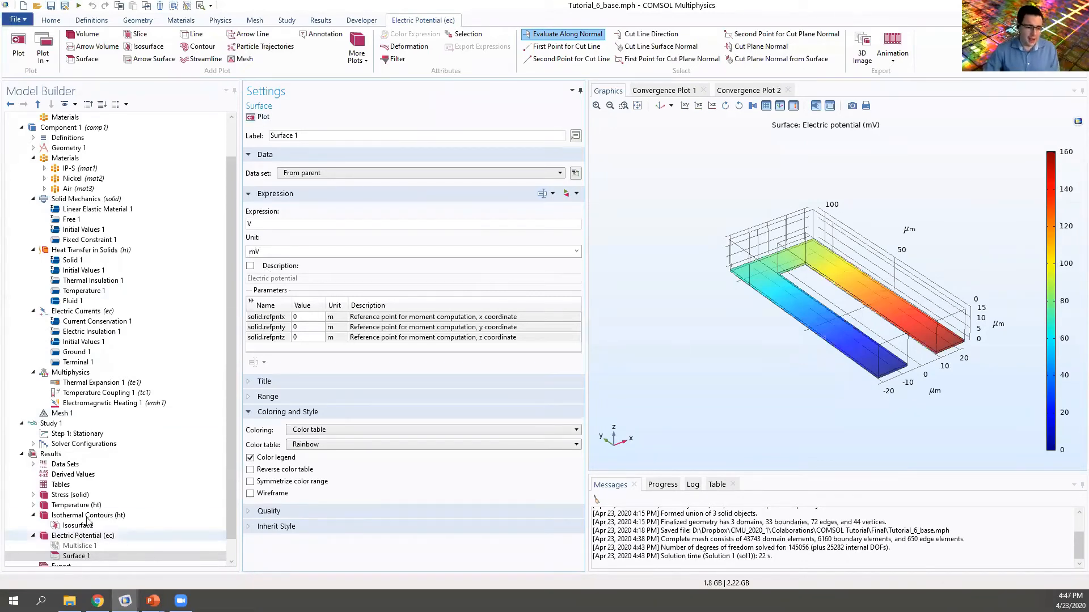
Check the electrical current parameter Iin in the global Parameters list
scroll(226, 487, down, 1)
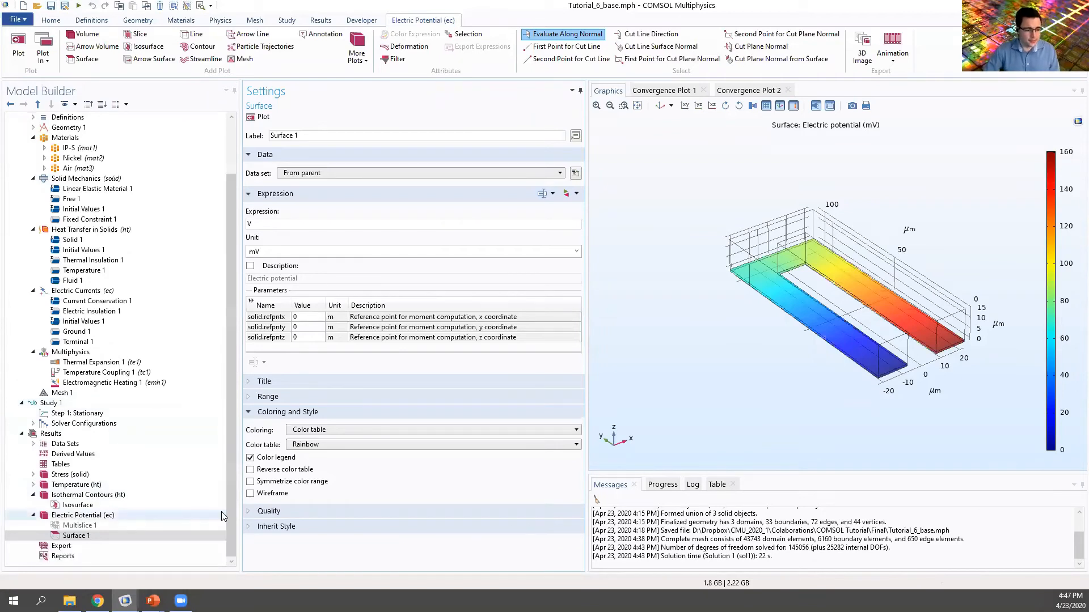
click(33, 515)
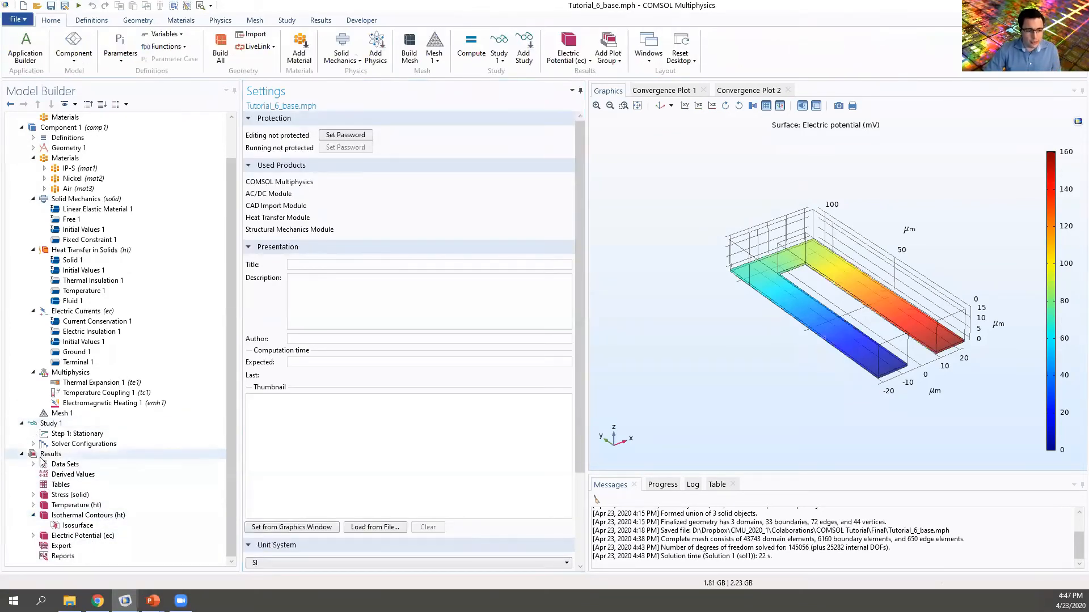
right_click(36, 424)
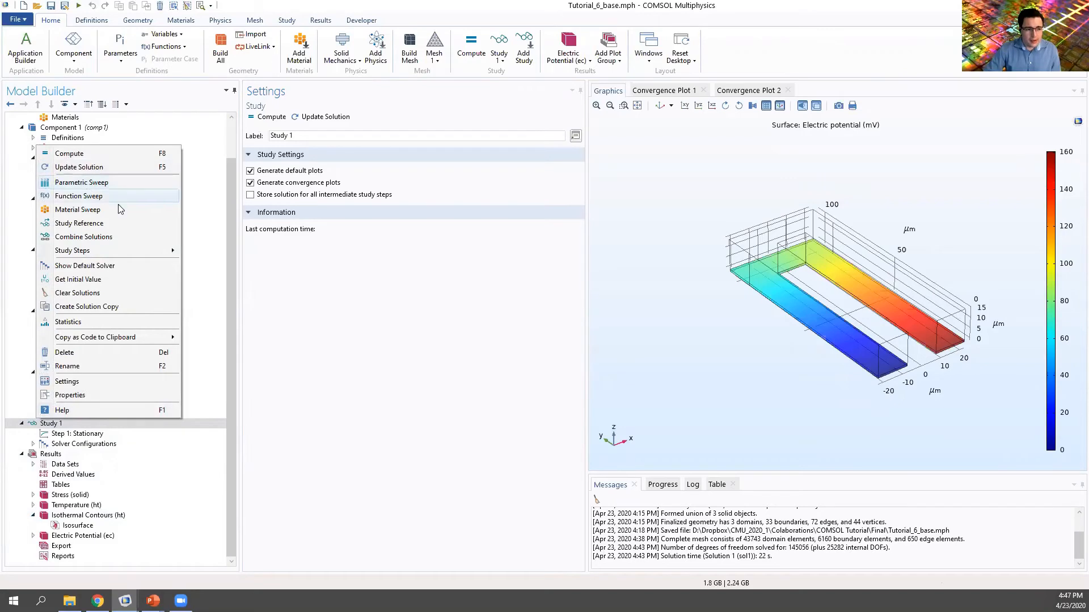
click(255, 341)
scroll(216, 306, up, 2)
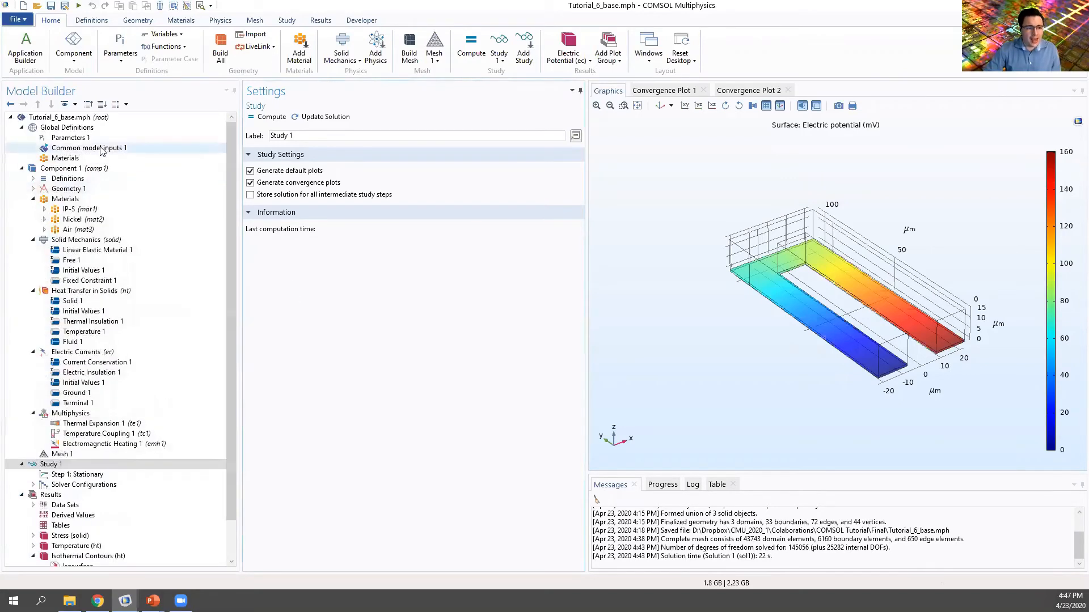
click(68, 139)
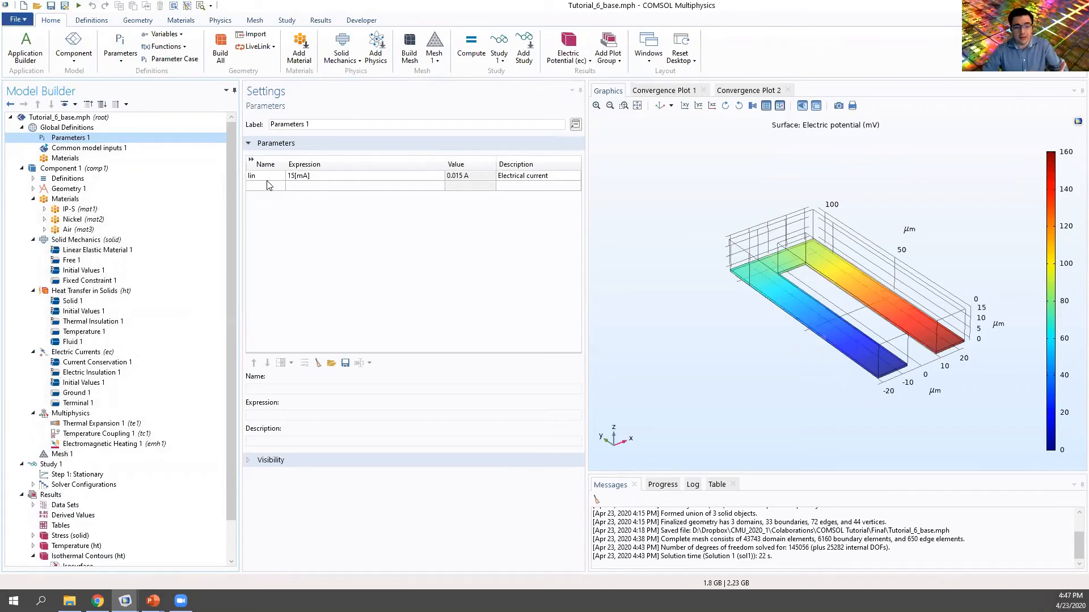
scroll(66, 507, down, 2)
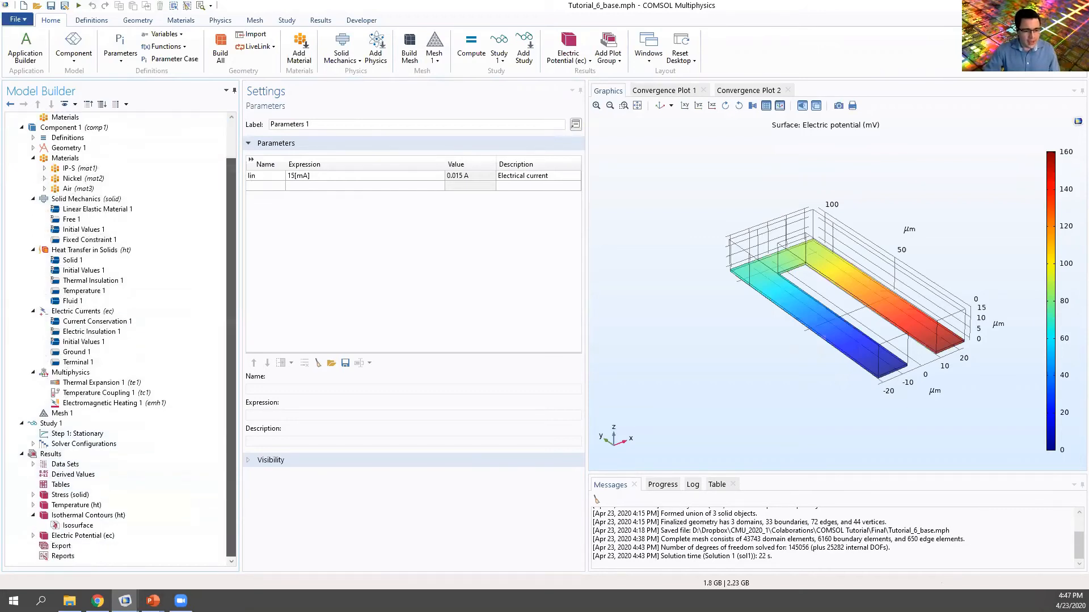
Show the Stress (solid) plot, then add a Parametric Sweep to Study 1 with the electrical current Iin as its parameter
click(77, 495)
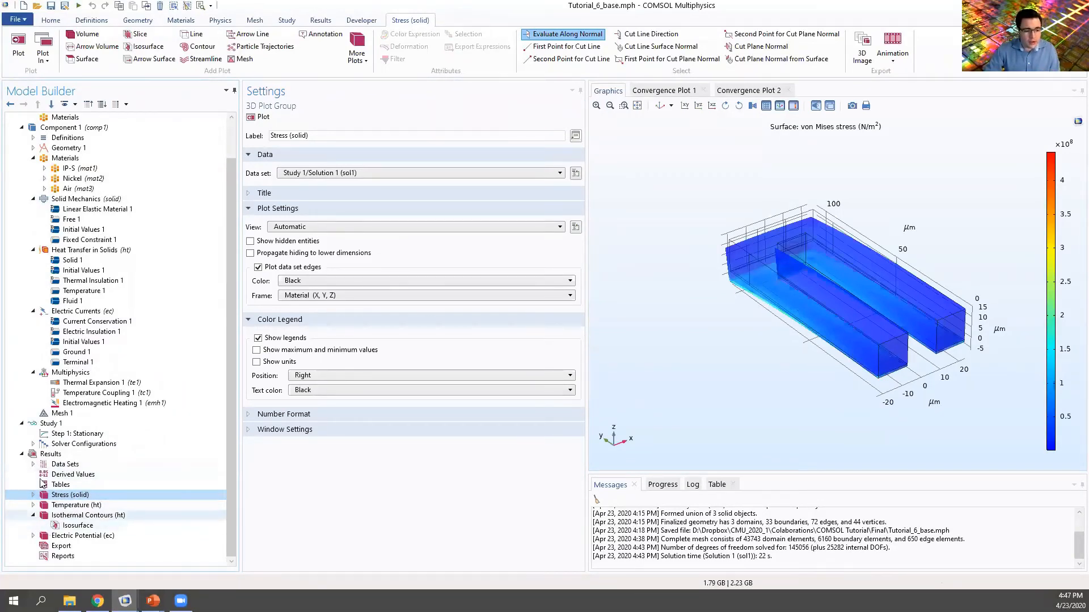
right_click(42, 423)
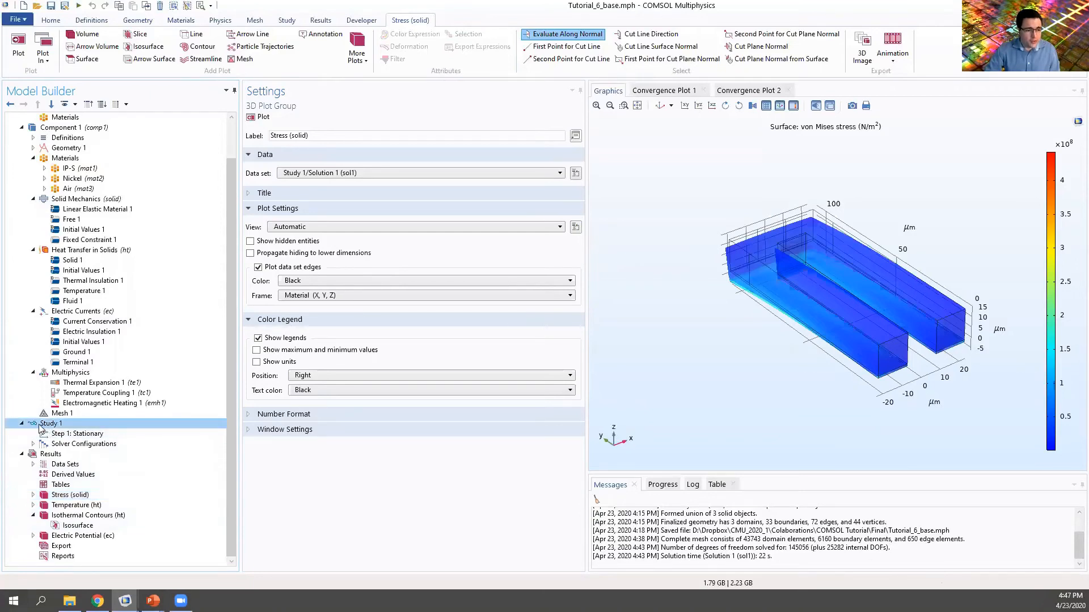
click(74, 186)
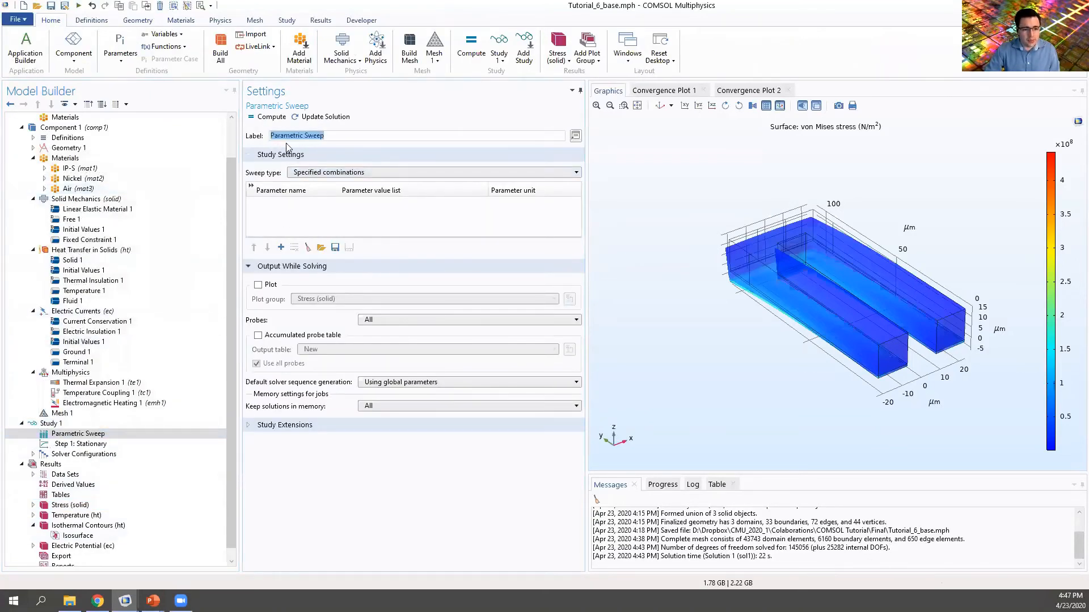
click(280, 248)
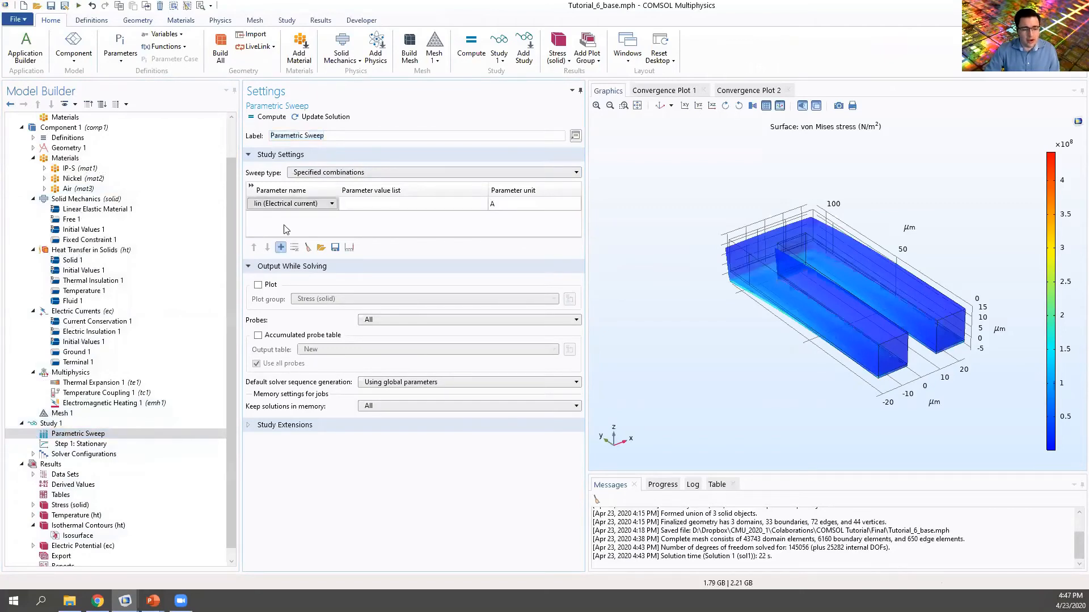
Sweep Iin from 0 to 18 in steps of 1 with unit mA and compute Study 1
click(349, 248)
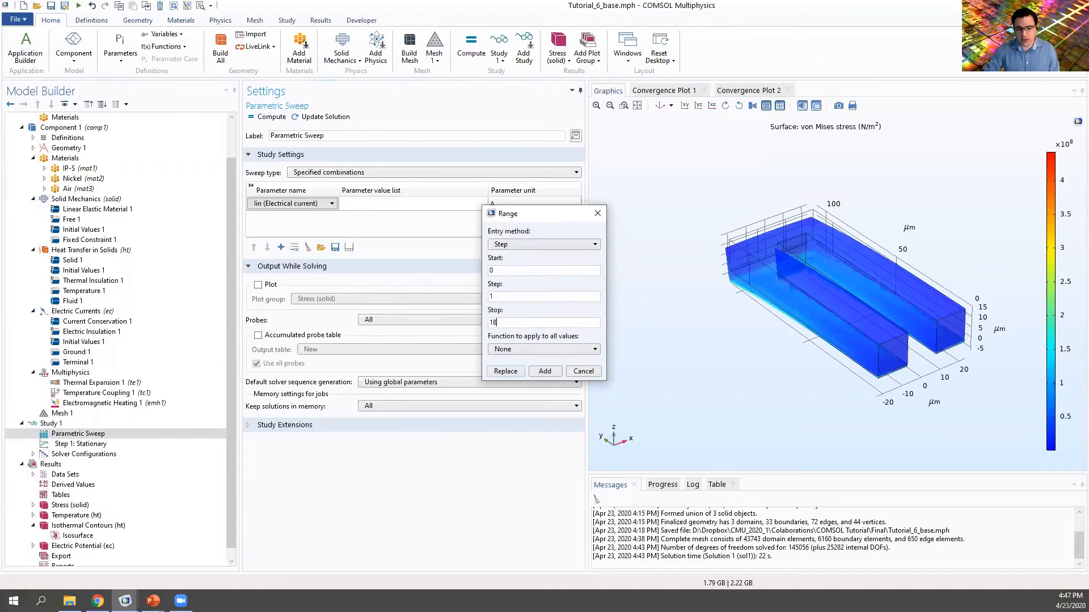
click(532, 373)
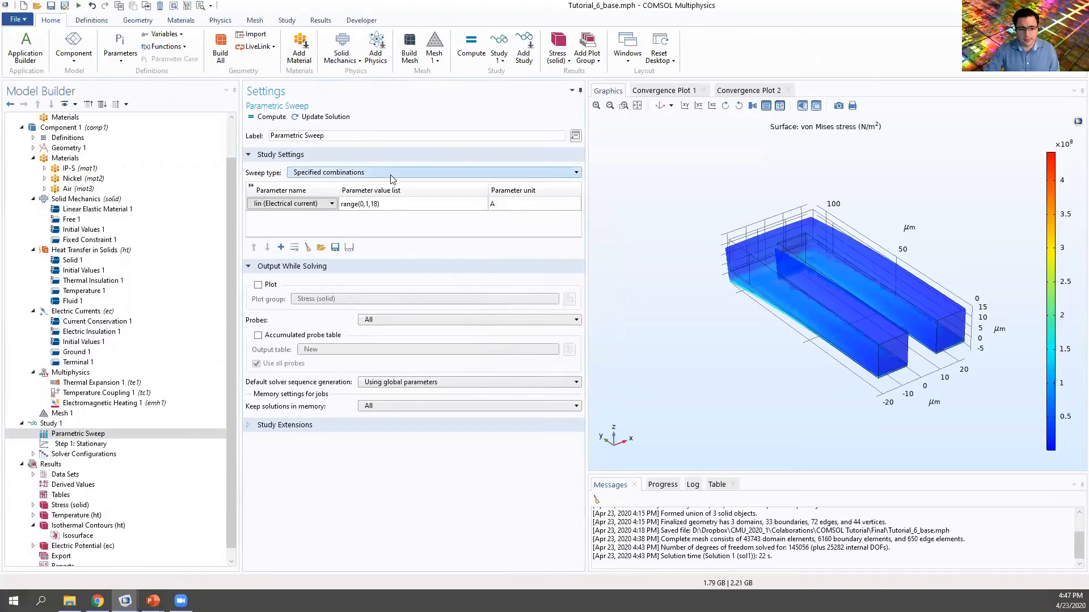
click(493, 206)
text(m)
click(499, 224)
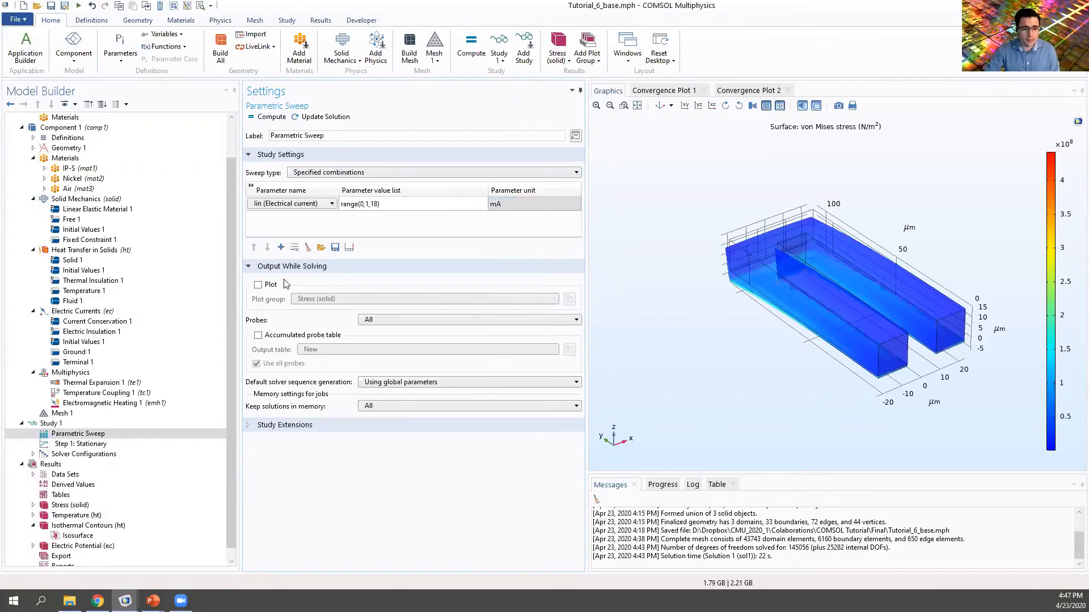
right_click(49, 423)
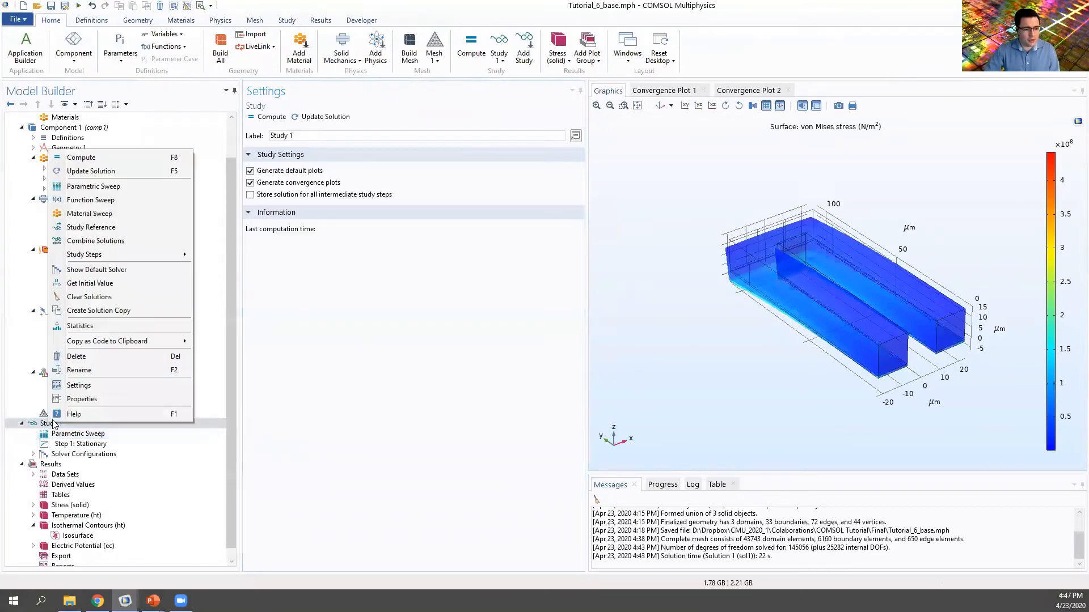
click(87, 162)
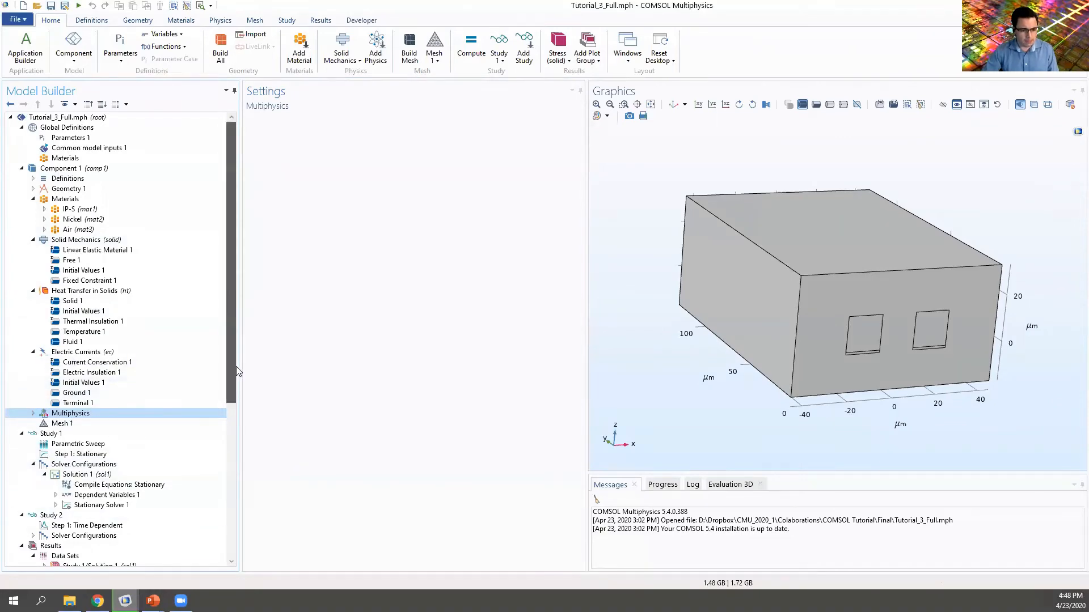
Collapse Component 1 in the model tree of Tutorial_3_Full.mph, leaving the Data Sets under Results expanded
drag(232, 375, 232, 401)
drag(230, 319, 226, 286)
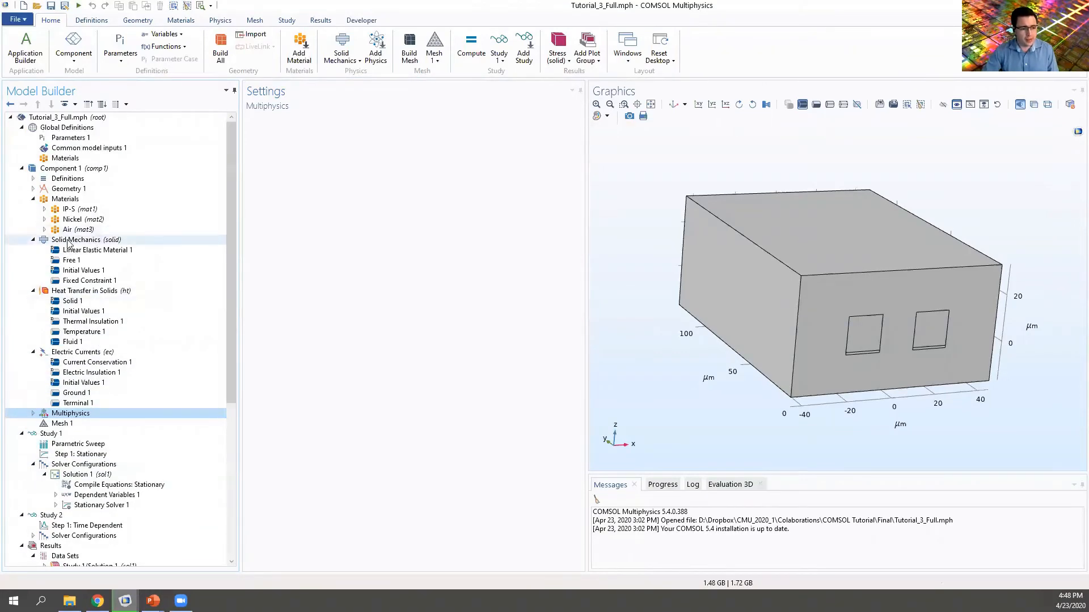
click(22, 170)
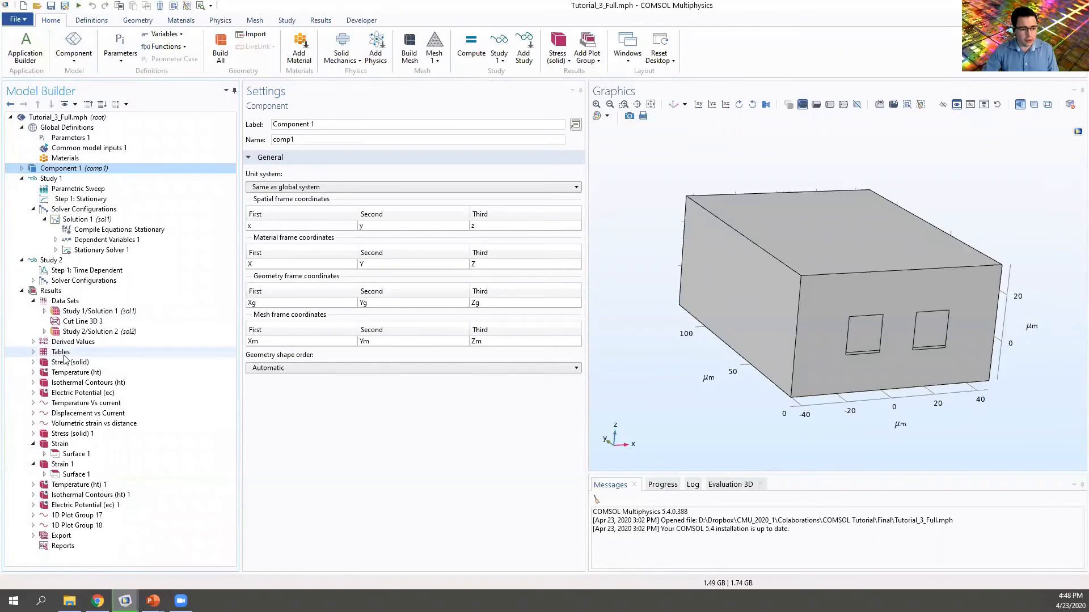
click(33, 301)
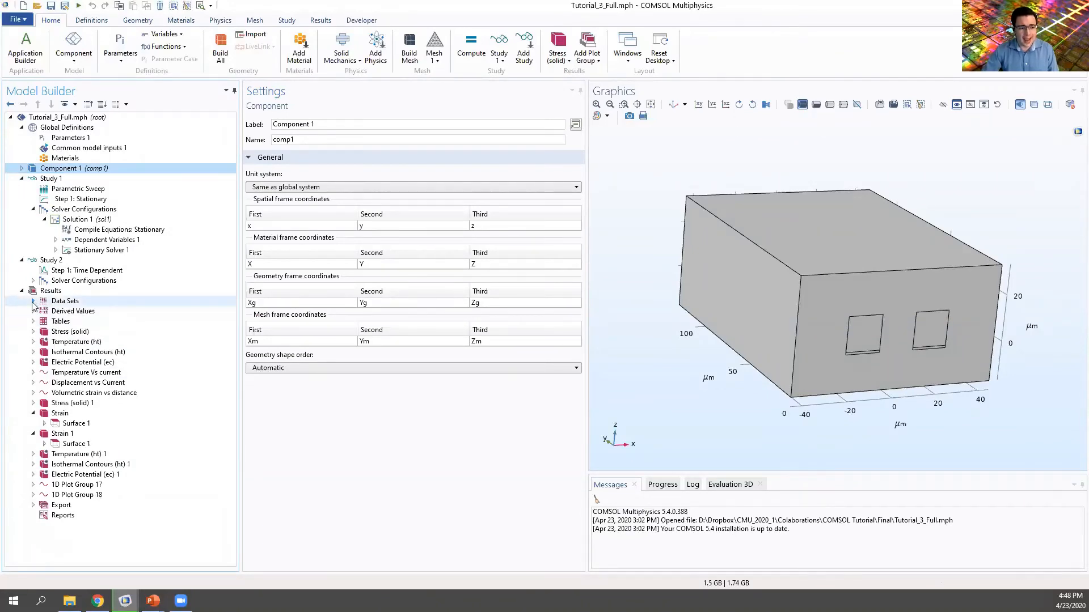
click(34, 301)
Save a copy of the model as Tutorial_test_Full.mph in the same folder
click(17, 19)
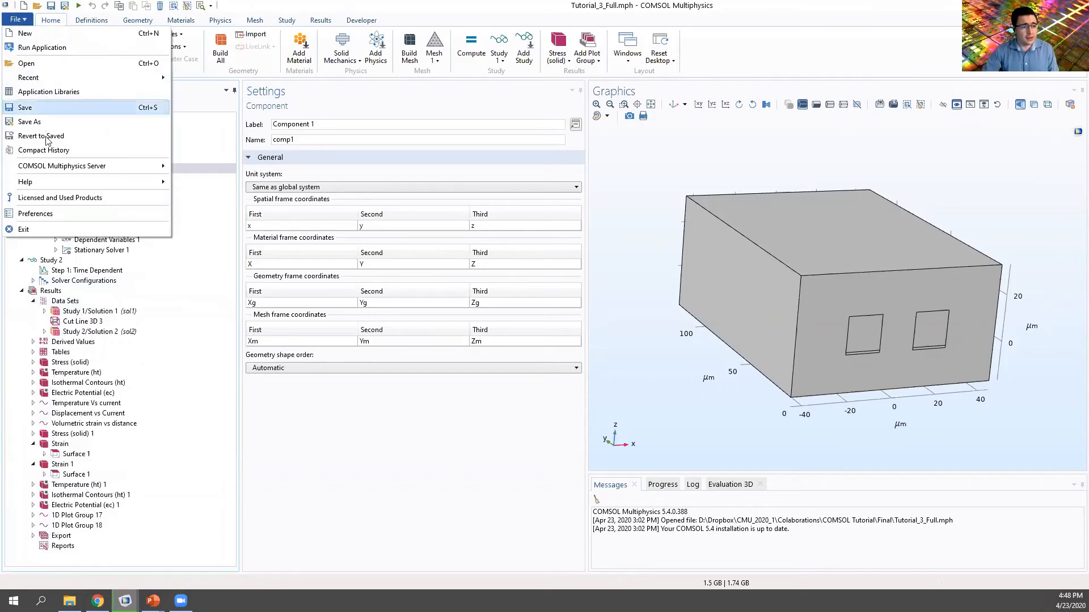
click(35, 121)
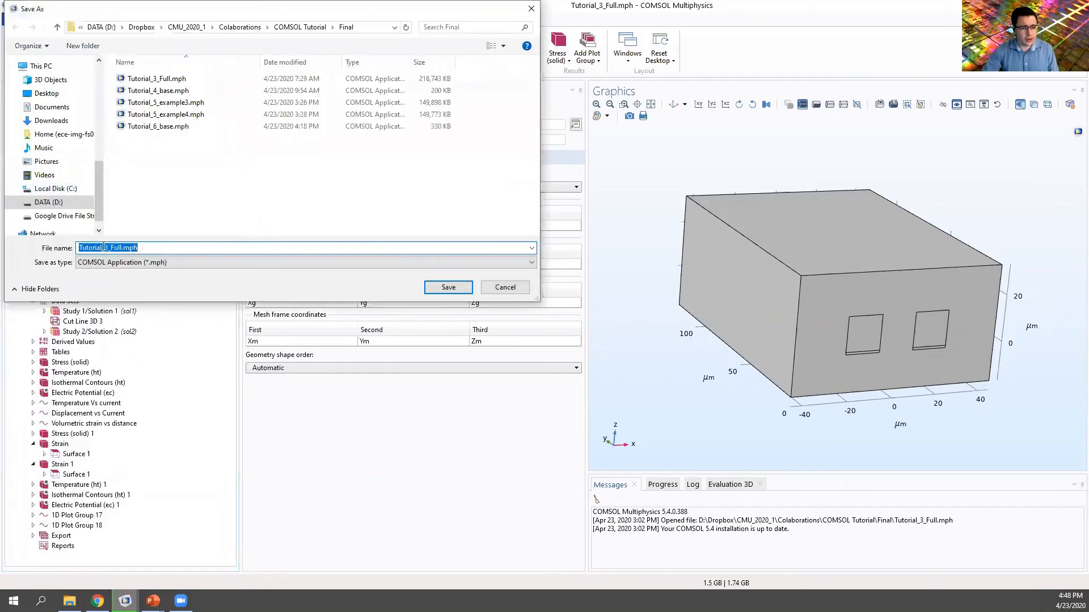
click(105, 247)
text(test)
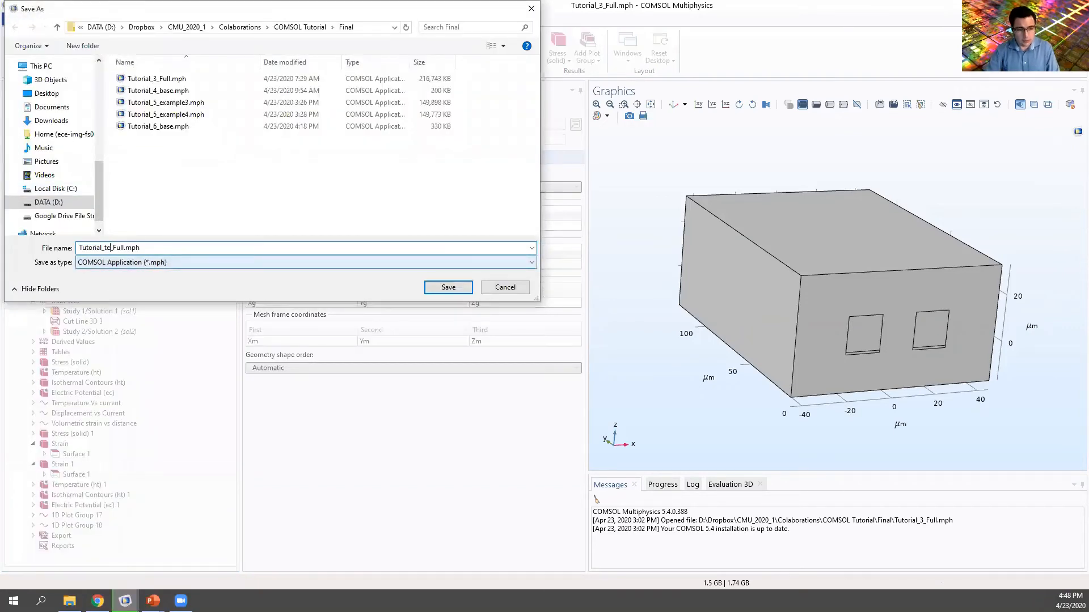
click(438, 287)
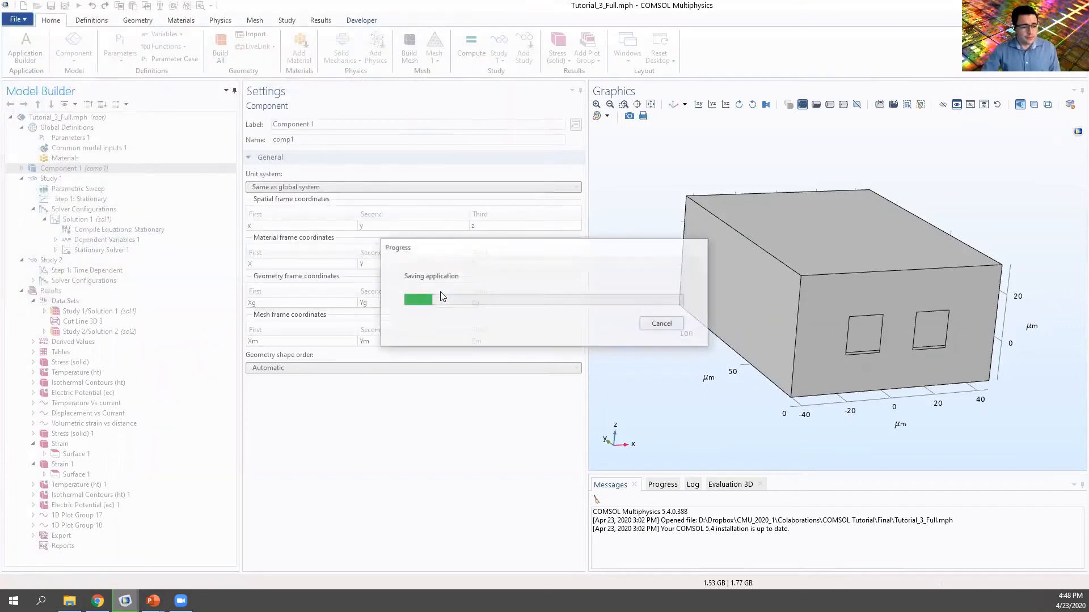
Delete the Temperature Vs current plot group from Results
click(62, 403)
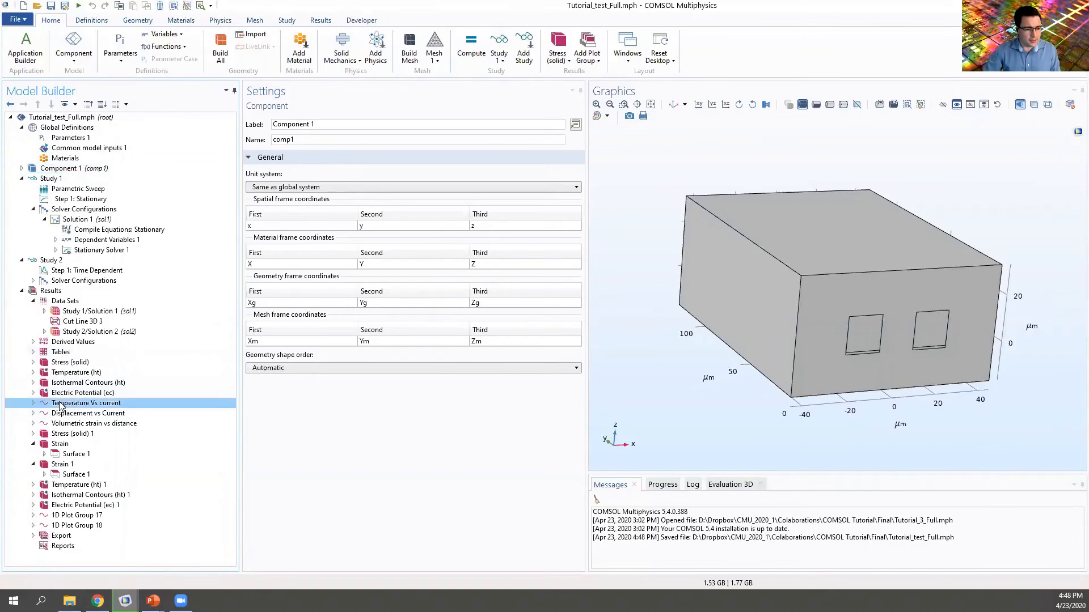
right_click(61, 403)
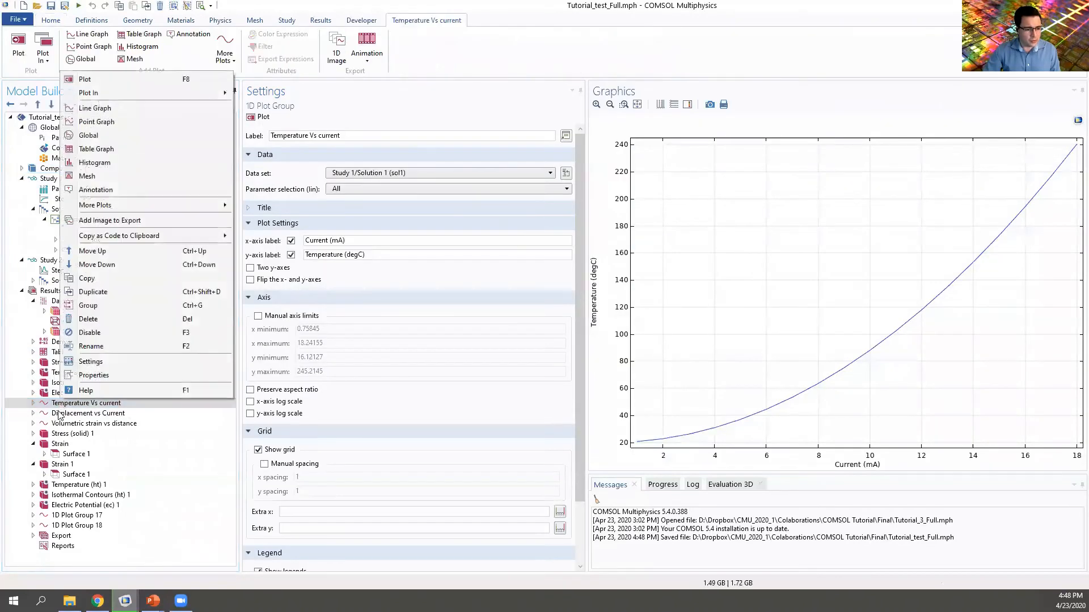
click(88, 319)
click(584, 340)
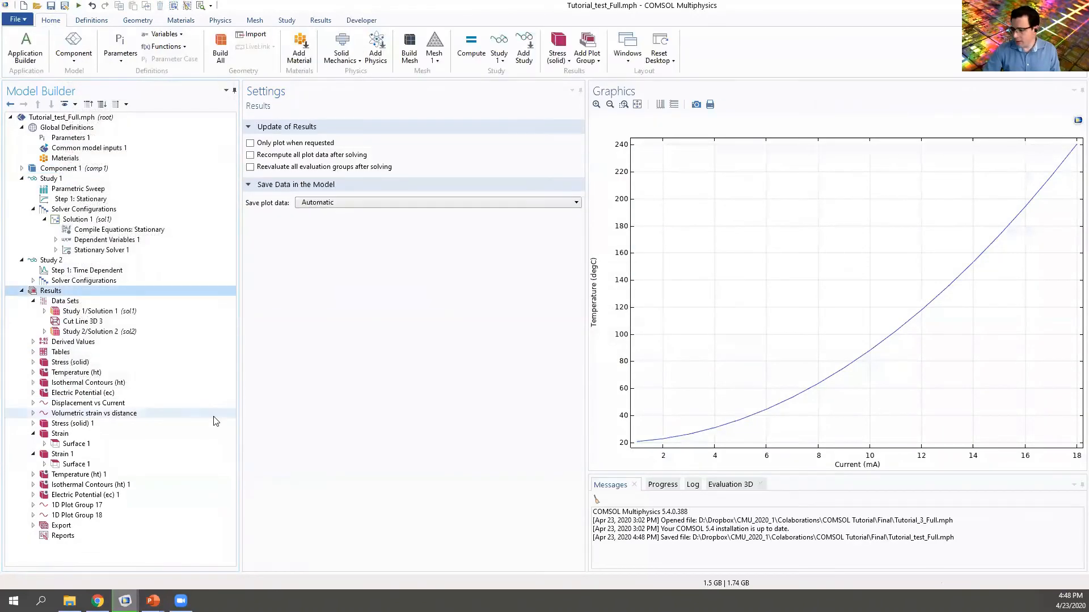
Delete the Displacement vs Current plot group from Results
click(68, 404)
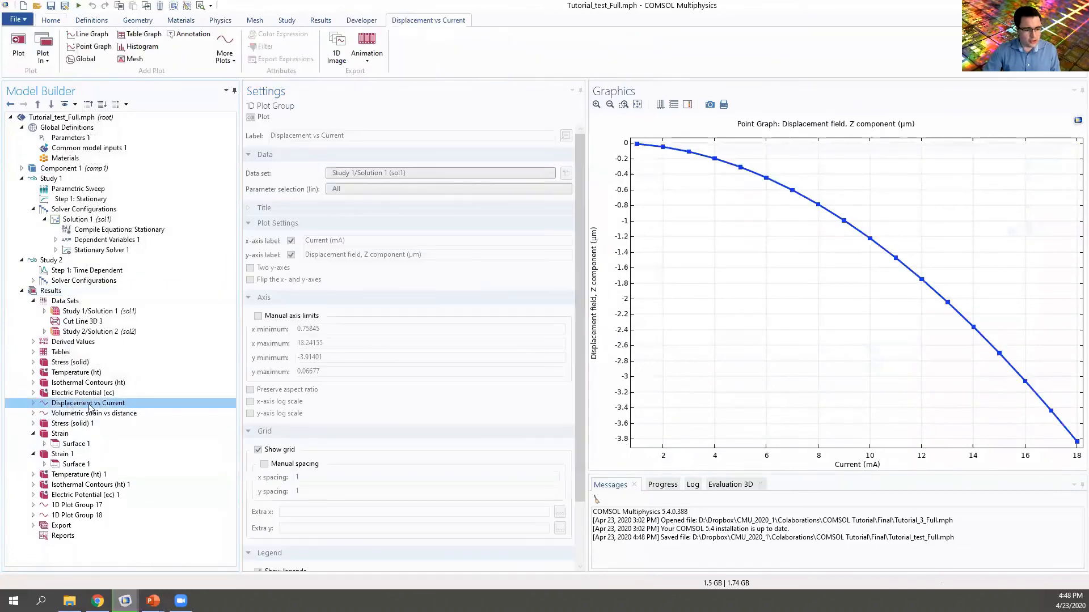
right_click(71, 404)
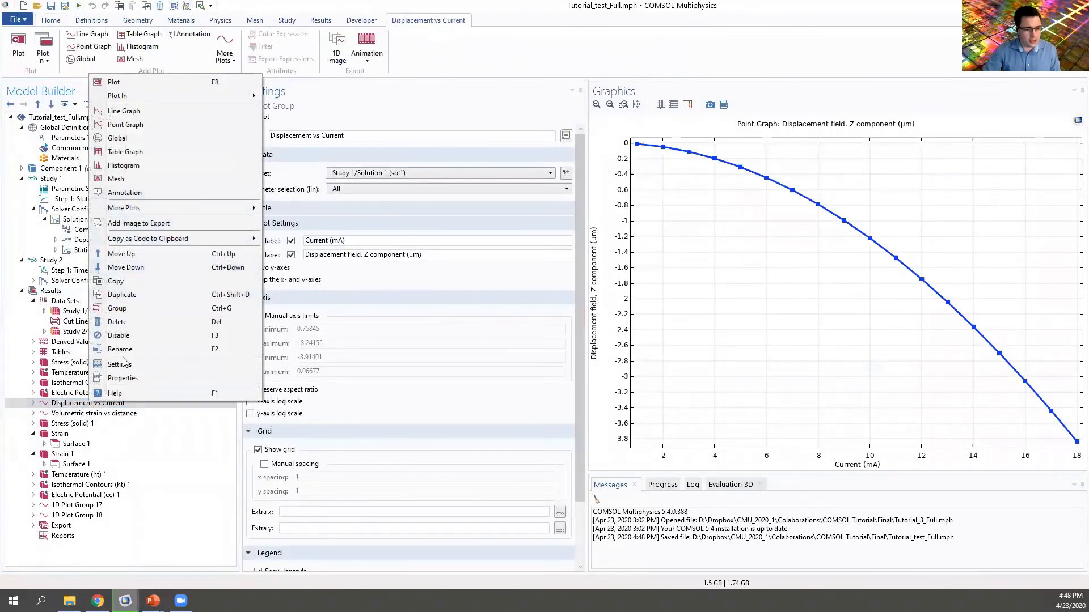
click(118, 321)
click(584, 340)
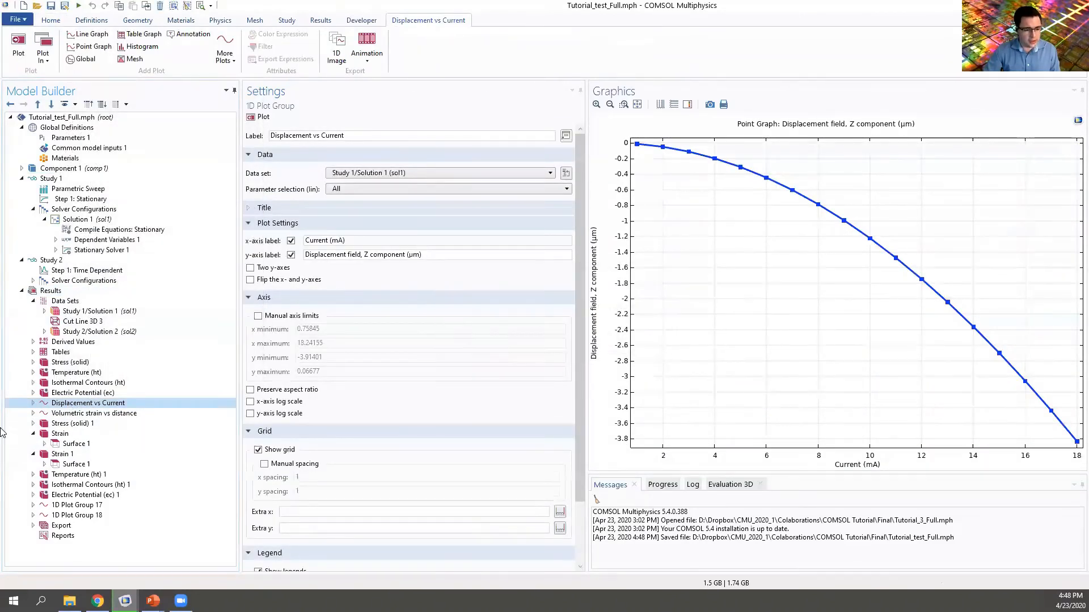
Delete the Volumetric strain vs distance plot group from Results
right_click(64, 404)
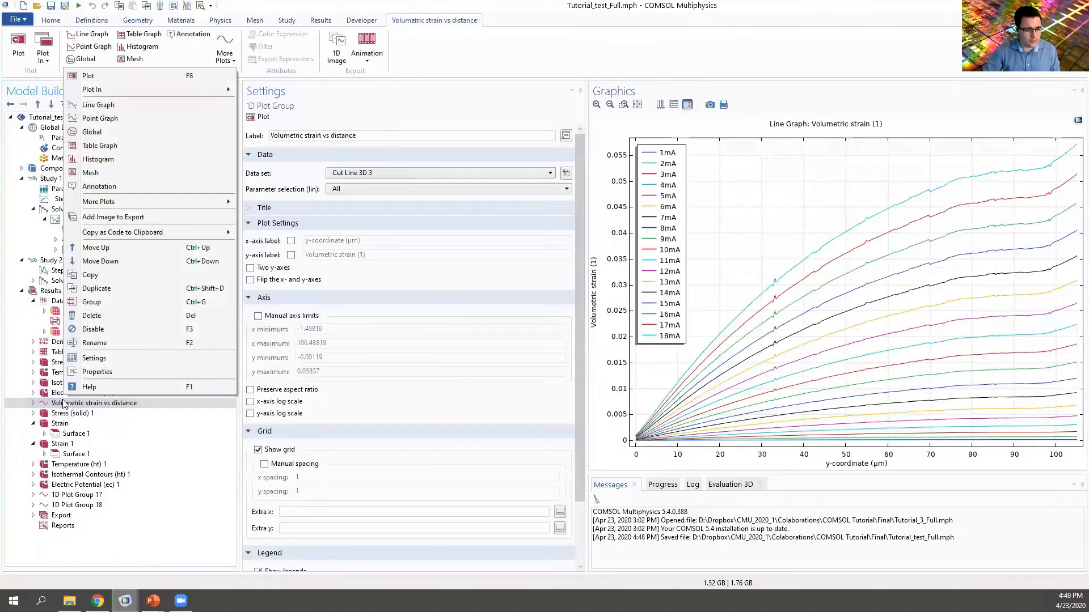
click(102, 316)
click(575, 341)
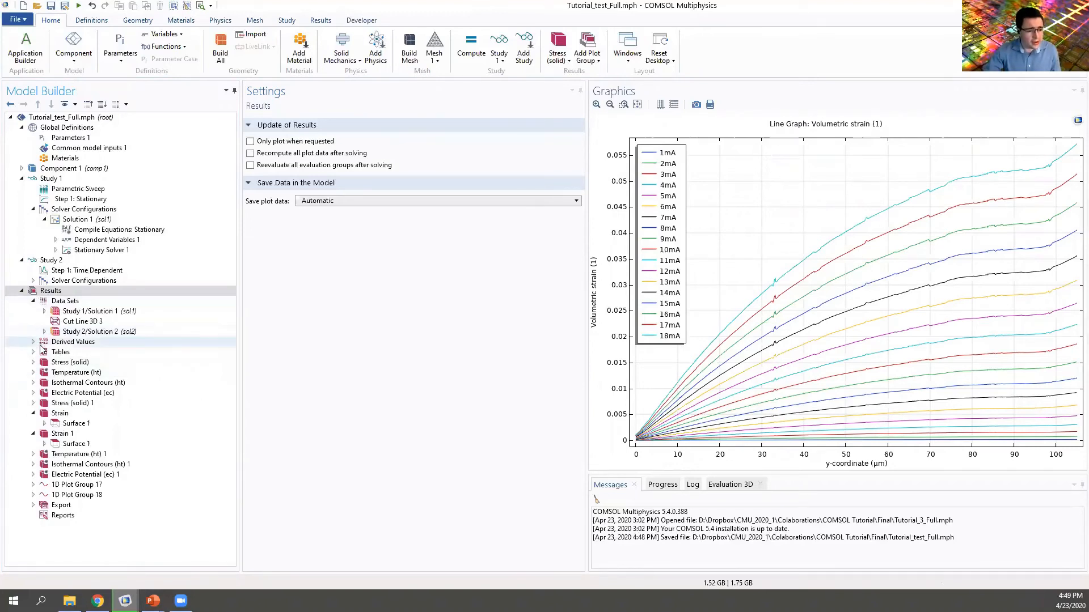
Show the Stress (solid) plot and look through its Iin parameter values, selecting 1 and finally 18
click(62, 302)
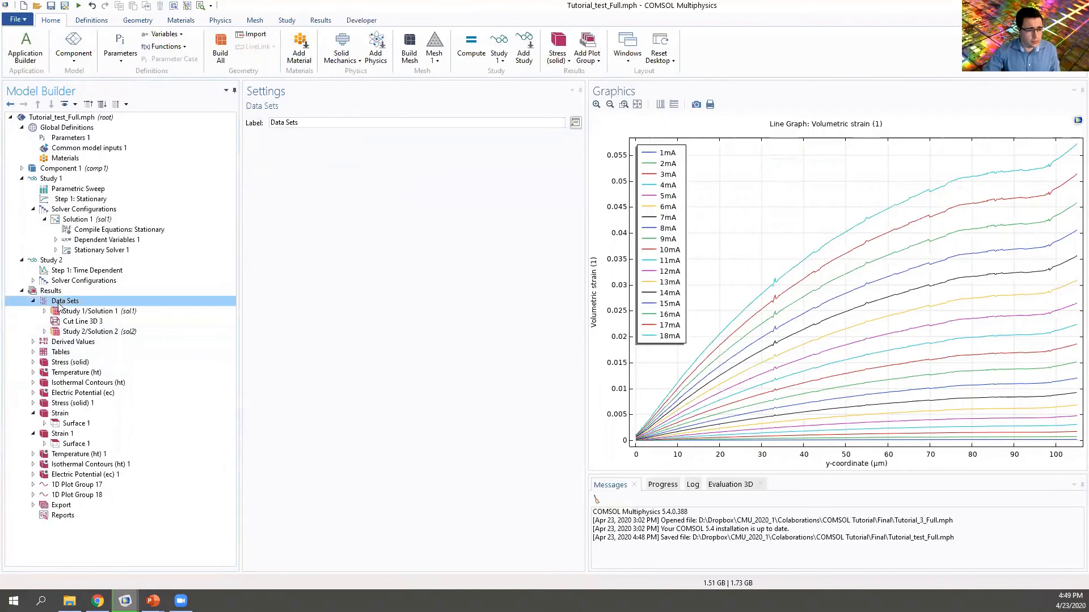
click(59, 363)
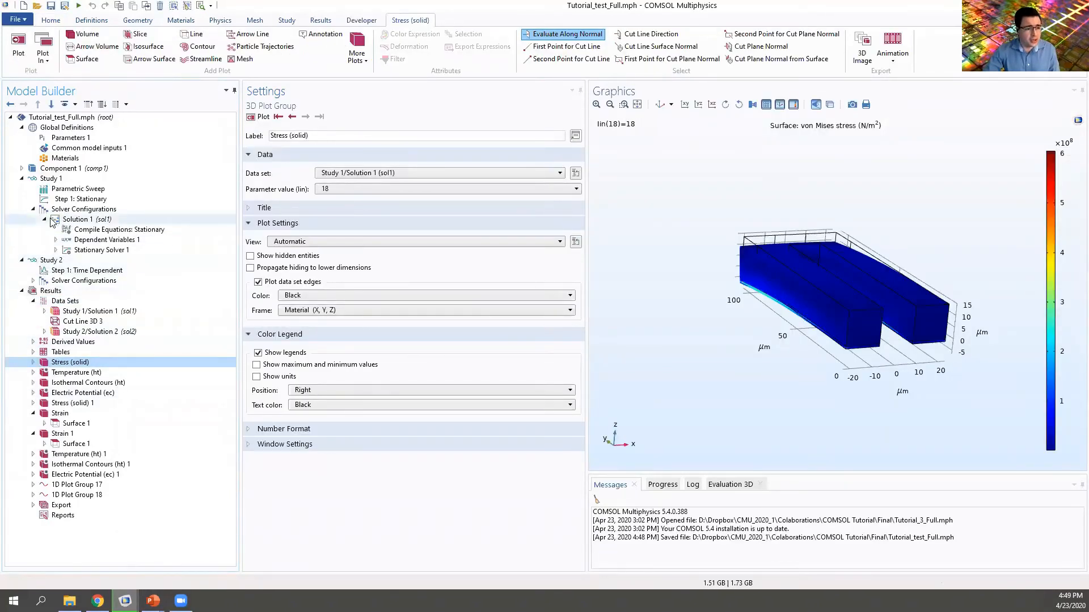
click(335, 192)
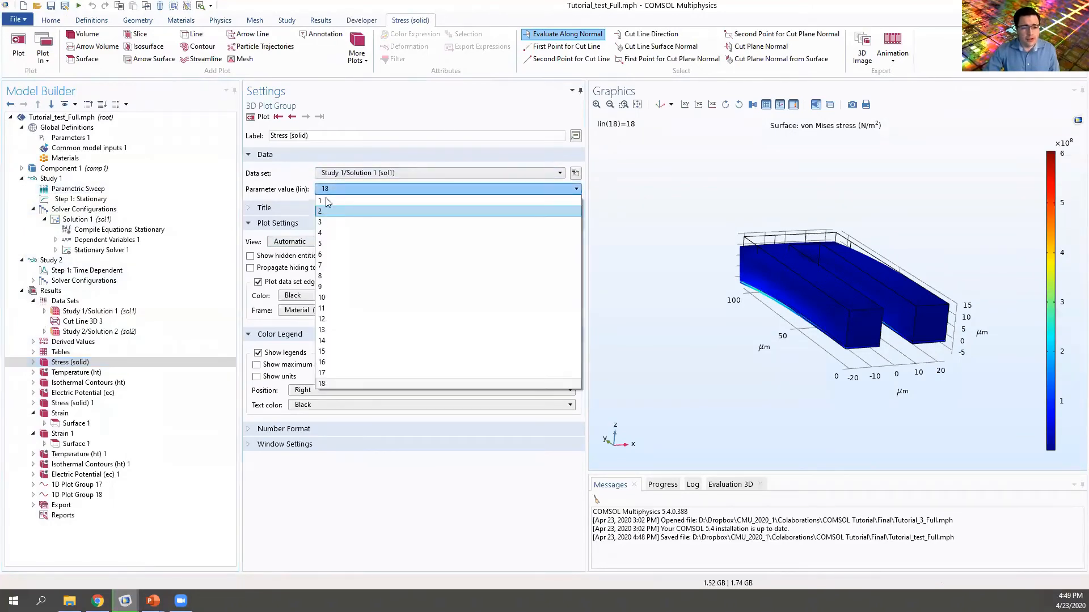
click(328, 202)
click(332, 191)
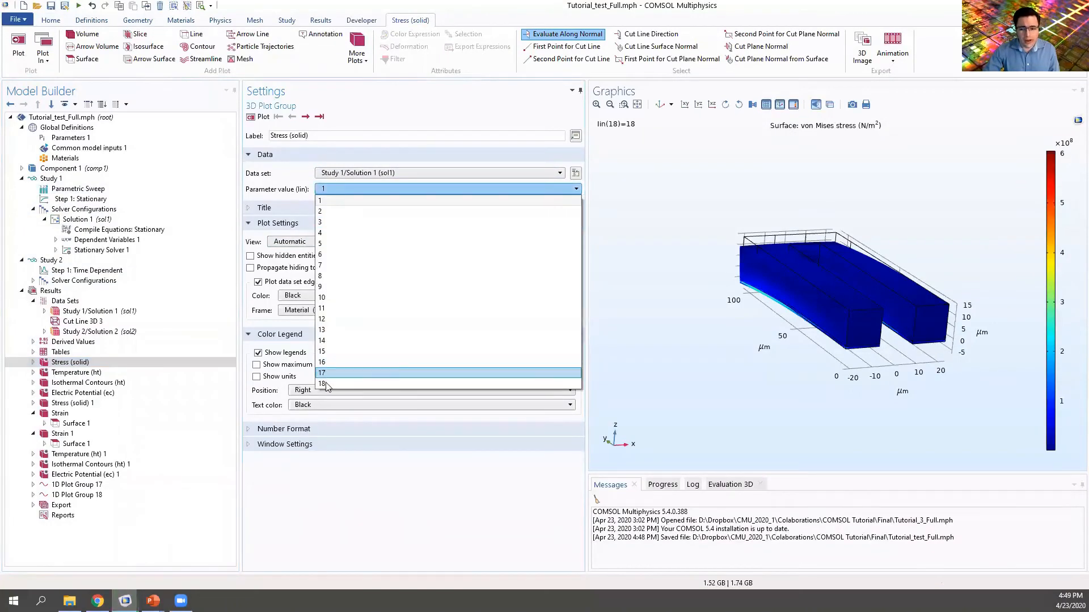
click(327, 388)
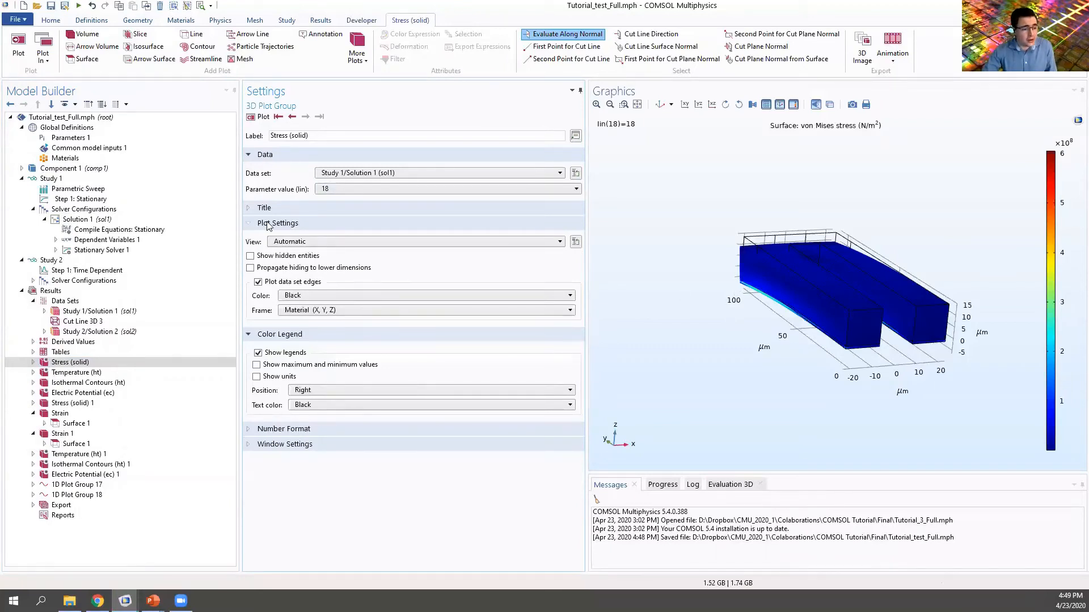
Delete both existing Volume Maximum evaluations from Derived Values
click(33, 343)
click(71, 352)
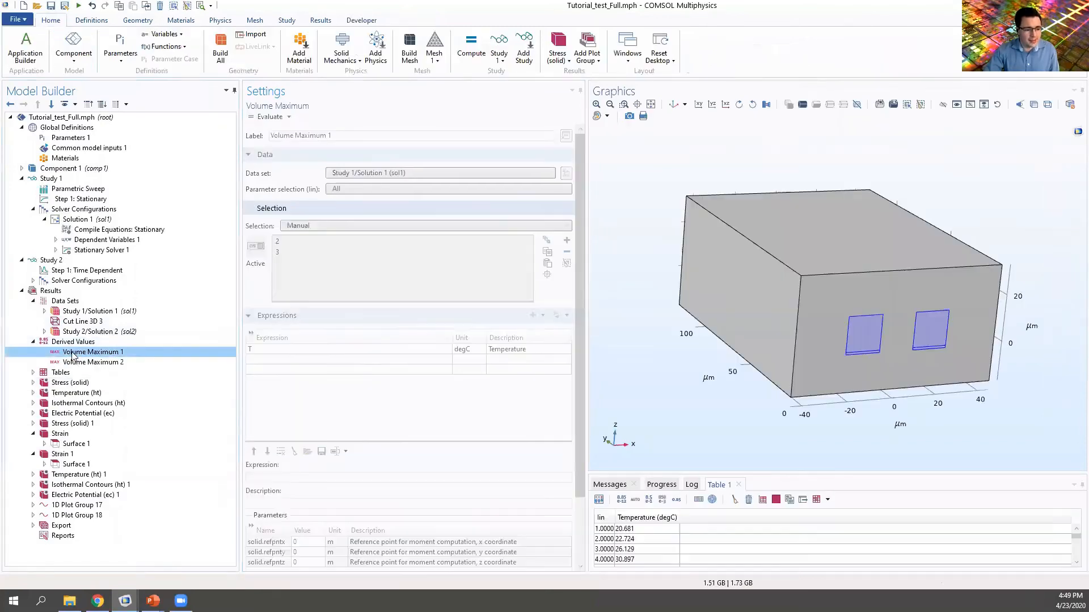
right_click(75, 357)
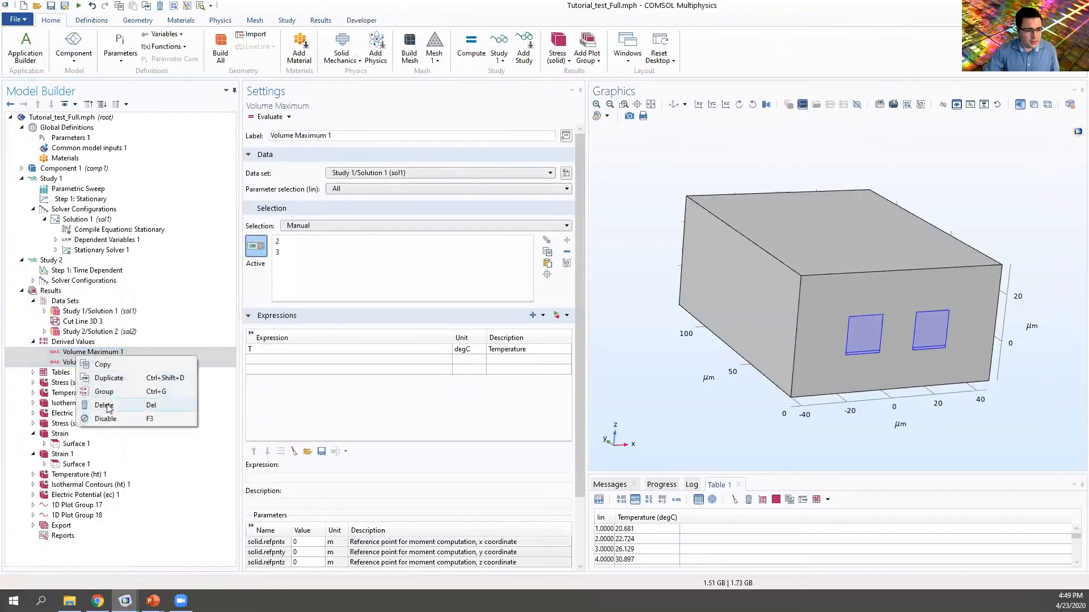
click(109, 406)
click(561, 343)
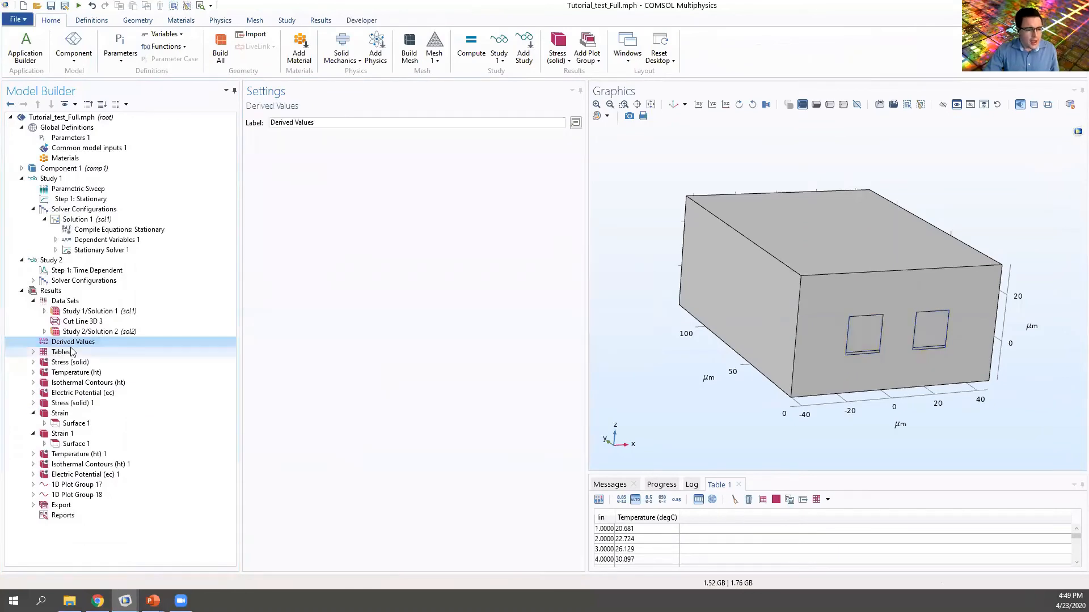
Add a new Volume Maximum evaluation under Derived Values
right_click(70, 342)
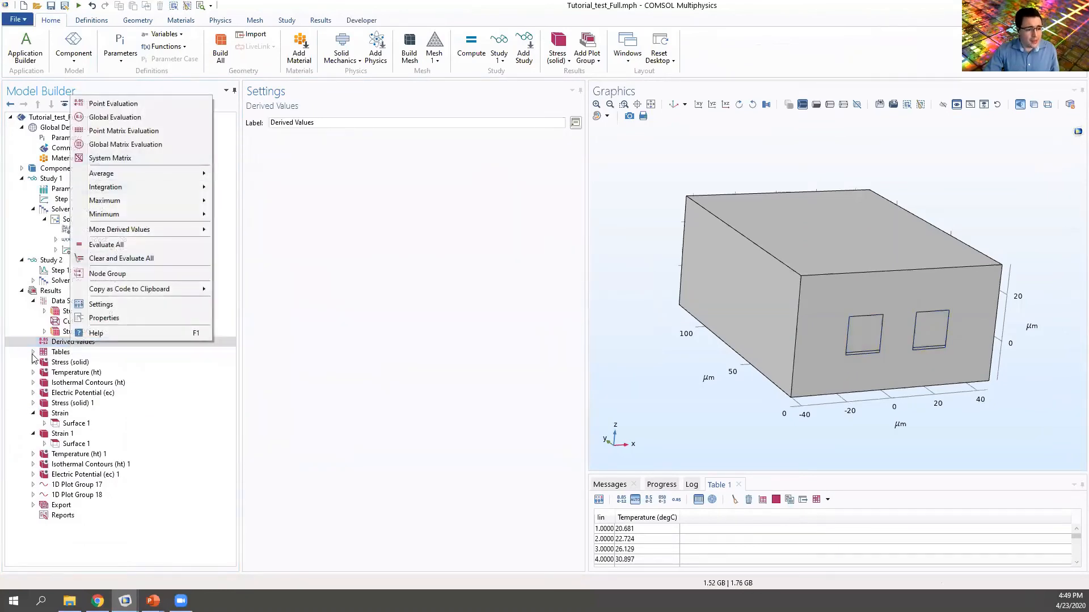
key(Escape)
right_click(77, 344)
mouse_move(128, 203)
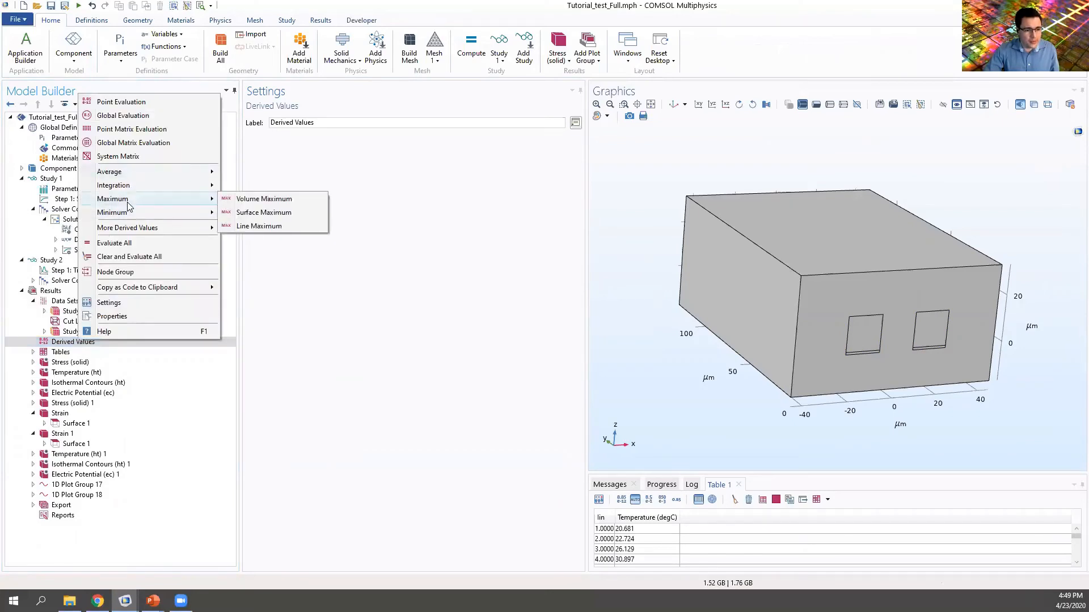
click(260, 199)
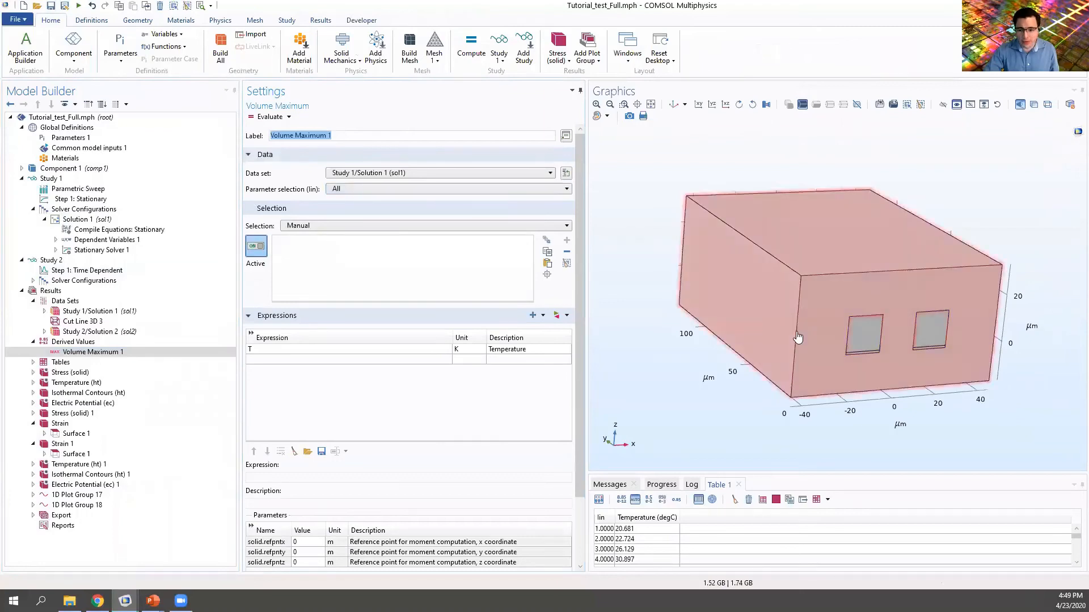
Restrict the volume maximum to domains 2 and 3 of the U-shaped actuator and hide the surrounding block
click(865, 340)
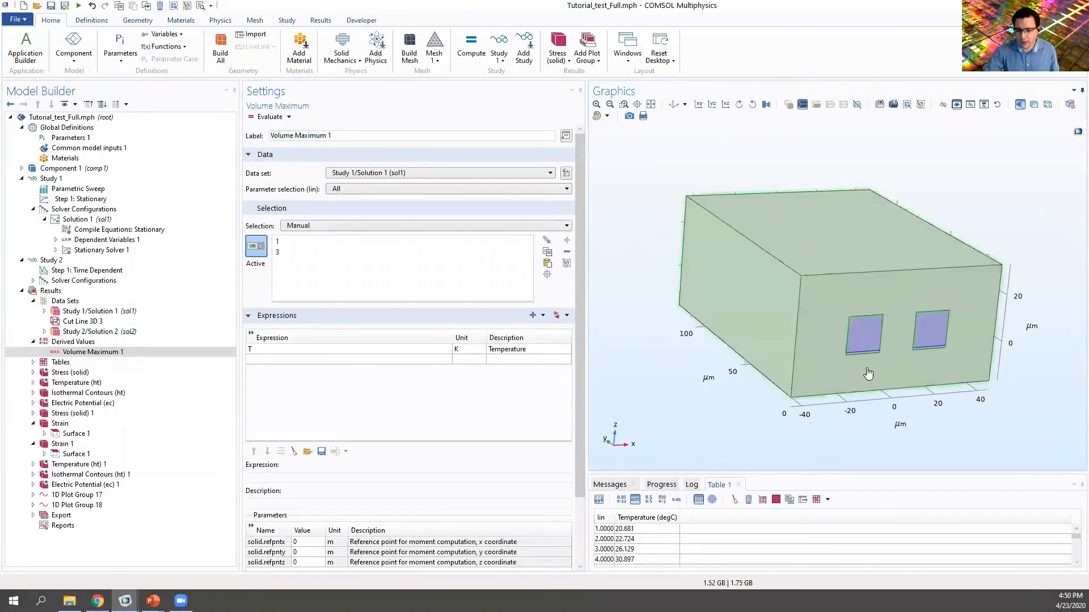
scroll(866, 357, up, 5)
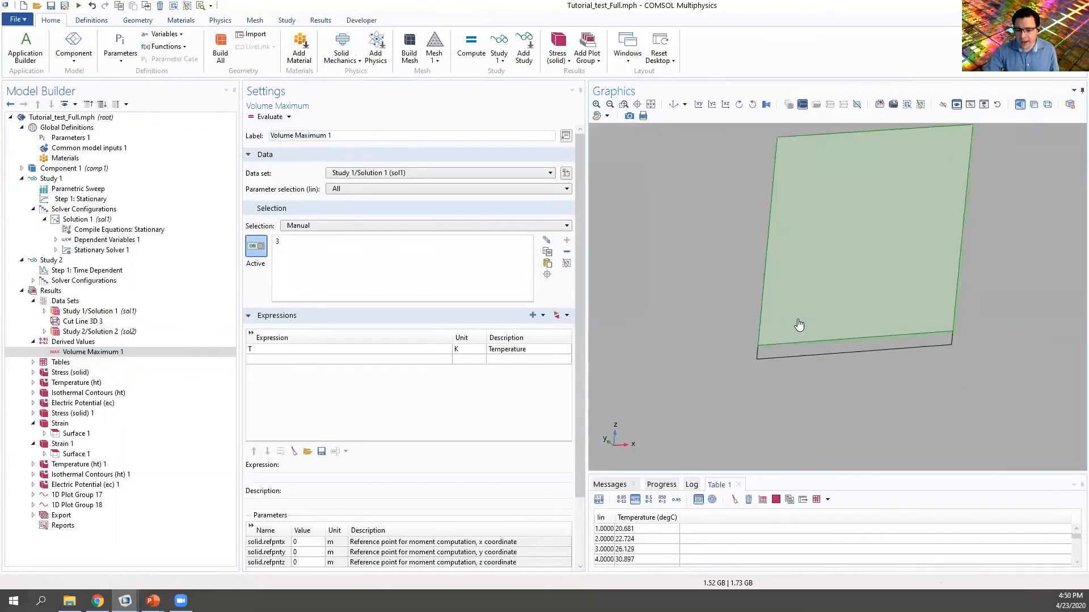
click(799, 349)
scroll(826, 376, down, 5)
click(942, 104)
click(917, 200)
scroll(701, 296, down, 4)
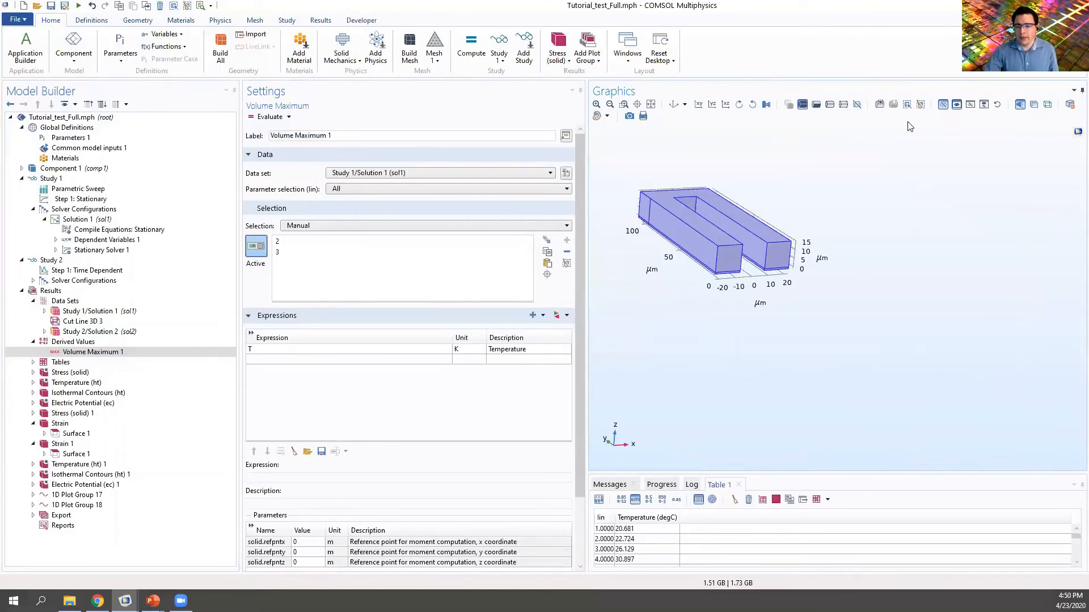
click(942, 104)
click(650, 104)
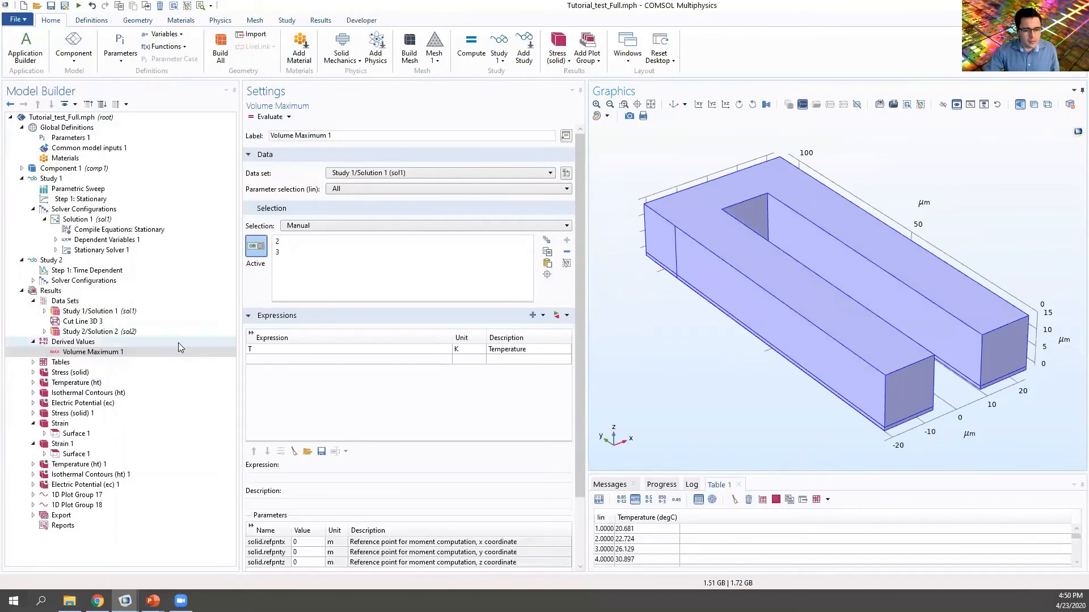
Set the unit of the temperature expression T to degC
click(267, 352)
click(462, 349)
text(deg)
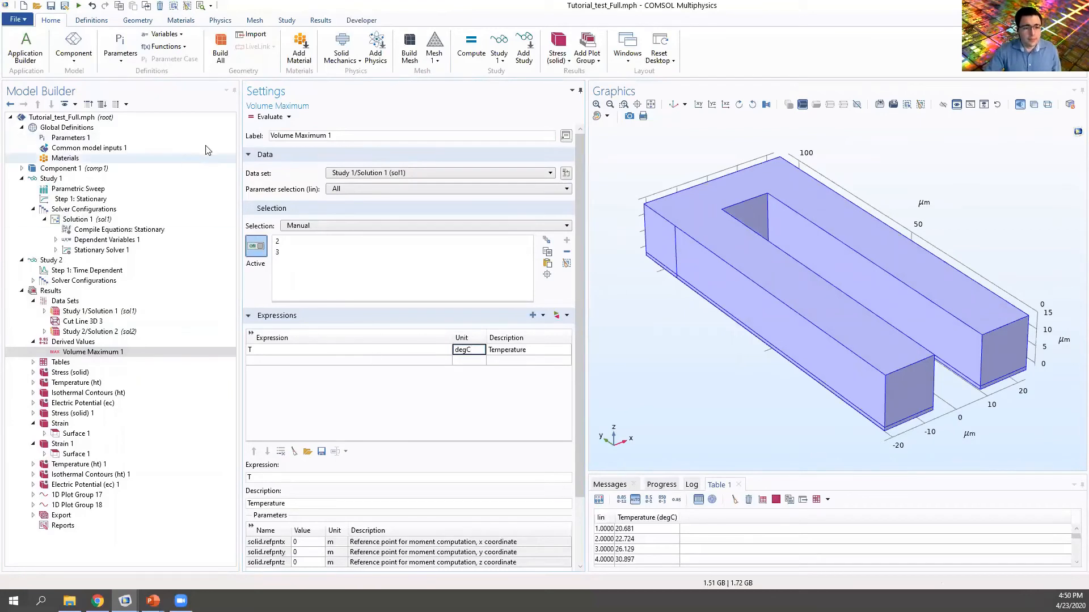
text(C)
Clear the old results table and evaluate the maximum temperature for all Iin values
click(748, 500)
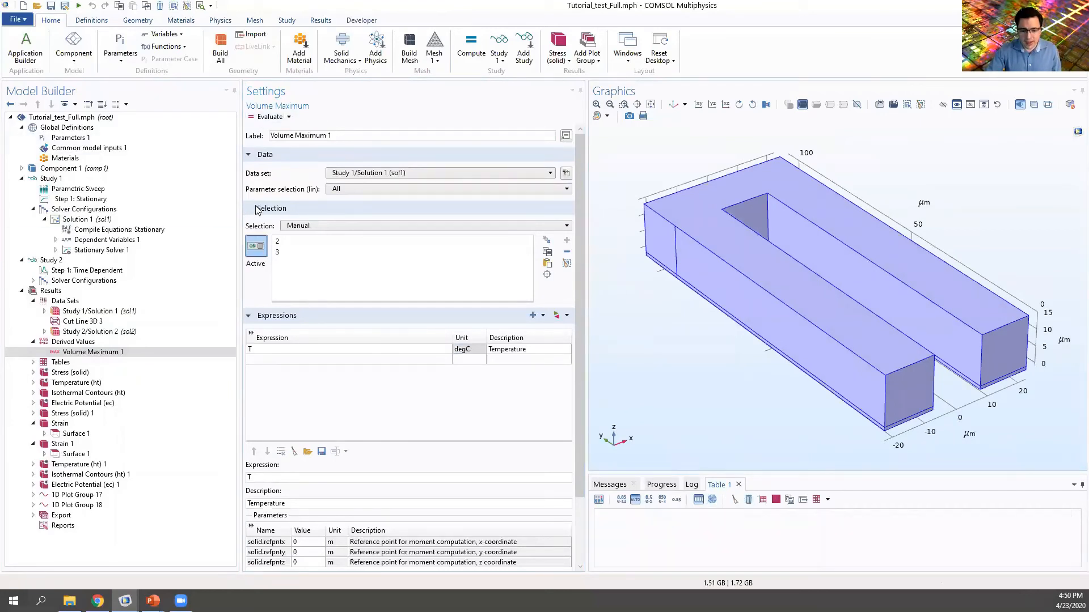
click(264, 117)
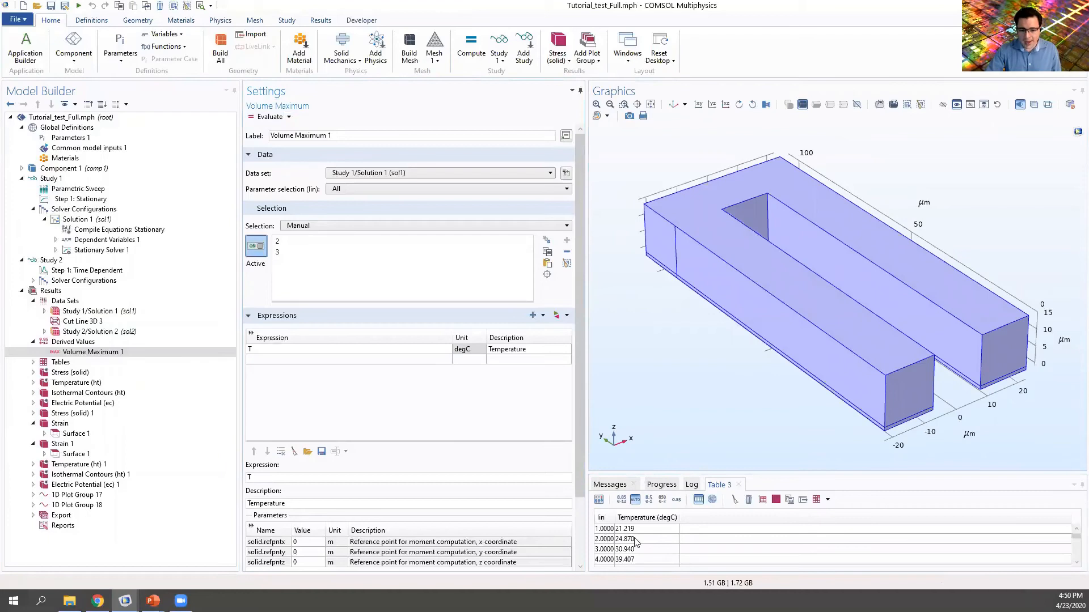
scroll(620, 549, down, 5)
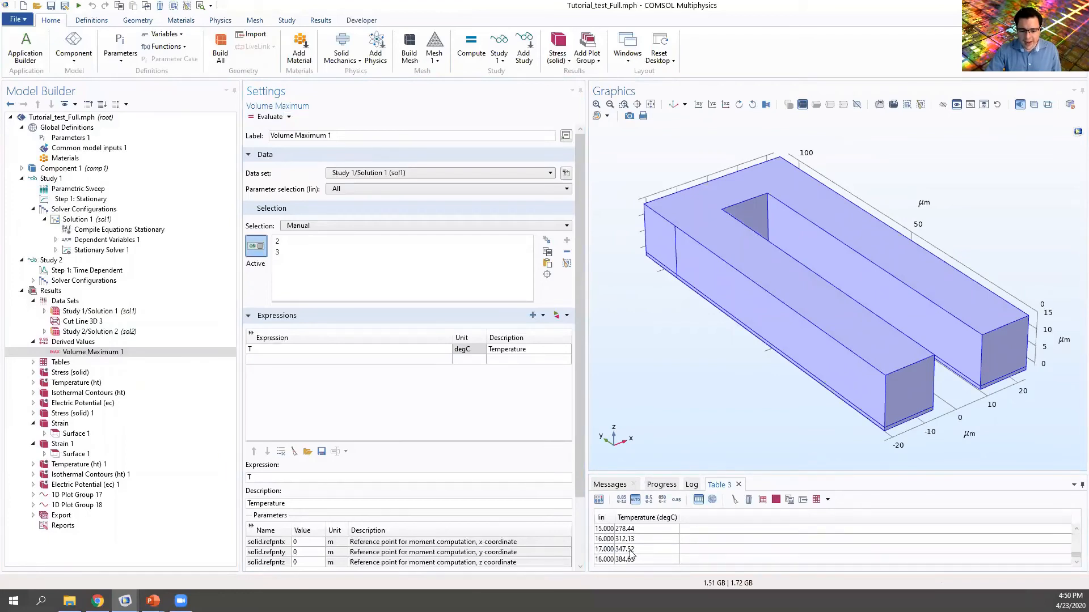
Delete Table 1, Table 2, Evaluation 3D and Table 3 from the Tables node
click(33, 363)
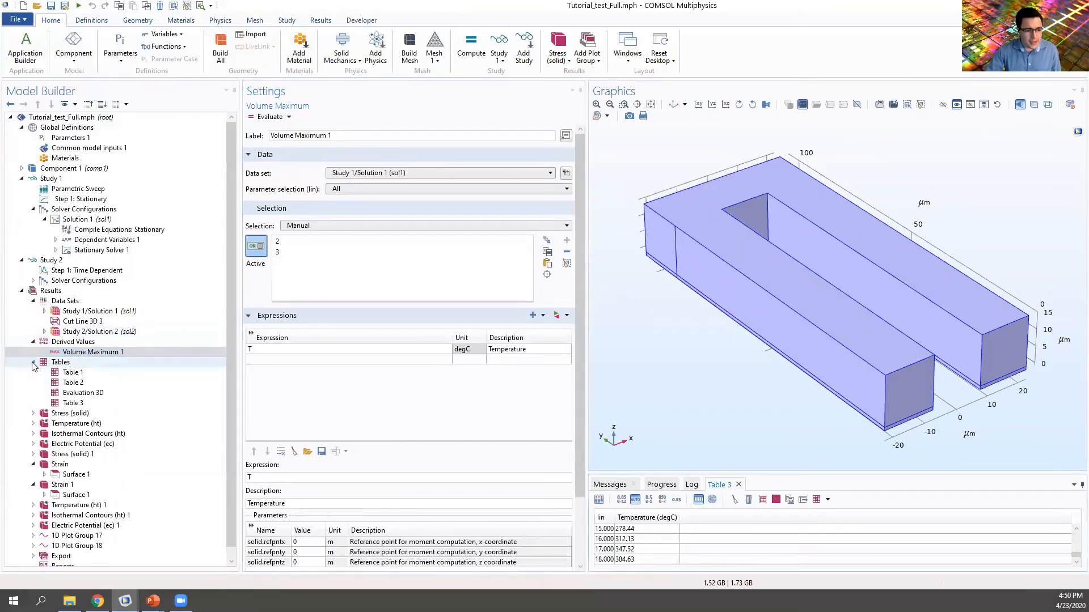
click(80, 373)
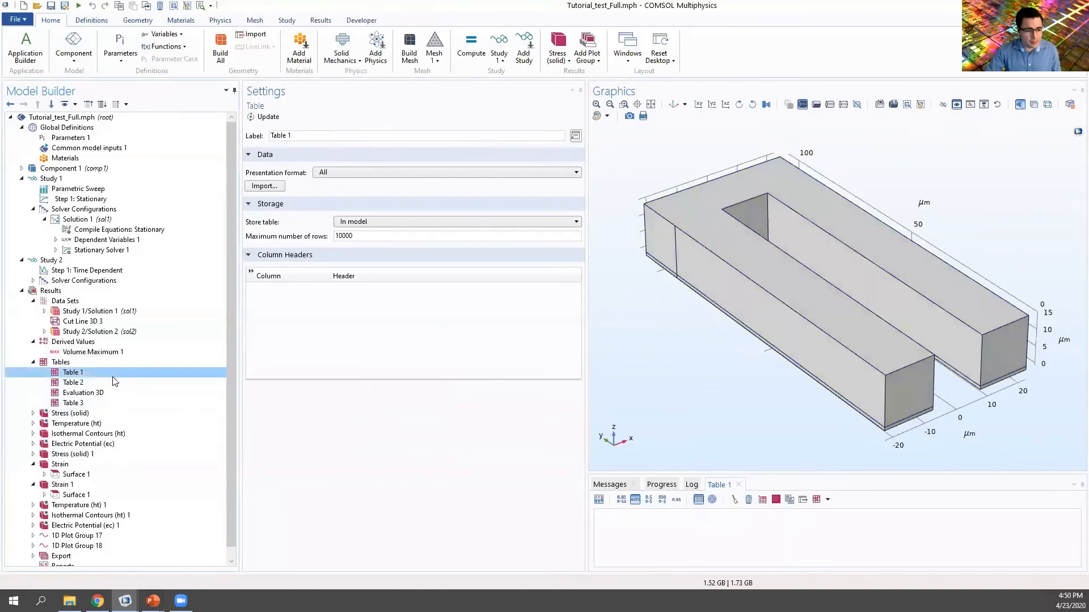
ctrl+click(79, 383)
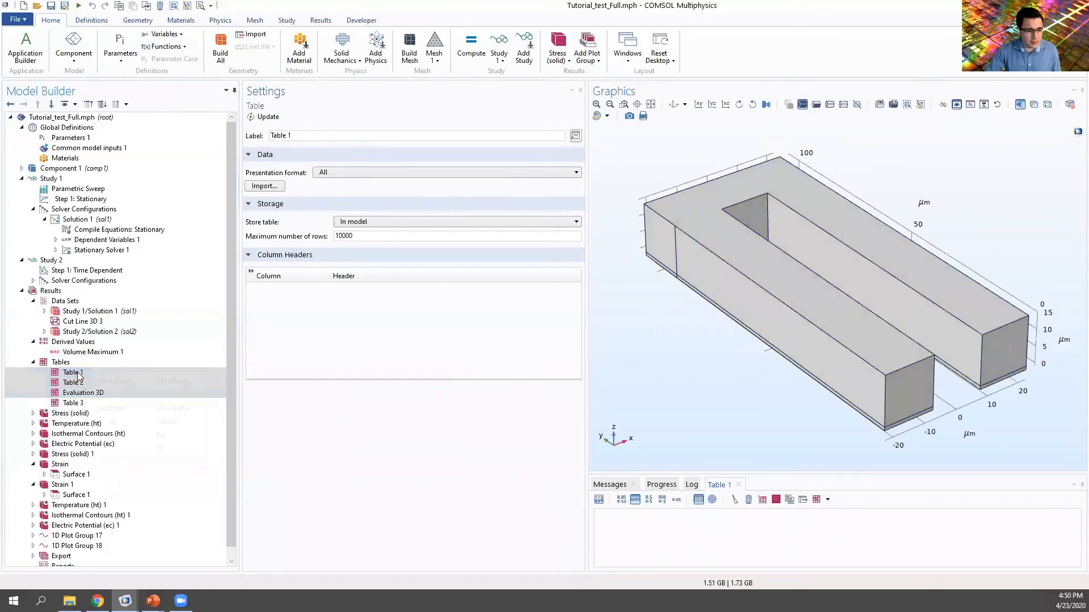
right_click(78, 374)
click(105, 435)
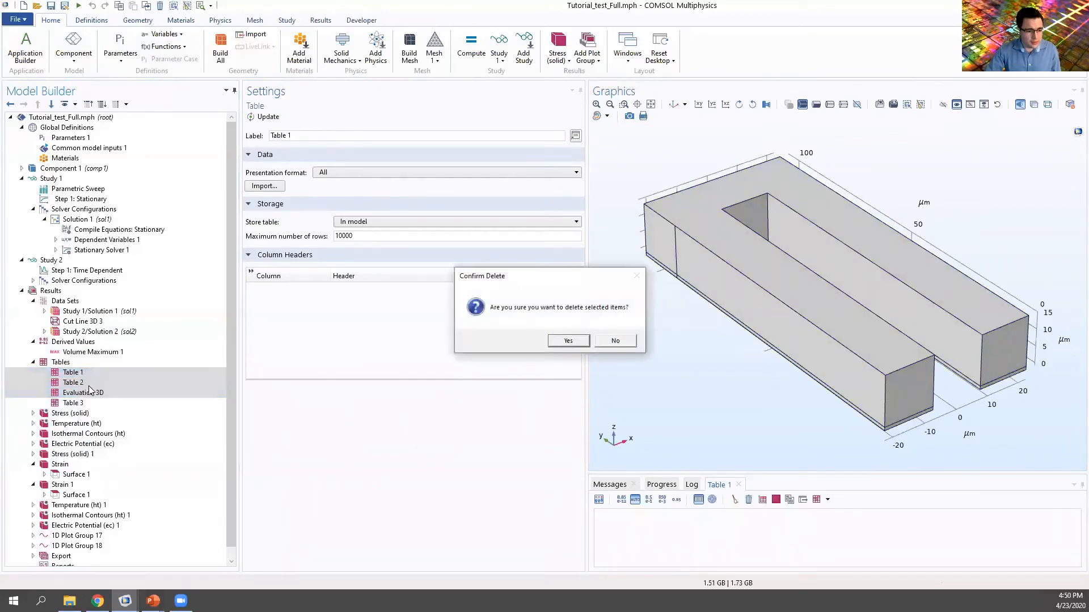
click(567, 342)
click(72, 373)
right_click(74, 373)
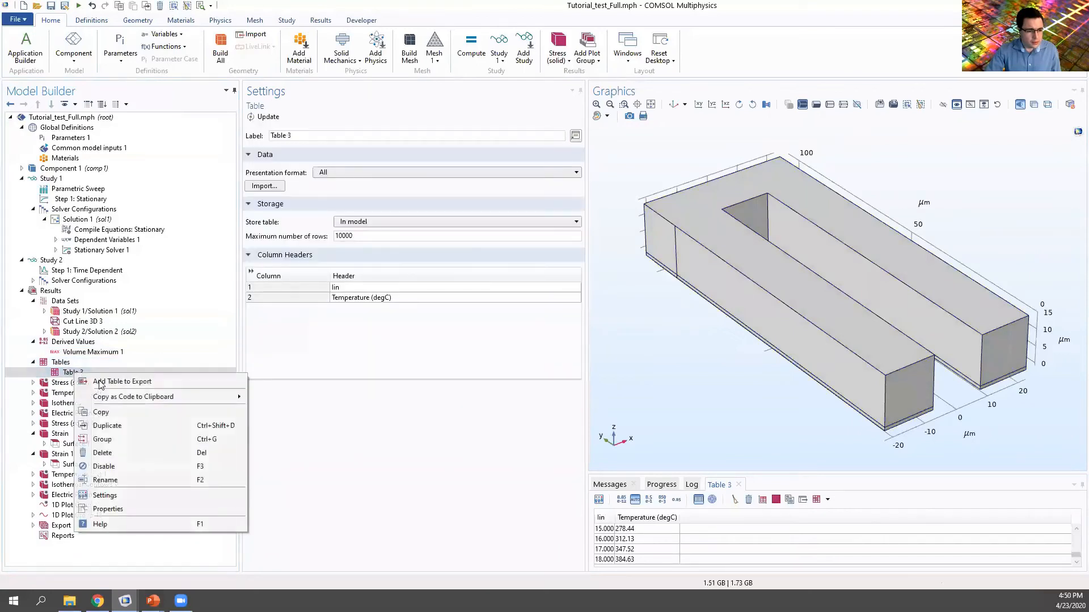
click(108, 453)
key(Return)
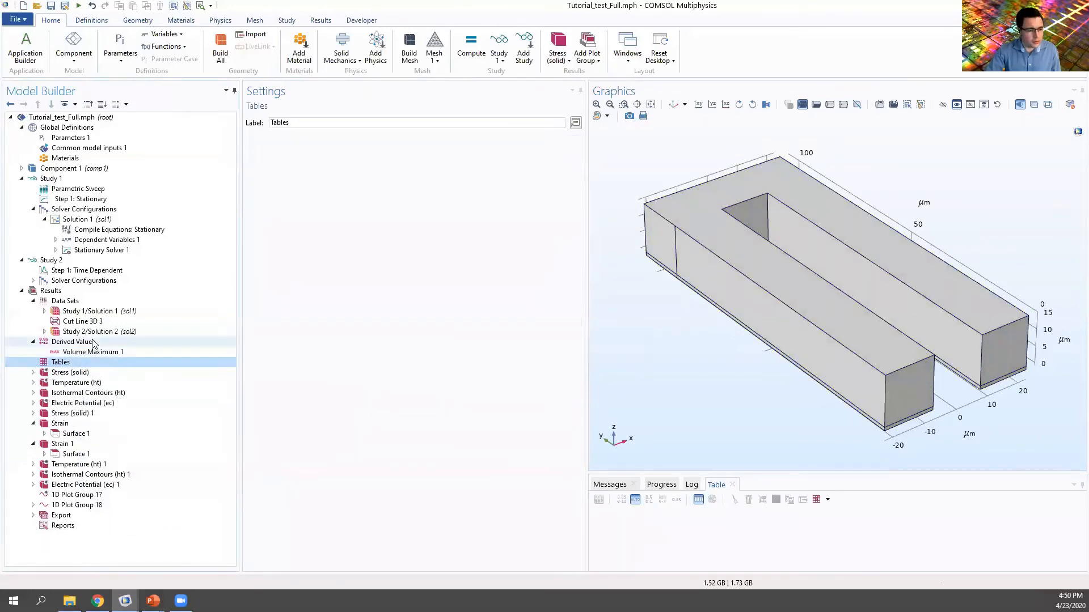
Evaluate the volume maximum of temperature again into a fresh table and open that table
click(111, 355)
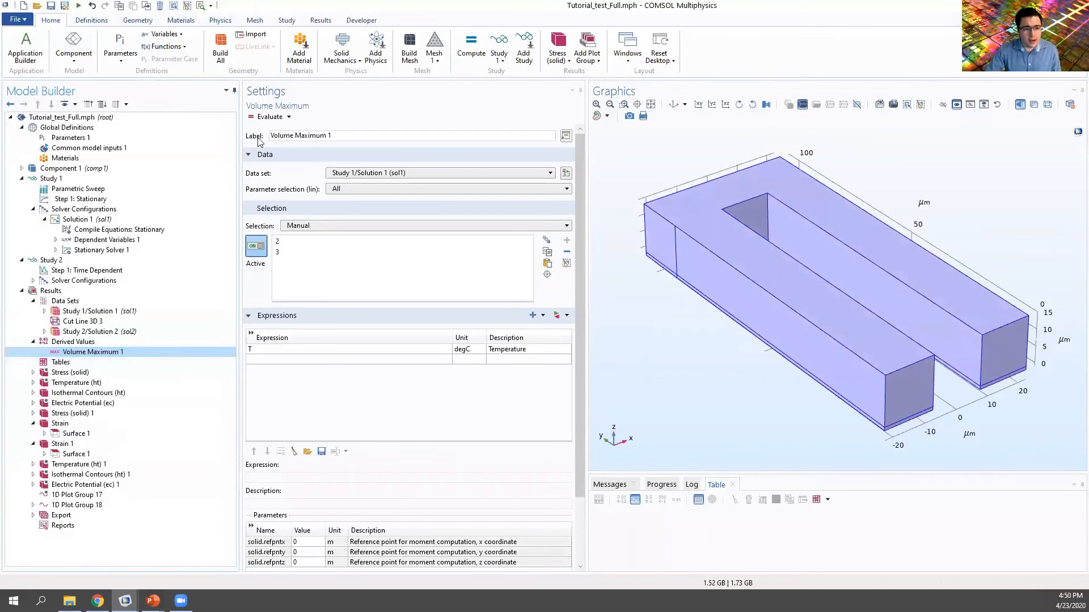
click(266, 117)
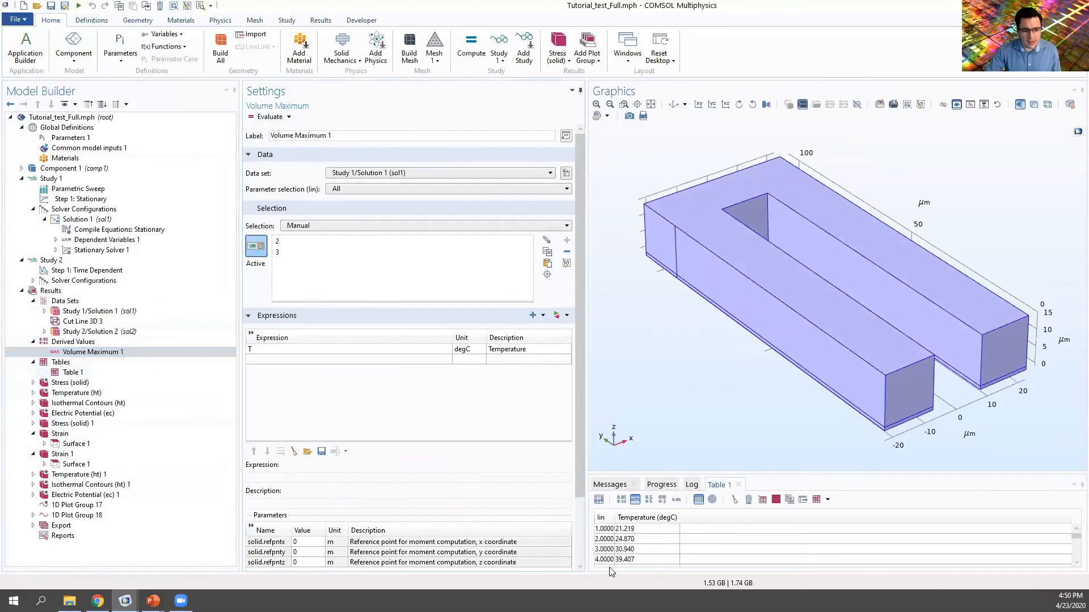
click(65, 373)
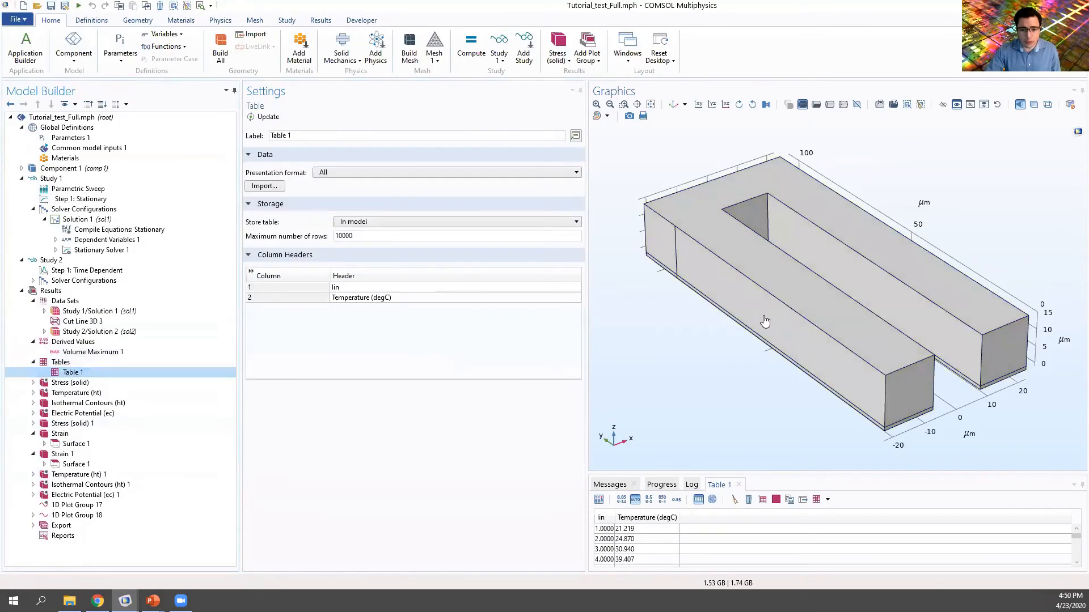
Create a 1D plot group with a Table Graph of Table 1 and plot maximum temperature against Iin
right_click(54, 293)
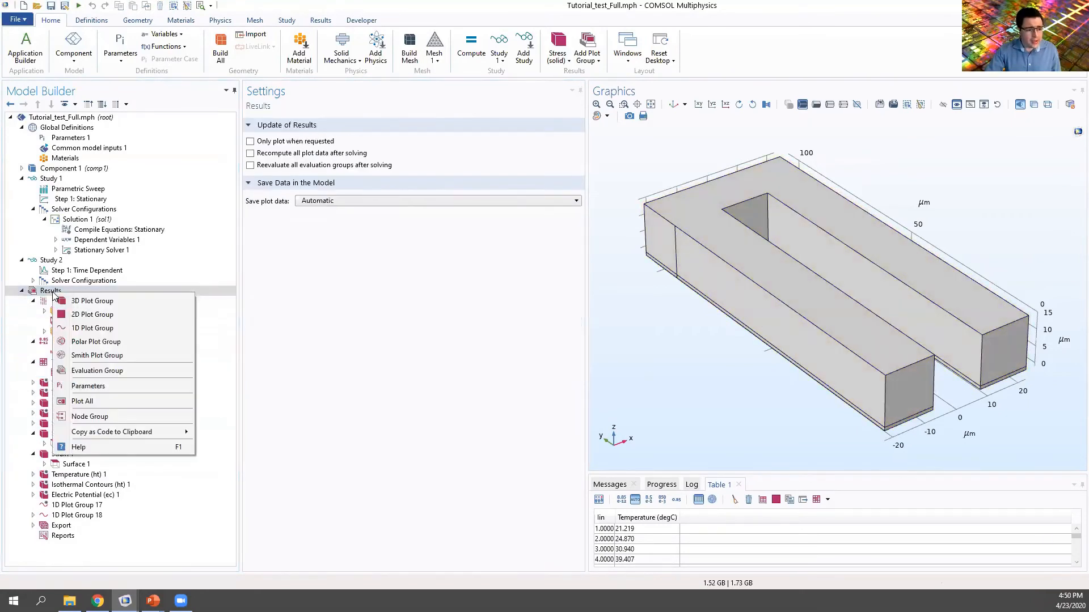
click(79, 332)
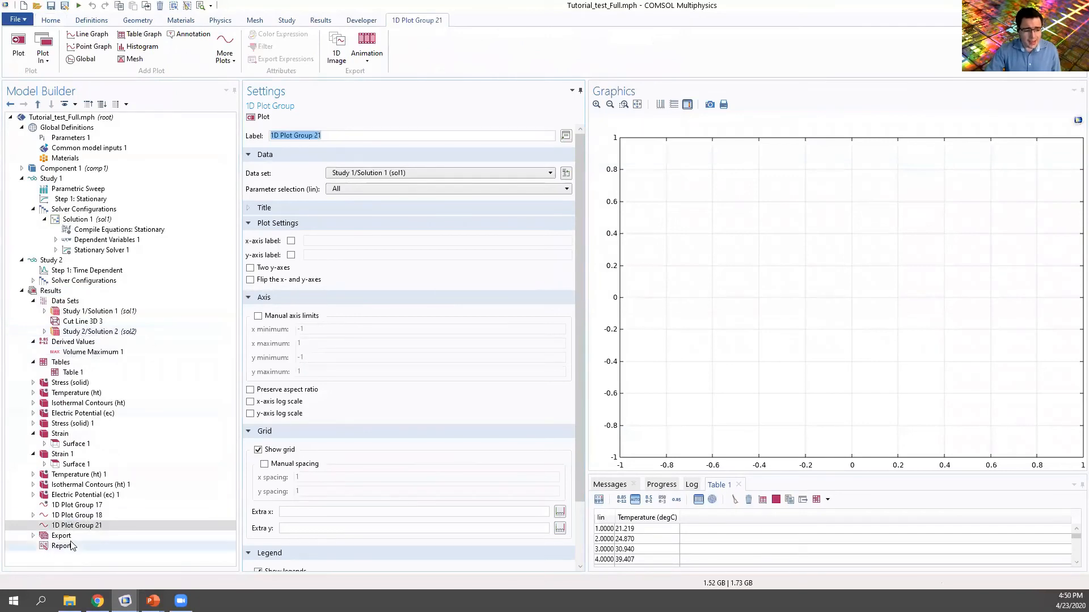
right_click(55, 527)
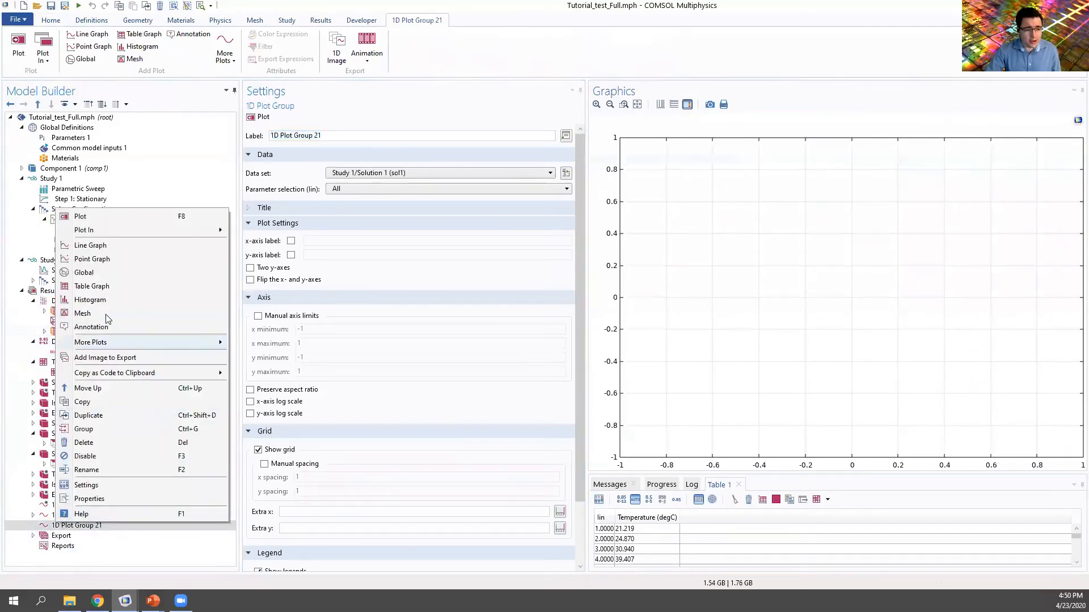
click(94, 291)
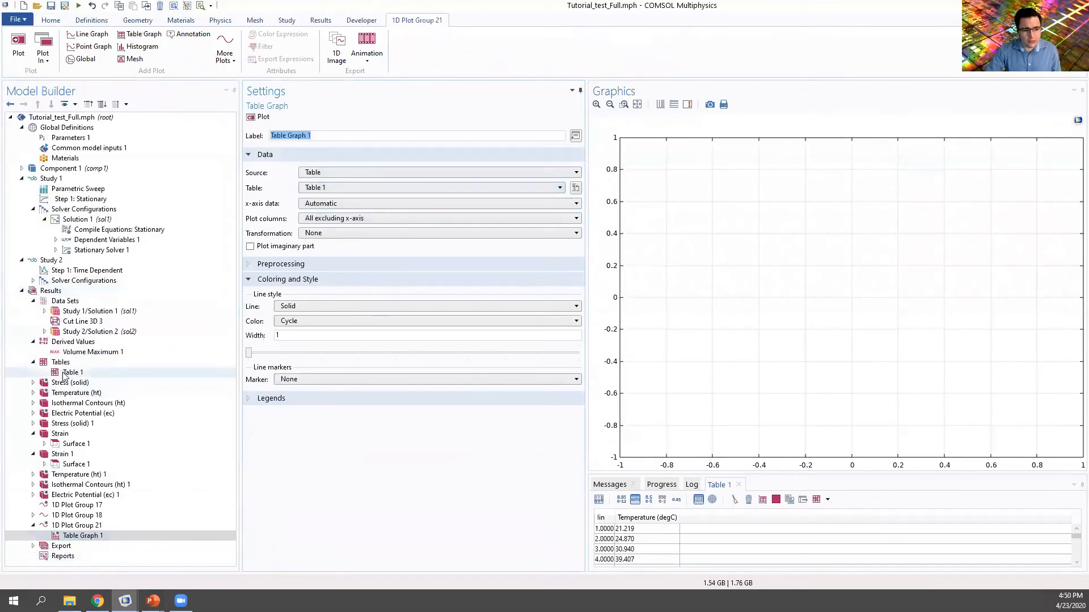
click(259, 117)
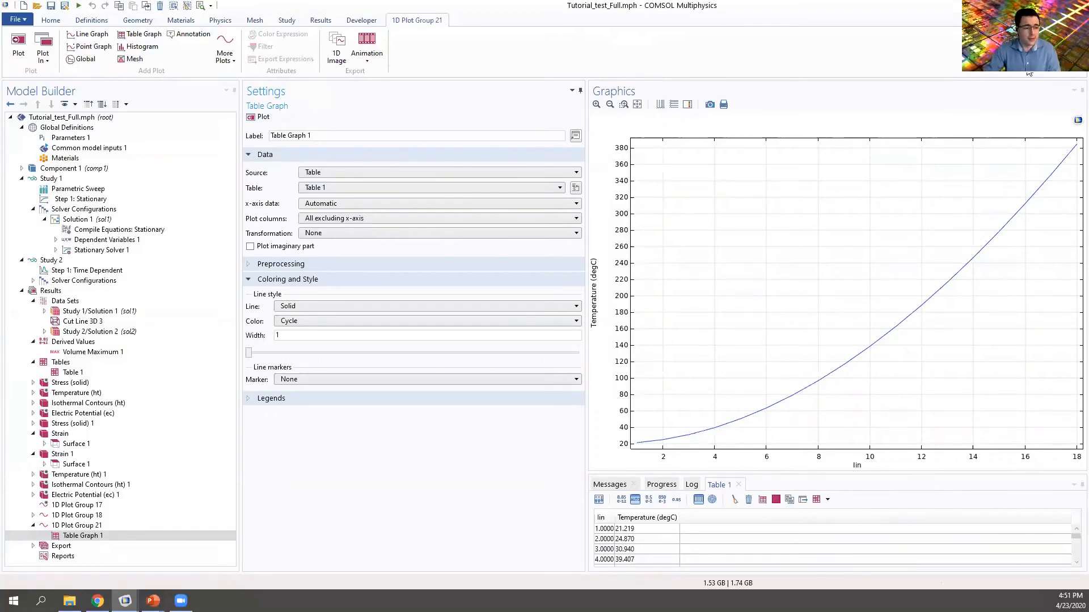
Create another 1D plot group with a Point Graph on point 13, the upper corner at the actuator's closed end
right_click(51, 291)
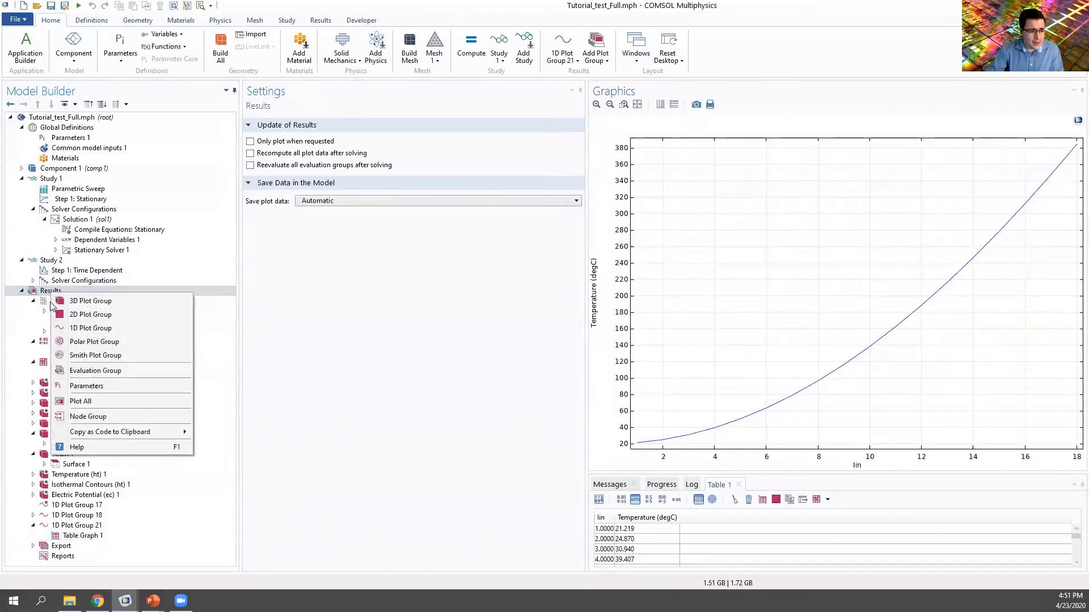
click(64, 331)
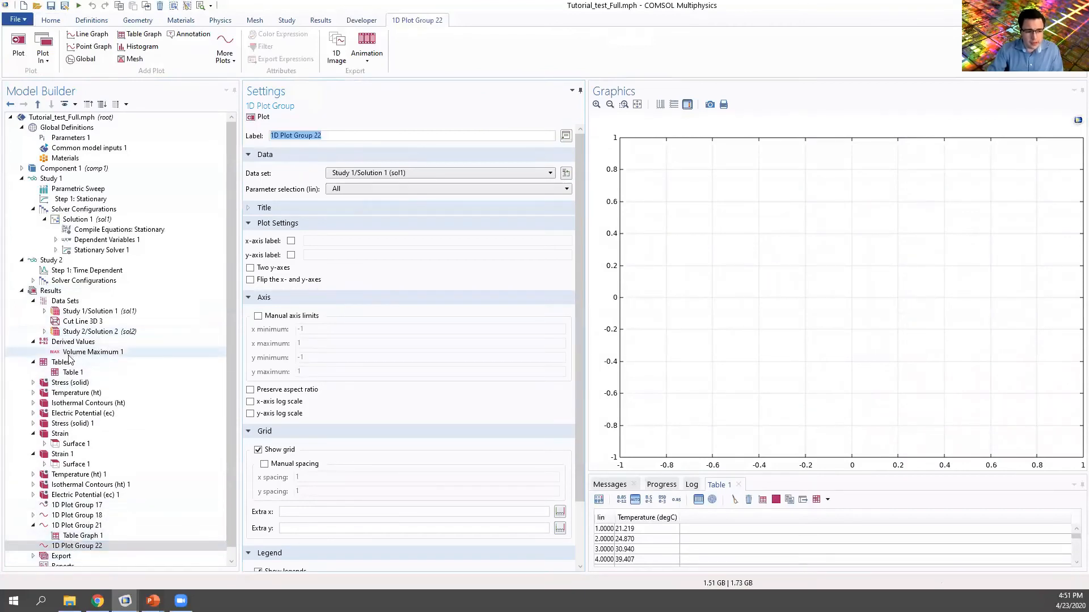
right_click(76, 545)
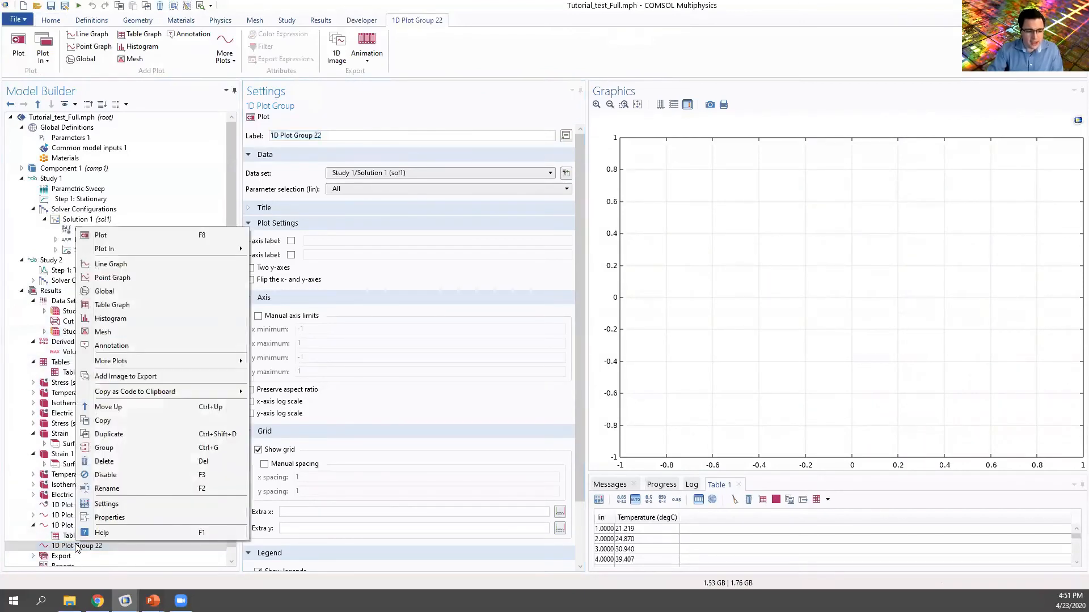
click(111, 278)
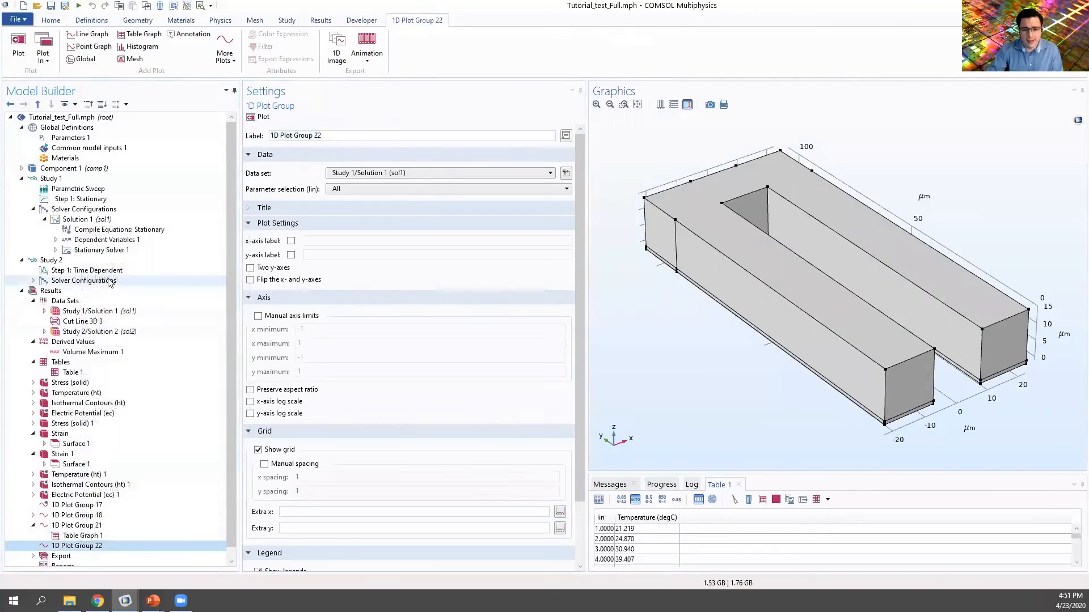
click(644, 205)
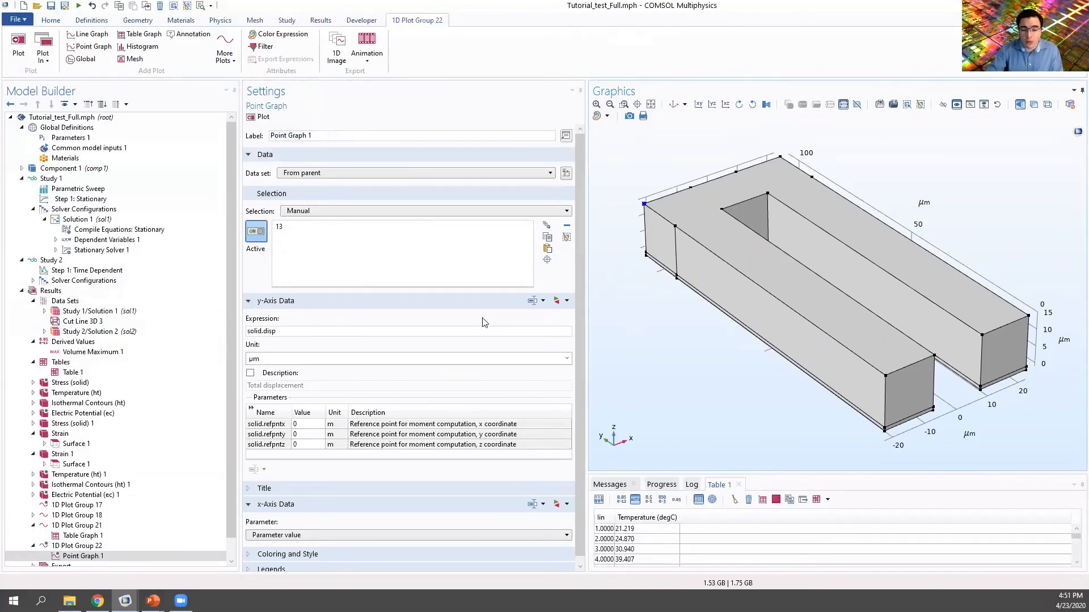
Set the point graph's y-axis expression to w, the Z component of the Solid Mechanics displacement field
click(561, 305)
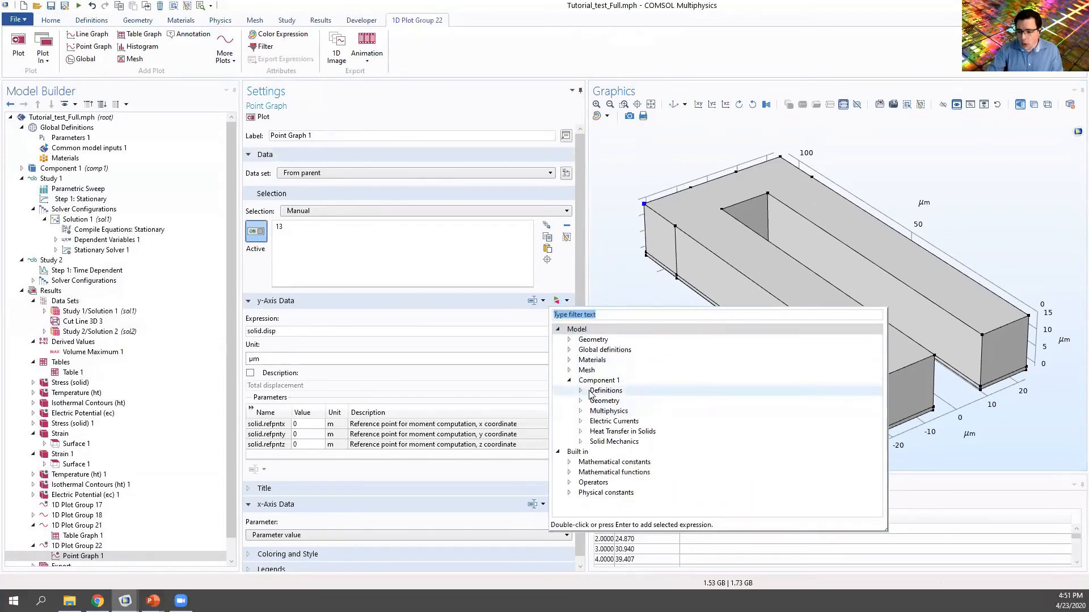
click(579, 442)
click(592, 463)
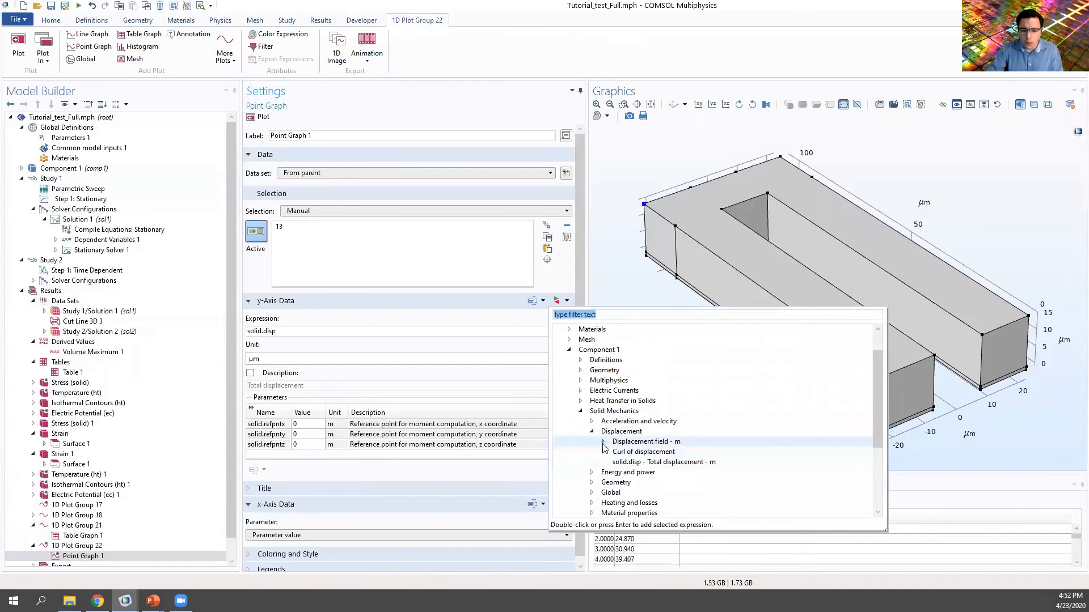
click(604, 442)
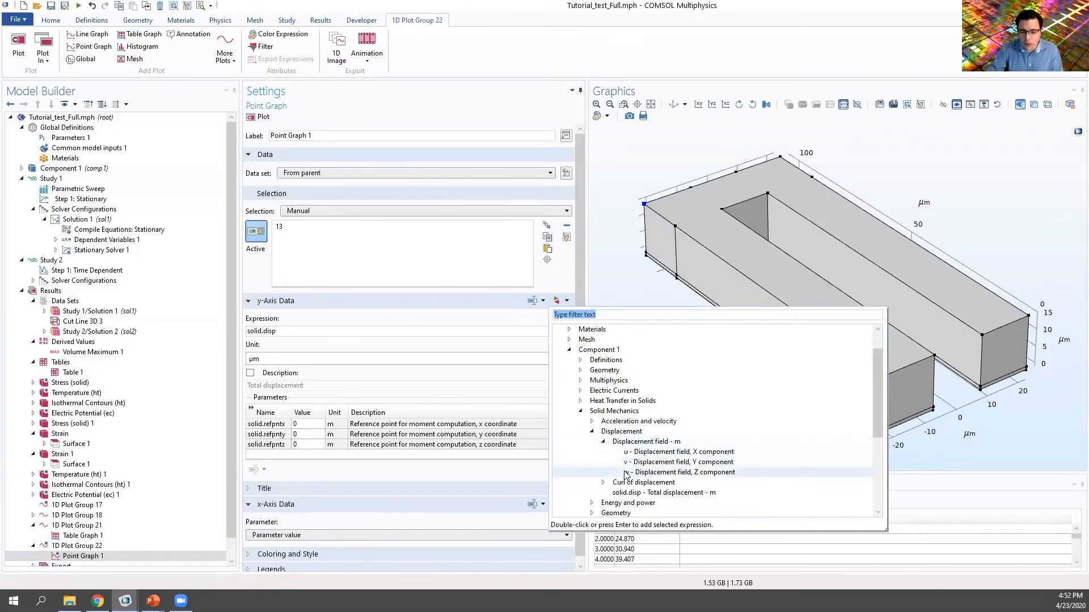
click(660, 474)
double_click(656, 474)
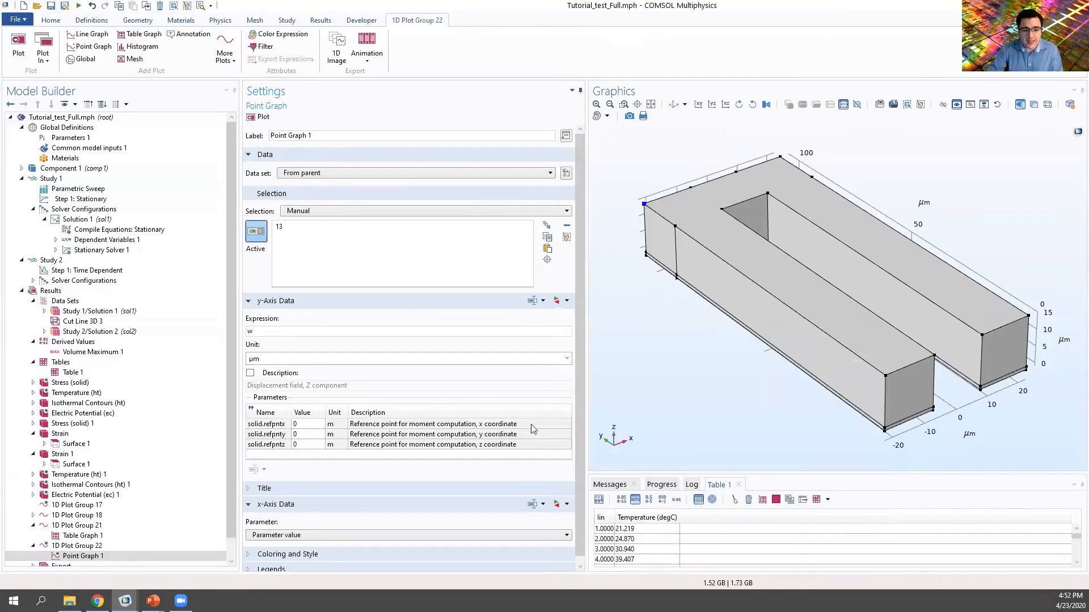
Switch to the presentation, check the displacement direction on the Unimorph actuator slide, and return to COMSOL
key(alt+Tab)
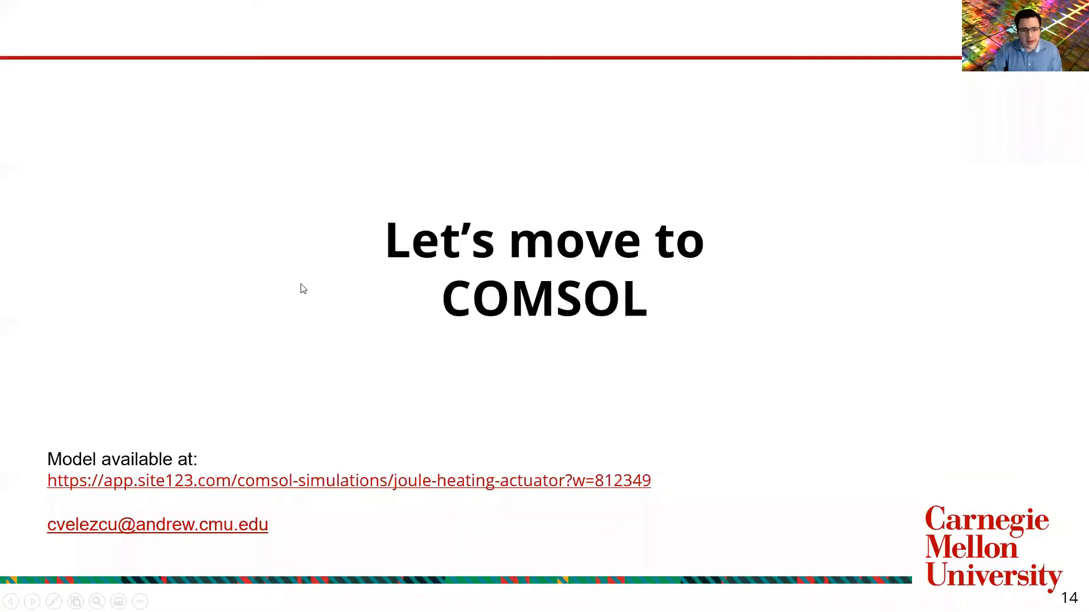
key(Left)
key(Left)
key(Left)
key(Left)
key(Left)
key(Left)
key(Left)
key(Left)
key(Right)
key(Right)
key(Right)
key(Right)
key(Right)
key(Right)
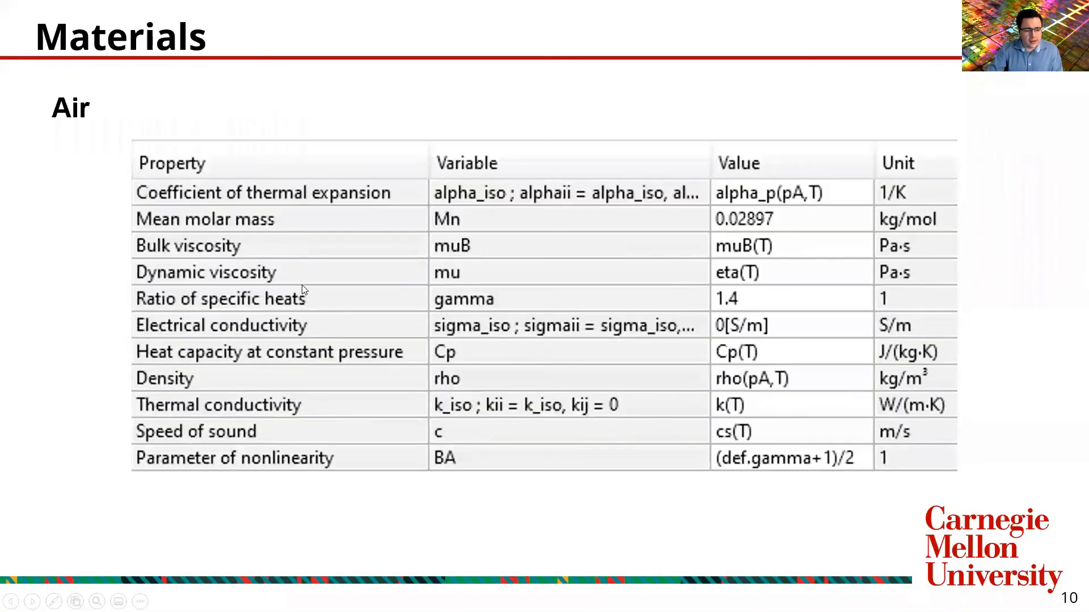
key(Left)
key(Left)
key(Left)
key(Left)
key(Left)
key(Left)
key(Left)
key(Left)
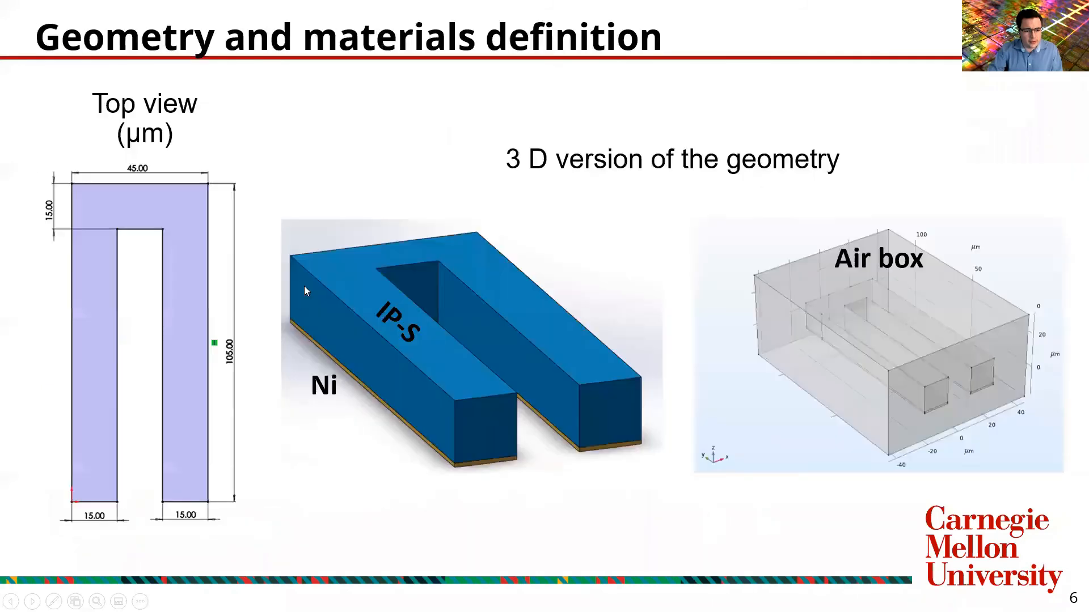
key(Right)
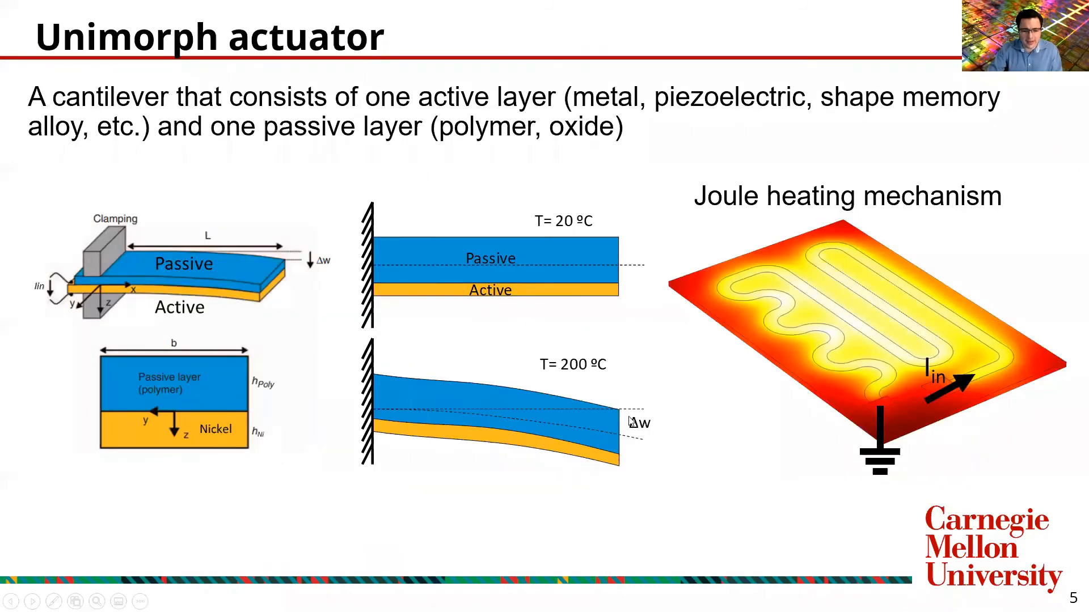
key(alt+Tab)
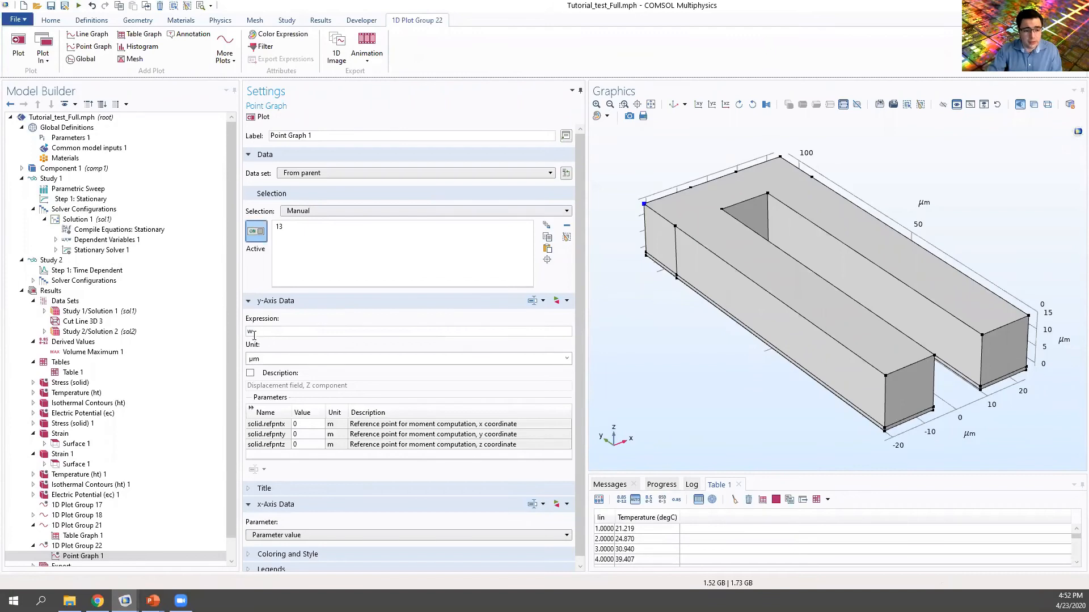
Plot the Z displacement of point 13 and set the plot group's x-axis label to "Iin (mA)"
click(262, 117)
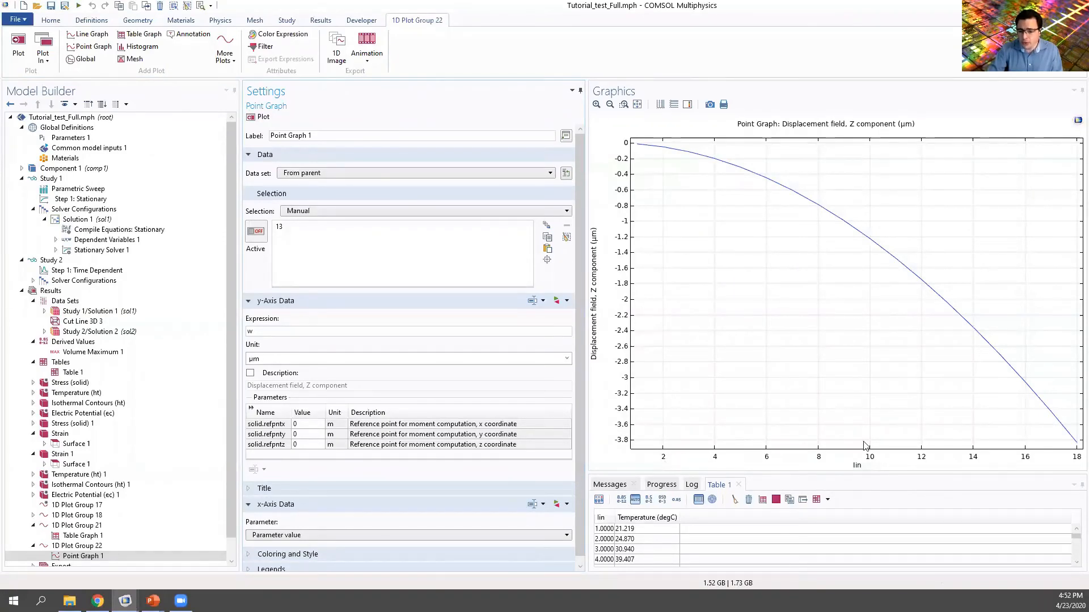
click(45, 547)
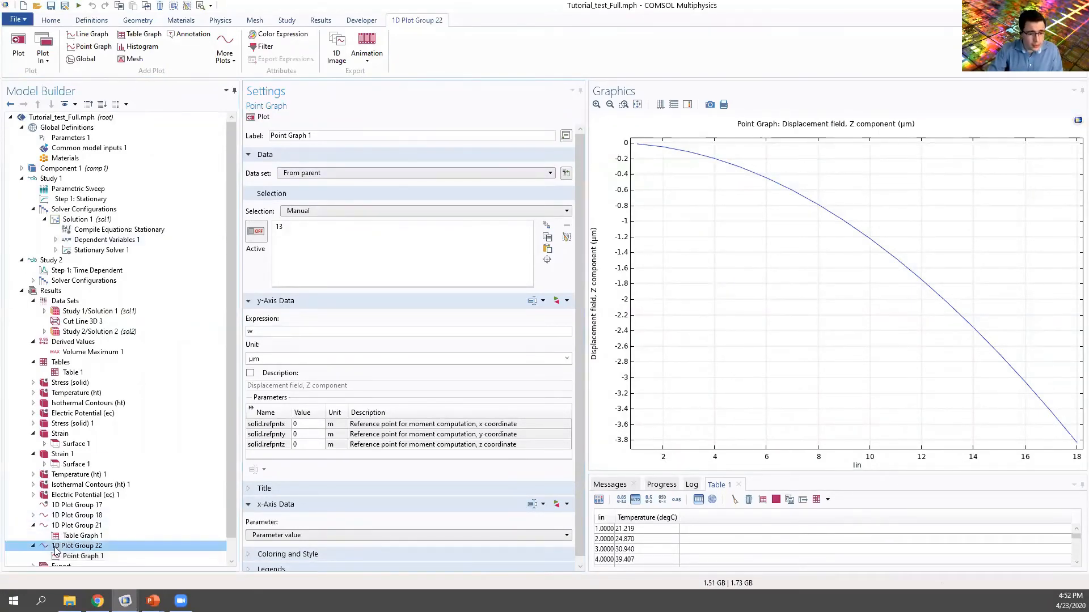
click(290, 242)
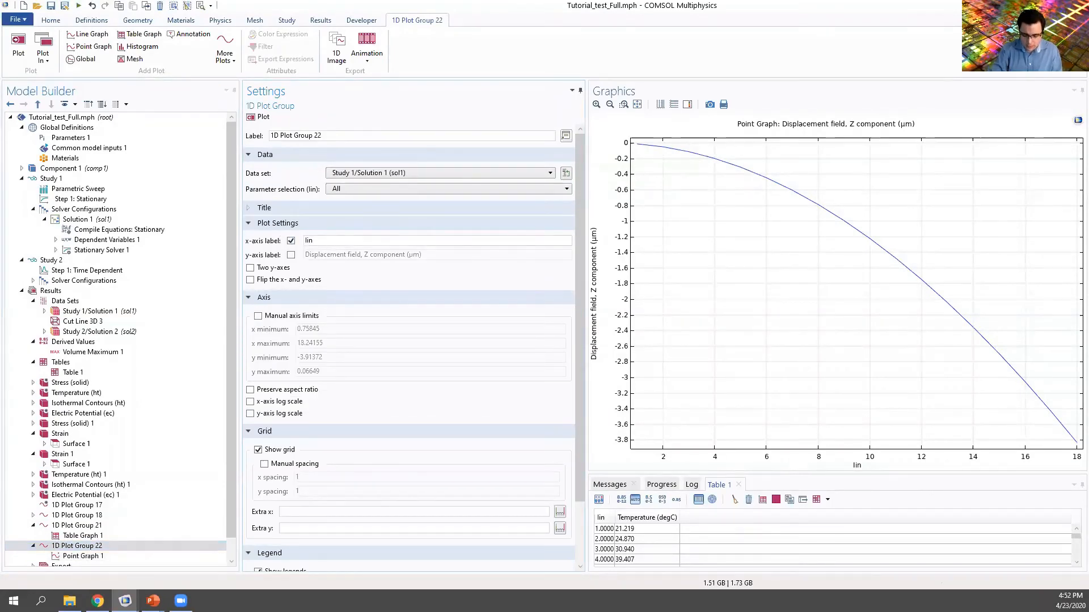
text(())
text(mA)
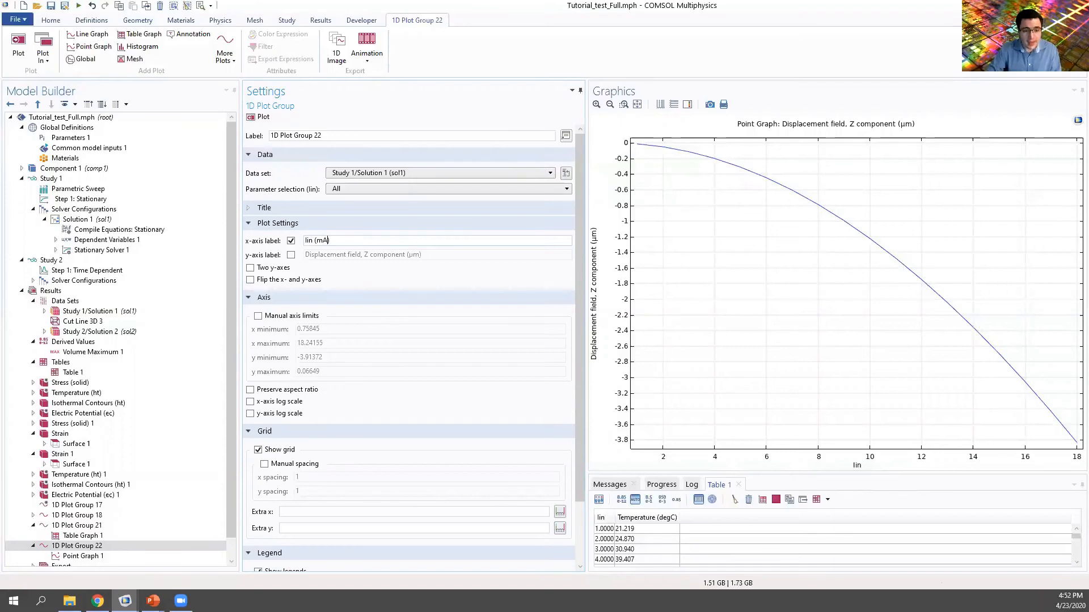
click(260, 117)
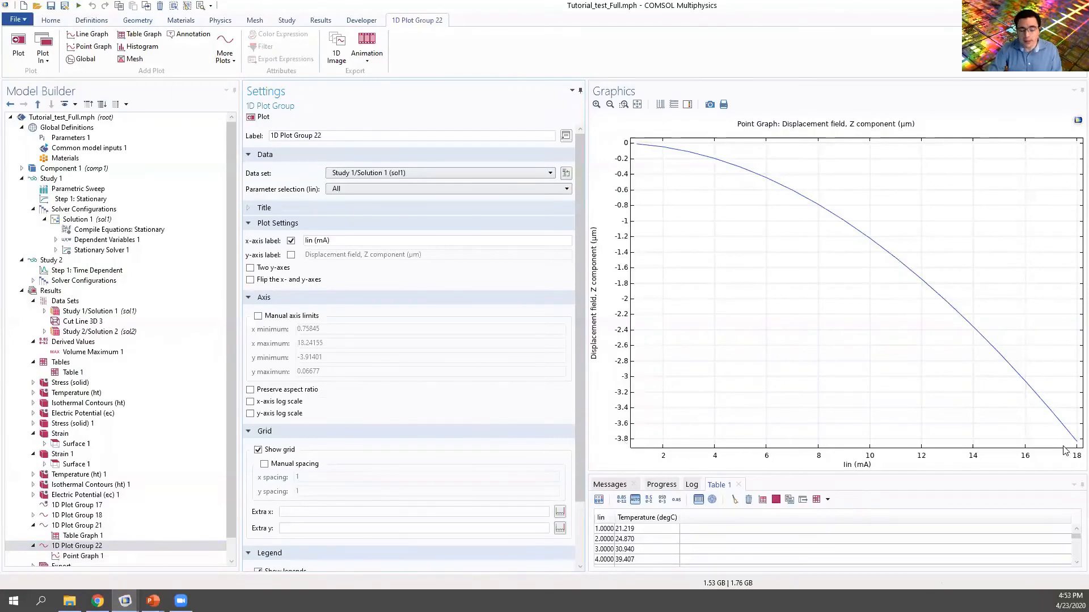
Rename 1D Plot Group 21 as "Temperature vs Current"
scroll(227, 420, down, 1)
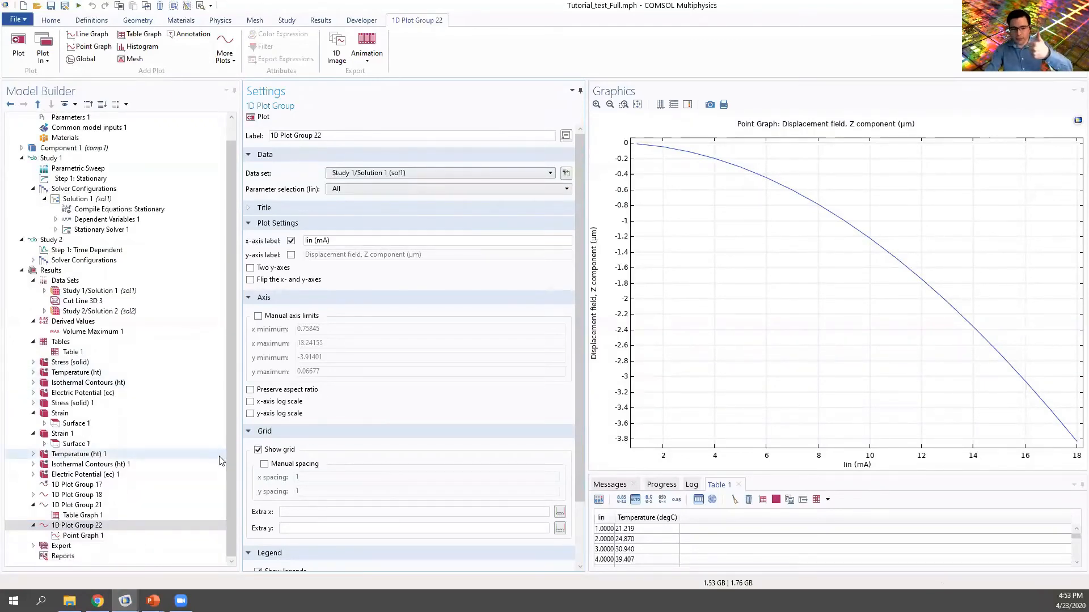
click(77, 506)
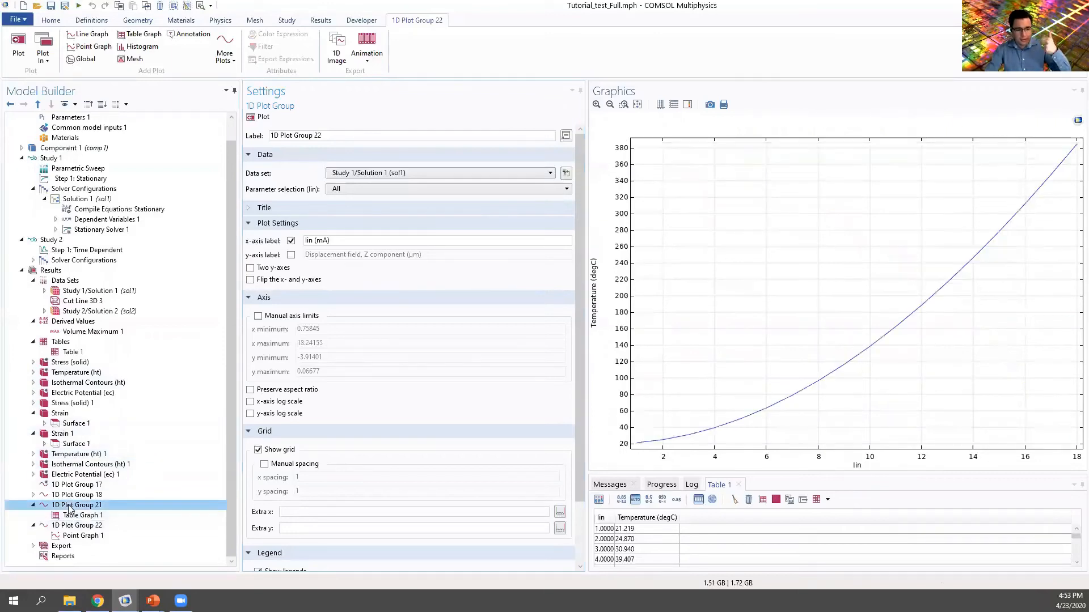
triple_click(329, 135)
text(TEmpera)
key(BackSpace)
key(BackSpace)
key(BackSpace)
key(BackSpace)
key(BackSpace)
key(BackSpace)
key(BackSpace)
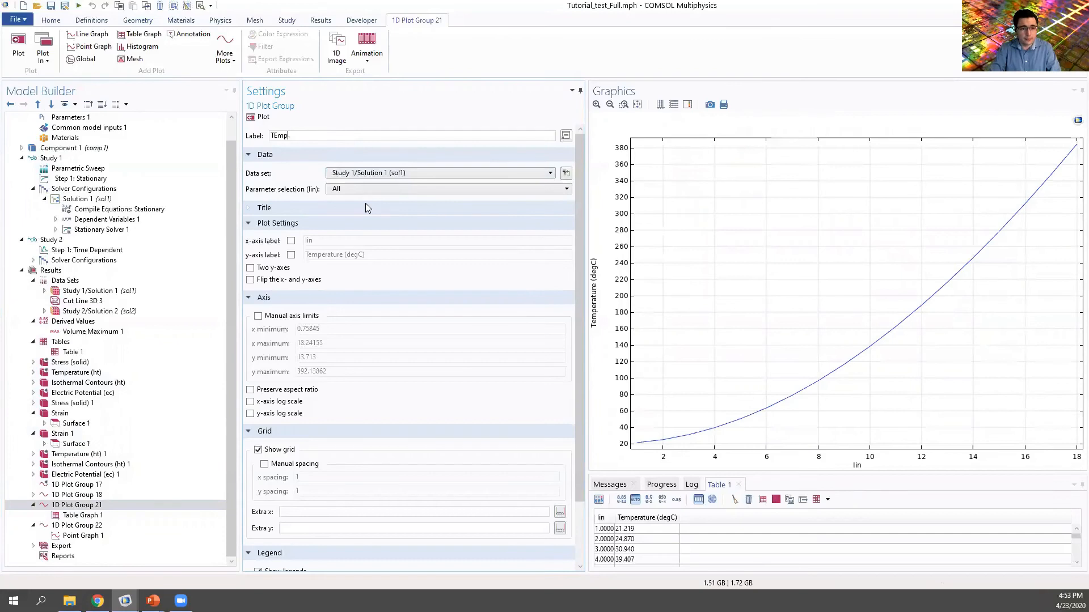
text(e)
key(BackSpace)
text(TEmperature v)
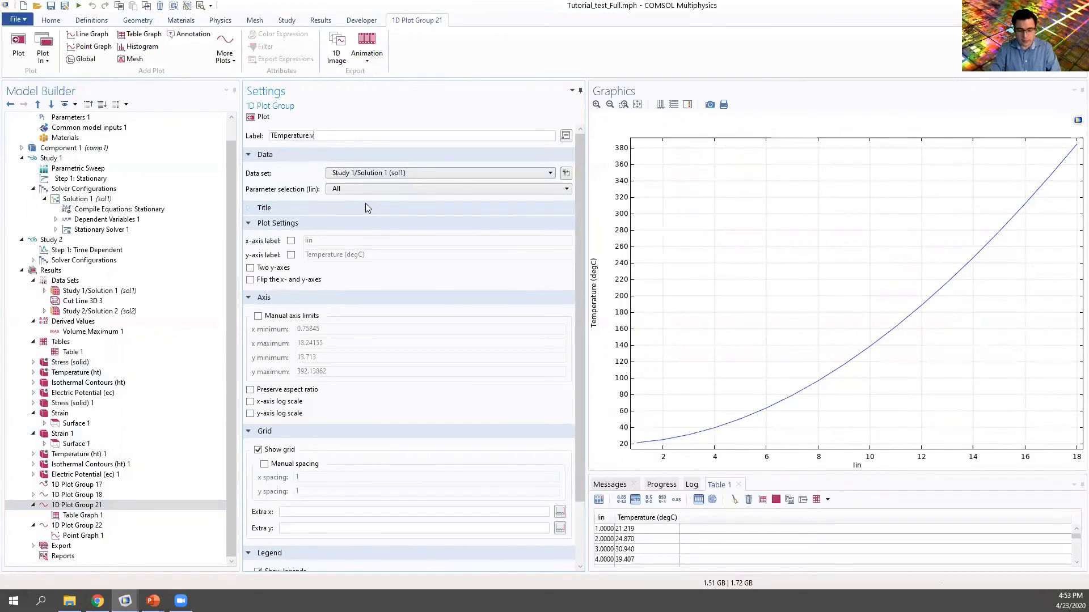
text(s Current)
click(278, 136)
key(BackSpace)
text(e)
Rename 1D Plot Group 22 as "Displacement vs Current"
click(64, 528)
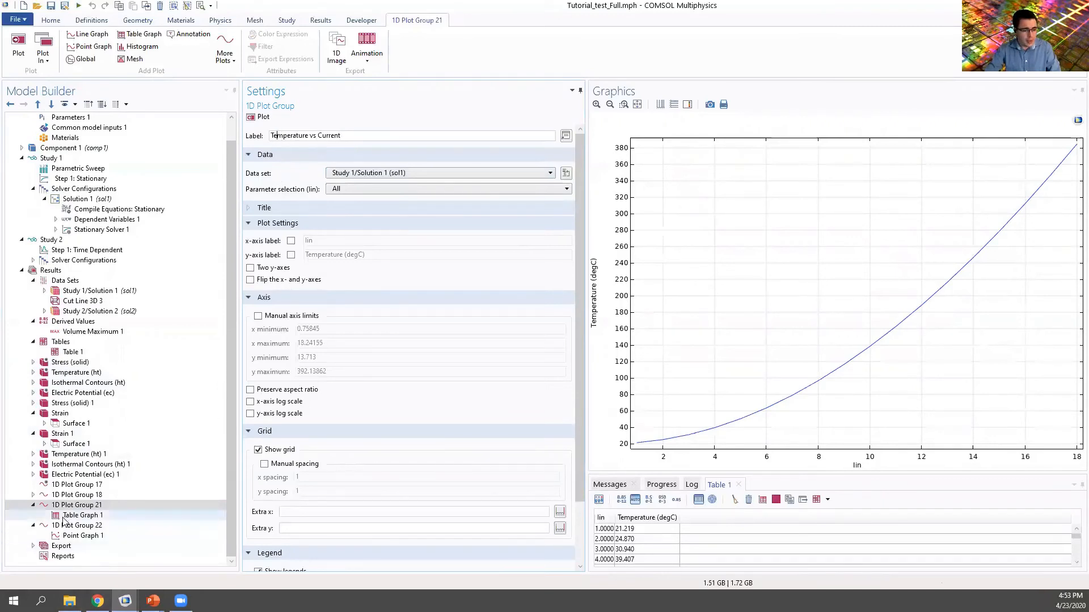
drag(332, 135, 209, 132)
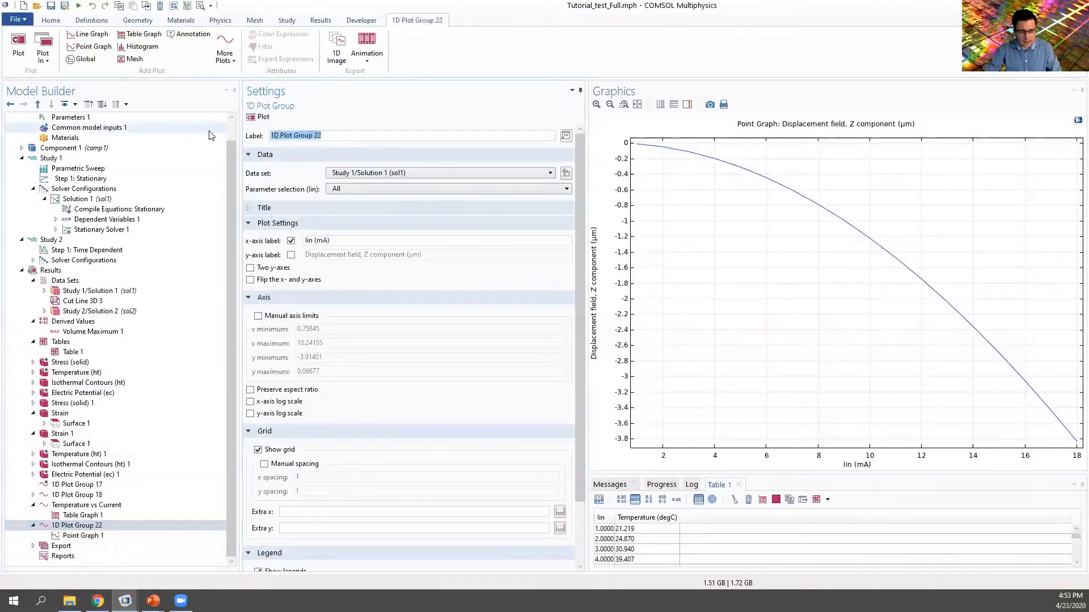
text(Displacement vs Current)
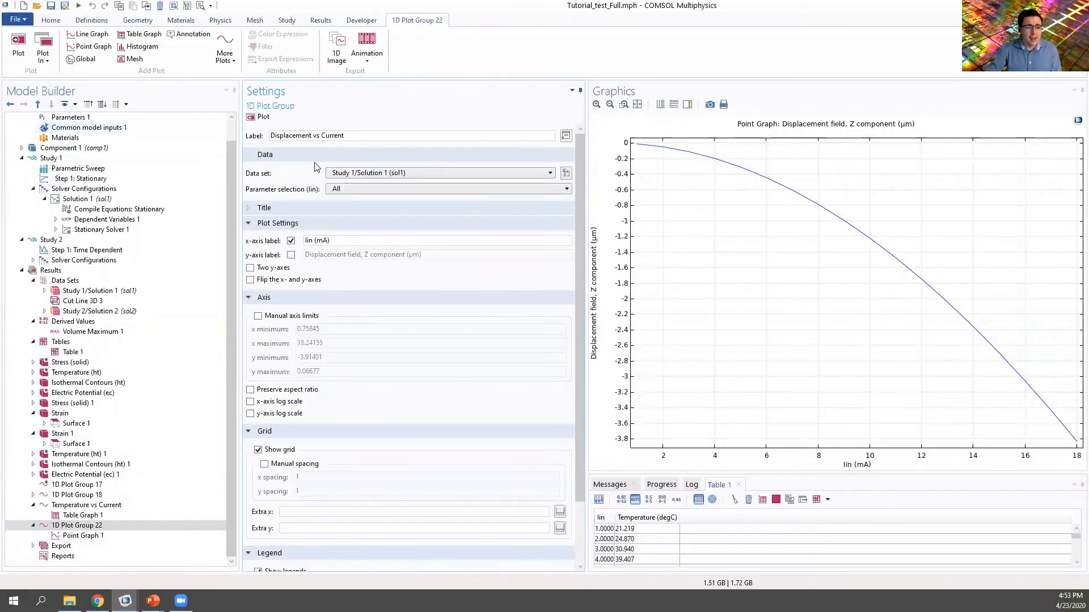
key(Return)
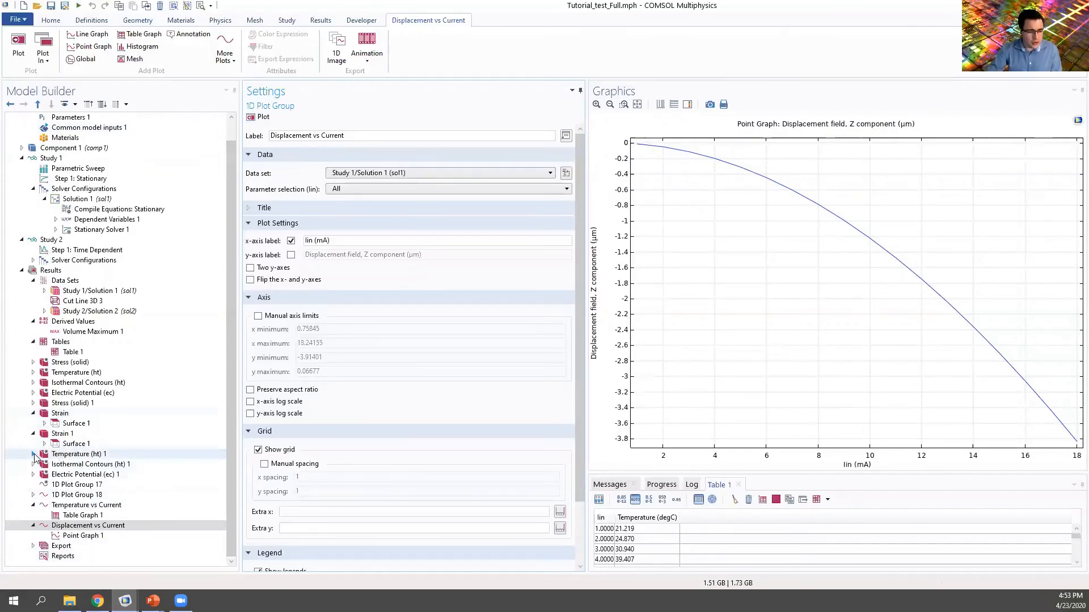
Review the existing Strain 1, Stress (solid) 1 and Stress (solid) 3D plots one after another
click(33, 433)
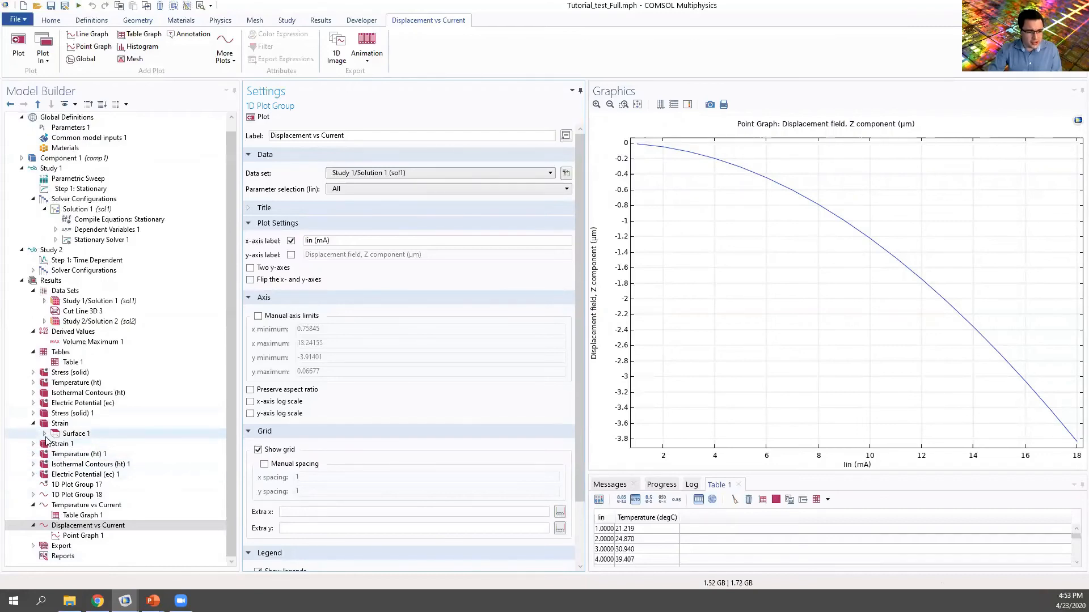
click(61, 443)
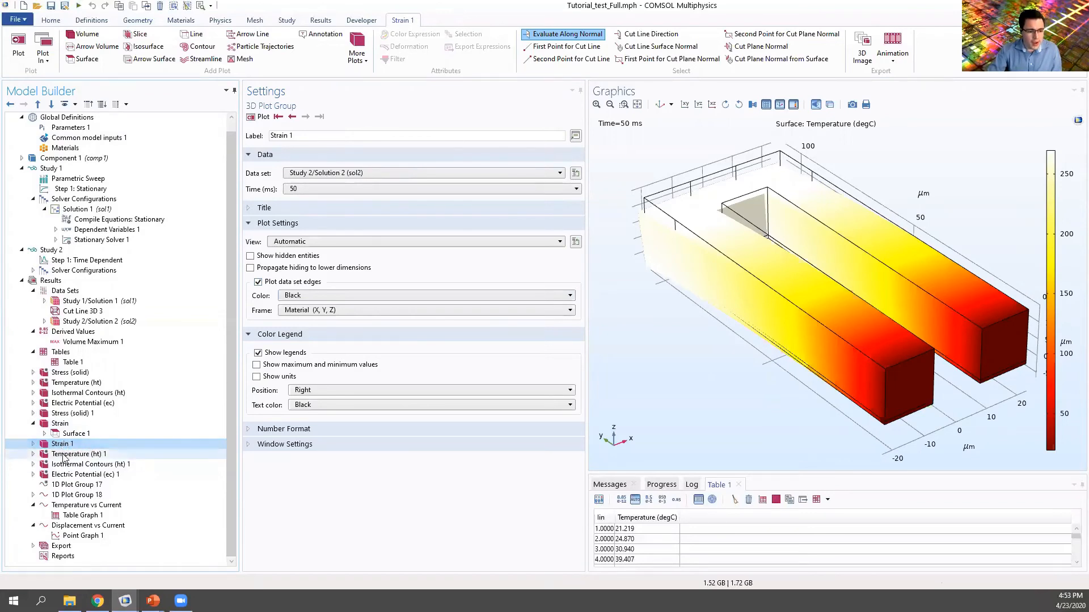
click(65, 414)
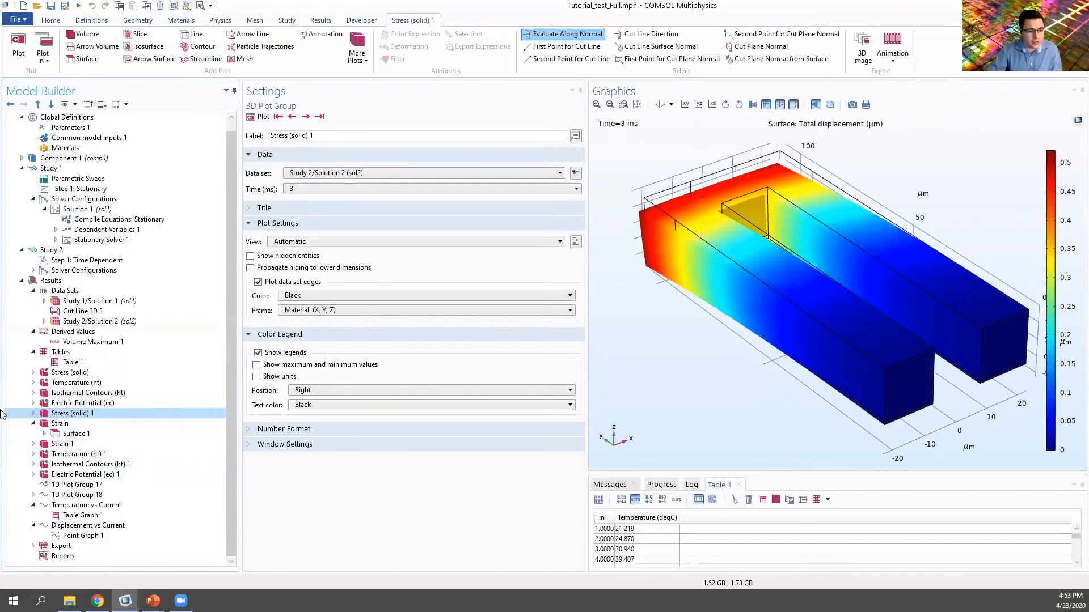
click(160, 374)
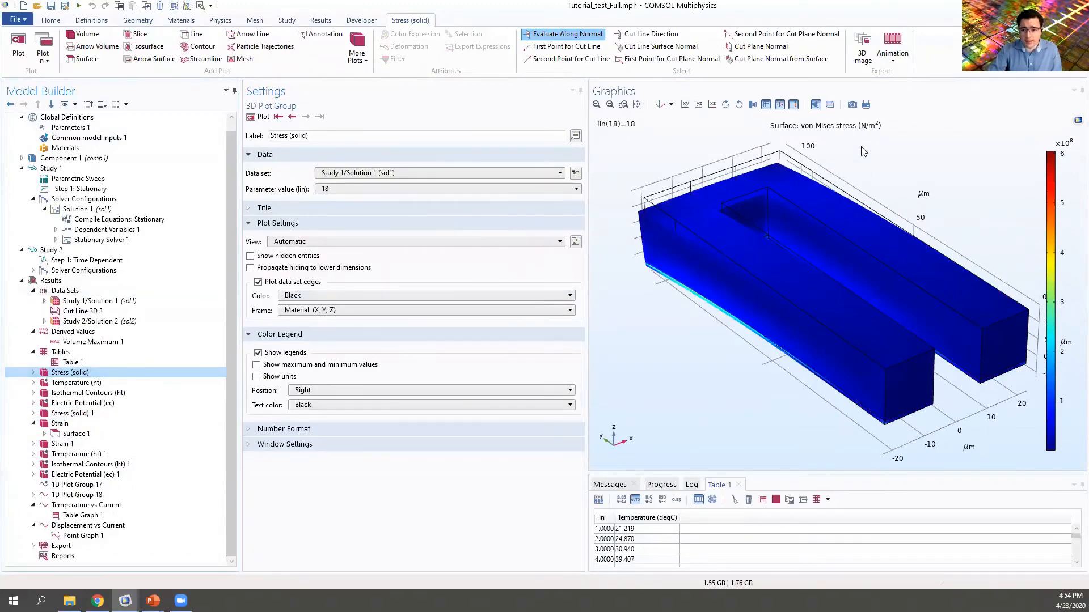
Duplicate the Stress (solid) plot group and rename the copy as "Strain3"
right_click(57, 373)
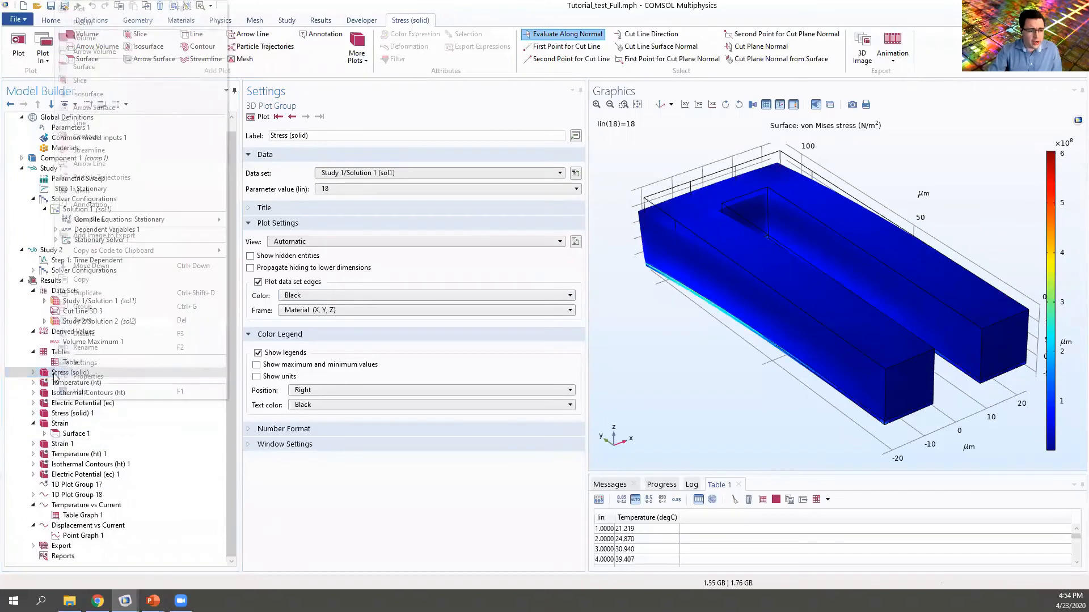
click(97, 295)
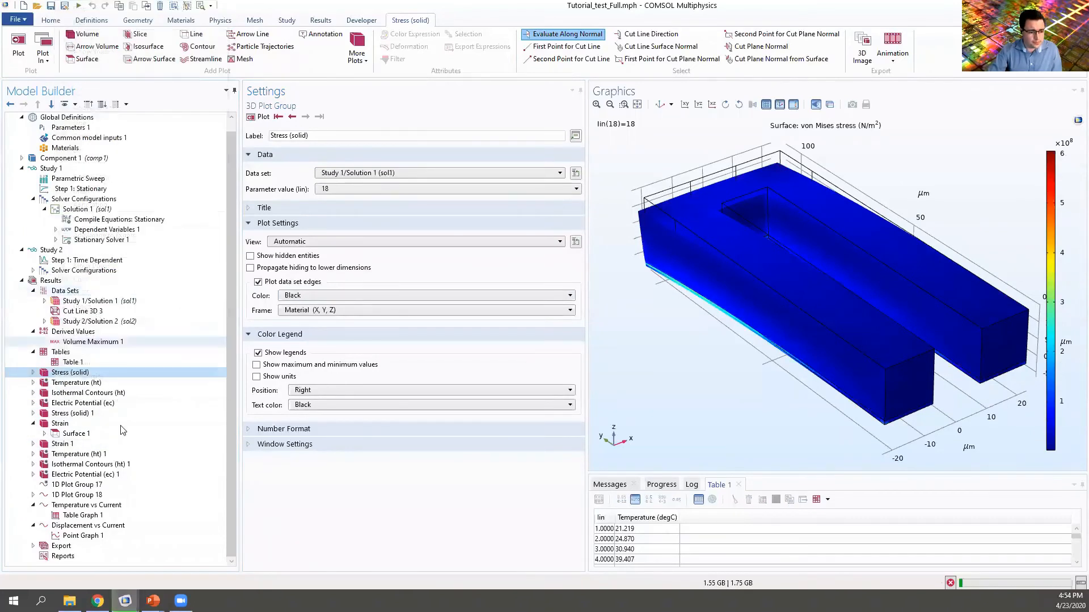
drag(313, 135, 265, 145)
text(Strain)
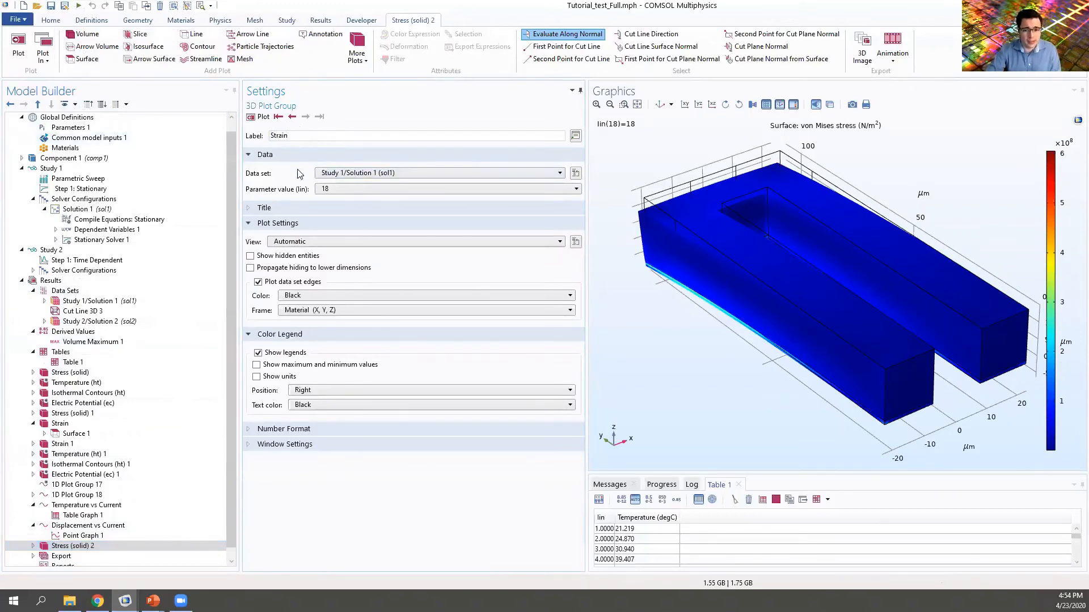
key(Return)
click(574, 316)
text(3)
key(Return)
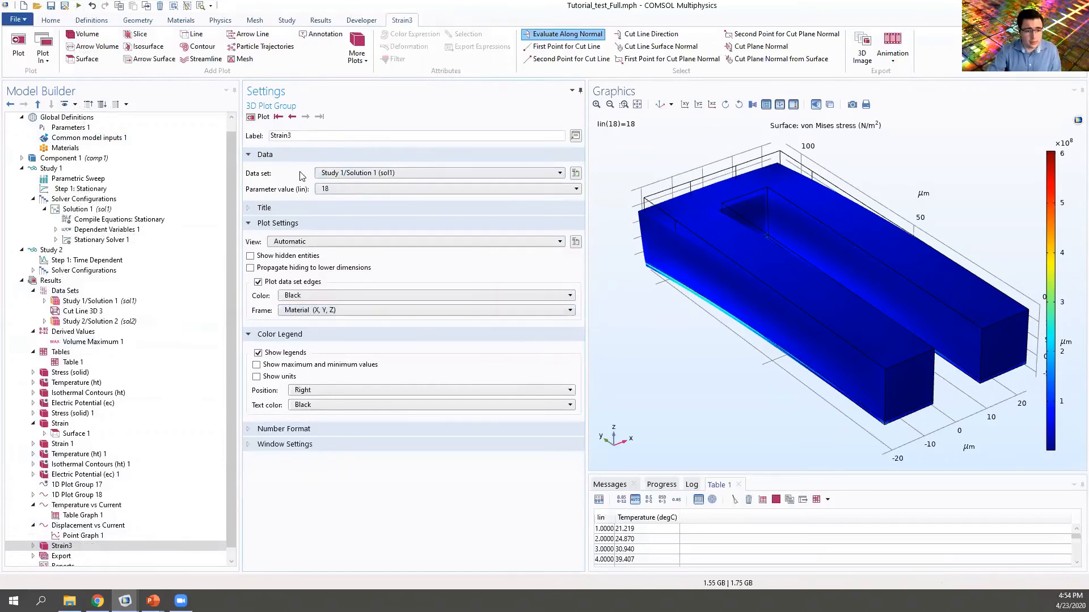
Set the expression of Strain3's Surface 1 to solid.eel22, the 22 component of the elastic strain tensor in the local coordinate system
click(34, 546)
click(33, 546)
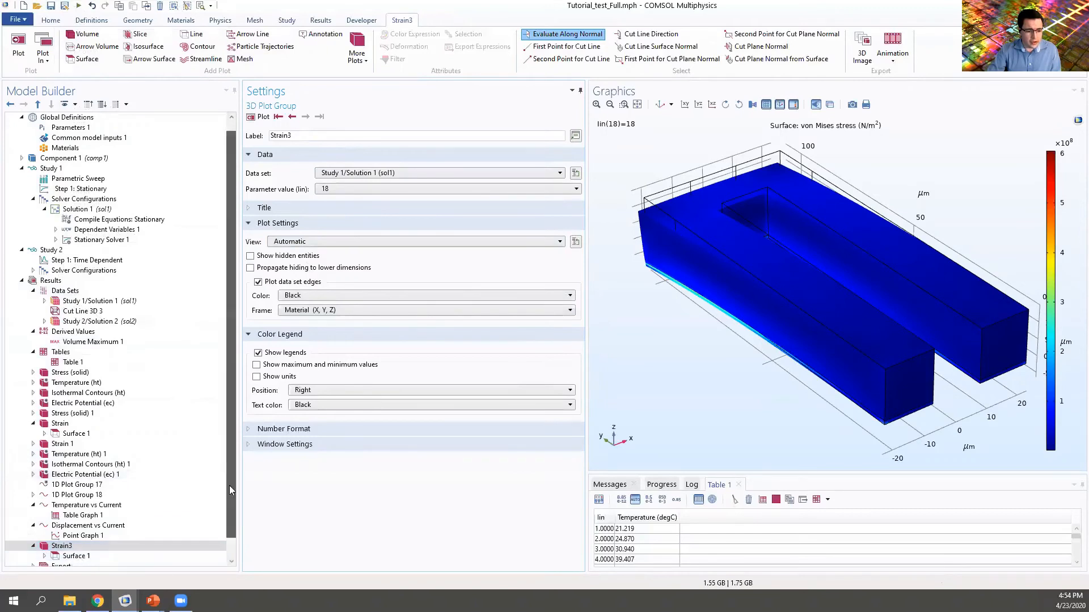
scroll(46, 529, down, 1)
click(44, 536)
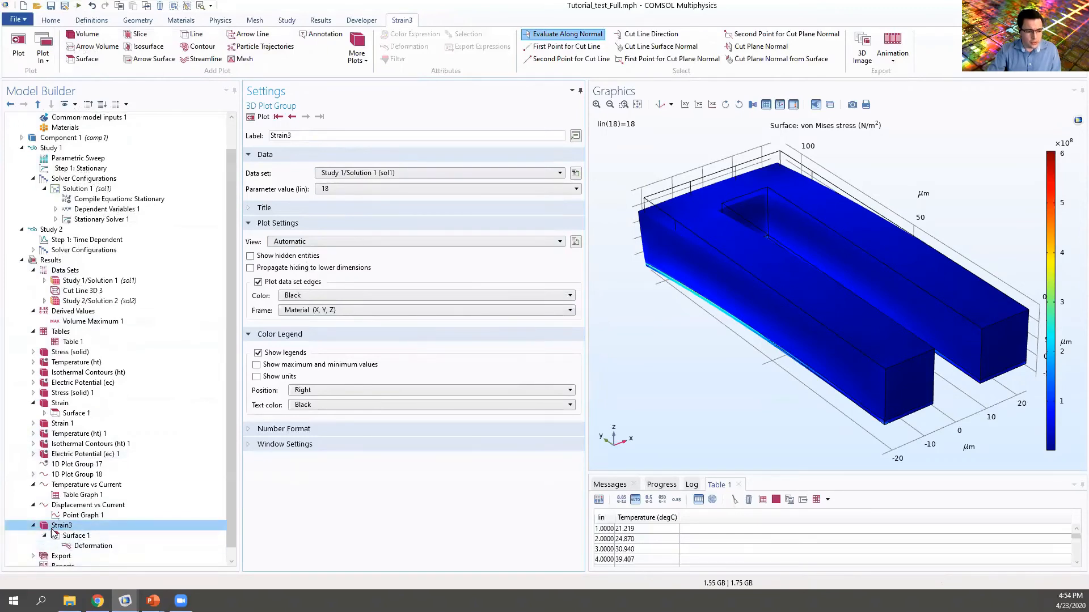
click(67, 537)
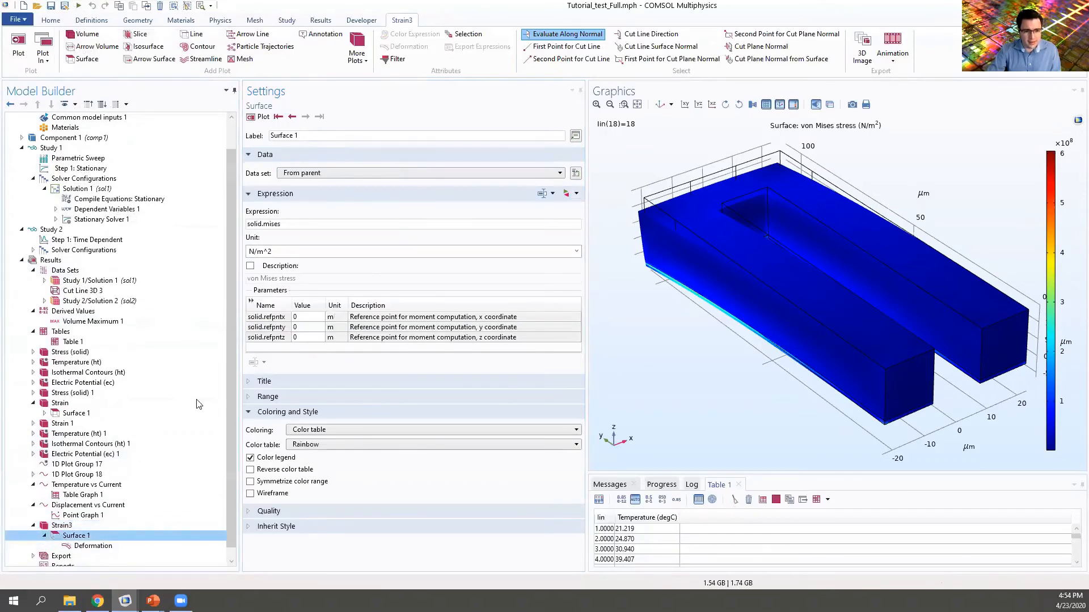
click(567, 194)
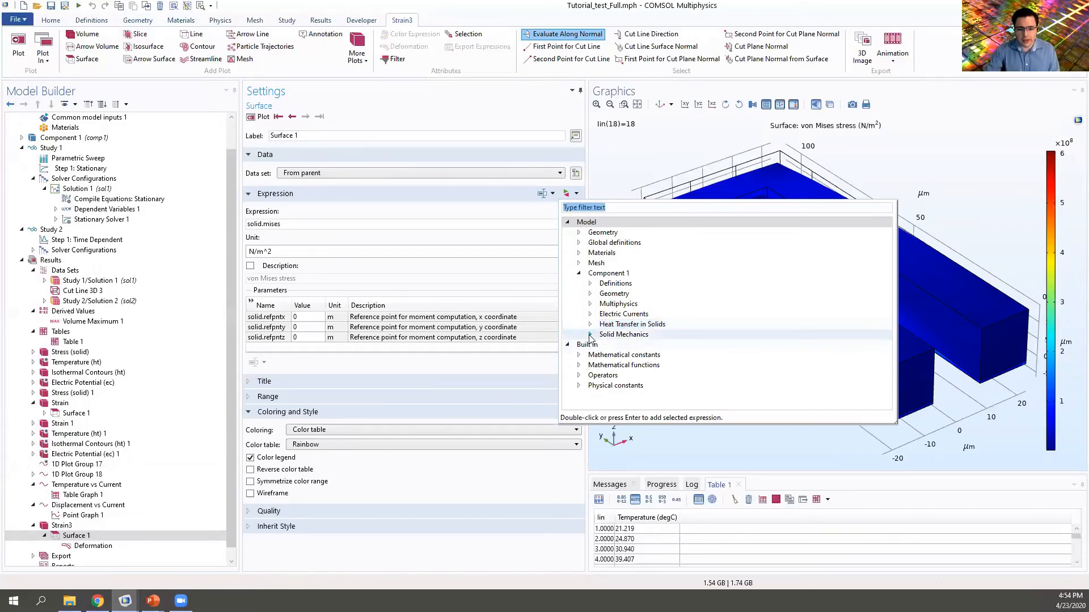
click(590, 335)
scroll(604, 363, down, 2)
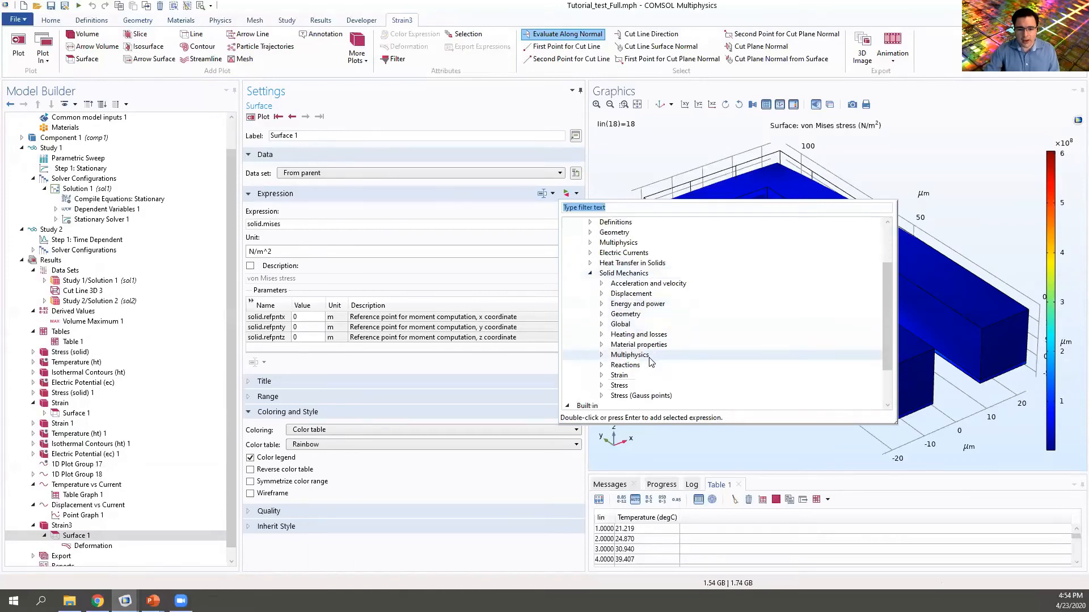
click(602, 376)
scroll(681, 352, down, 4)
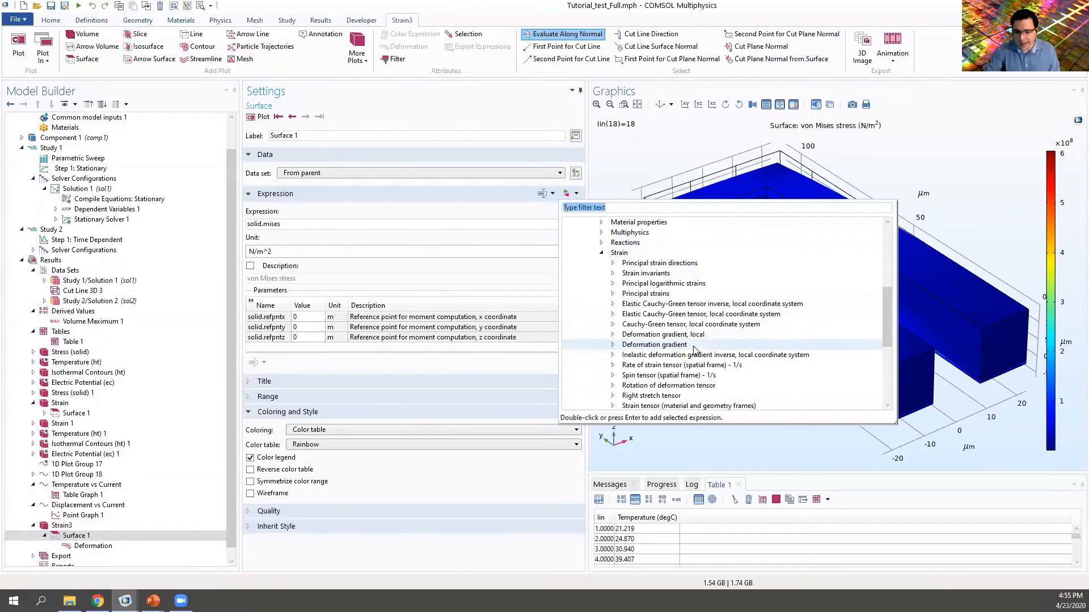
scroll(659, 366, down, 1)
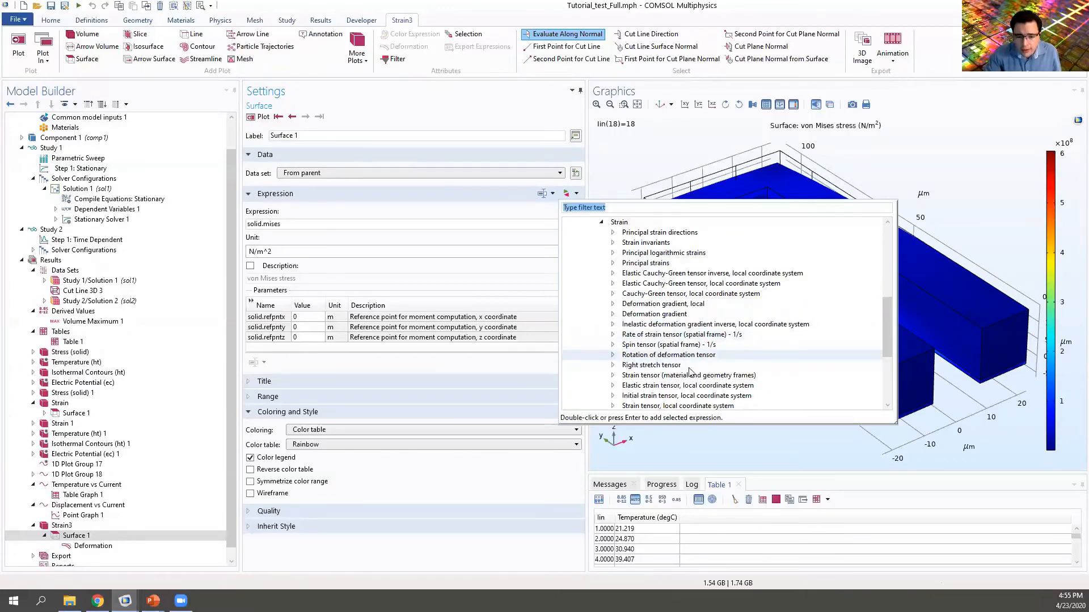
scroll(709, 369, down, 1)
click(613, 355)
scroll(686, 374, down, 1)
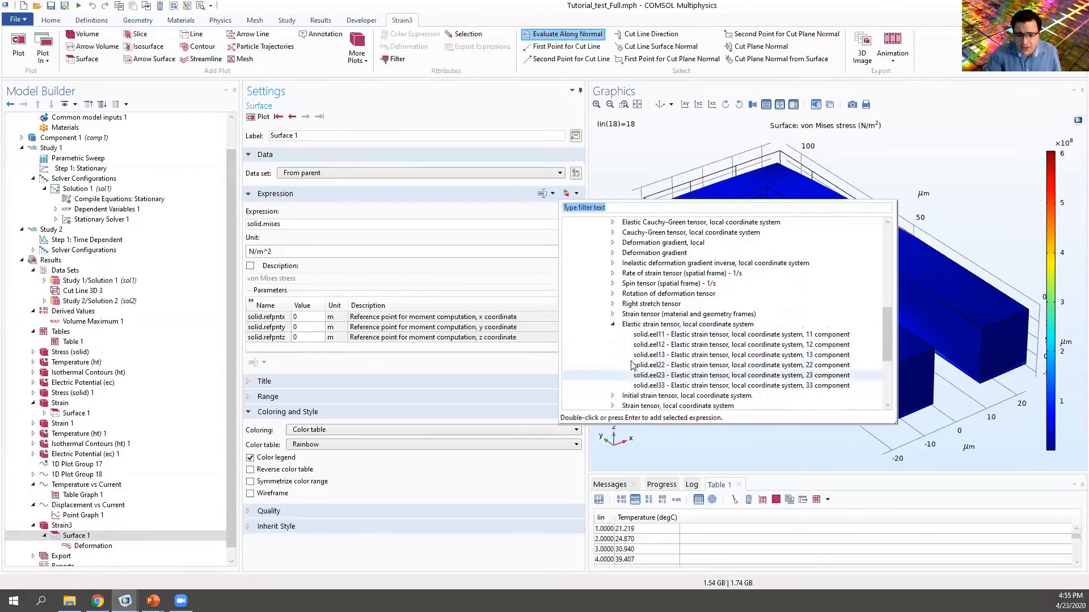
double_click(663, 366)
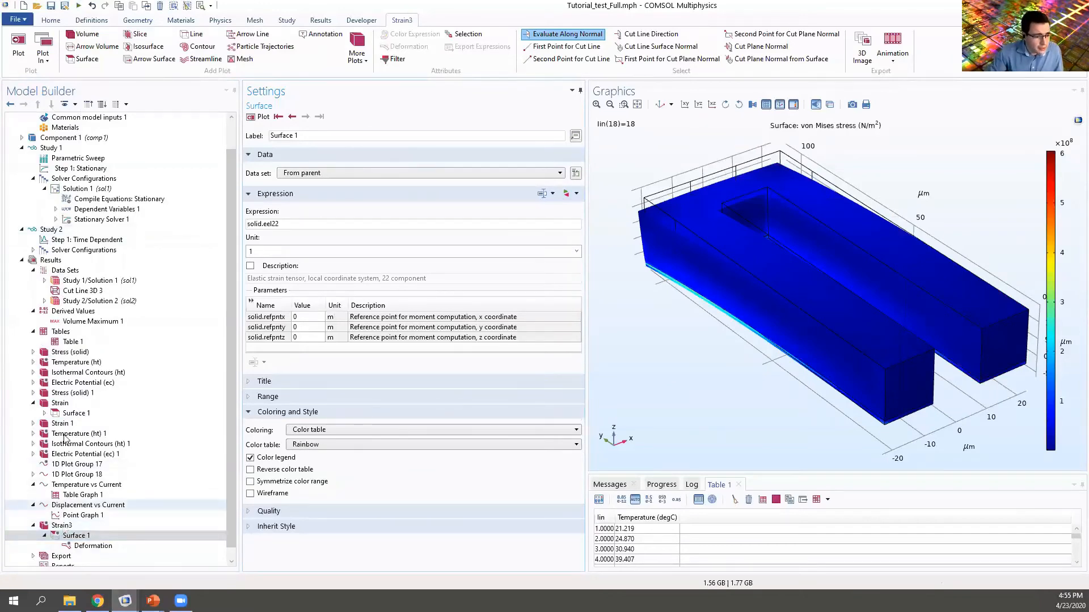
Using the existing Strain plot as reference, give Strain3's surface the Wave color table and a symmetrized color range
click(61, 404)
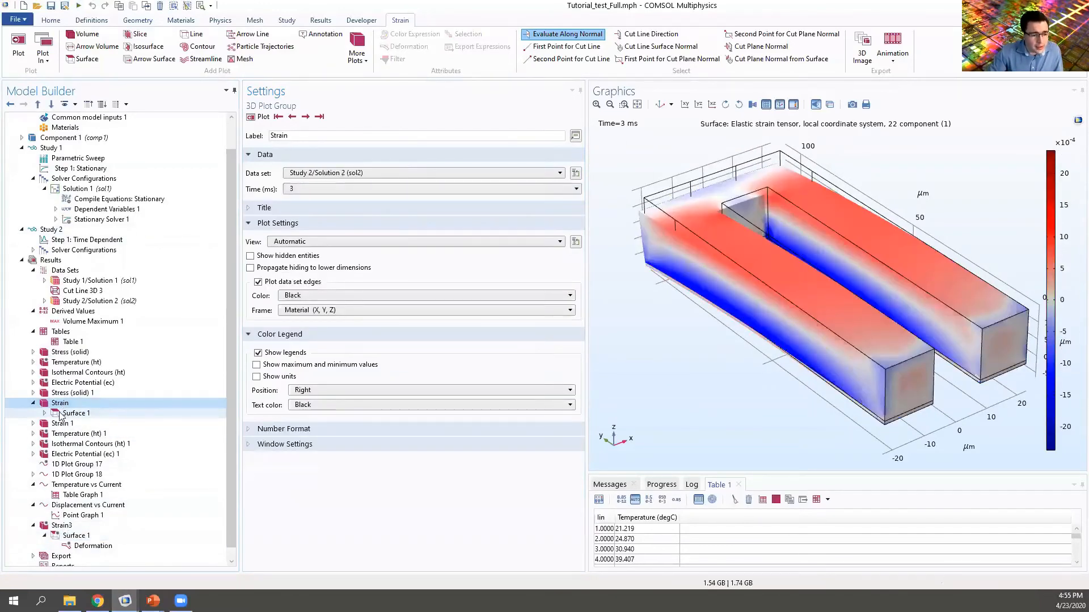
click(64, 412)
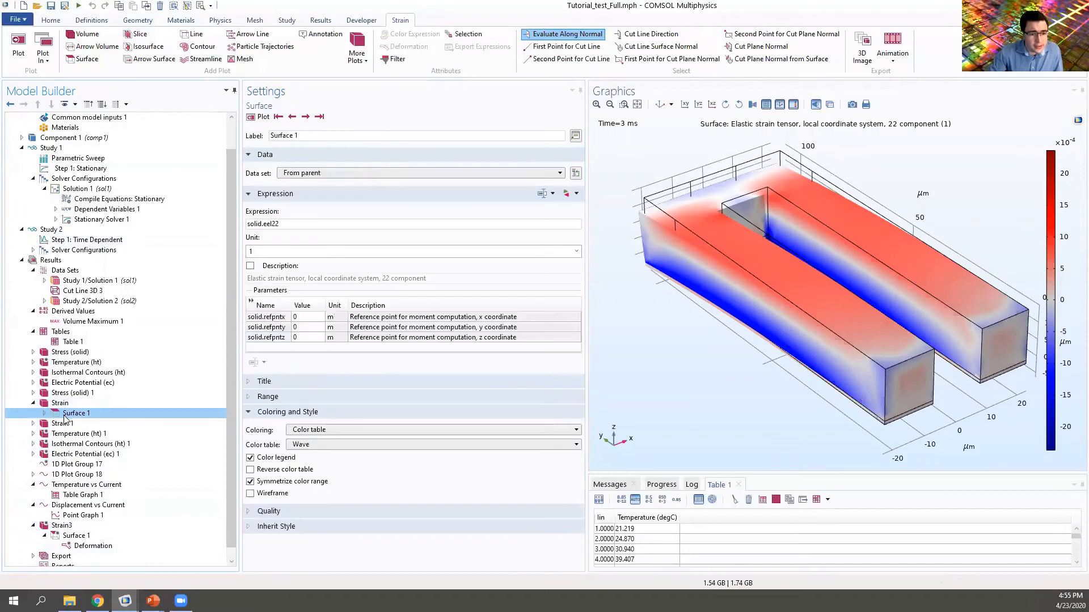
click(62, 525)
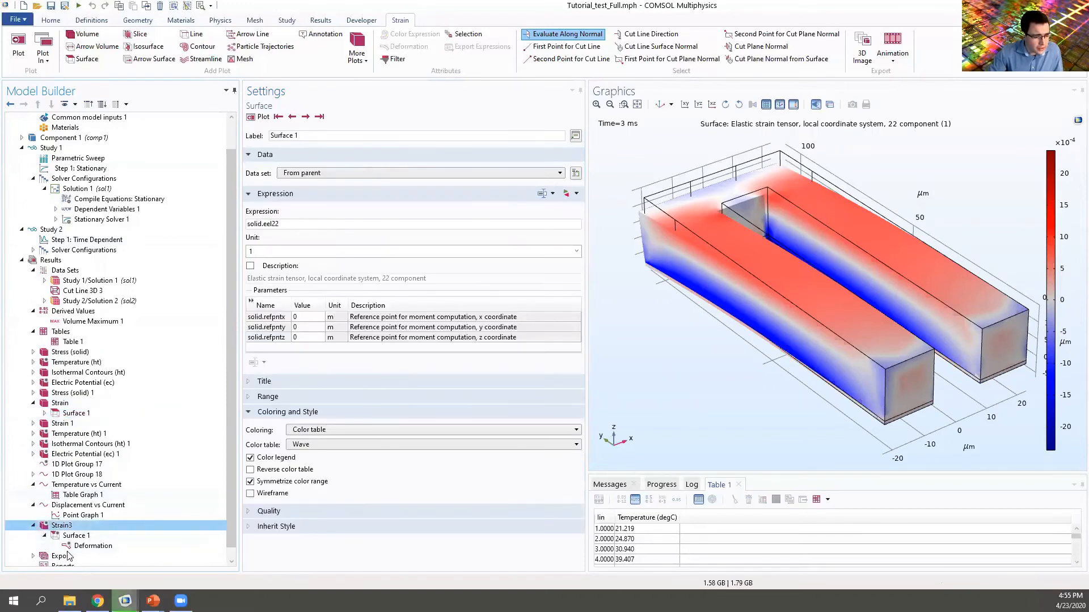
click(69, 536)
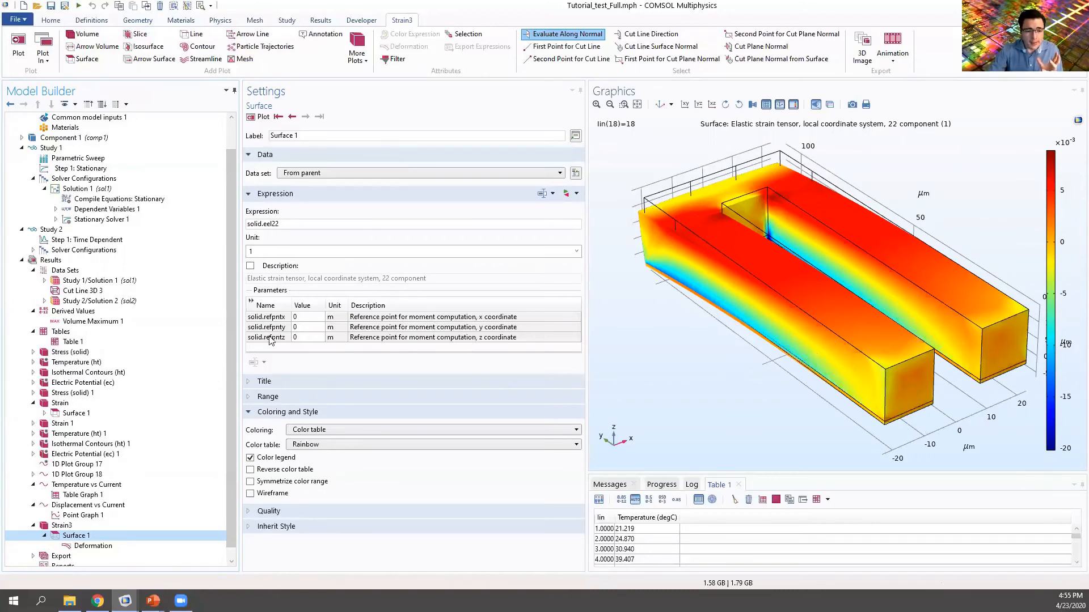
click(316, 445)
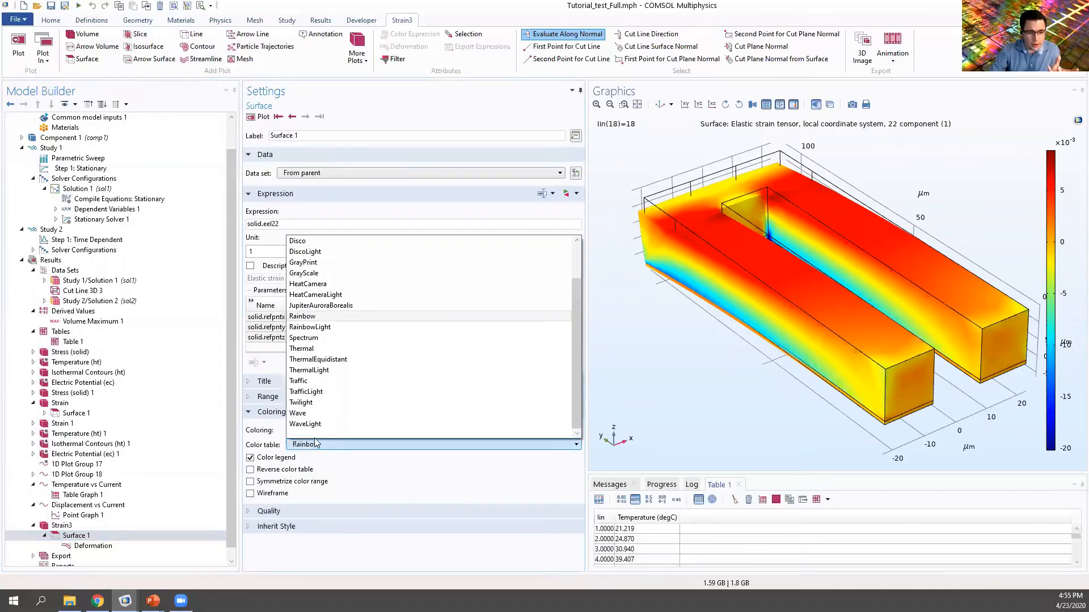
click(311, 413)
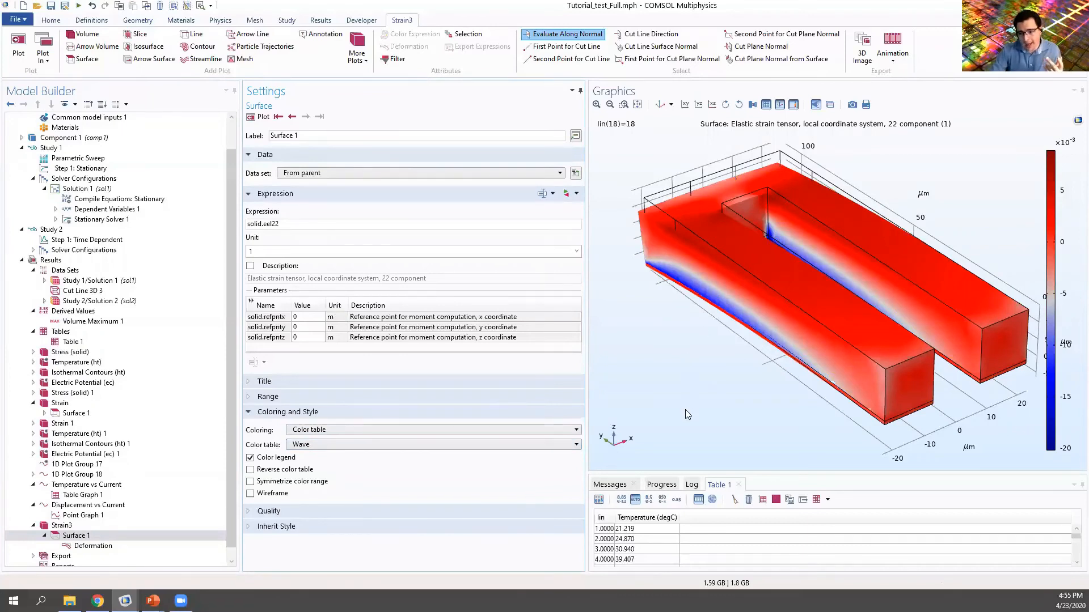
click(264, 482)
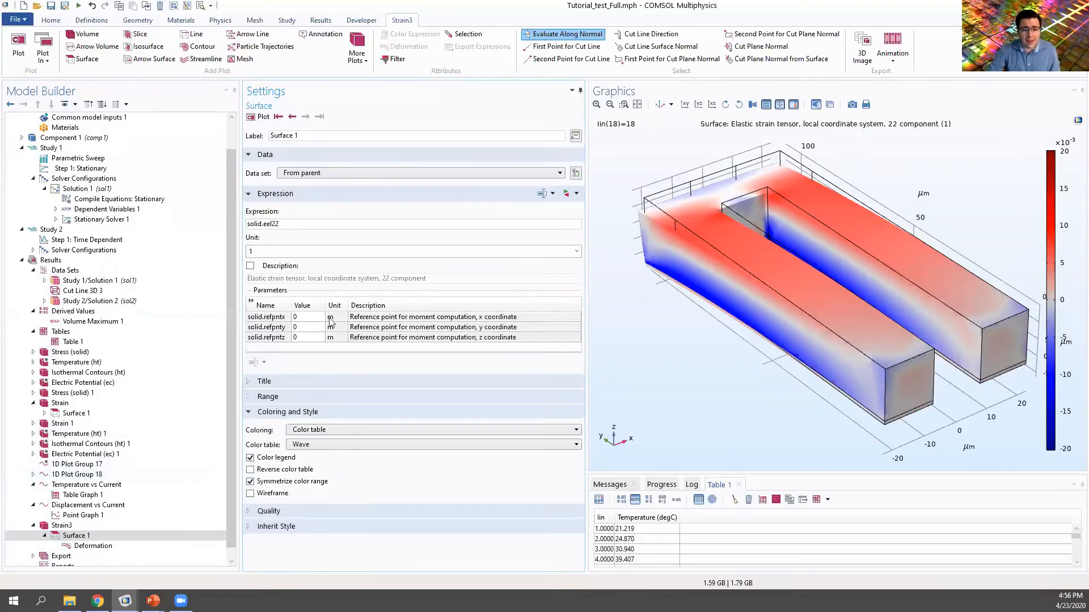
Create a player animation of the Strain3 plot in the default 3D view
click(659, 104)
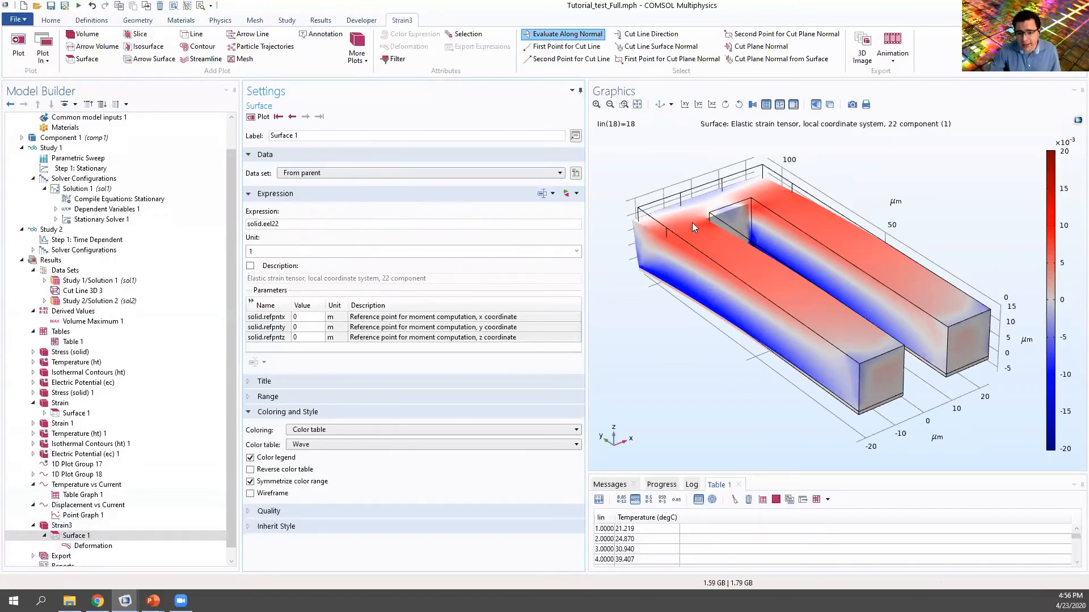
drag(706, 313, 736, 302)
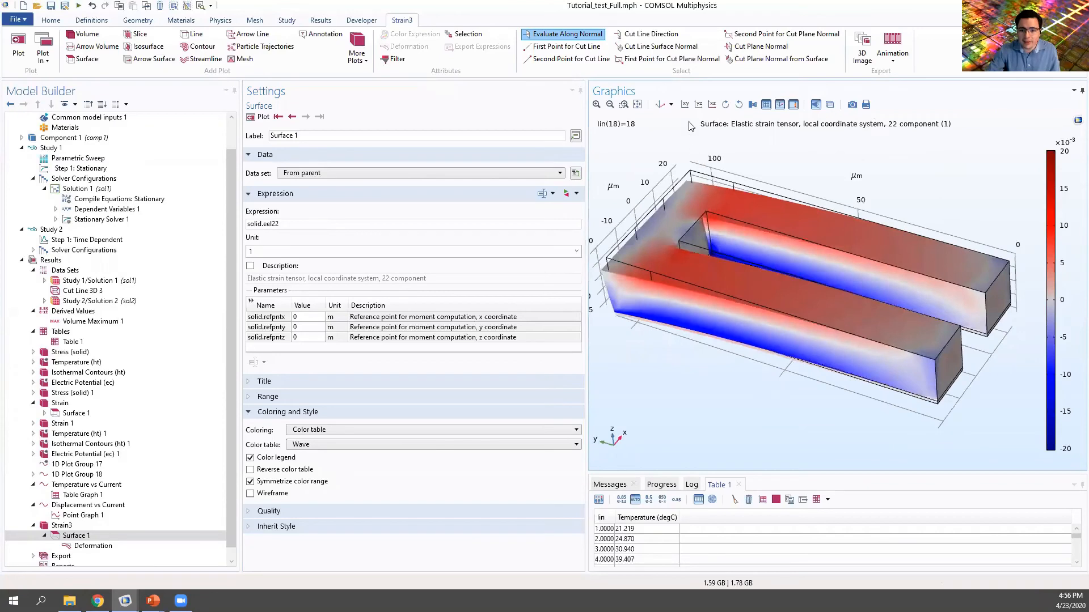
click(660, 104)
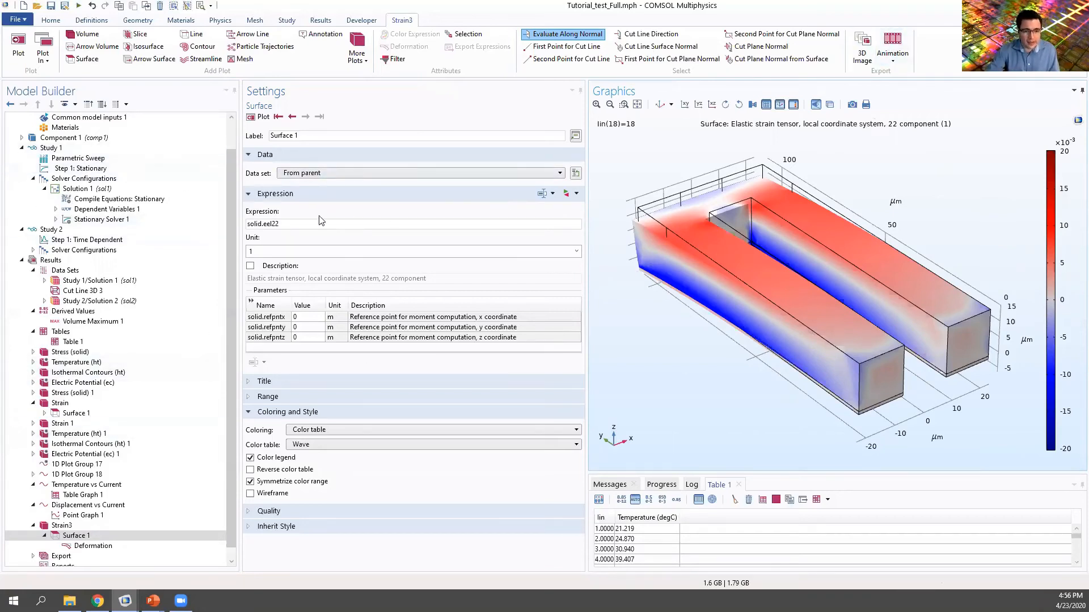
click(899, 47)
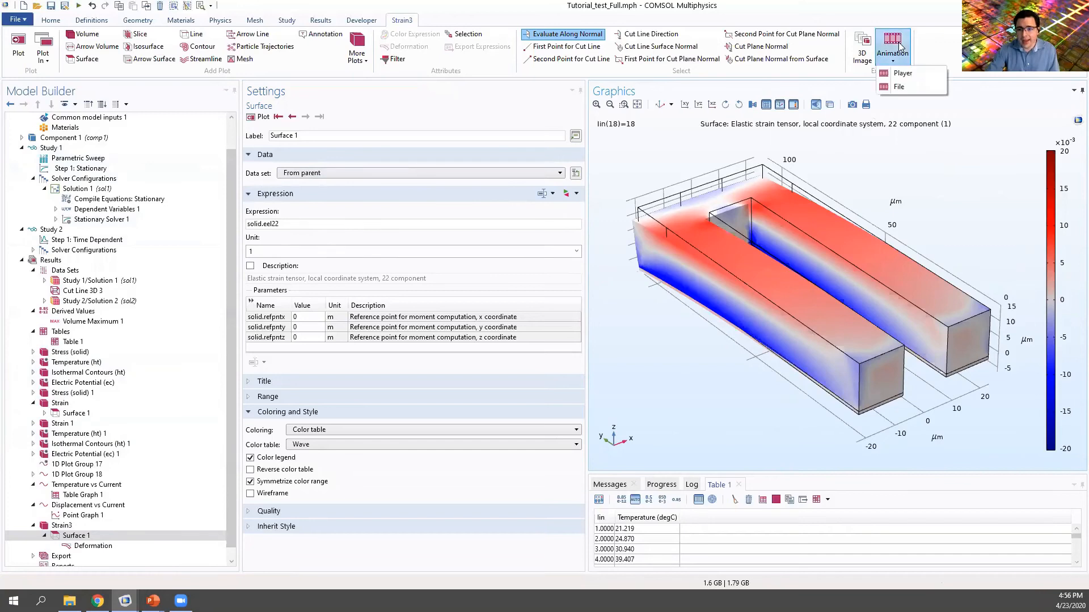
click(901, 72)
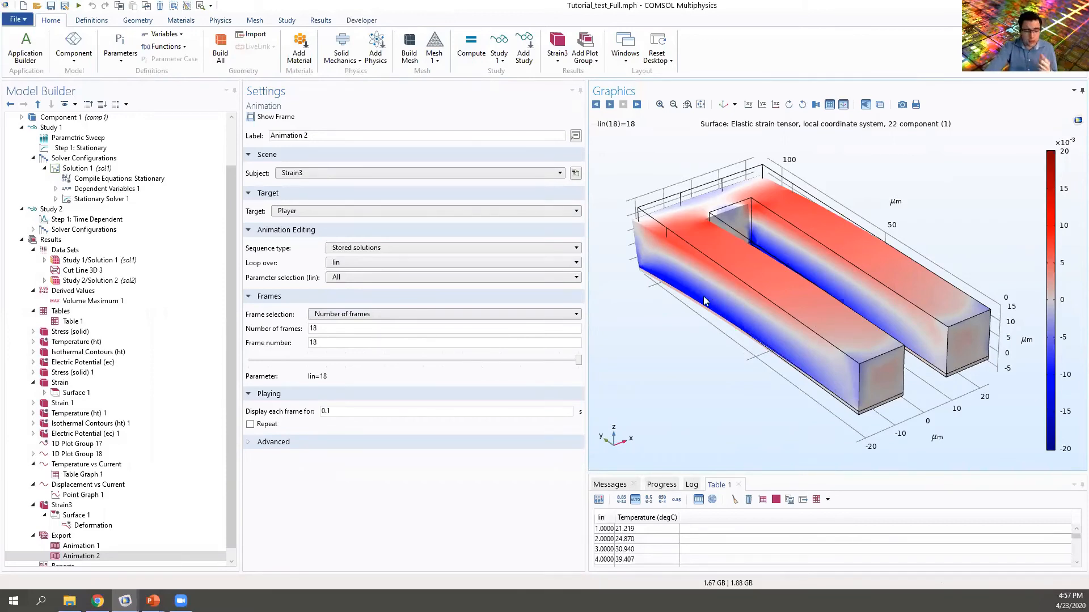
Review the Solid Mechanics, Heat Transfer in Solids and Electric Currents interfaces under Component 1, including their domain selections
scroll(226, 484, down, 1)
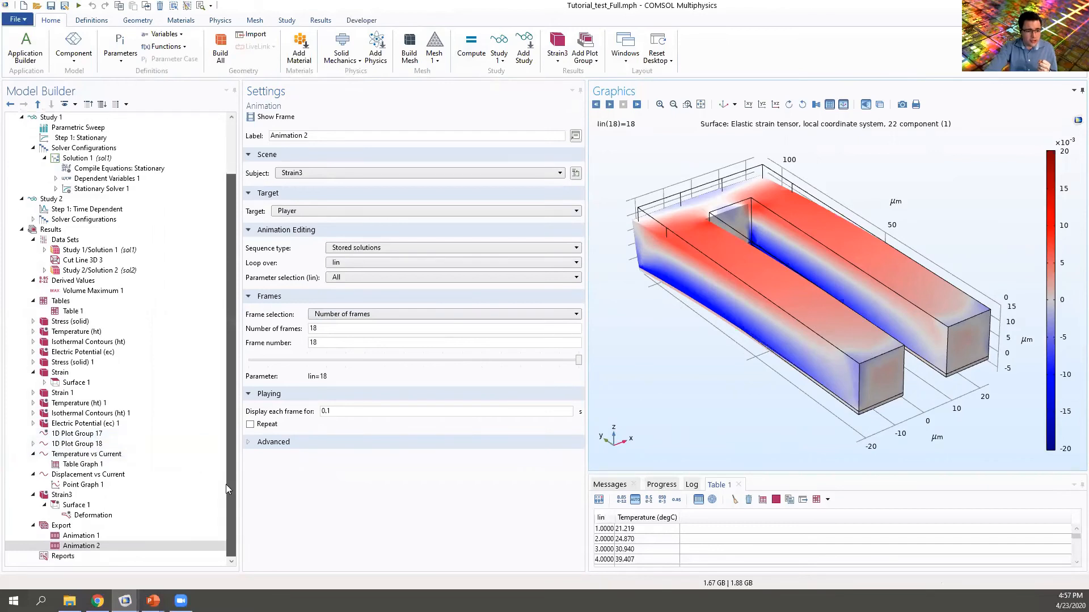
click(22, 229)
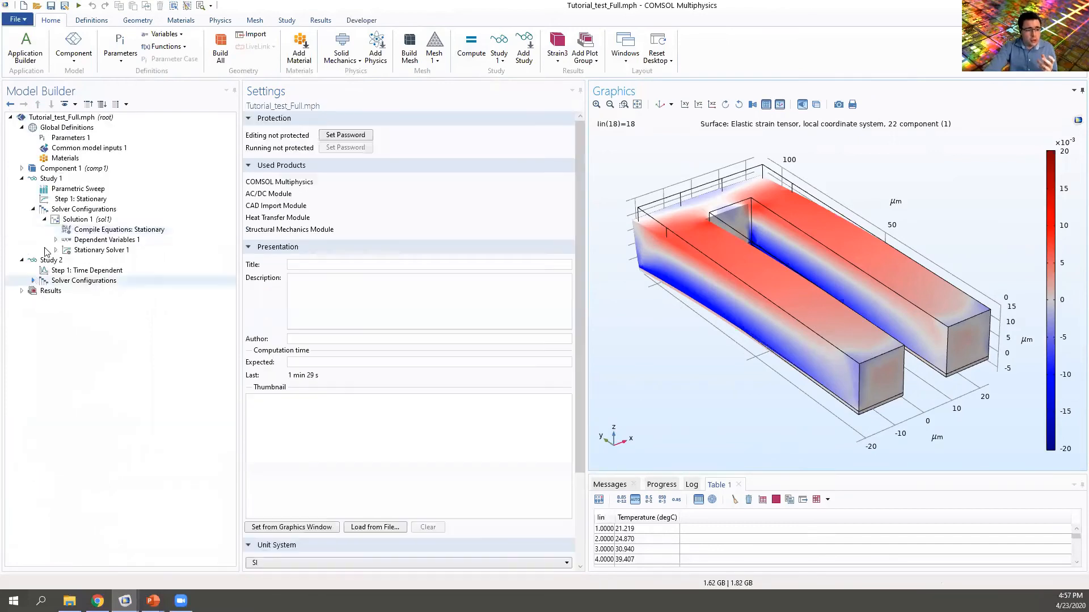
click(33, 209)
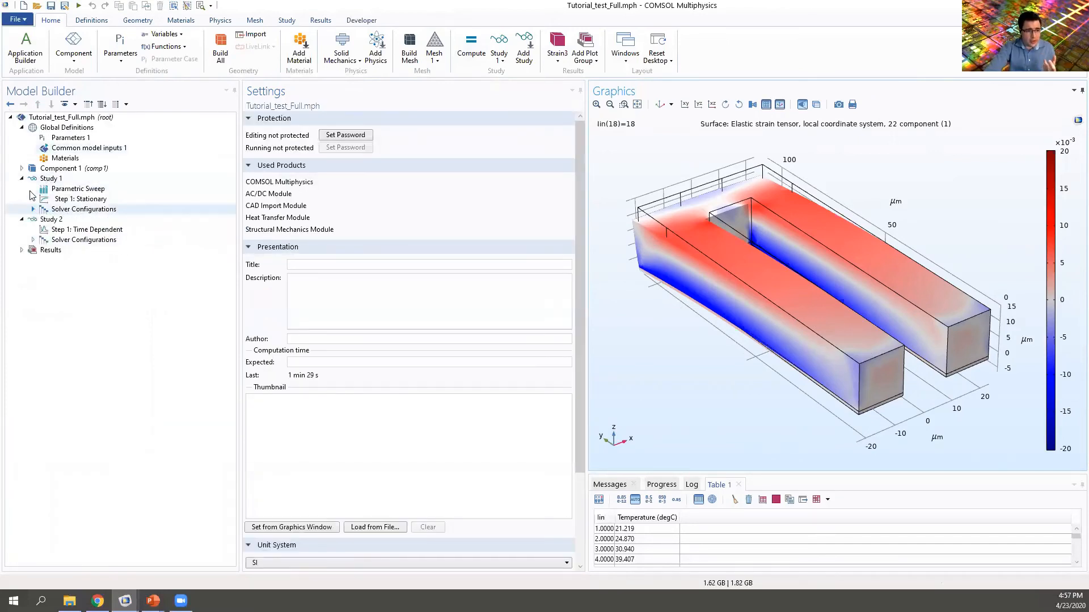
click(22, 168)
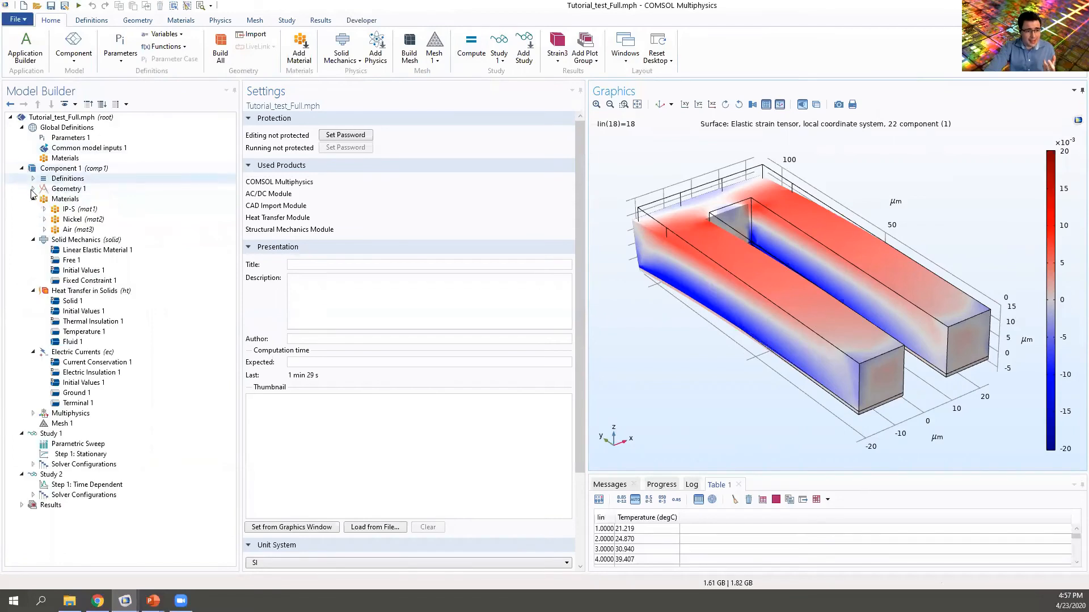
click(77, 241)
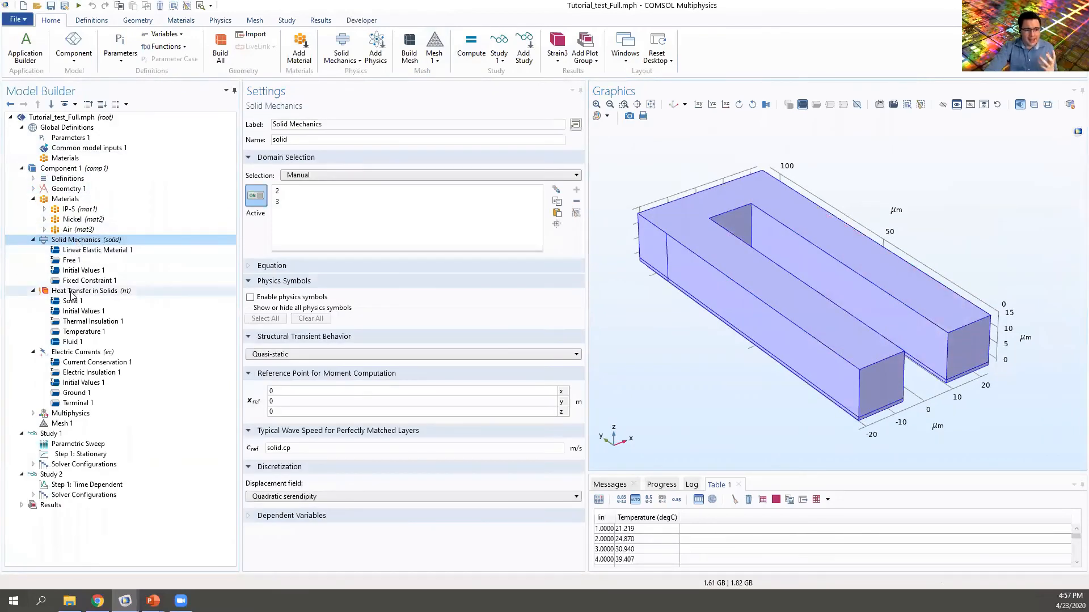
click(72, 292)
click(67, 353)
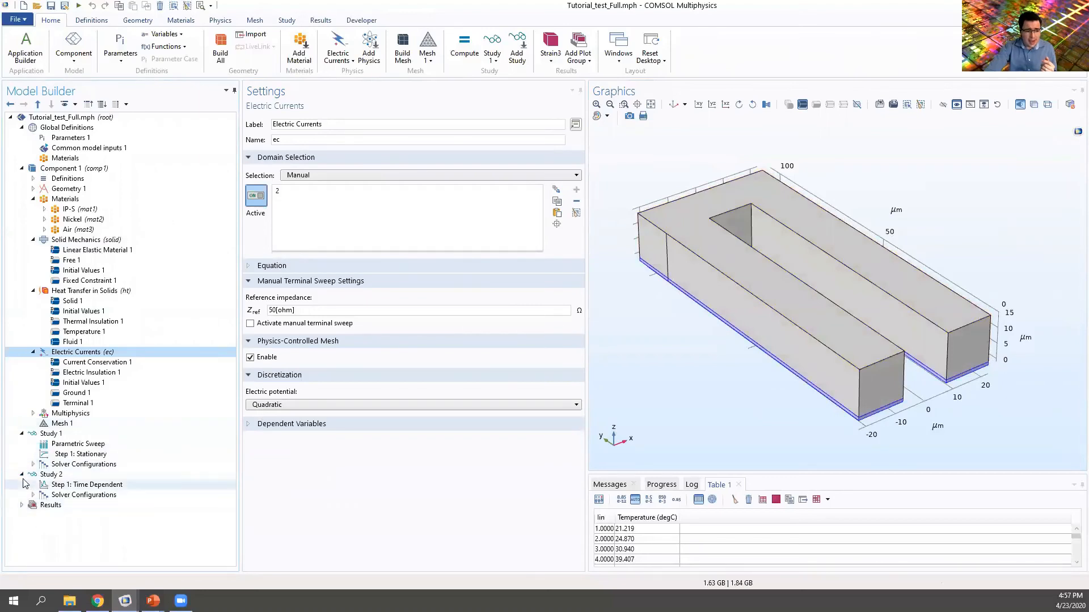
Review the Temperature vs Current, Displacement vs Current and Strain3 surface plots one after another
click(22, 506)
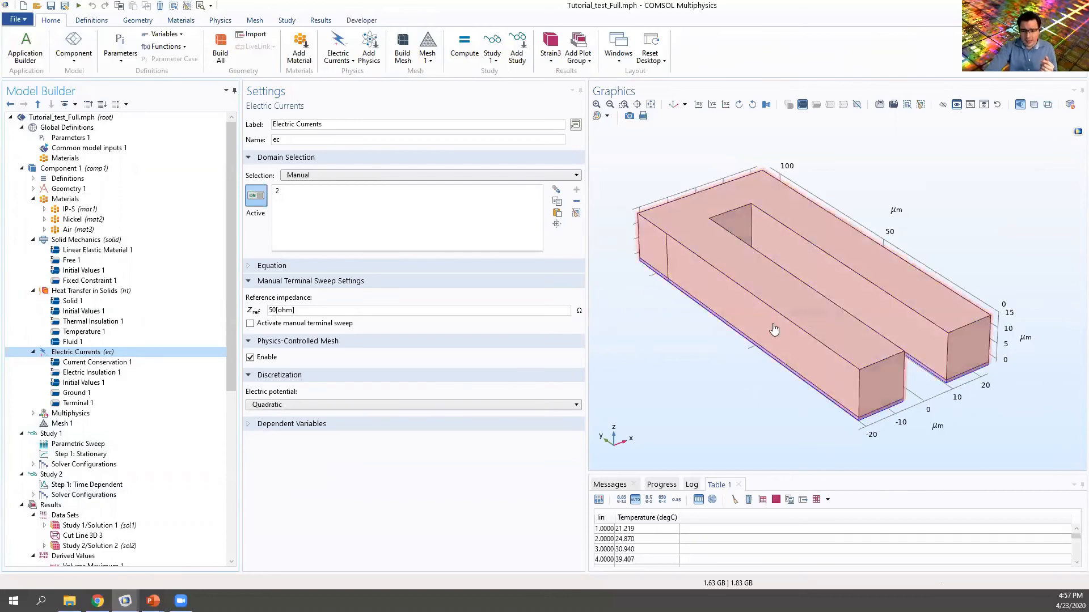
drag(232, 355, 232, 530)
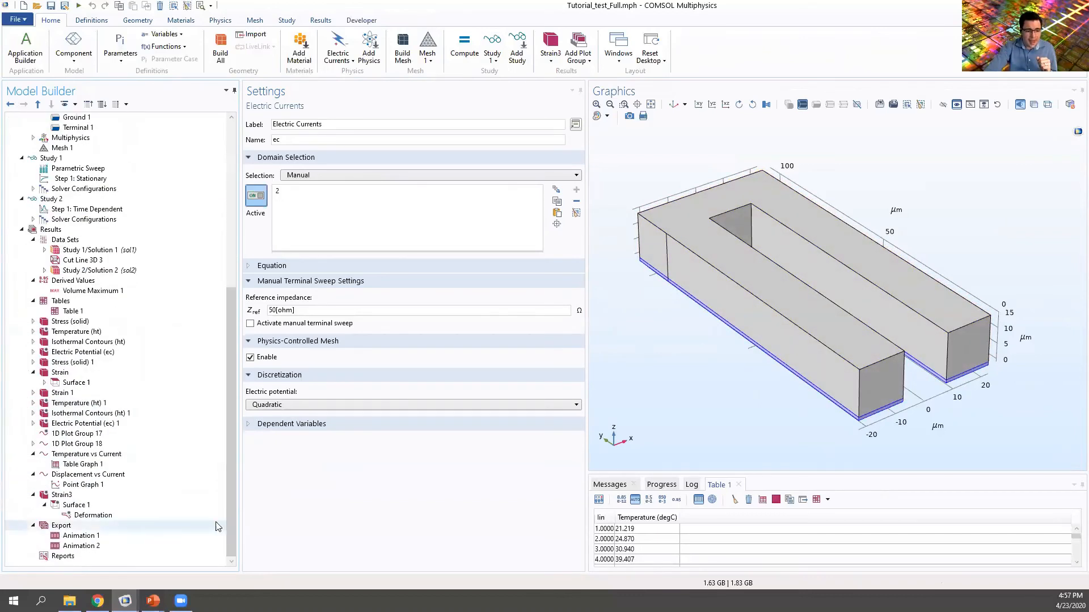
click(78, 456)
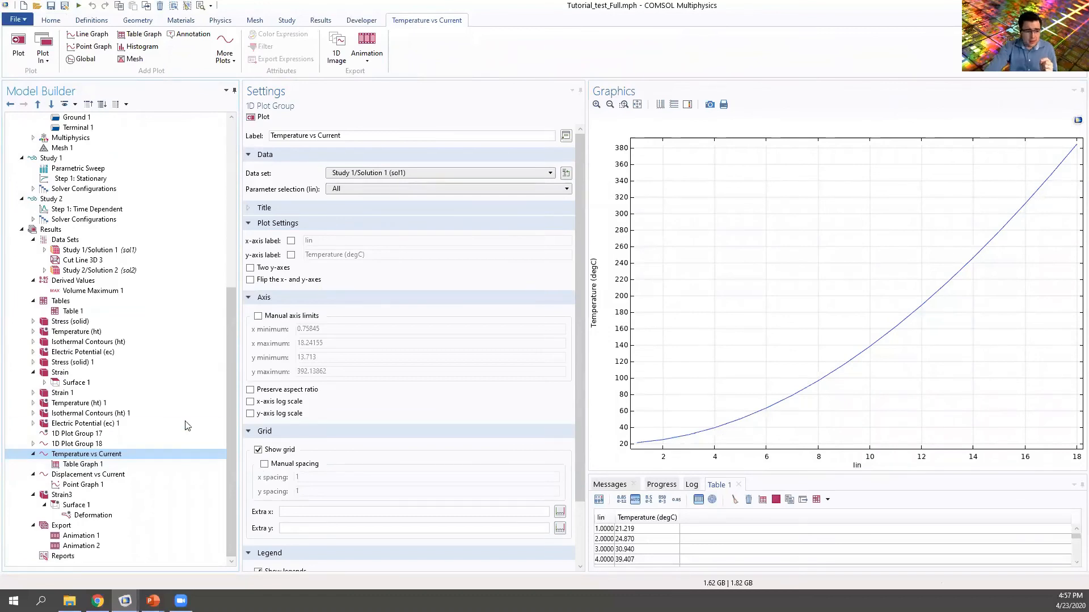
click(90, 476)
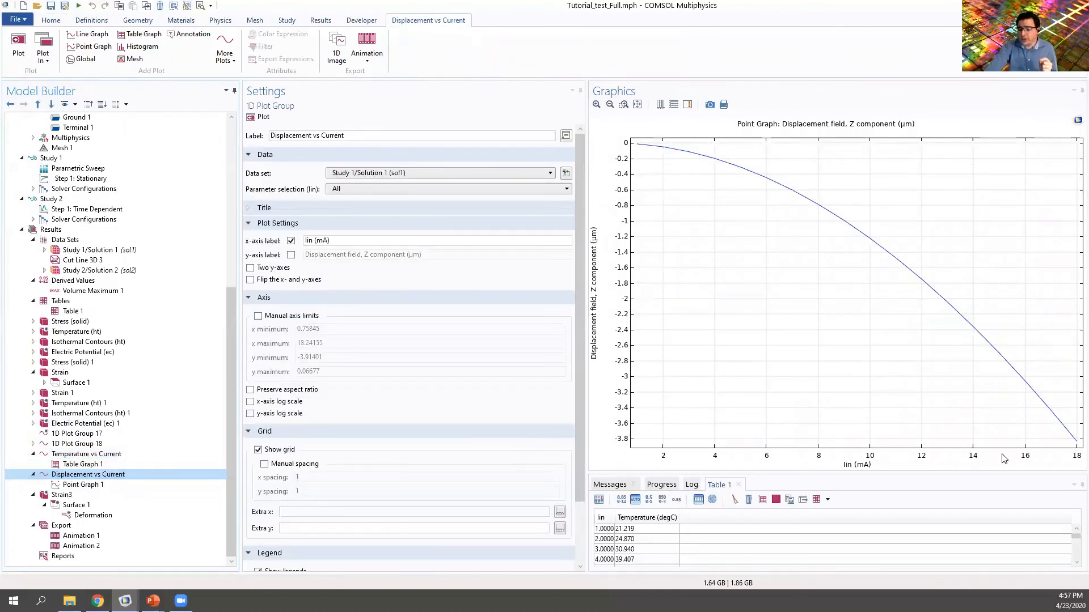
click(74, 506)
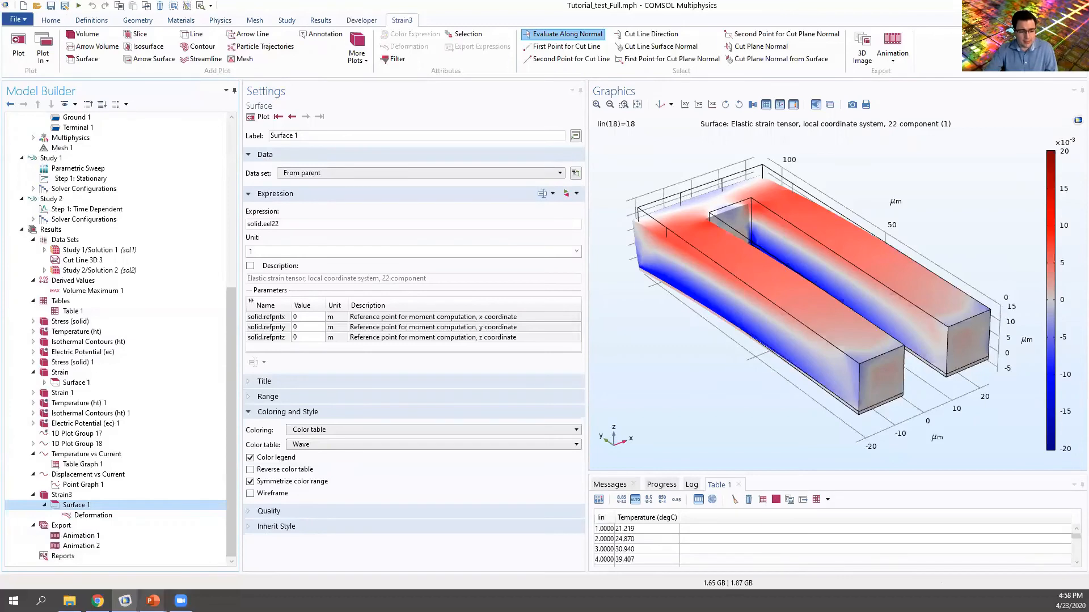
Switch to the COMSOL tutorial_V3.pptx presentation in PowerPoint and display slide 14, which holds the model download link
mouse_move(153, 602)
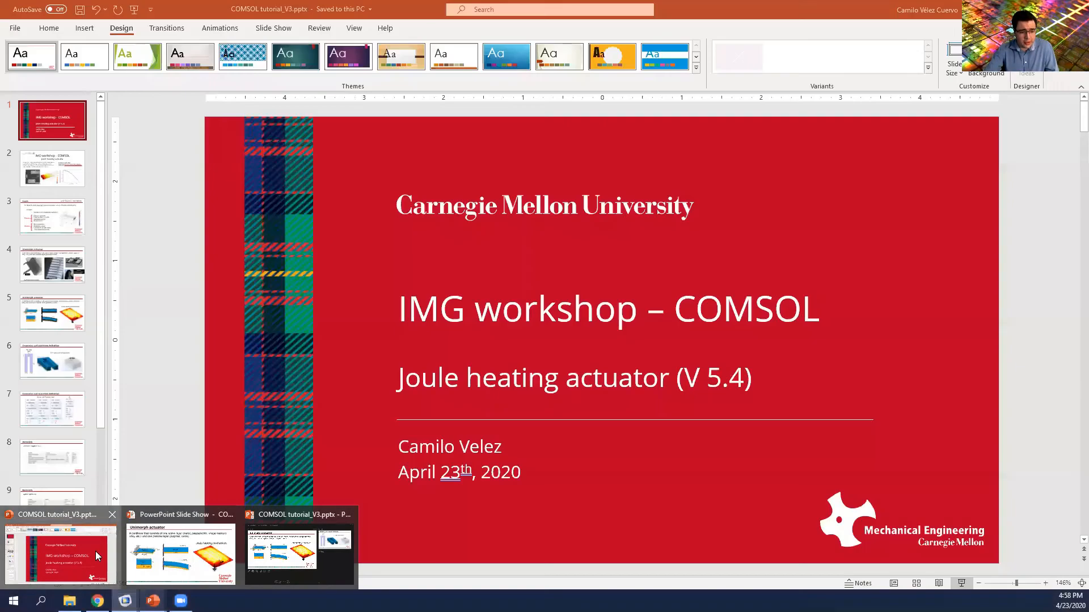
click(96, 551)
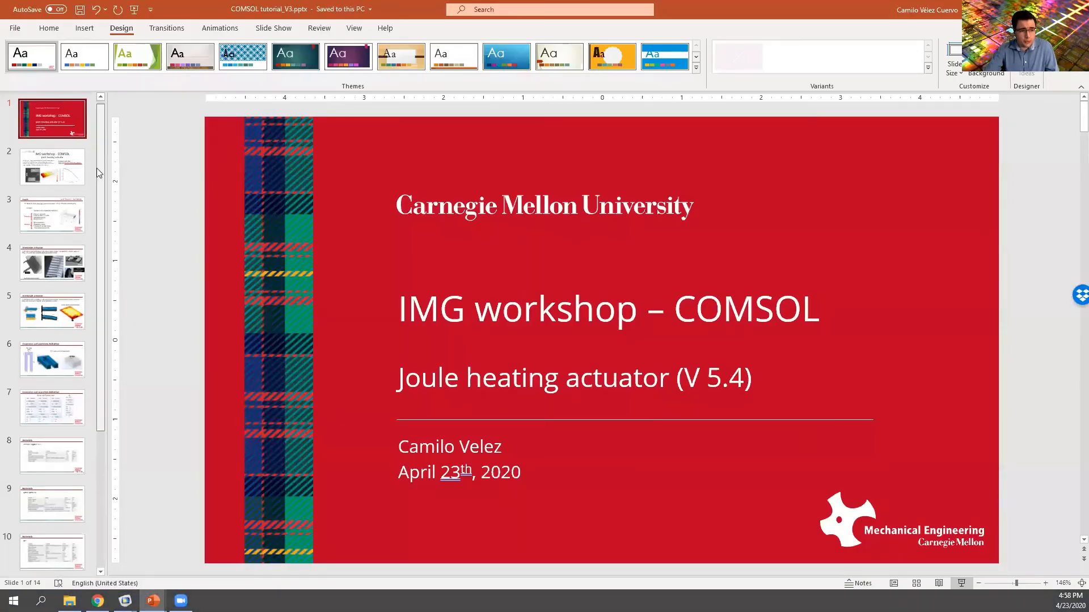
scroll(63, 264, down, 5)
click(72, 542)
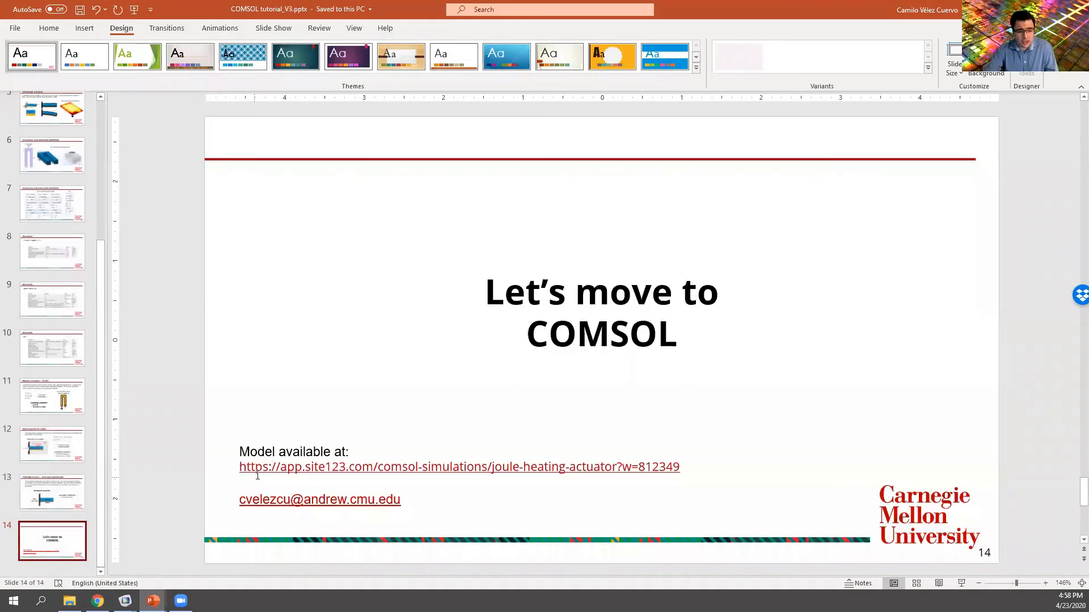
click(241, 466)
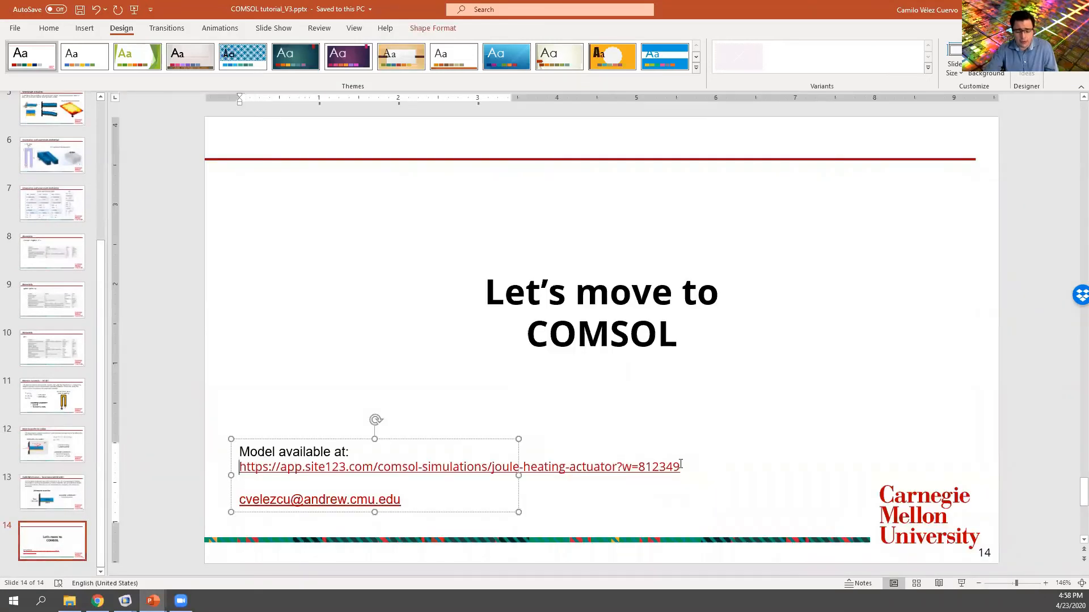
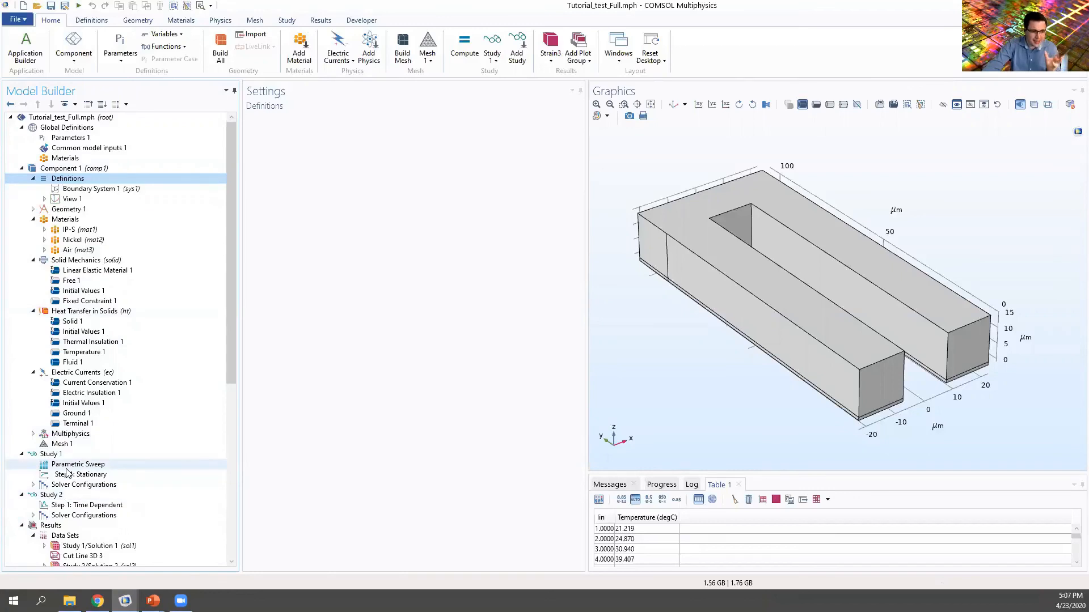
Examine Study 1 and the settings of the Time Dependent step in Study 2
click(51, 454)
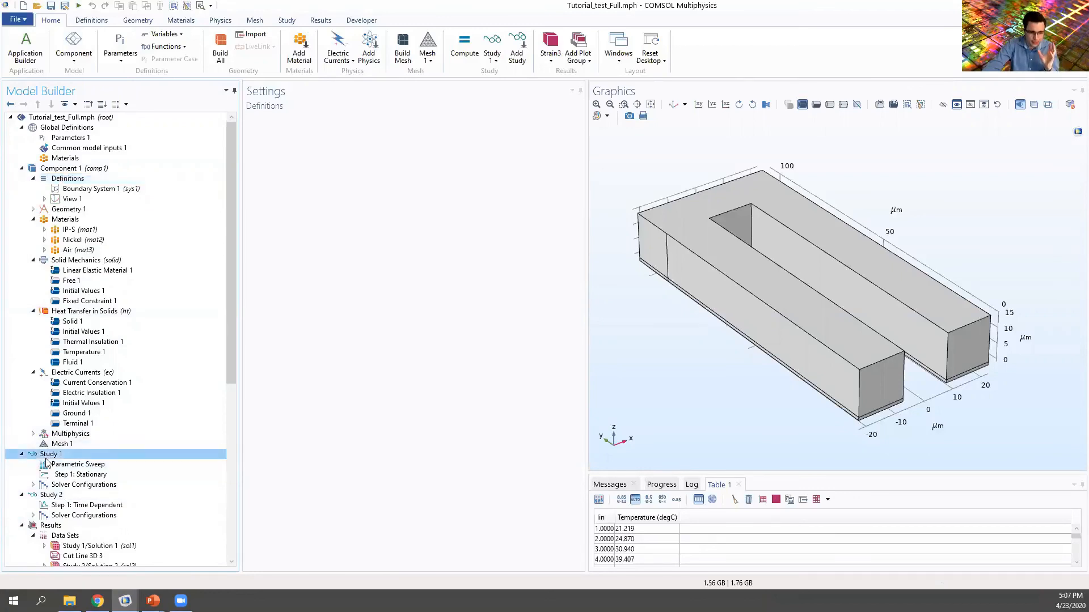
click(73, 505)
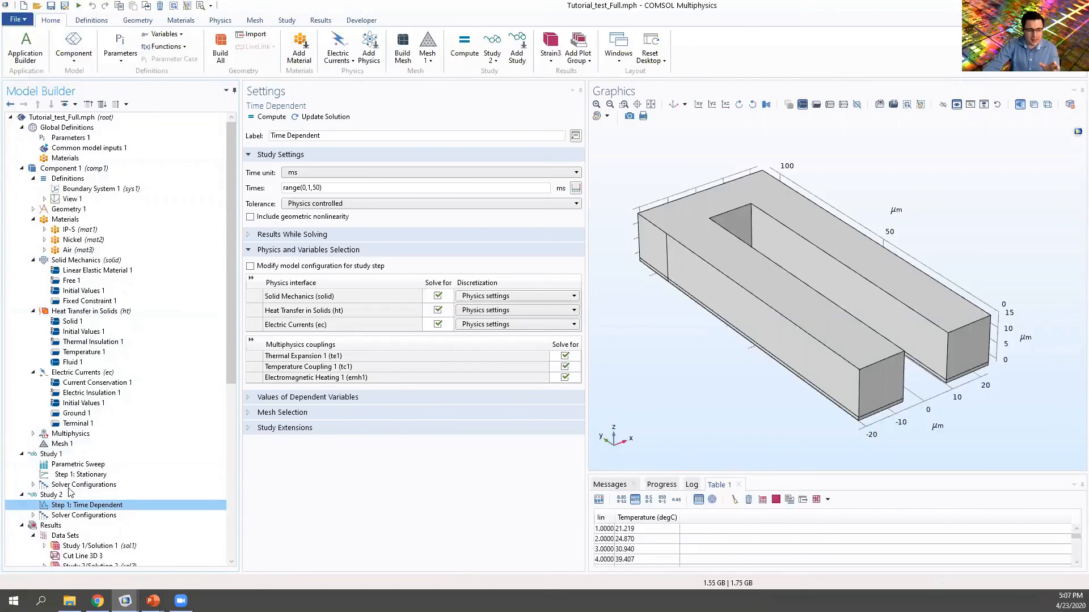
Add an Interpolation function under the Definitions of Component 1
click(53, 179)
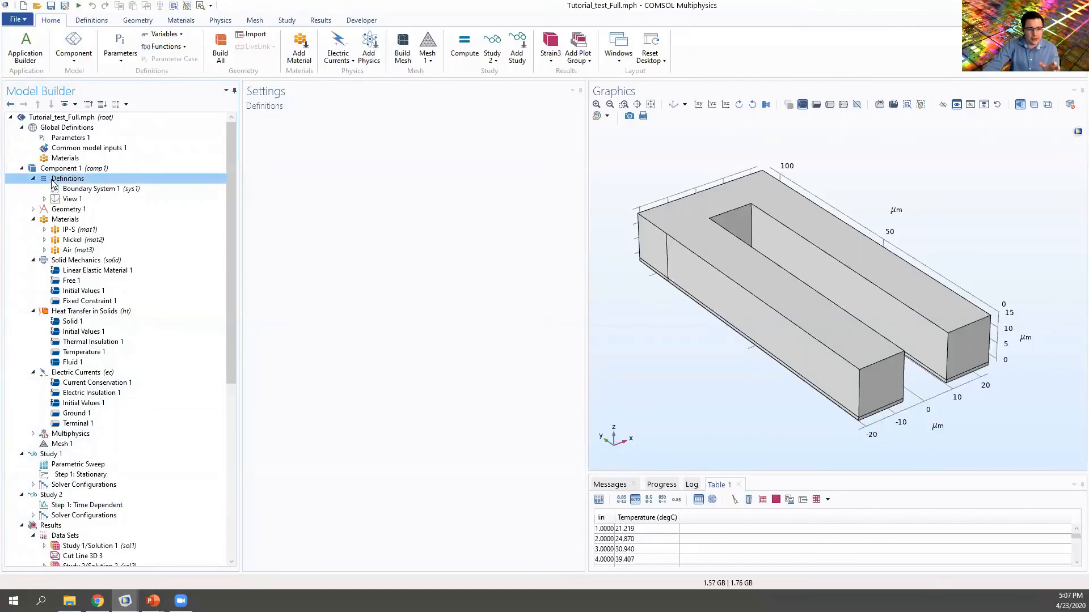
right_click(52, 180)
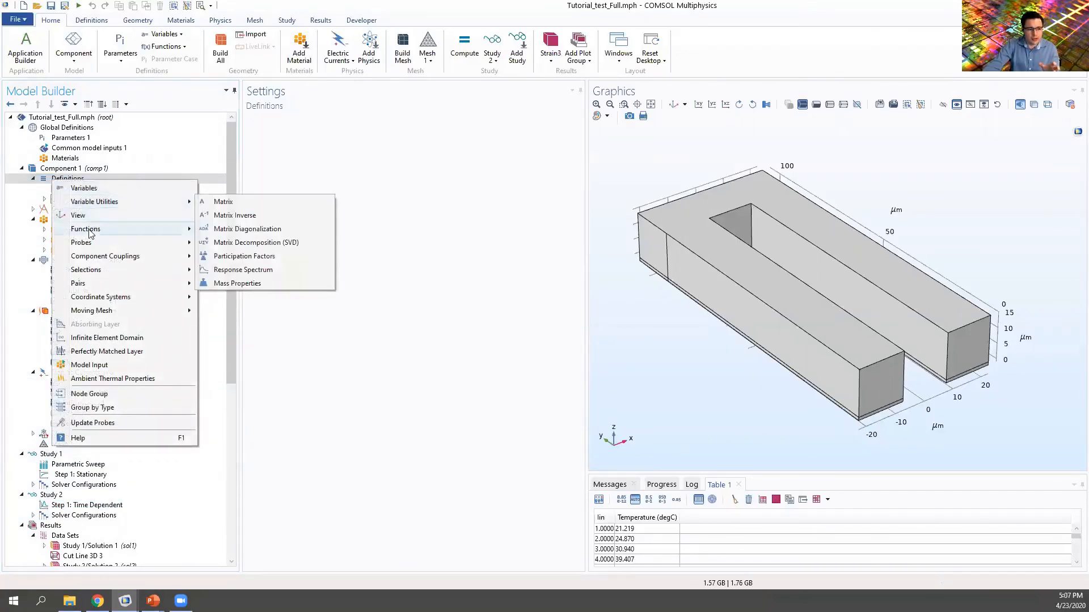
mouse_move(91, 230)
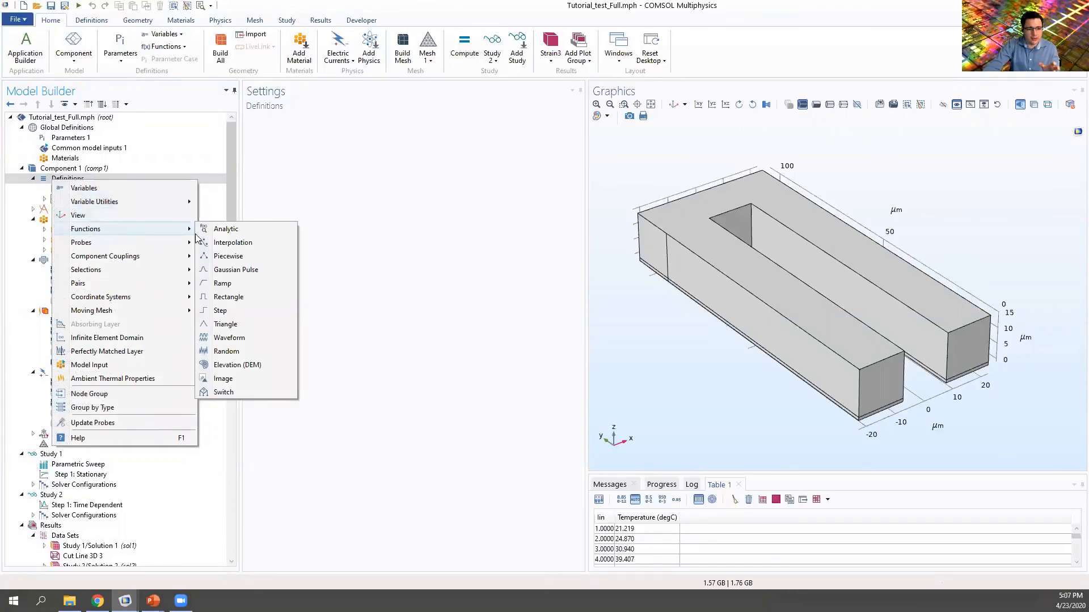
click(236, 243)
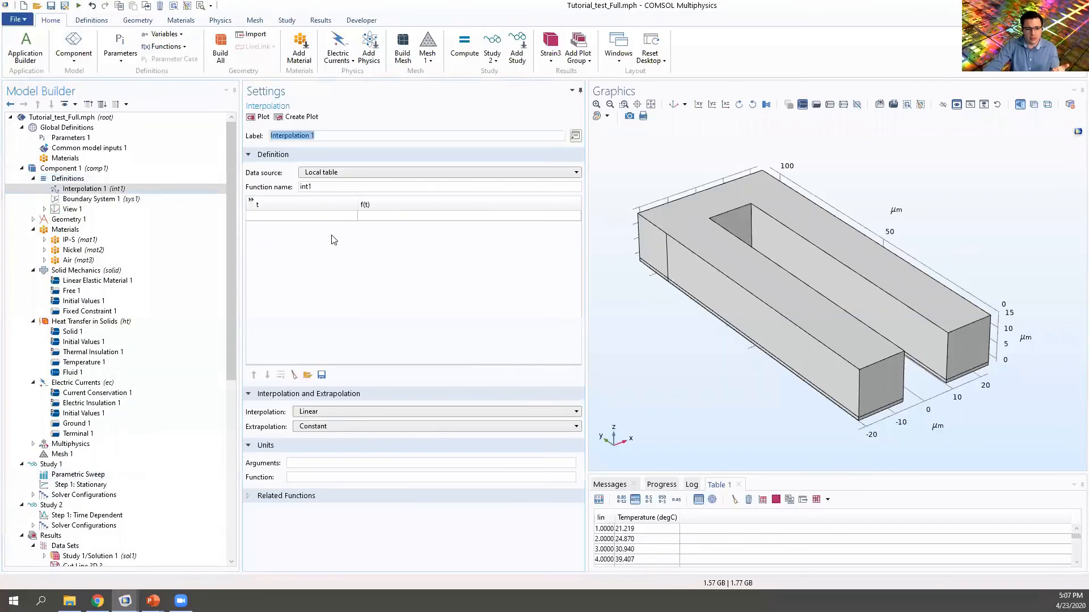
Fill the first row of the interpolation table with XYZ for t and sin(t) for f(t)
click(284, 216)
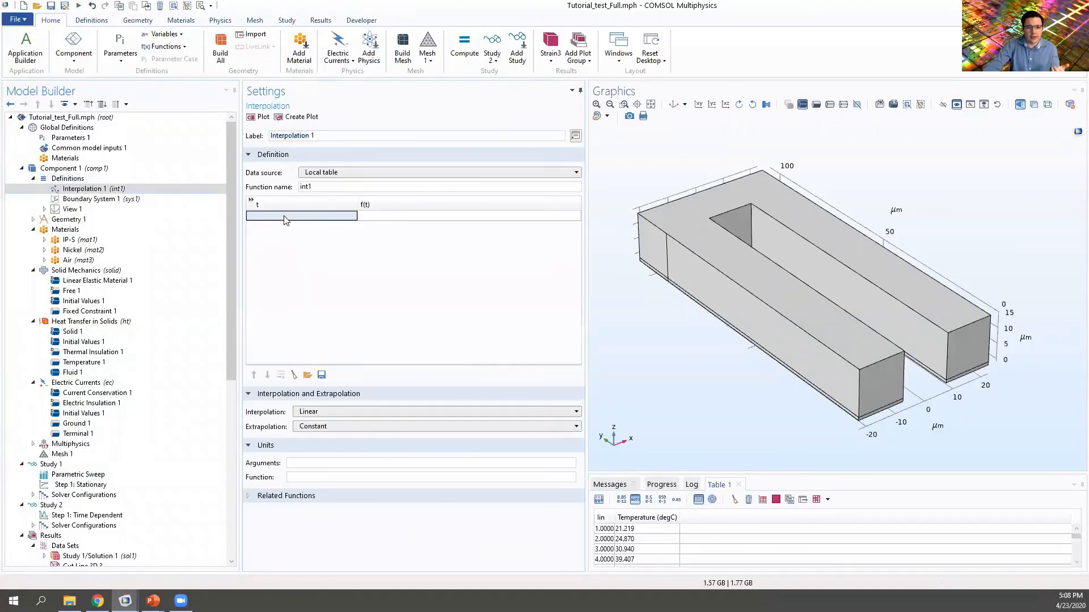
click(373, 218)
click(374, 218)
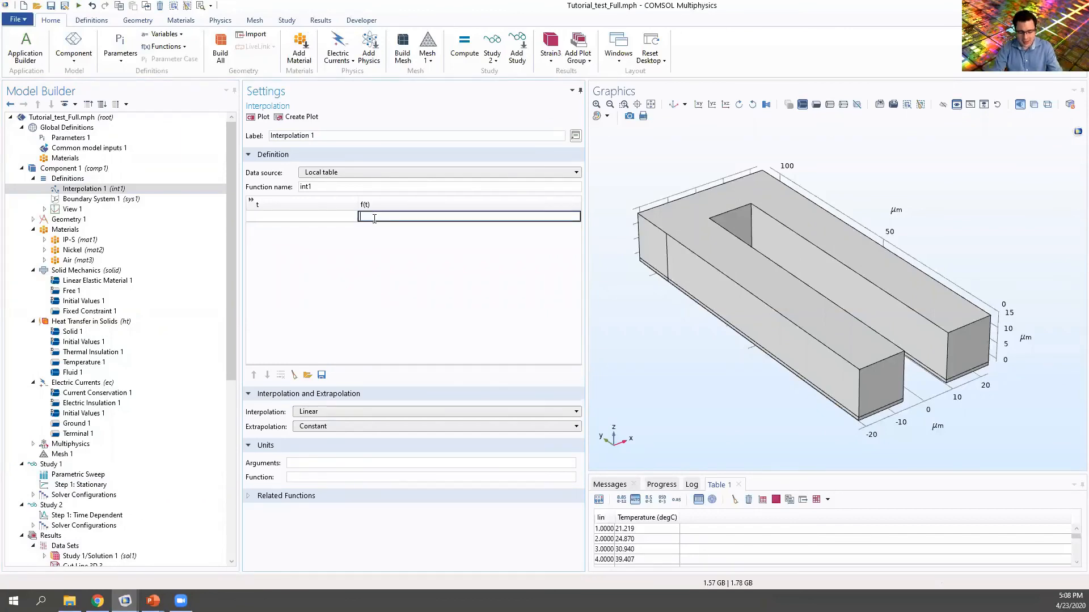
text(sin())
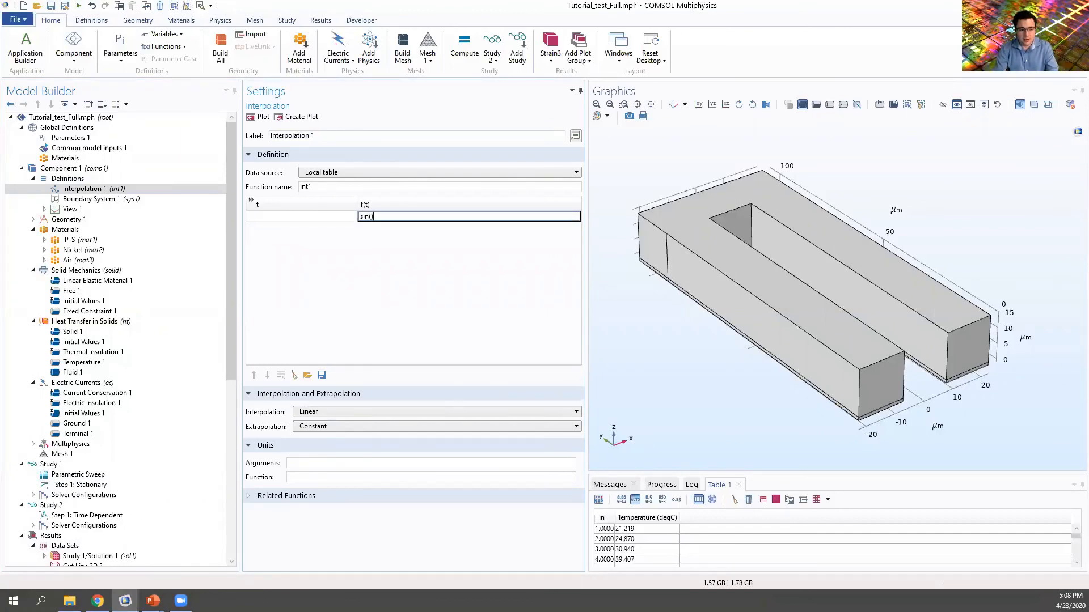
text(t)
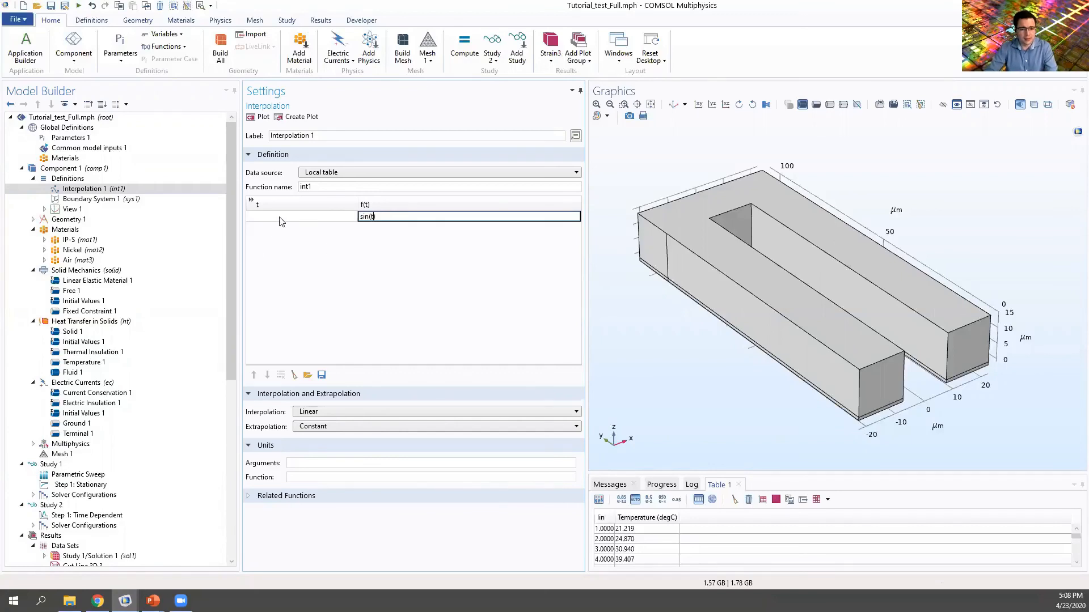
click(273, 215)
click(283, 220)
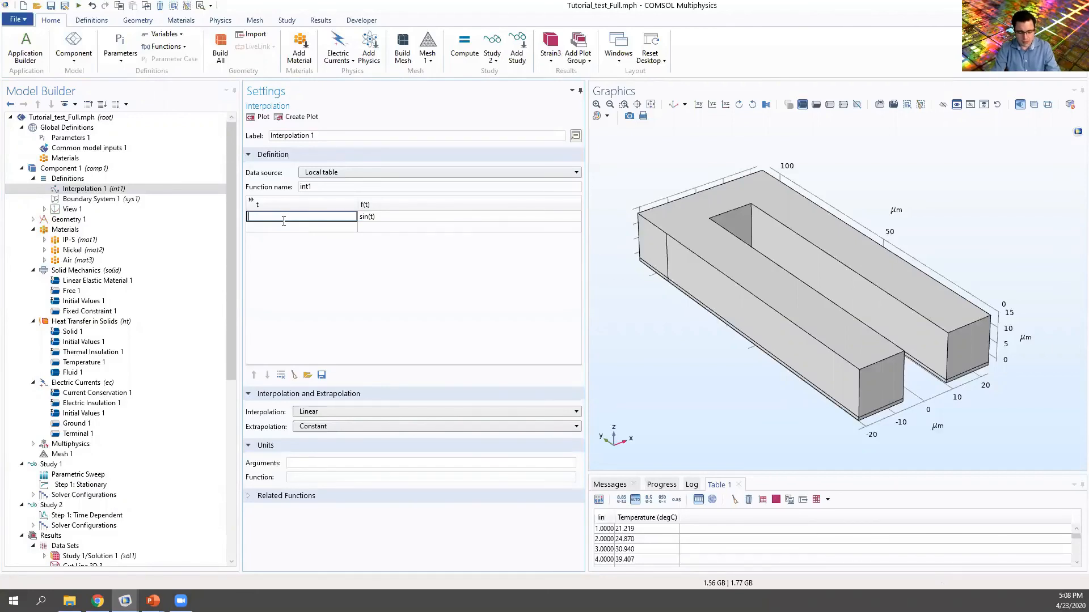
text(XY)
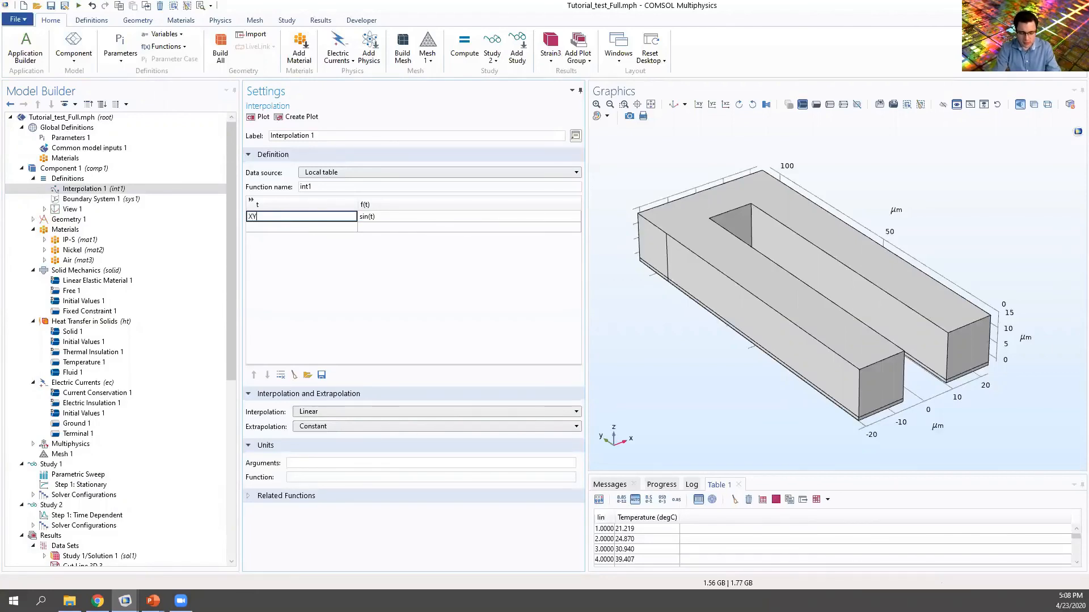
text(Z)
click(301, 227)
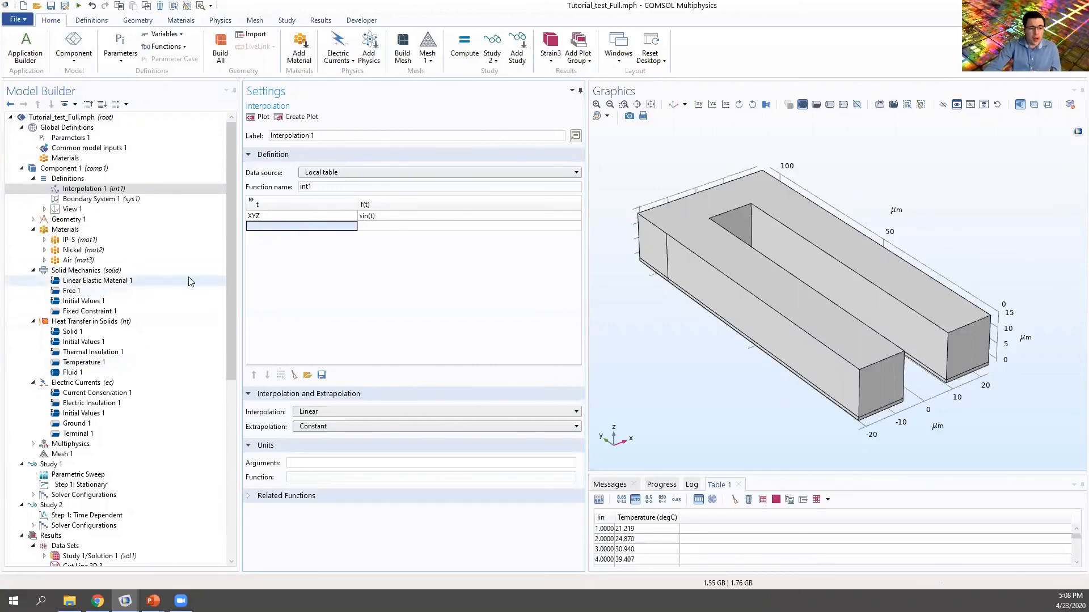
Review Study 1's Parametric Sweep, Study 2's Time Dependent step and the Interpolation 1 function settings
drag(231, 280, 228, 484)
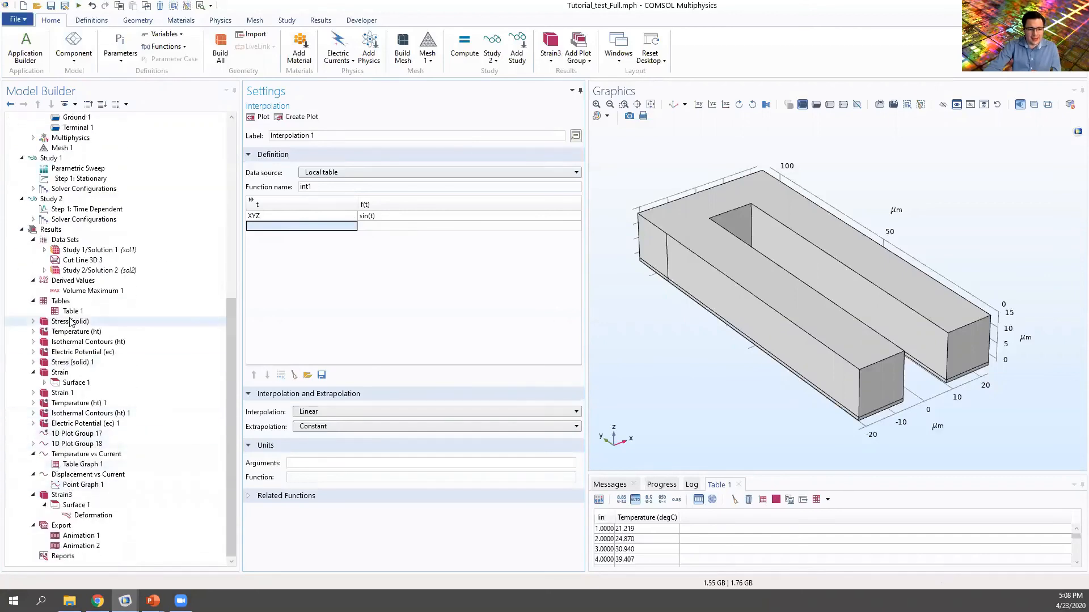
scroll(75, 508, up, 4)
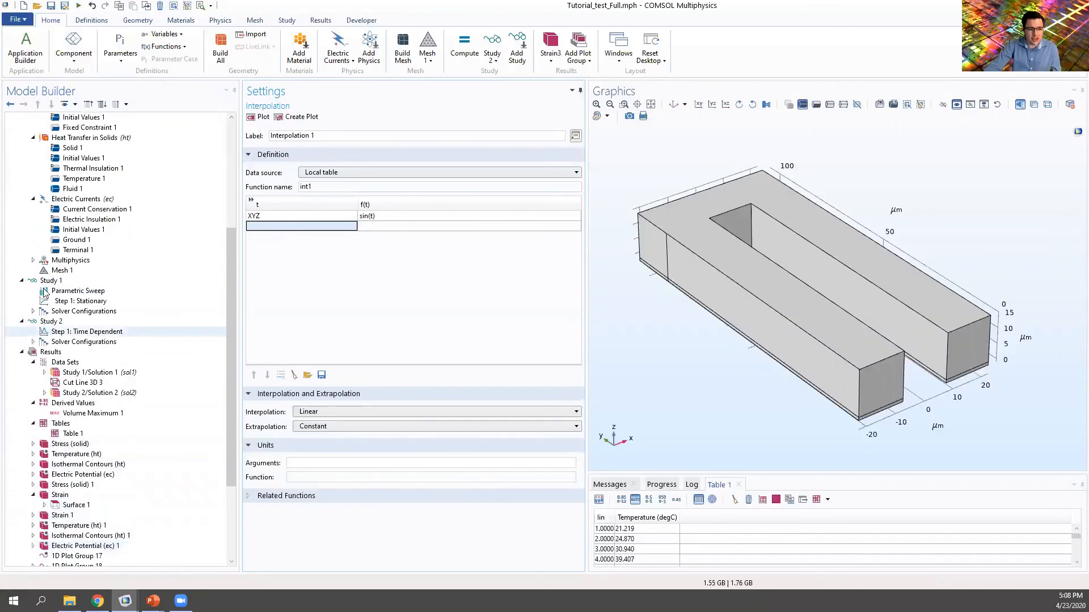
click(54, 290)
click(57, 332)
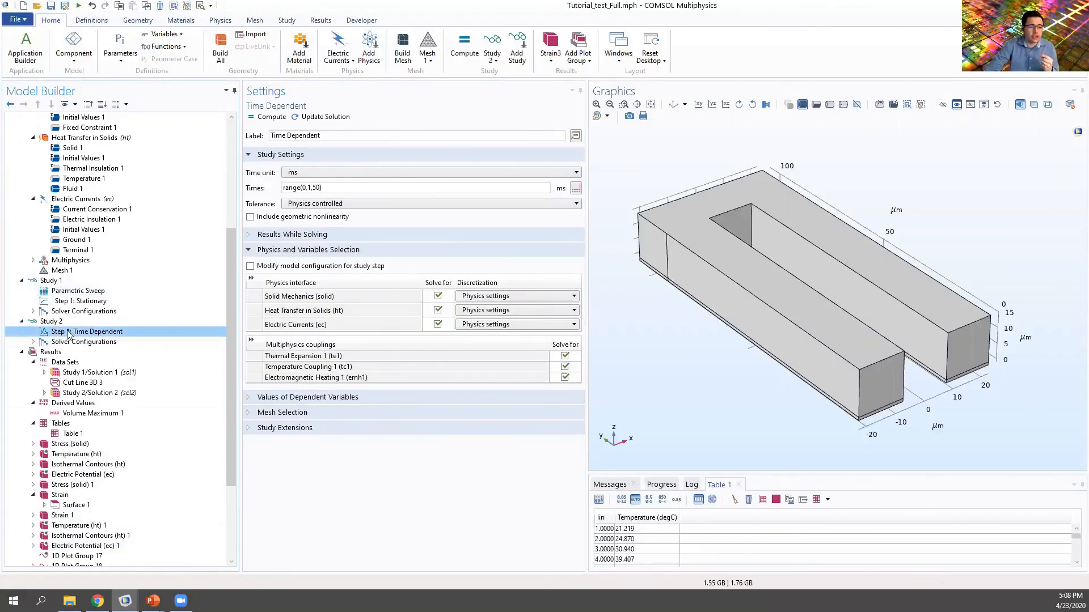
scroll(88, 224, up, 6)
click(78, 191)
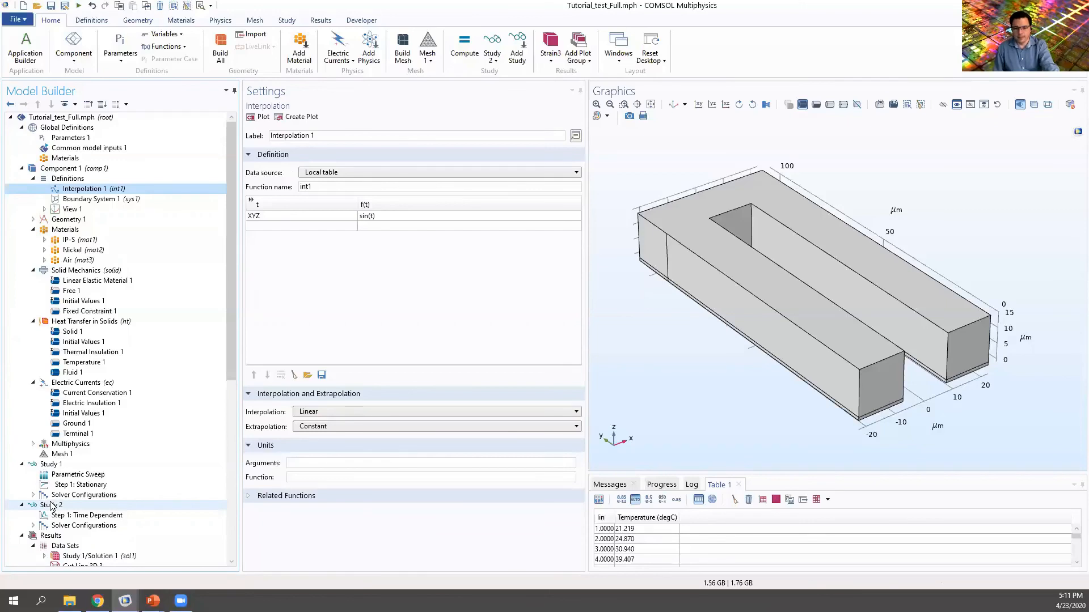
Display Surface 1 of the Strain plot group and examine its expression and coloring settings
scroll(84, 465, down, 6)
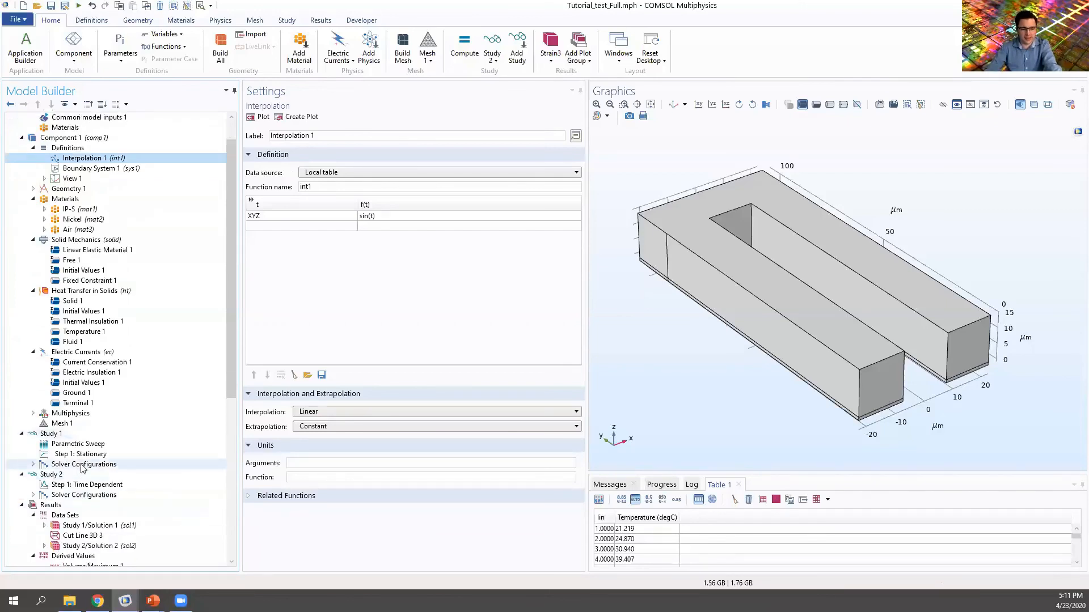
click(84, 507)
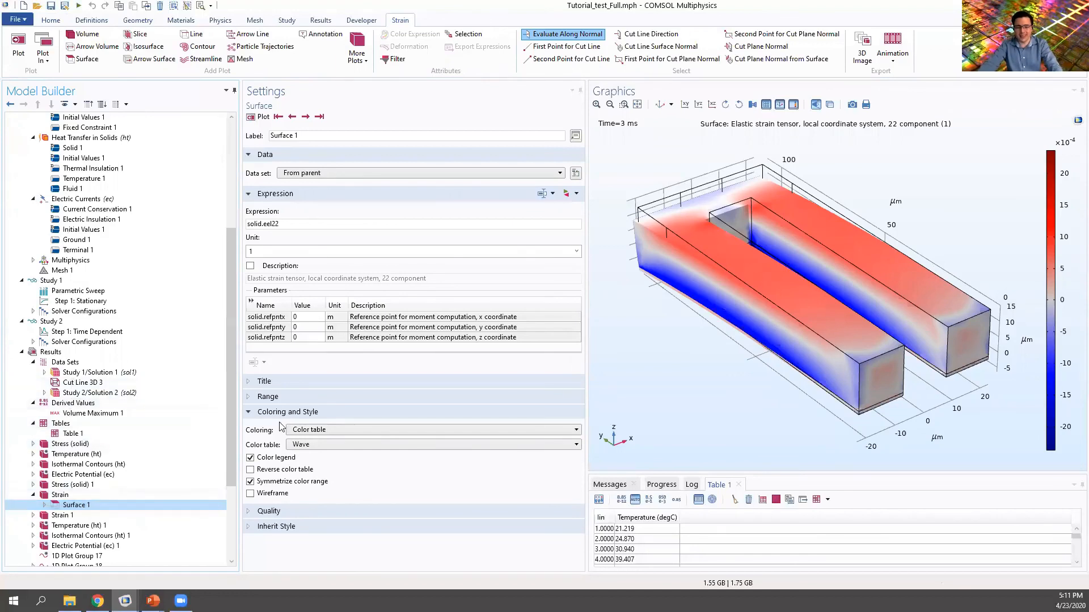
drag(230, 370, 227, 263)
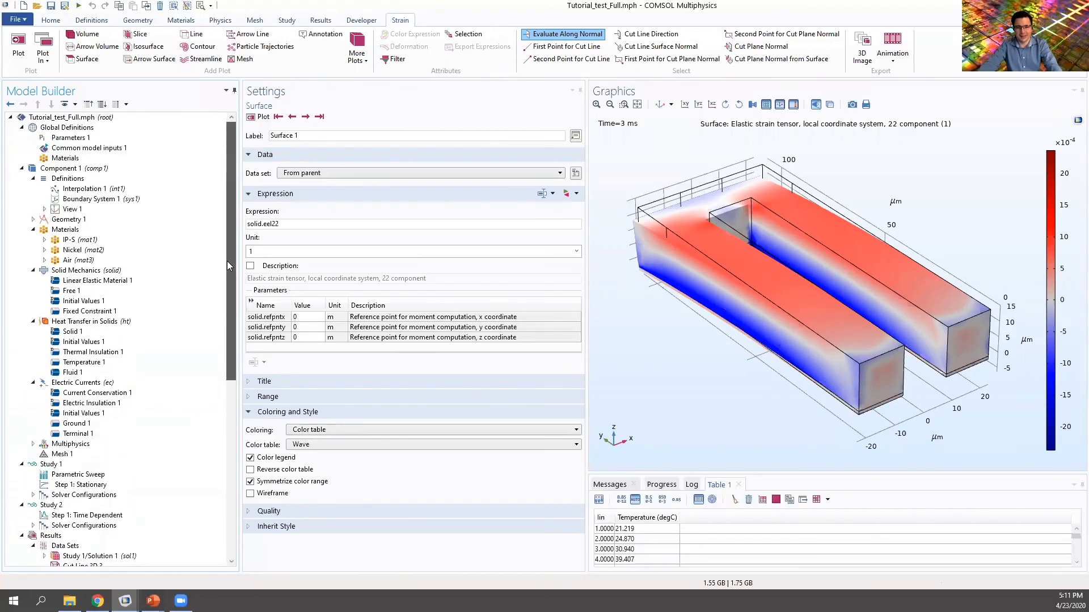